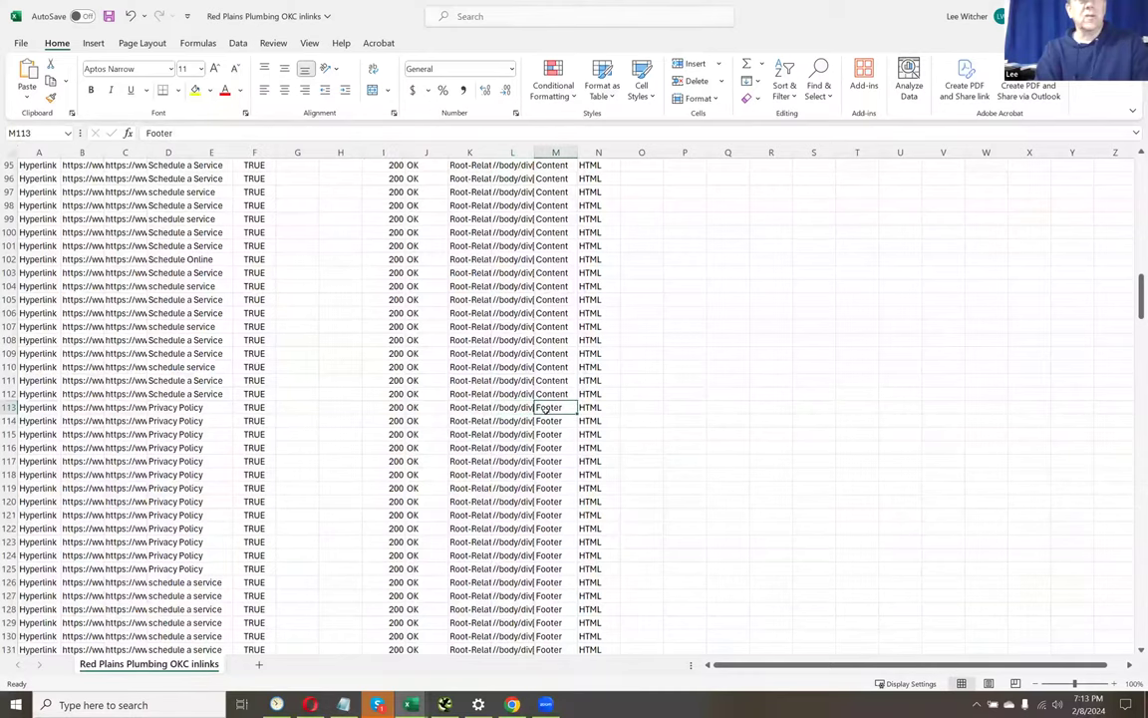
- Delete all rows from row 113 downward, removing the links outside the Content position
{"action": "key", "text": "ctrl+shift+Down"}
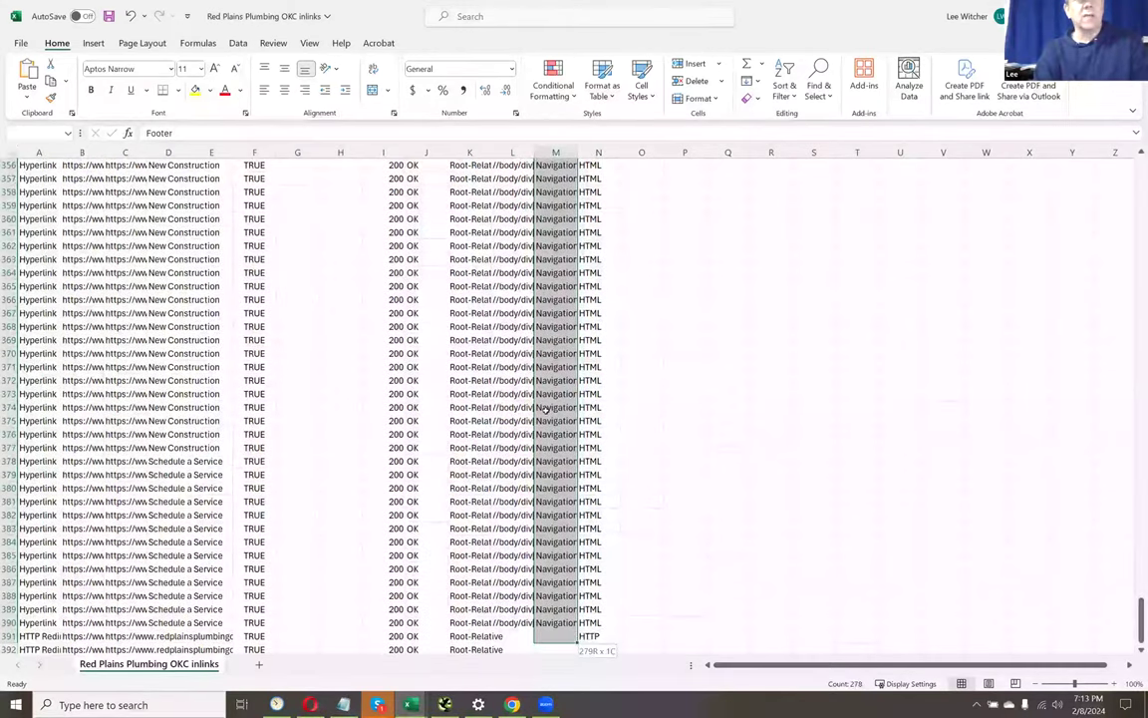
{"action": "key", "text": "shift+space"}
{"action": "key", "text": "ctrl+Up"}
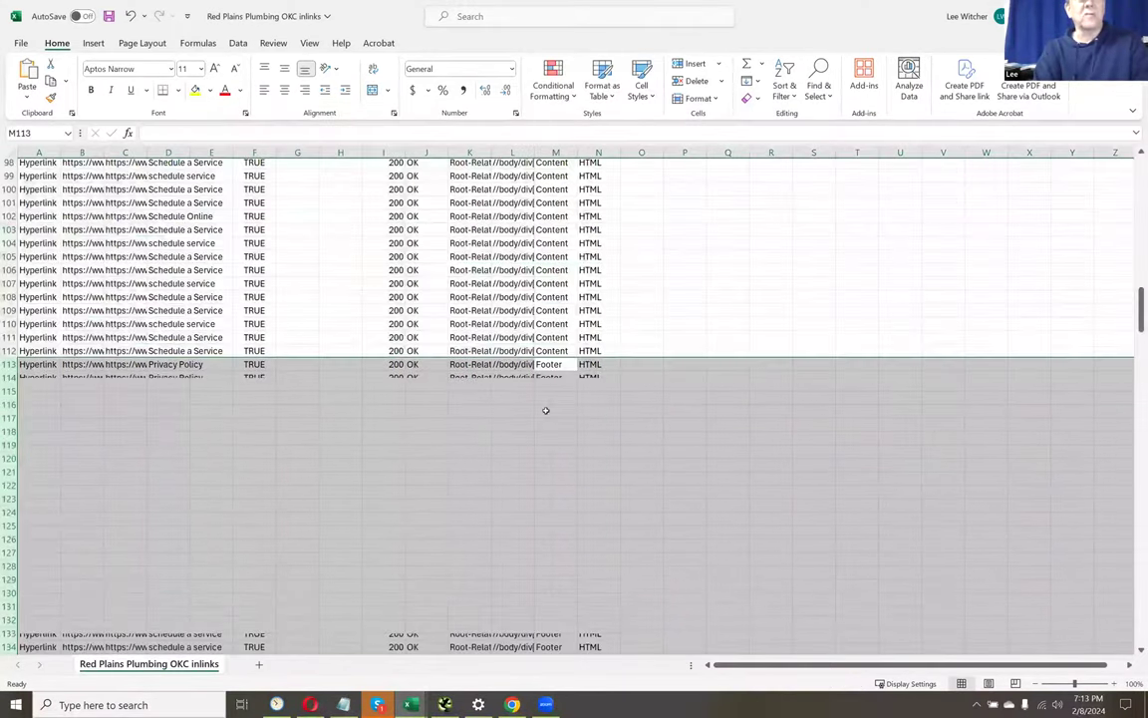
{"action": "key", "text": "Down"}
{"action": "key", "text": "Up"}
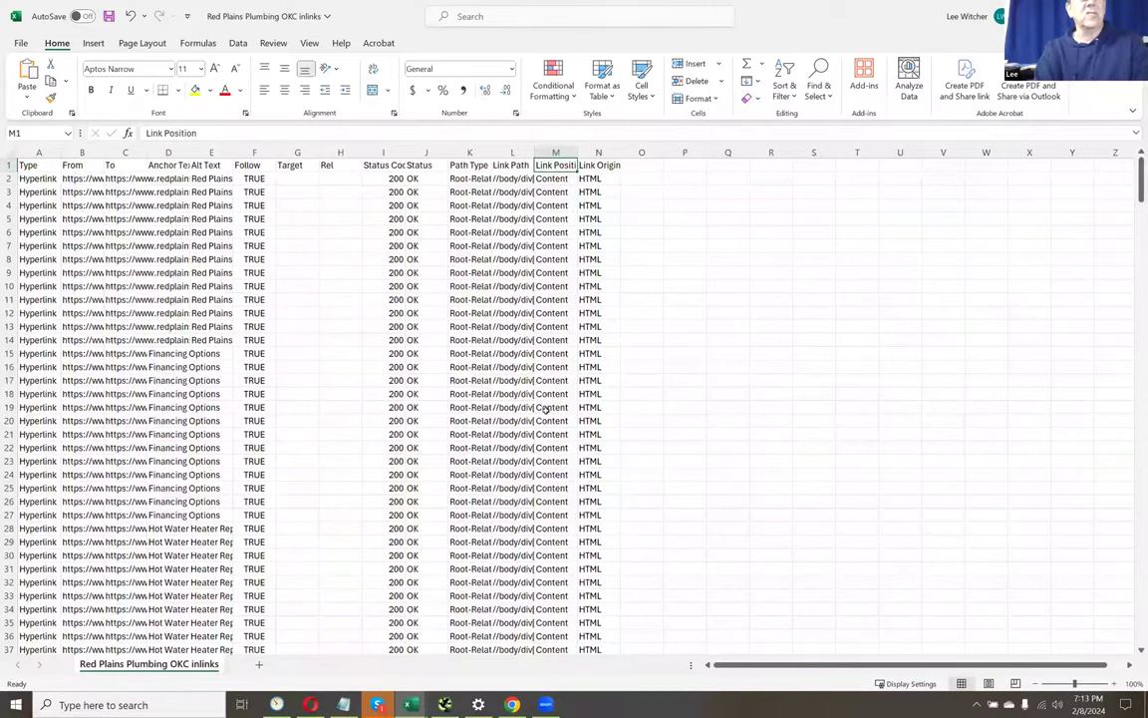
- Auto-fit the widths of the From, To and Anchor Text columns to their contents
{"action": "key", "text": "Home"}
{"action": "key", "text": "Right"}
{"action": "key", "text": "shift+Right"}
{"action": "key", "text": "shift+Right"}
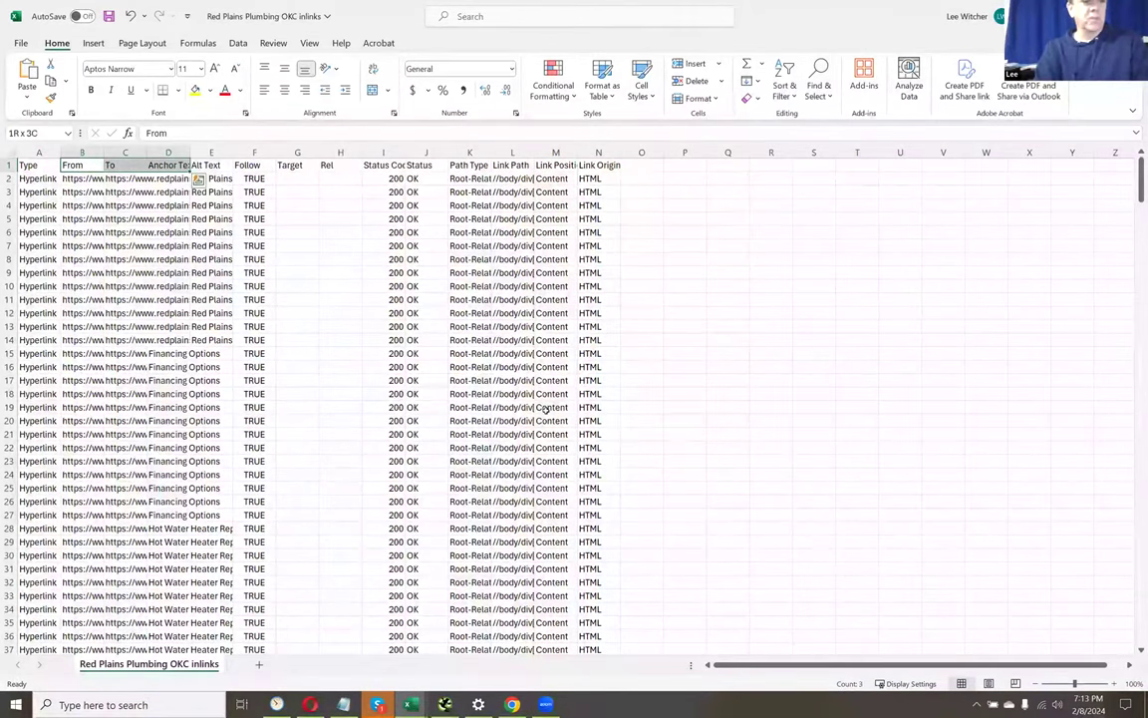
{"action": "key", "text": "ctrl+shift+Down"}
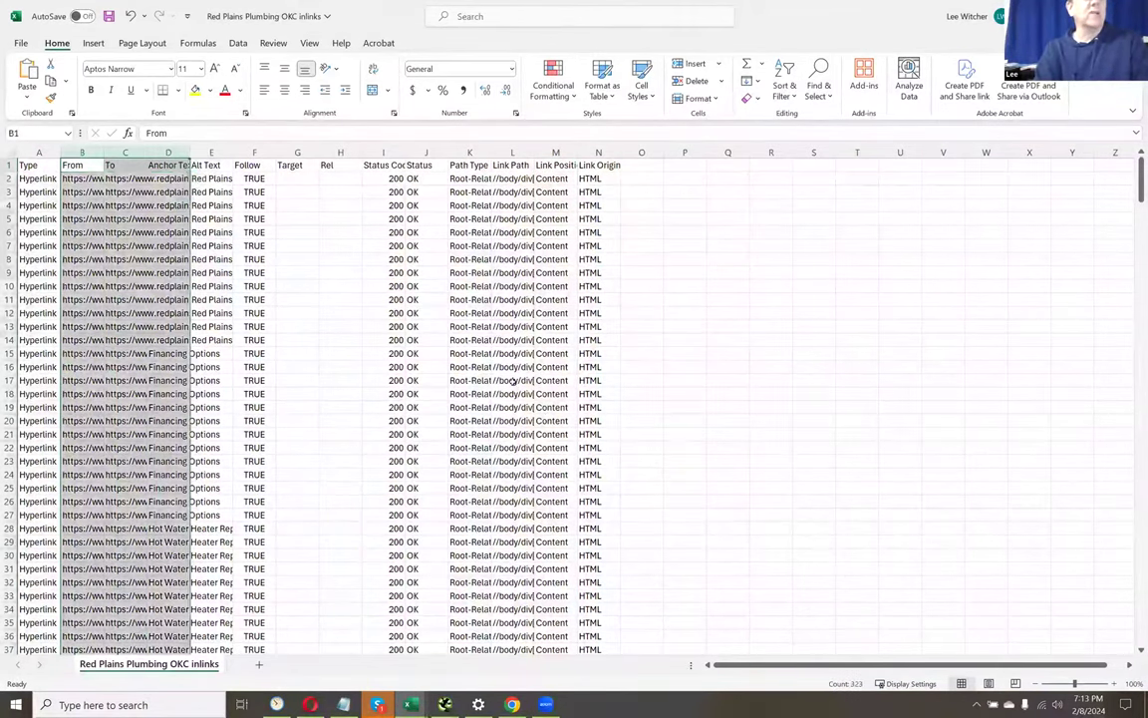
{"action": "double_click", "coordinate": [103, 152]}
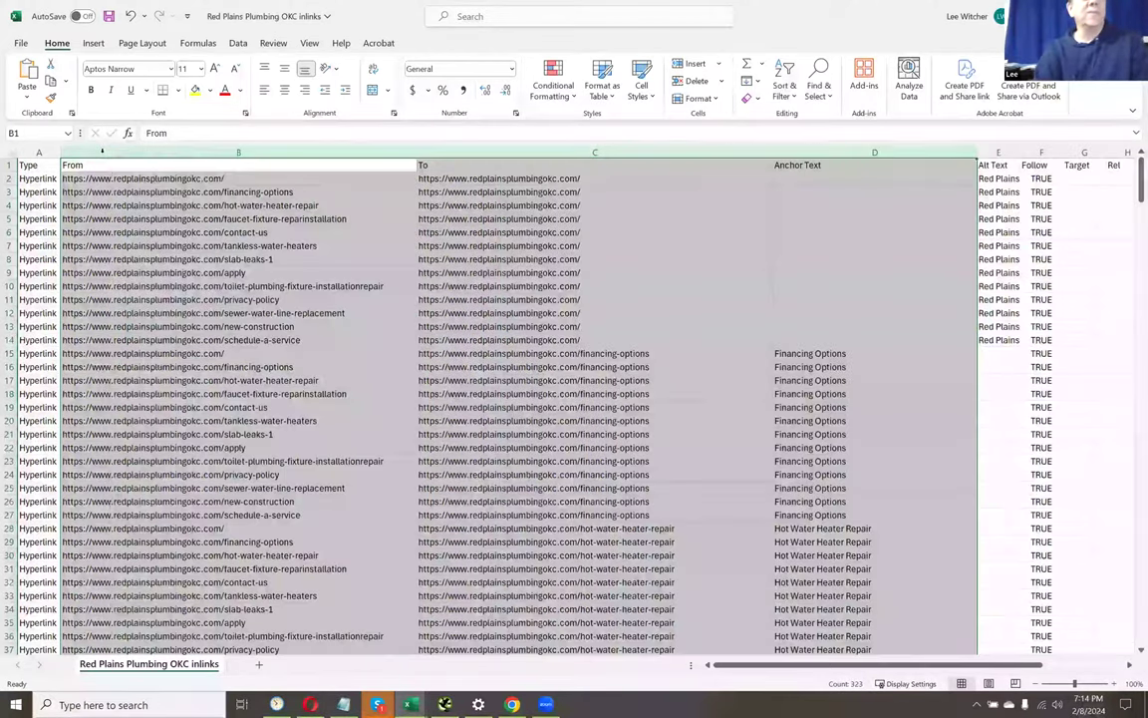
- Sort the whole table by To and secondarily by Anchor Text, both on cell values from A to Z
{"action": "key", "text": "ctrl+Home"}
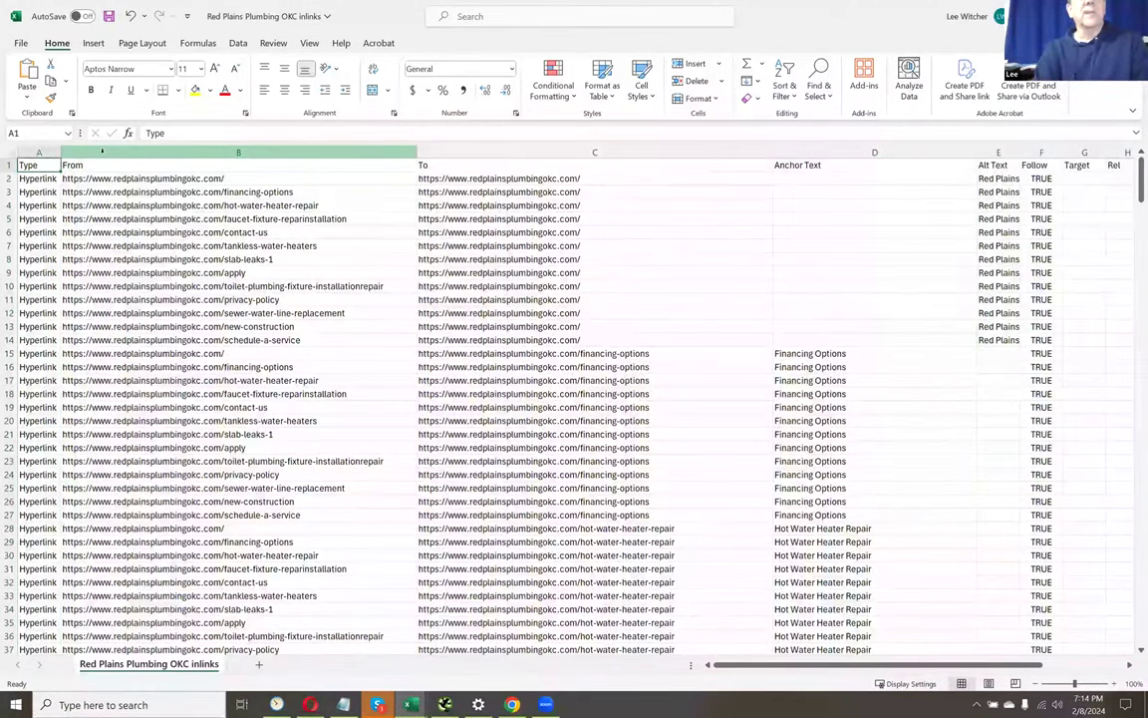
{"action": "key", "text": "ctrl+a"}
{"action": "key", "text": "alt+a"}
{"action": "key", "text": "s"}
{"action": "key", "text": "s"}
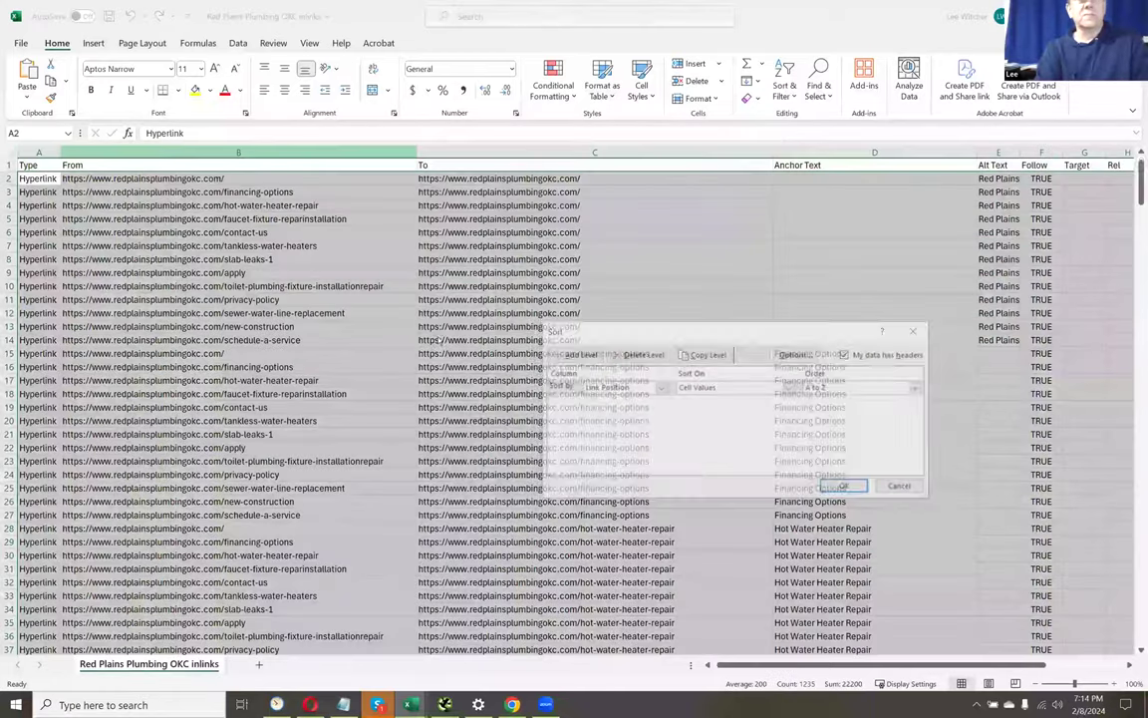
{"action": "left_click", "coordinate": [598, 388]}
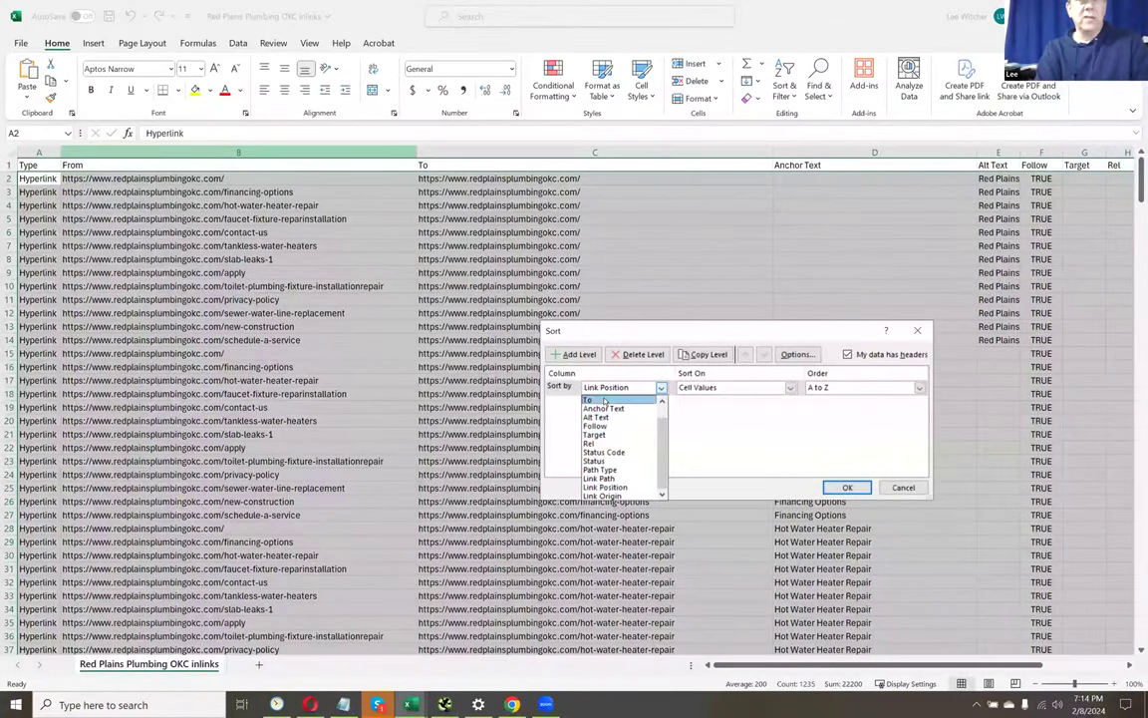
{"action": "left_click", "coordinate": [602, 401]}
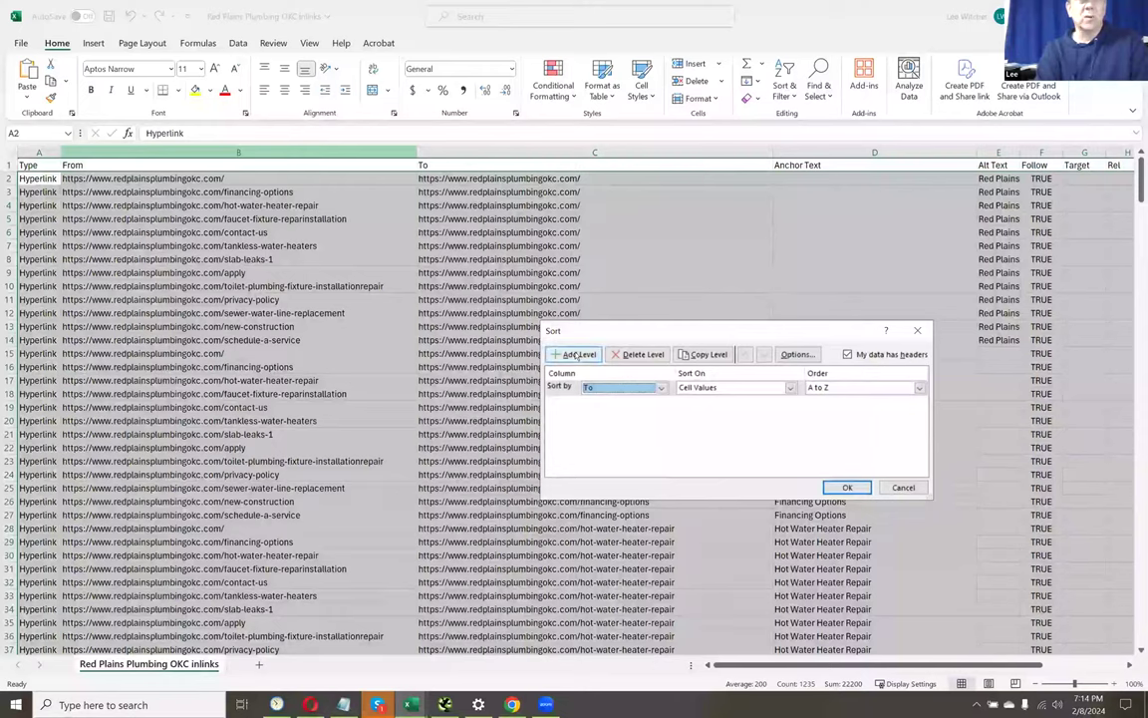
{"action": "left_click", "coordinate": [578, 356]}
{"action": "left_click", "coordinate": [603, 403]}
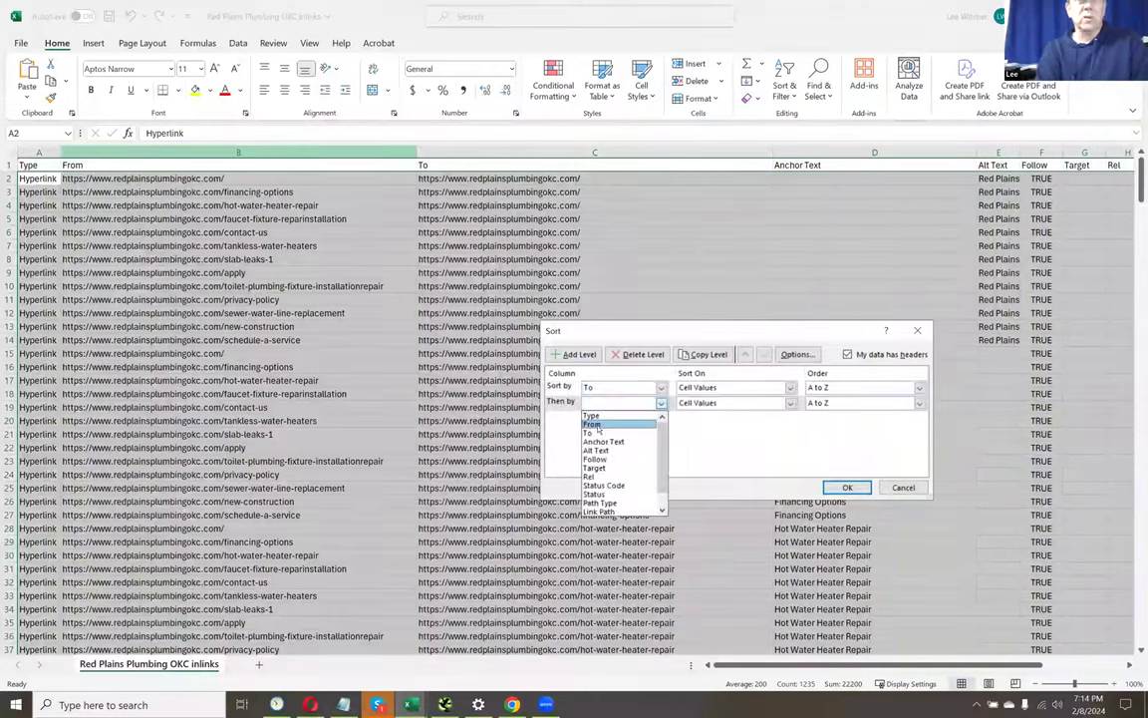
{"action": "left_click", "coordinate": [602, 441]}
{"action": "left_click", "coordinate": [846, 488]}
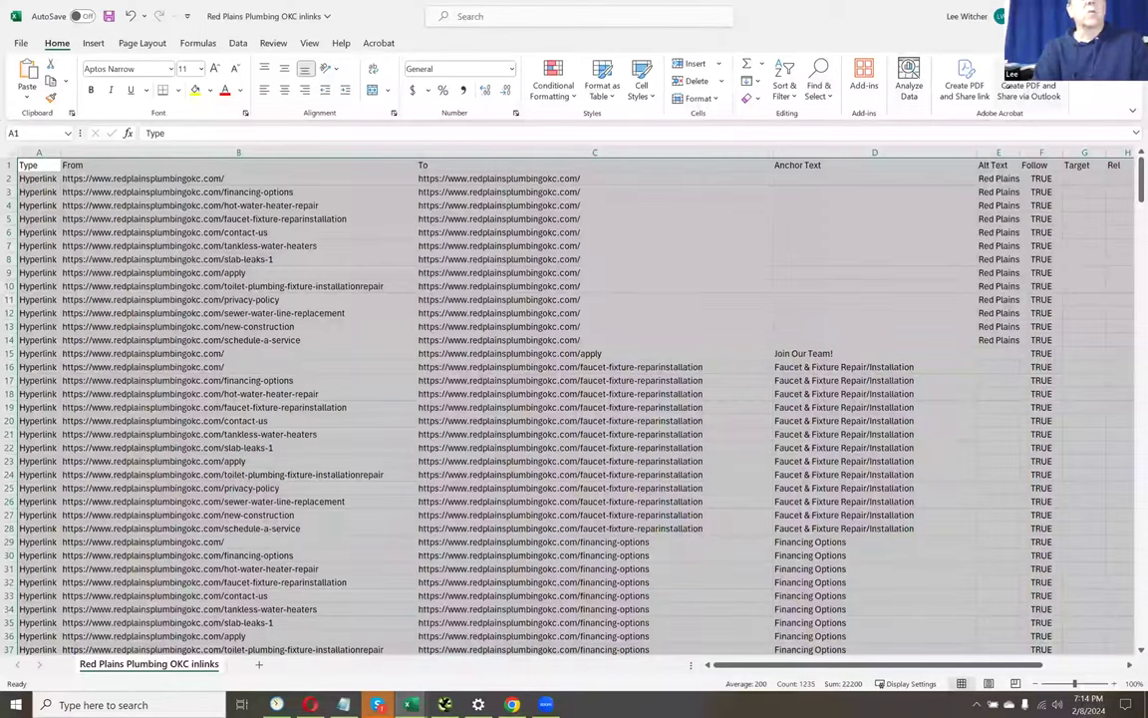
- Examine the From and To URLs of the links pointing to the homepage
{"action": "left_click", "coordinate": [698, 272]}
{"action": "key", "text": "Left"}
{"action": "key", "text": "Up"}
{"action": "key", "text": "Up"}
{"action": "key", "text": "Up"}
{"action": "key", "text": "Up"}
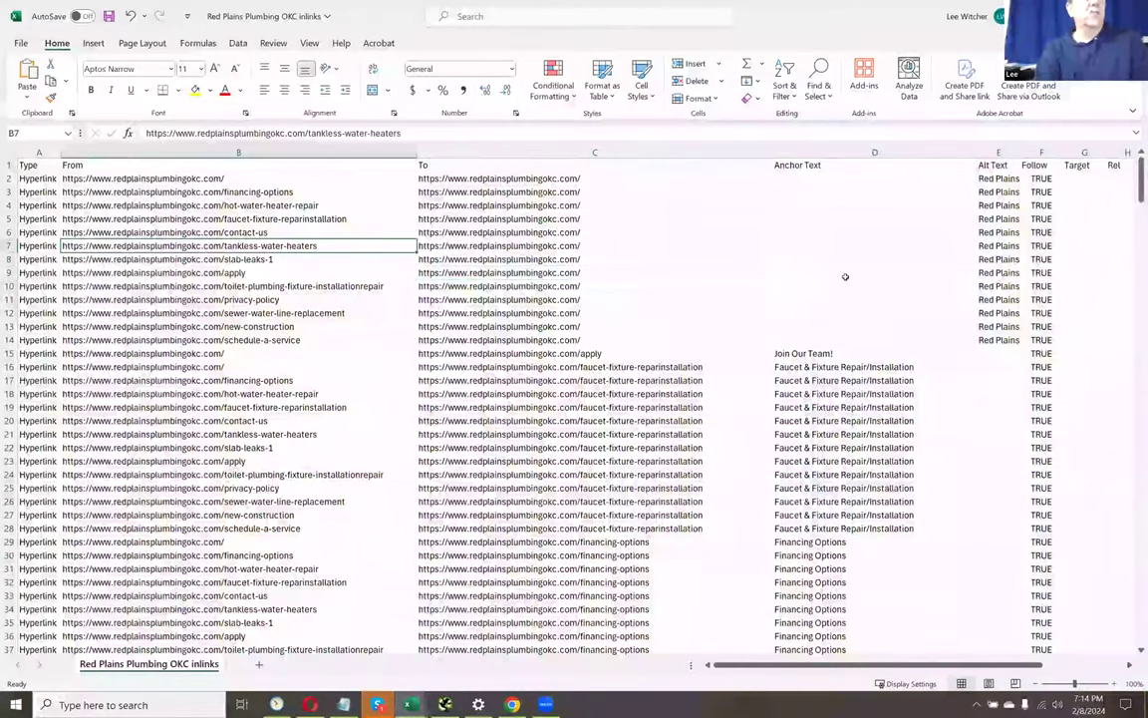
{"action": "key", "text": "Right"}
{"action": "key", "text": "Up"}
{"action": "key", "text": "Up"}
{"action": "key", "text": "Up"}
{"action": "key", "text": "Down"}
{"action": "key", "text": "Down"}
{"action": "key", "text": "Down"}
{"action": "key", "text": "Down"}
{"action": "key", "text": "Down"}
{"action": "key", "text": "Down"}
{"action": "key", "text": "Down"}
{"action": "key", "text": "Down"}
{"action": "key", "text": "Down"}
{"action": "key", "text": "Down"}
{"action": "key", "text": "Down"}
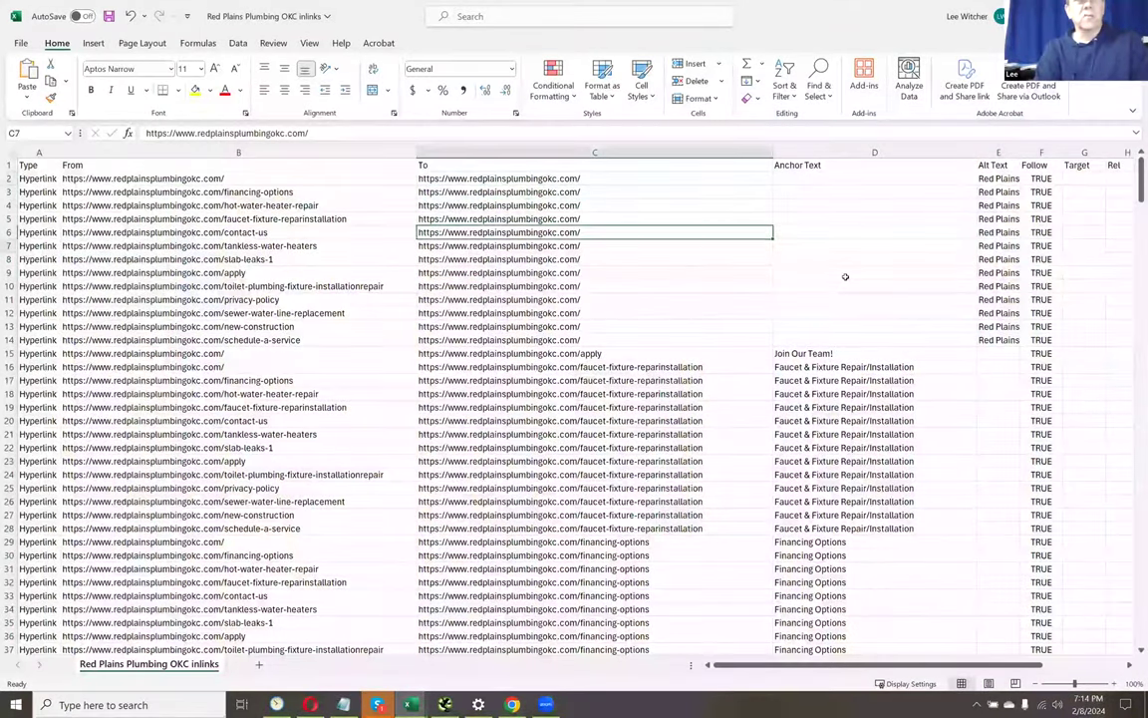
- Select D2:D14 to review the anchor text of the links pointing to the homepage
{"action": "key", "text": "Right"}
{"action": "key", "text": "Right"}
{"action": "key", "text": "Left"}
{"action": "key", "text": "Up"}
{"action": "key", "text": "Up"}
{"action": "key", "text": "Up"}
{"action": "key", "text": "Up"}
{"action": "key", "text": "Up"}
{"action": "key", "text": "Up"}
{"action": "key", "text": "Up"}
{"action": "key", "text": "Up"}
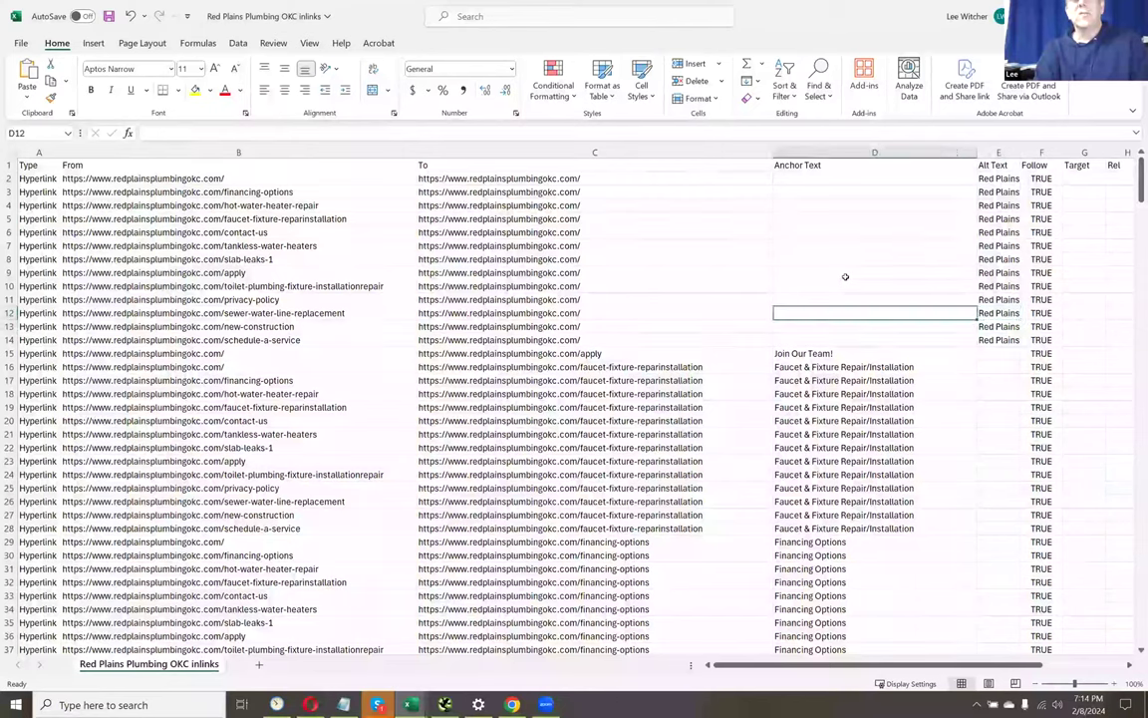
{"action": "key", "text": "Up"}
{"action": "key", "text": "Up"}
{"action": "key", "text": "Up"}
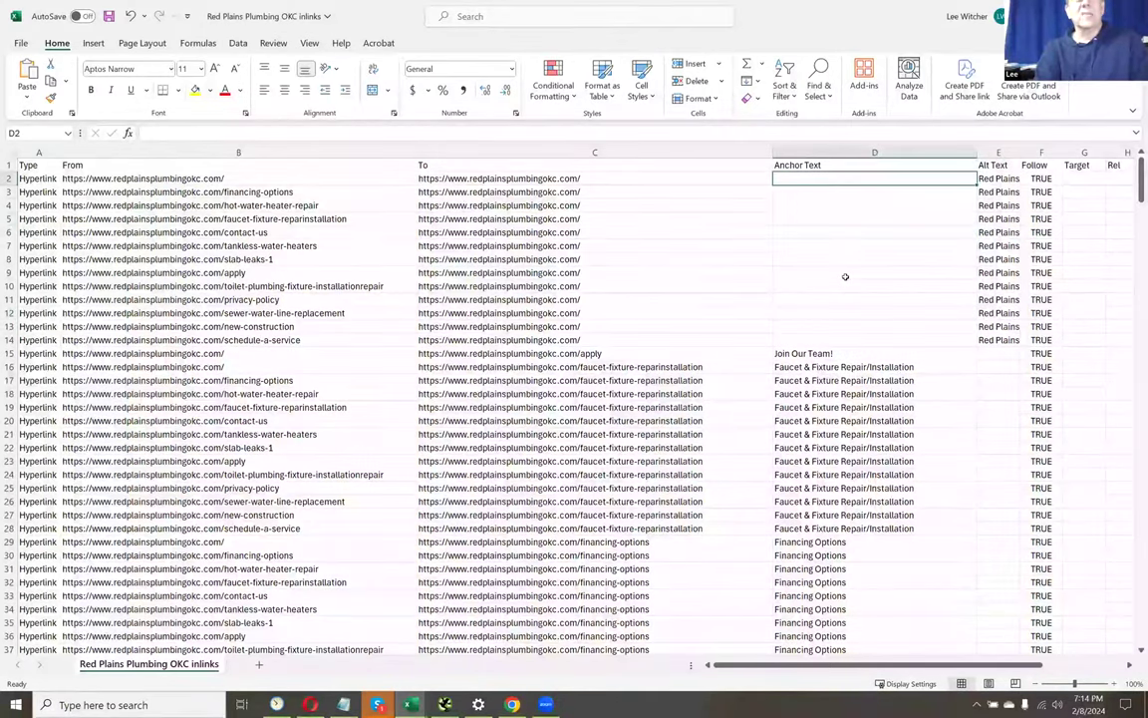
{"action": "key", "text": "shift+Down"}
{"action": "key", "text": "shift+Down"}
{"action": "key", "text": "shift+Down"}
{"action": "key", "text": "shift+Down"}
{"action": "key", "text": "shift+Down"}
{"action": "key", "text": "shift+Down"}
{"action": "key", "text": "shift+Down"}
{"action": "key", "text": "shift+Down"}
{"action": "key", "text": "shift+Down"}
{"action": "key", "text": "shift+Down"}
{"action": "key", "text": "shift+Down"}
{"action": "key", "text": "shift+Down"}
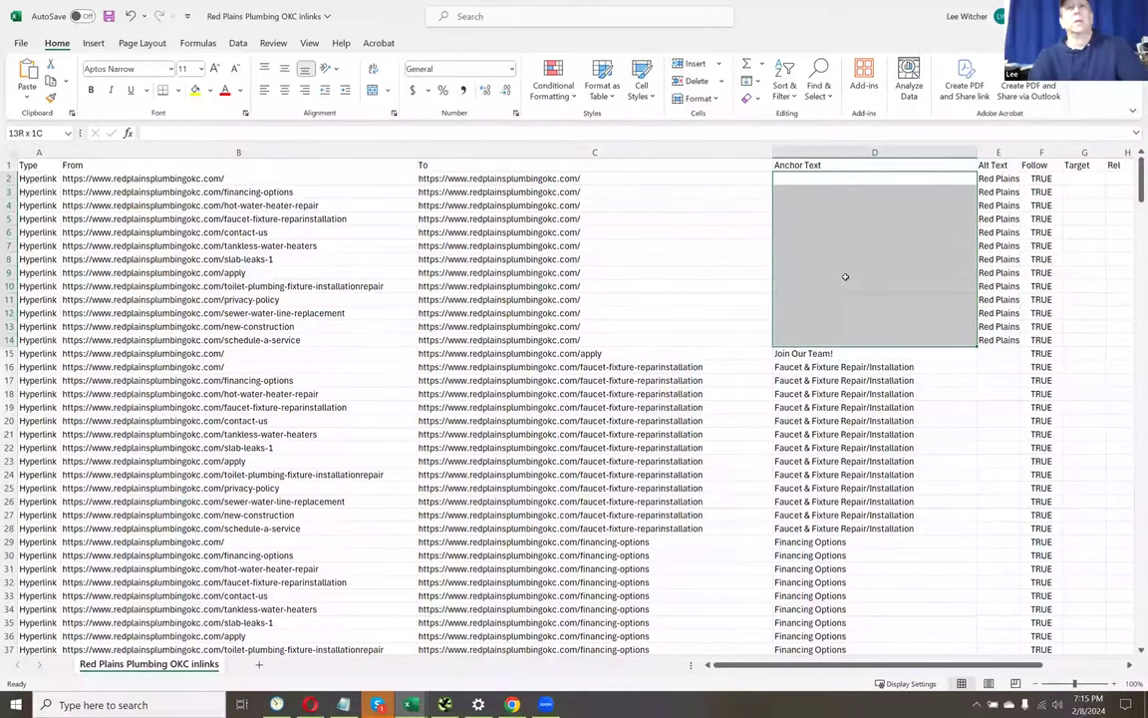
- Select C16:D28 to review the target URLs and anchor text of the faucet-fixture-reparinstallation links
{"action": "key", "text": "Down"}
{"action": "key", "text": "Down"}
{"action": "key", "text": "Down"}
{"action": "key", "text": "Down"}
{"action": "key", "text": "Down"}
{"action": "key", "text": "Down"}
{"action": "key", "text": "Down"}
{"action": "key", "text": "Down"}
{"action": "key", "text": "Down"}
{"action": "key", "text": "Down"}
{"action": "key", "text": "Down"}
{"action": "key", "text": "Down"}
{"action": "key", "text": "Down"}
{"action": "key", "text": "Down"}
{"action": "key", "text": "Left"}
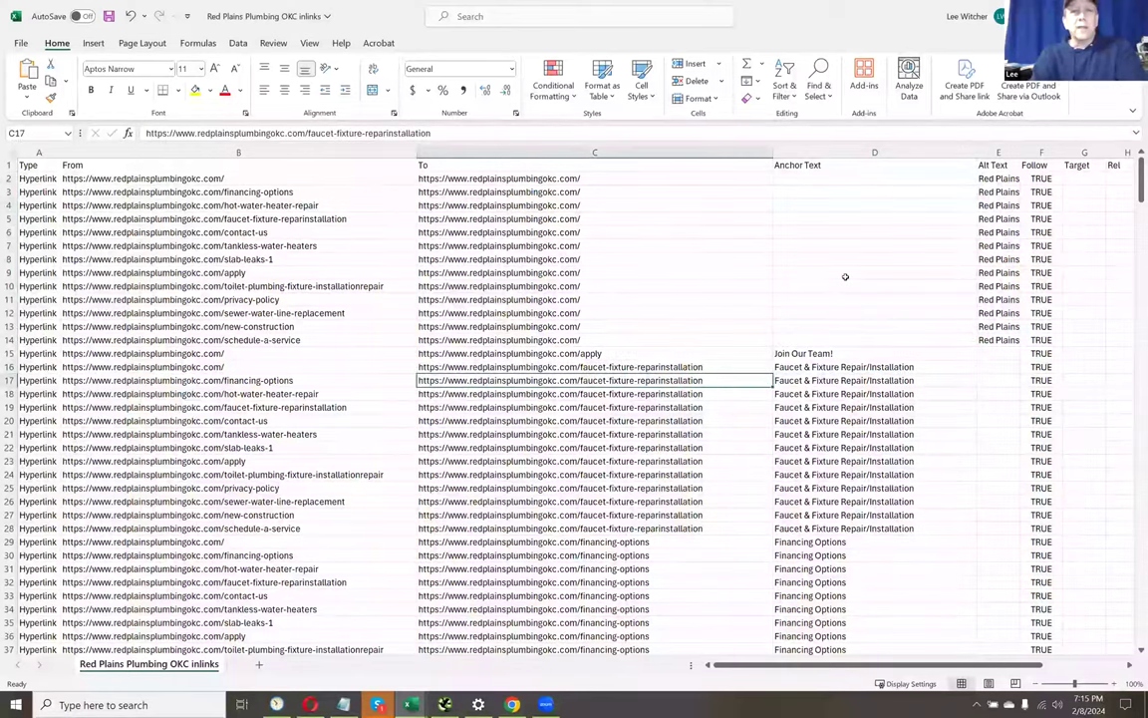
{"action": "key", "text": "shift+Down"}
{"action": "key", "text": "shift+Down"}
{"action": "key", "text": "shift+Down"}
{"action": "key", "text": "shift+Down"}
{"action": "key", "text": "shift+Down"}
{"action": "key", "text": "shift+Down"}
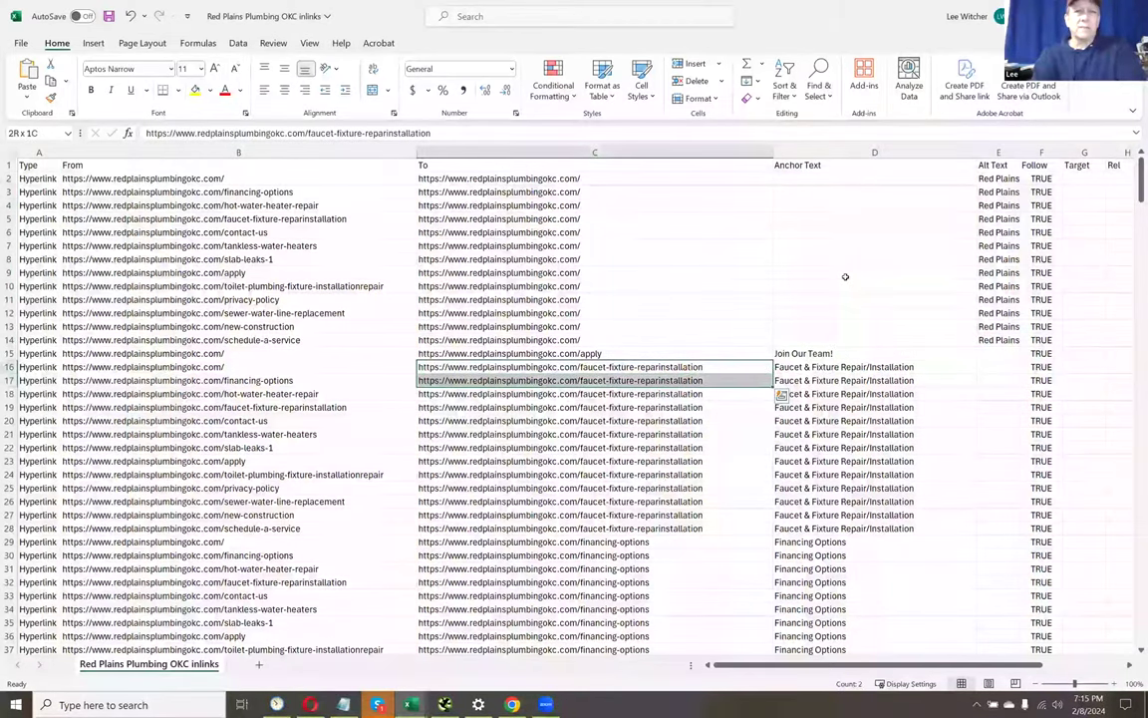
{"action": "key", "text": "shift+Down"}
{"action": "key", "text": "shift+Down"}
{"action": "key", "text": "shift+Down"}
{"action": "key", "text": "shift+Down"}
{"action": "key", "text": "shift+Down"}
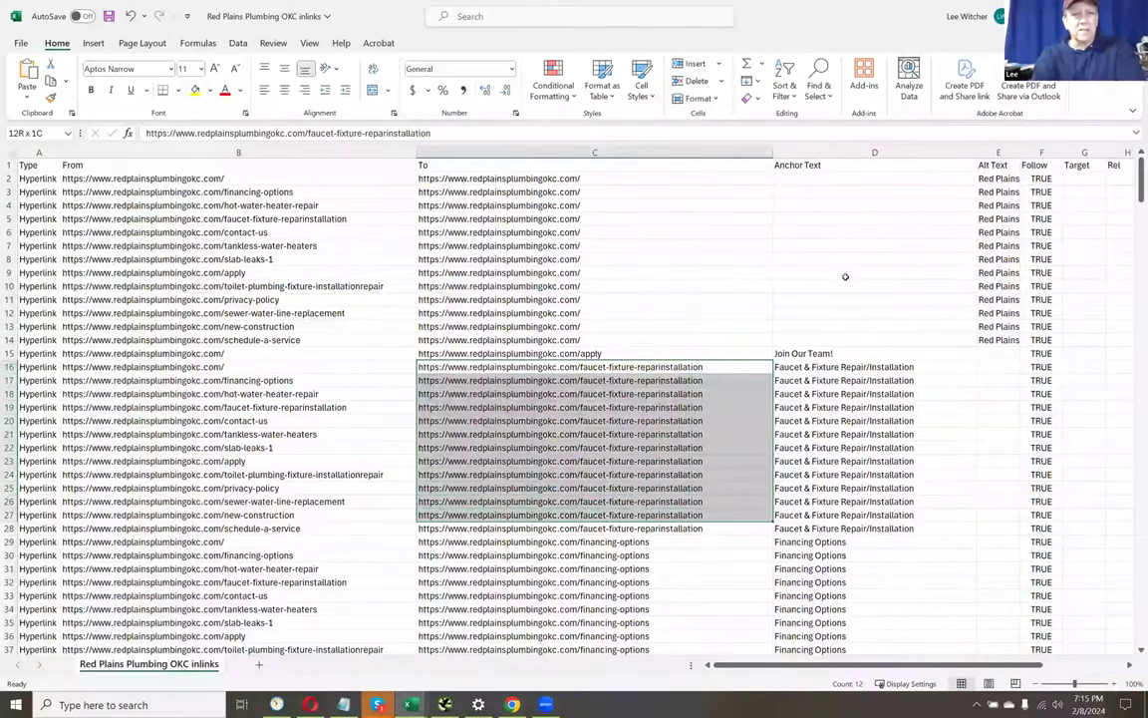
{"action": "key", "text": "shift+Down"}
{"action": "key", "text": "shift+Right"}
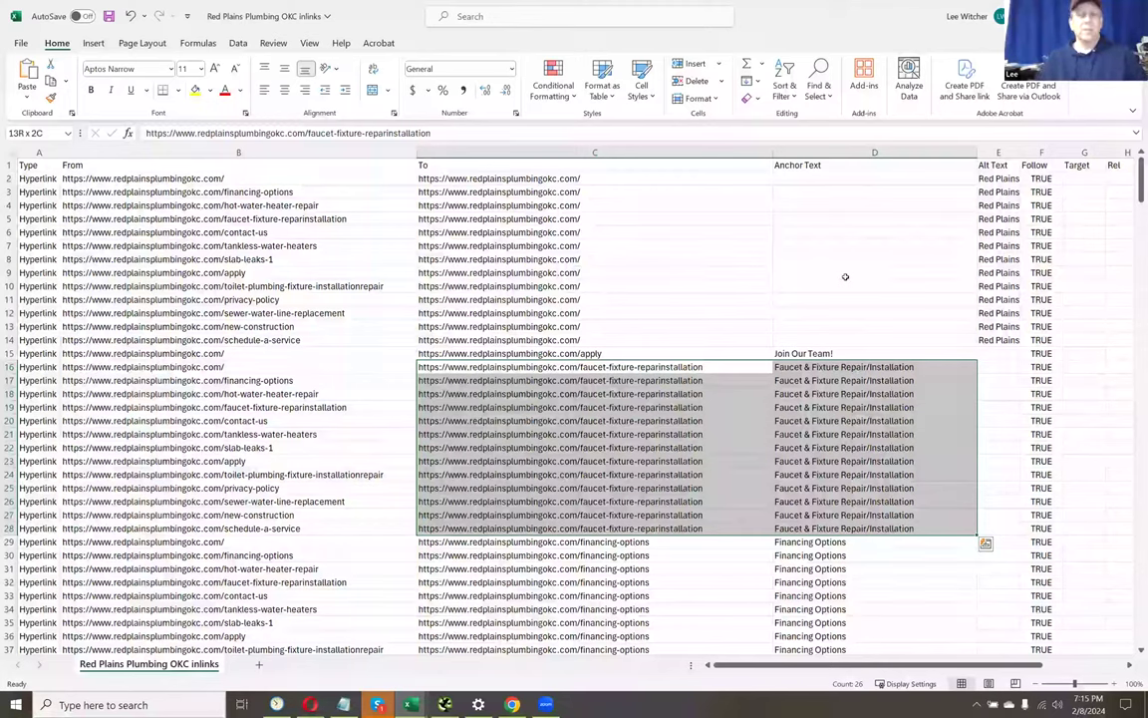
- Copy the anchor text in D16, search Google in Chrome for "Faucet & Fixture Repair/Installation" and look through the results
{"action": "key", "text": "Right"}
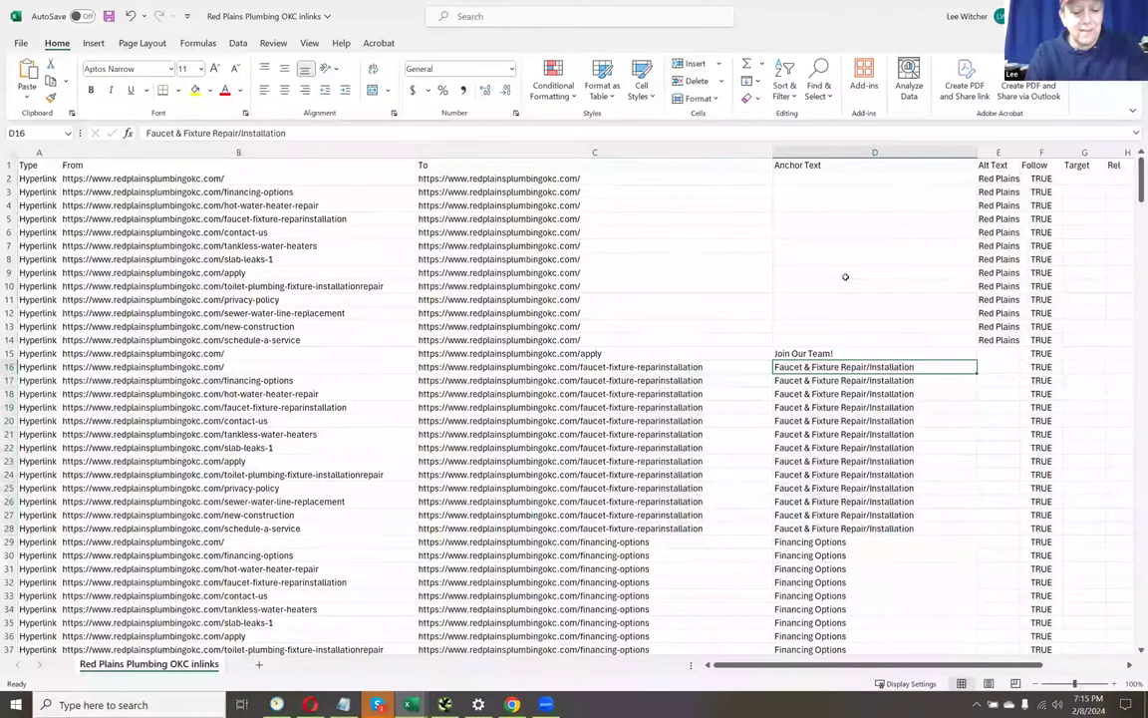
{"action": "key", "text": "ctrl+c"}
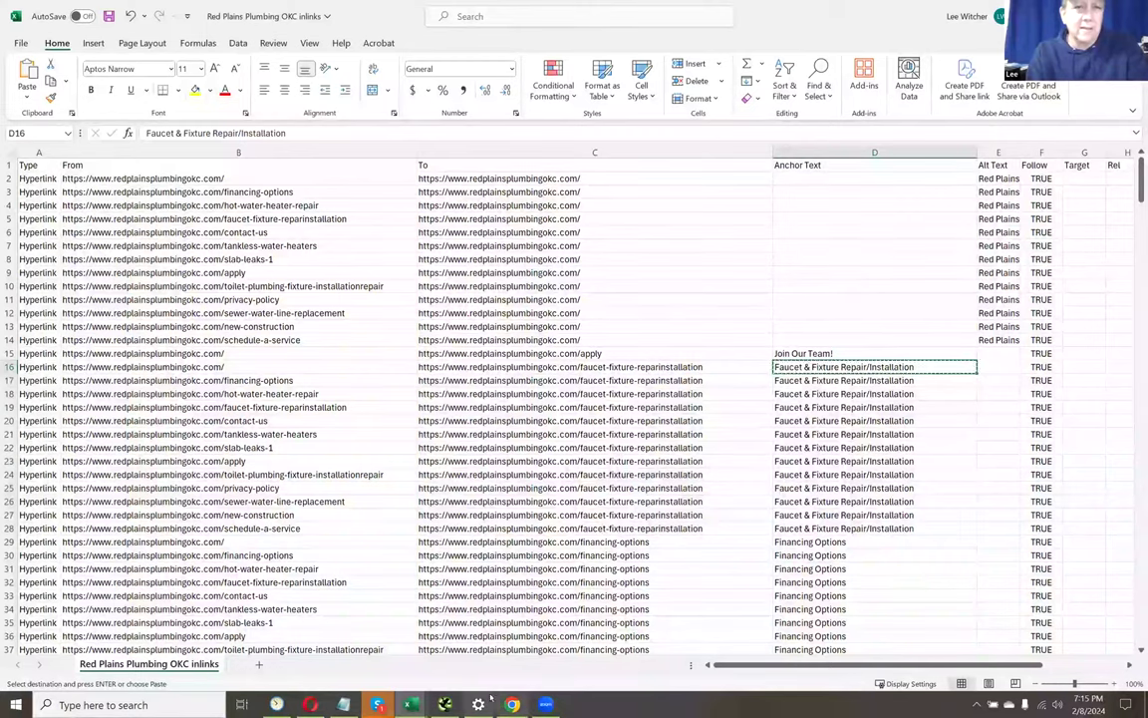
{"action": "left_click", "coordinate": [279, 41]}
{"action": "left_click", "coordinate": [278, 42]}
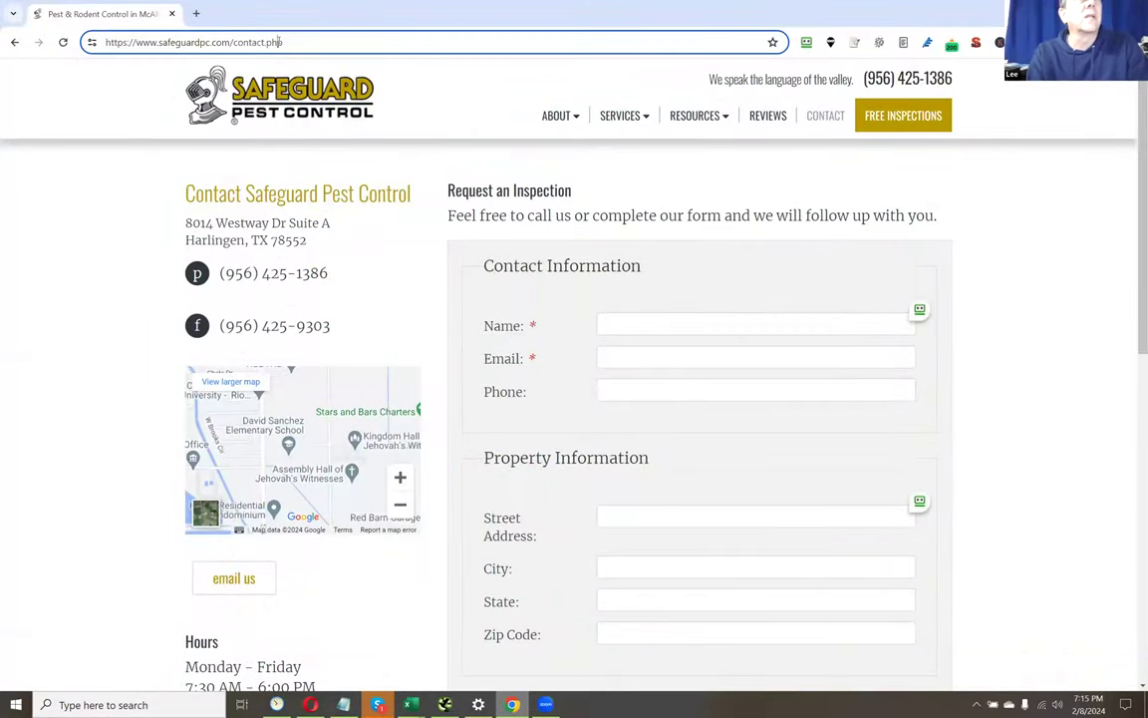
{"action": "triple_click", "coordinate": [278, 42]}
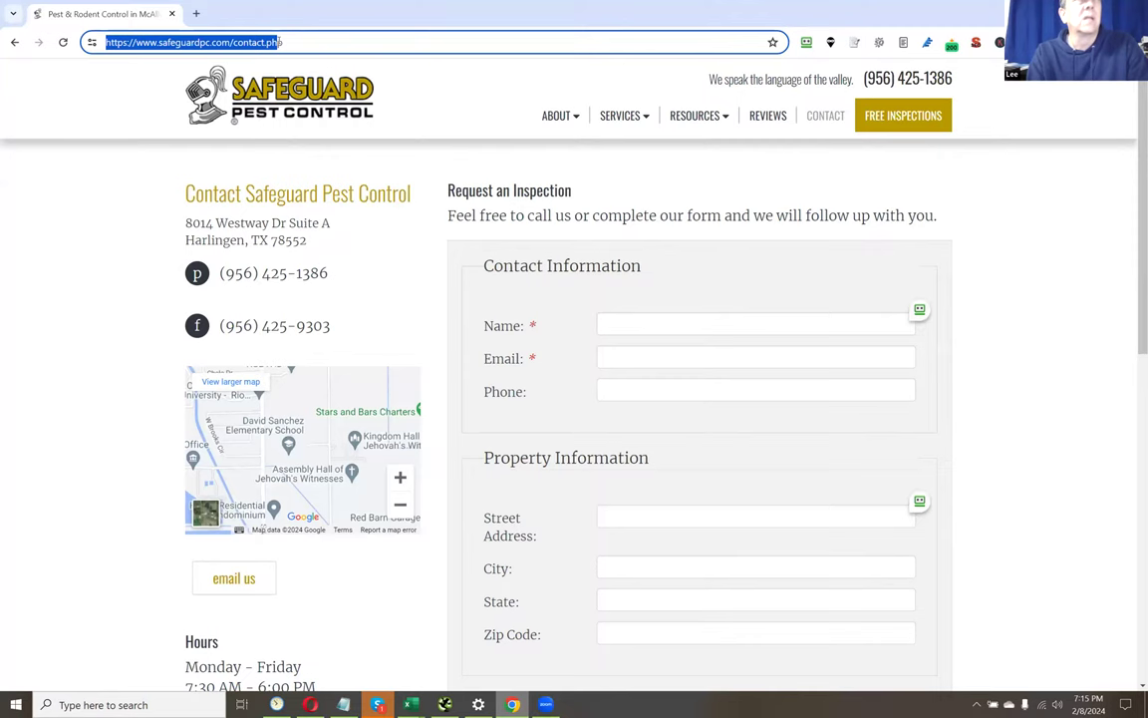
{"action": "key", "text": "ctrl+v"}
{"action": "key", "text": "shift+End"}
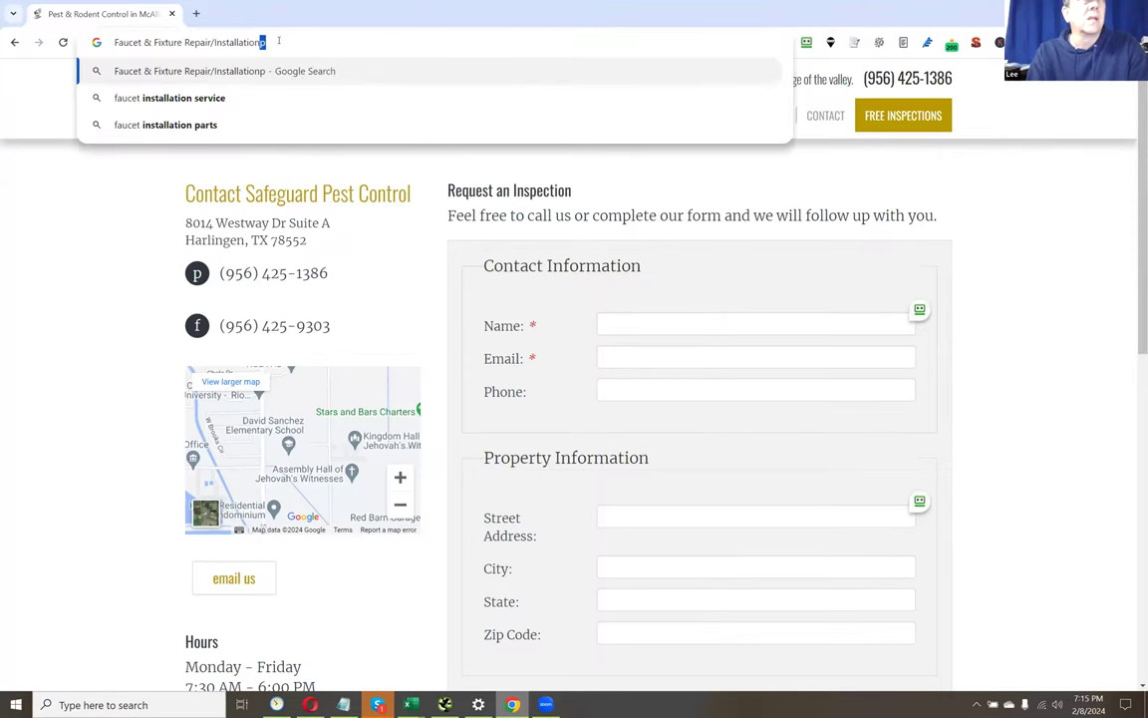
{"action": "key", "text": "BackSpace"}
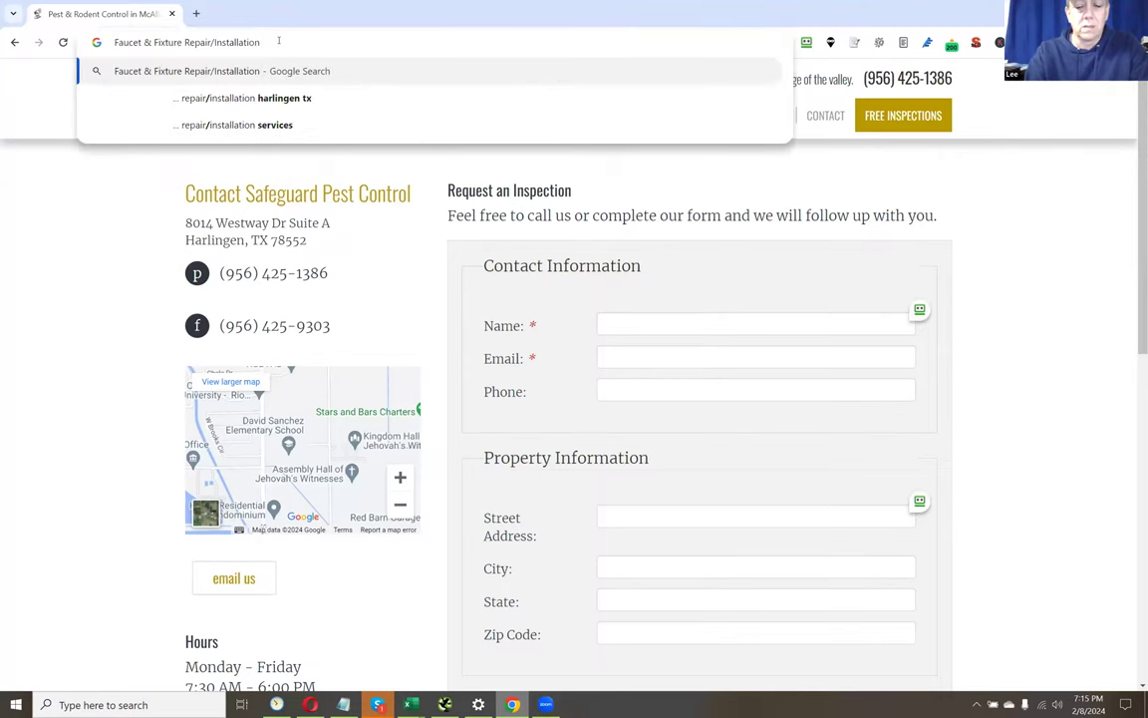
{"action": "key", "text": "Return"}
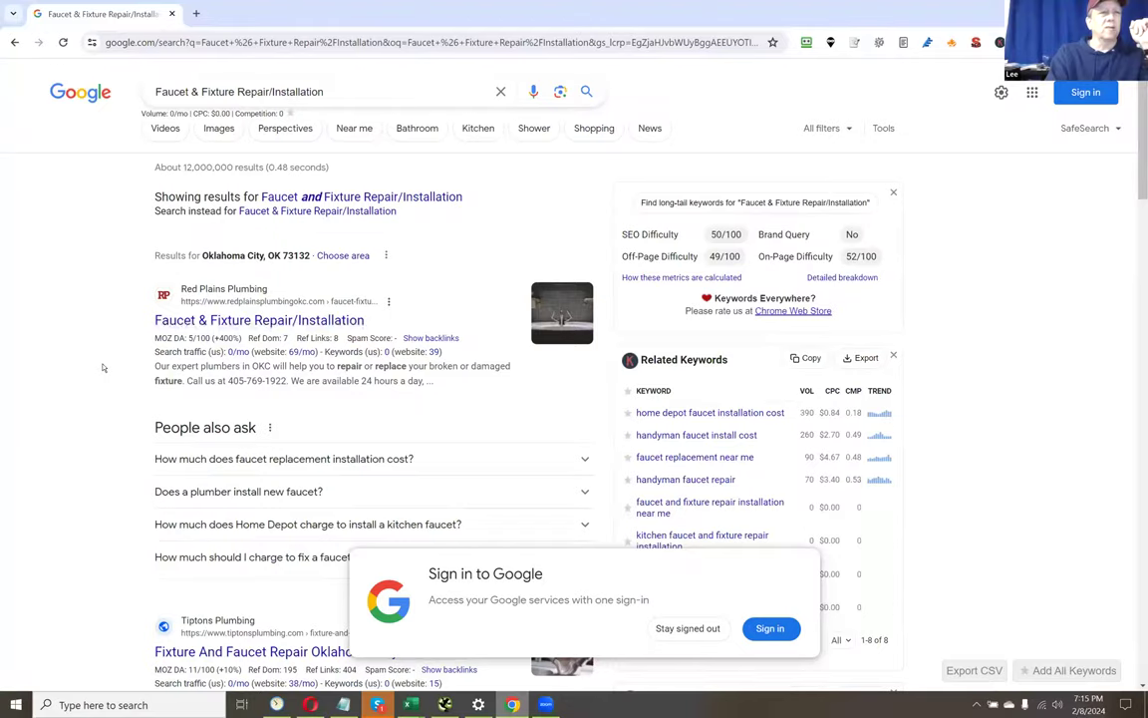
{"action": "scroll", "coordinate": [101, 368], "scroll_direction": "down", "scroll_amount": 8}
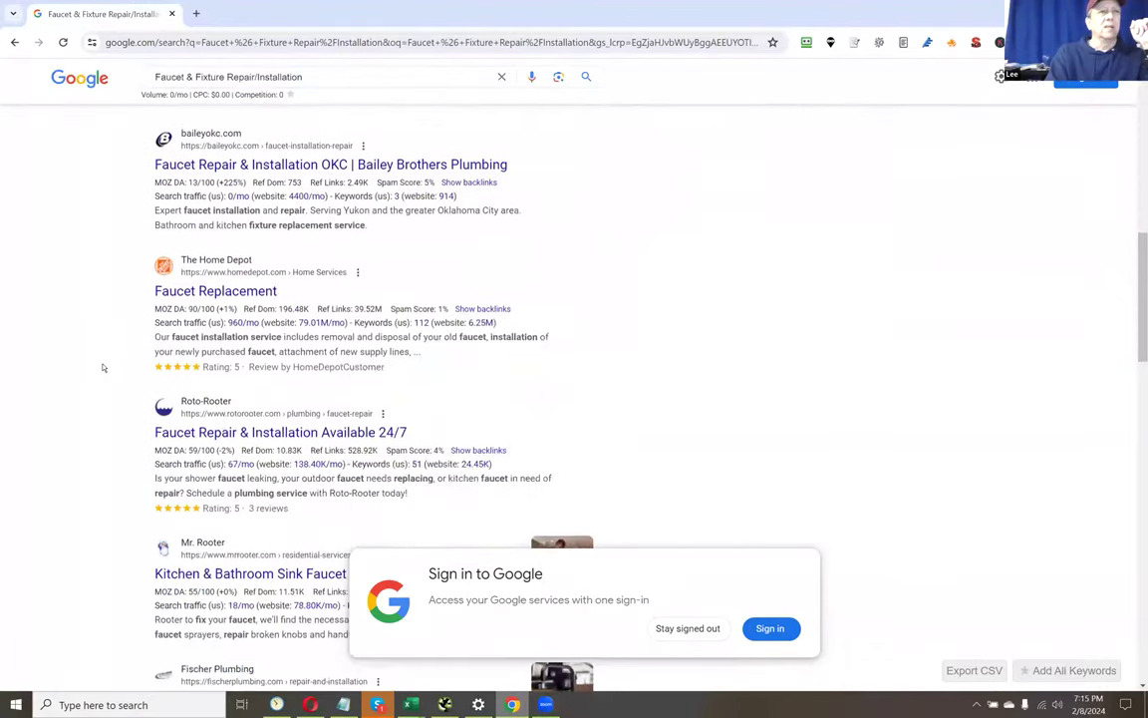
{"action": "scroll", "coordinate": [102, 368], "scroll_direction": "down", "scroll_amount": 4}
{"action": "scroll", "coordinate": [101, 368], "scroll_direction": "up", "scroll_amount": 15}
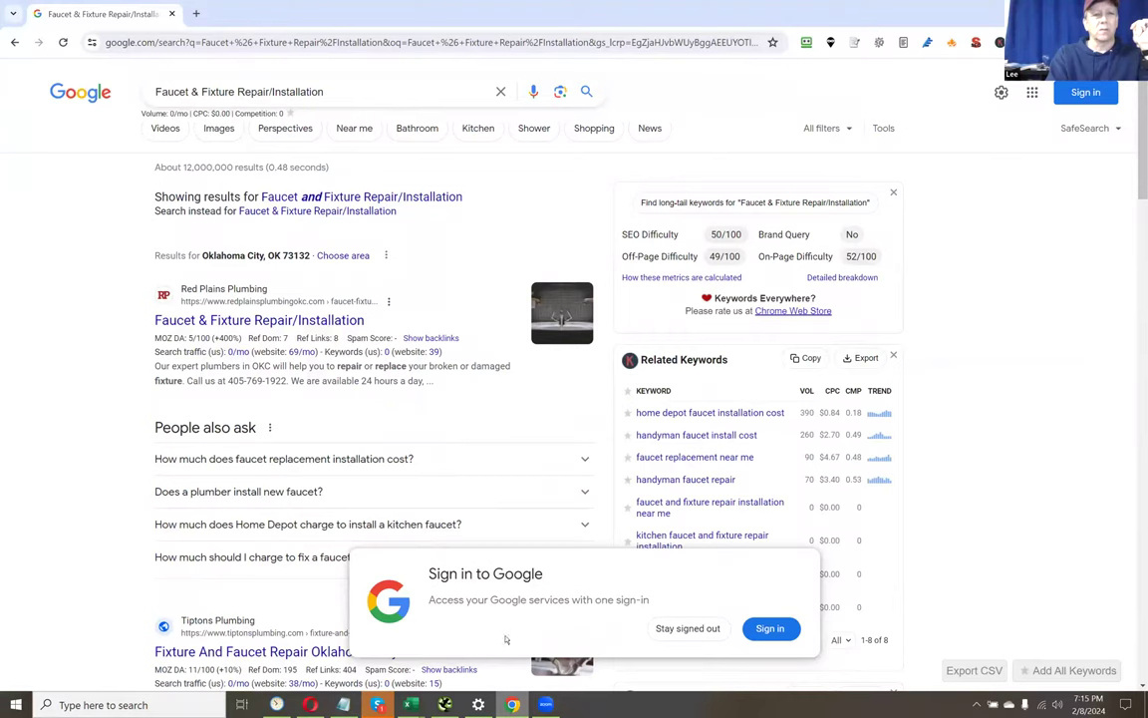
- Switch back to the Red Plains Plumbing OKC inlinks workbook in Excel and change the anchor text to "faucet repair" in D16 and "fixture repair" in D17
{"action": "mouse_move", "coordinate": [407, 706]}
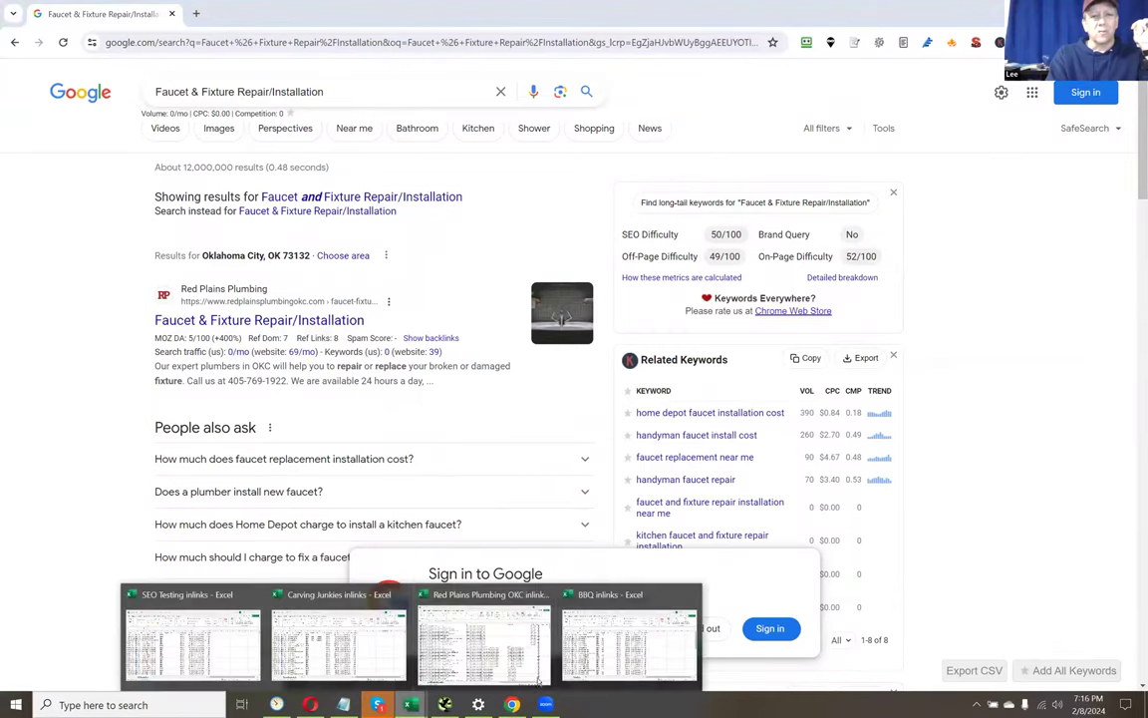
{"action": "left_click", "coordinate": [476, 594]}
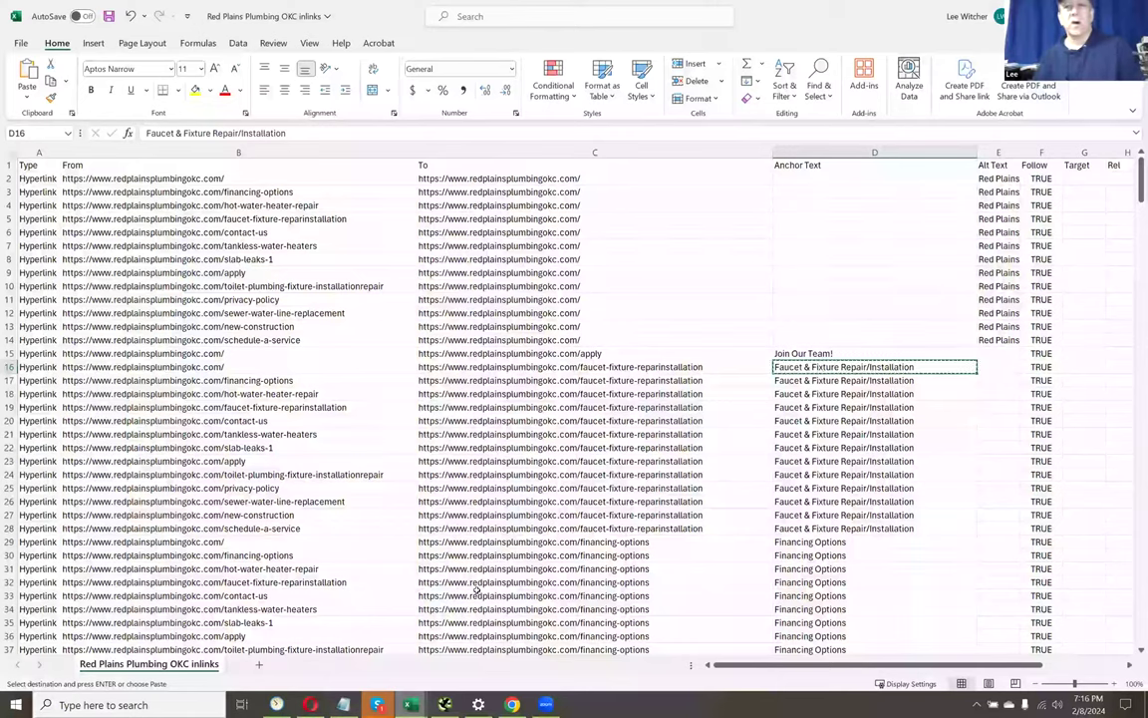
{"action": "type", "text": "f"}
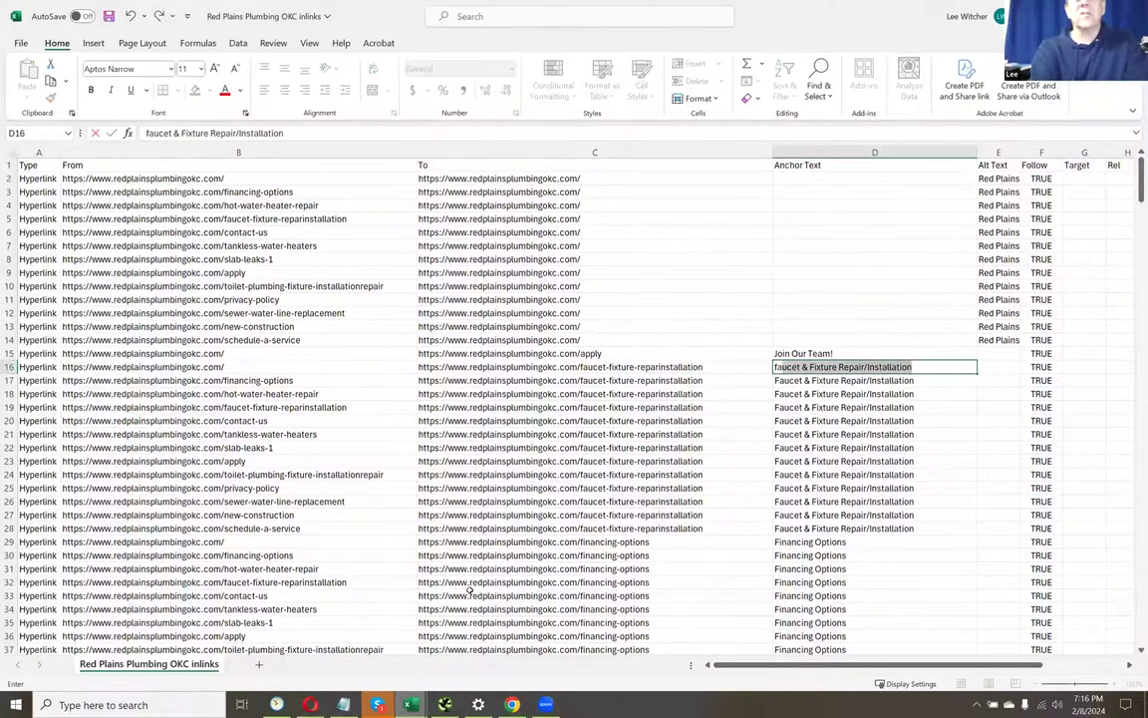
{"action": "type", "text": "aucet rep"}
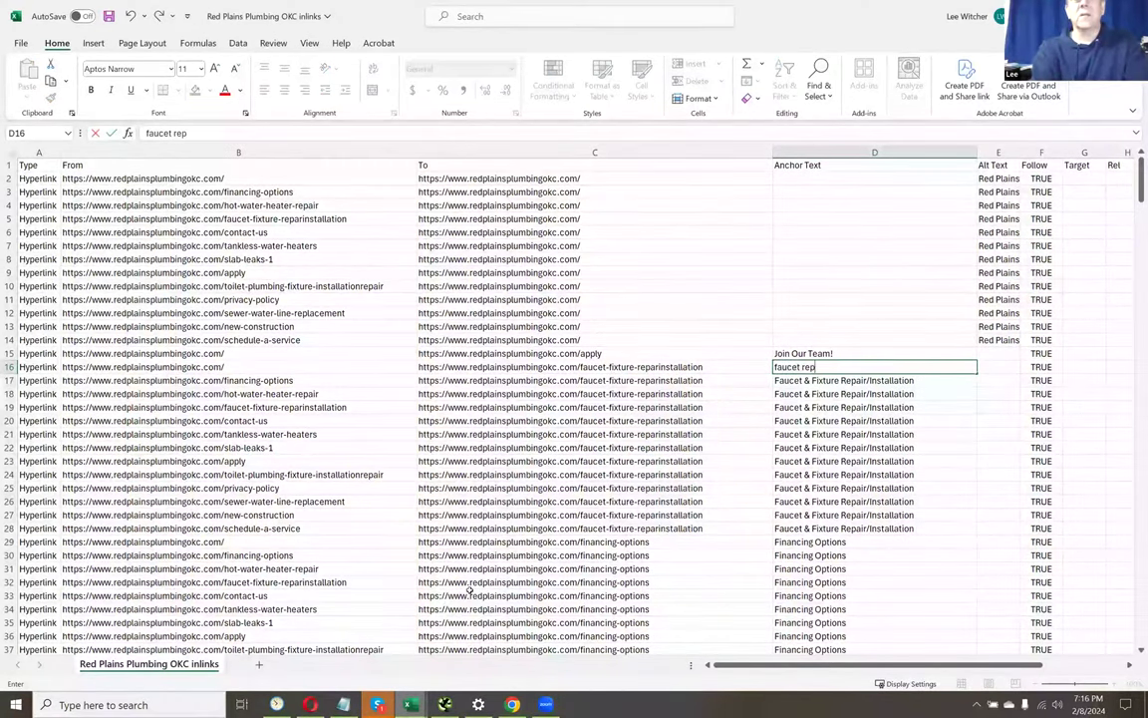
{"action": "type", "text": "air"}
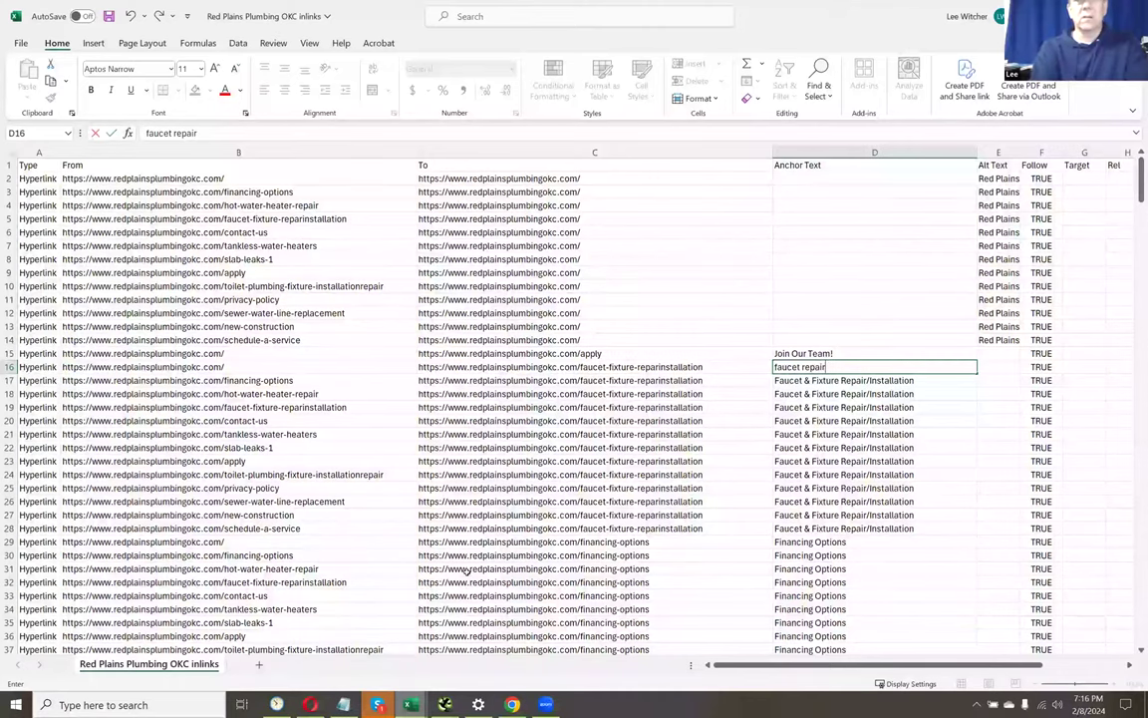
{"action": "key", "text": "Return"}
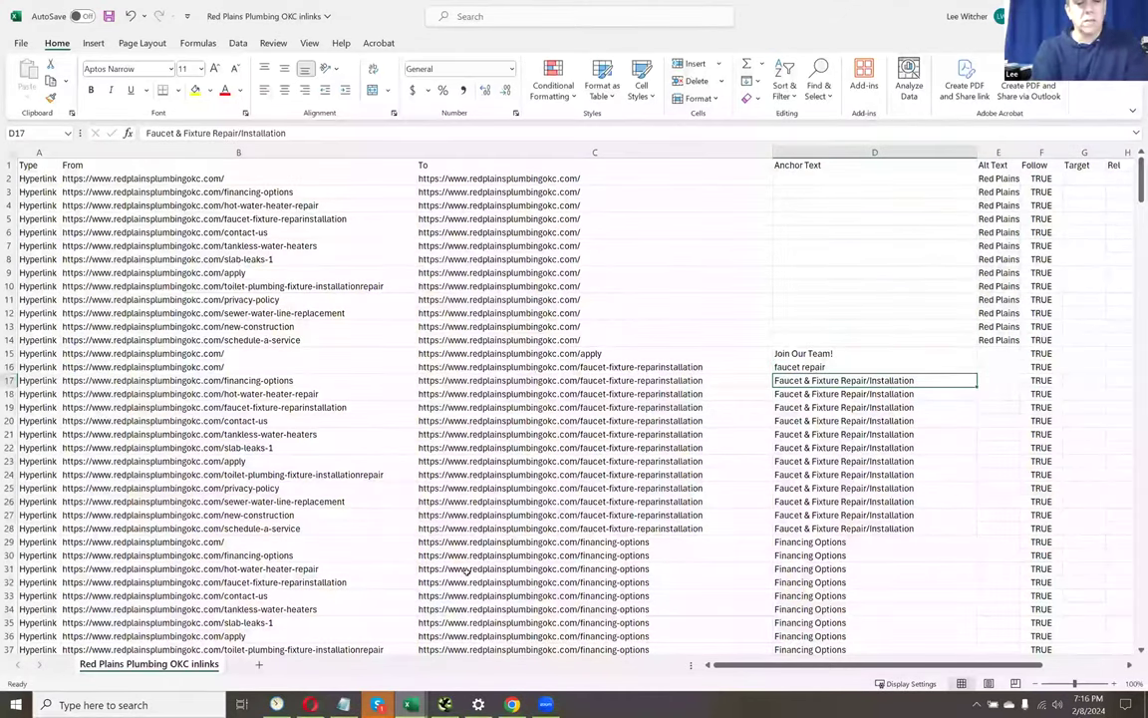
{"action": "type", "text": "fixture"}
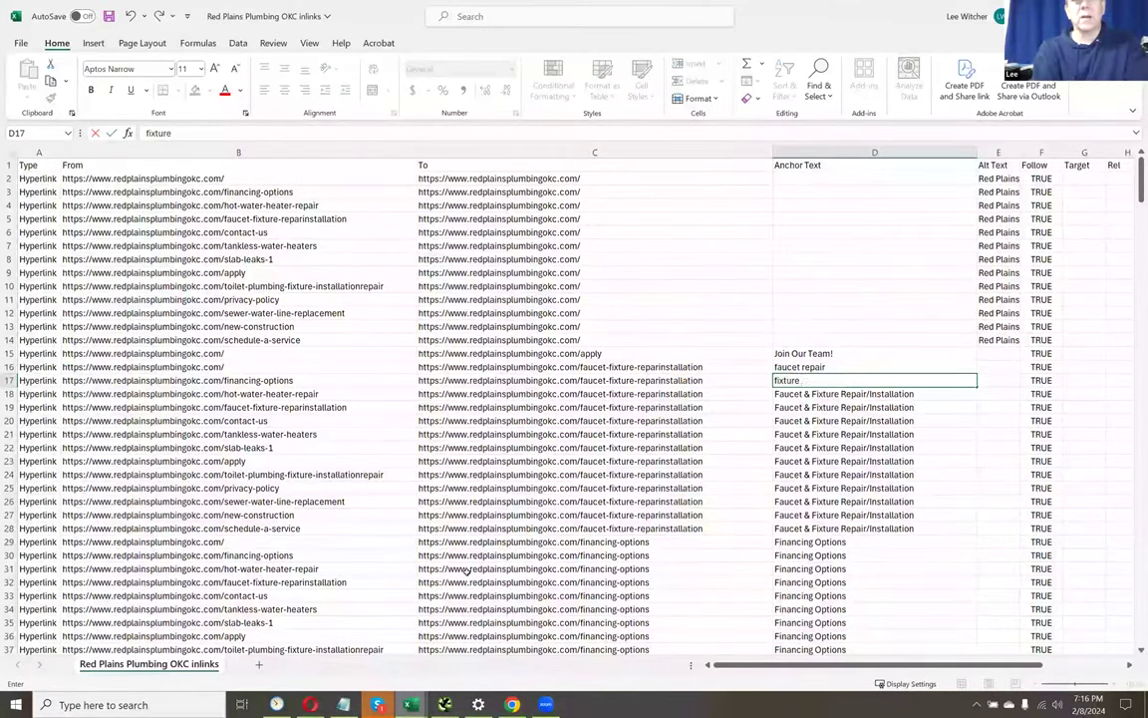
{"action": "type", "text": " repair"}
{"action": "key", "text": "Return"}
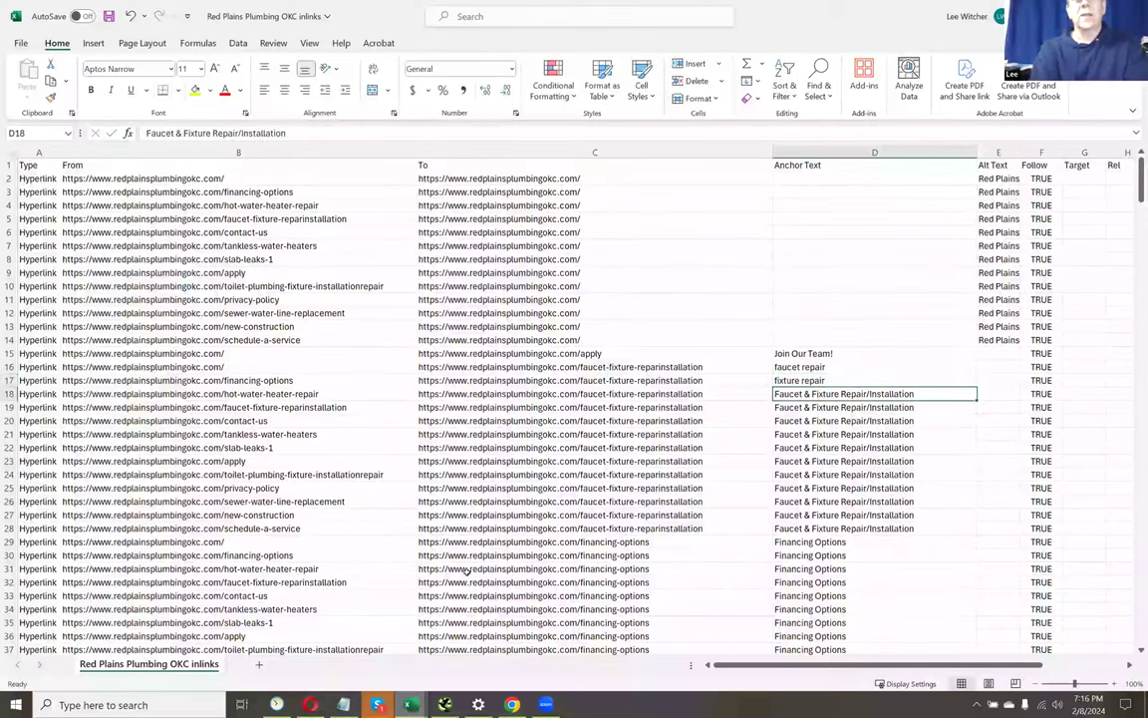
- Highlight the two rewritten anchor texts in D16:D17 with a yellow fill
{"action": "key", "text": "Up"}
{"action": "key", "text": "Up"}
{"action": "key", "text": "shift+Down"}
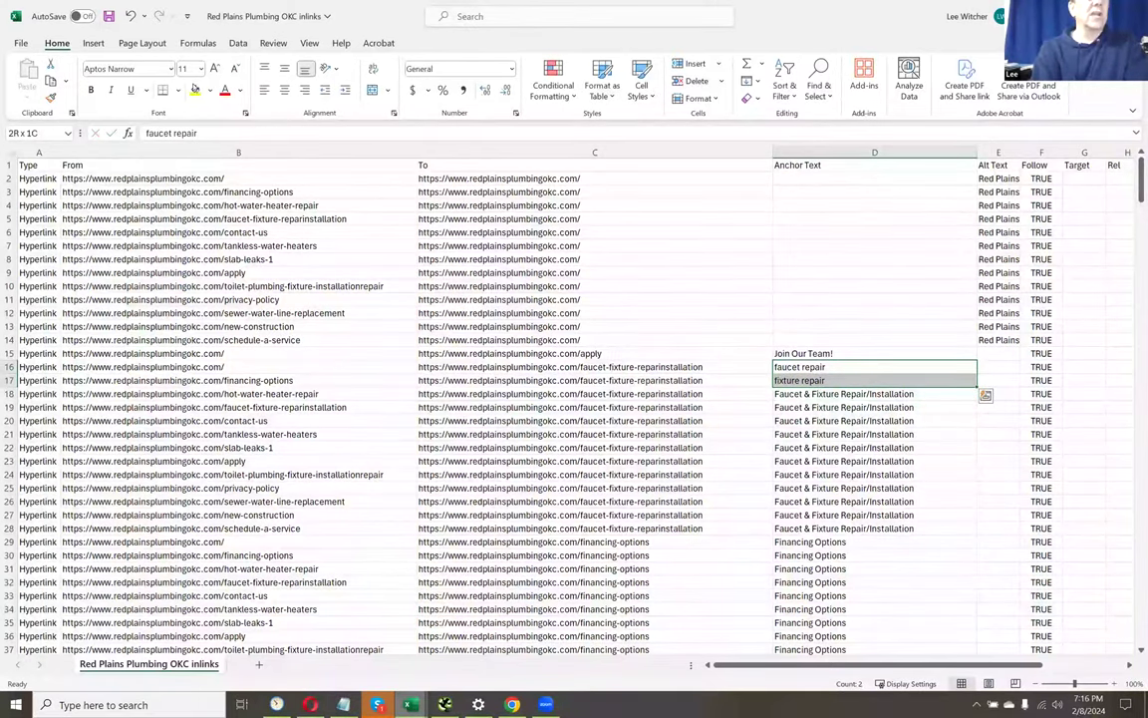
{"action": "left_click", "coordinate": [195, 89]}
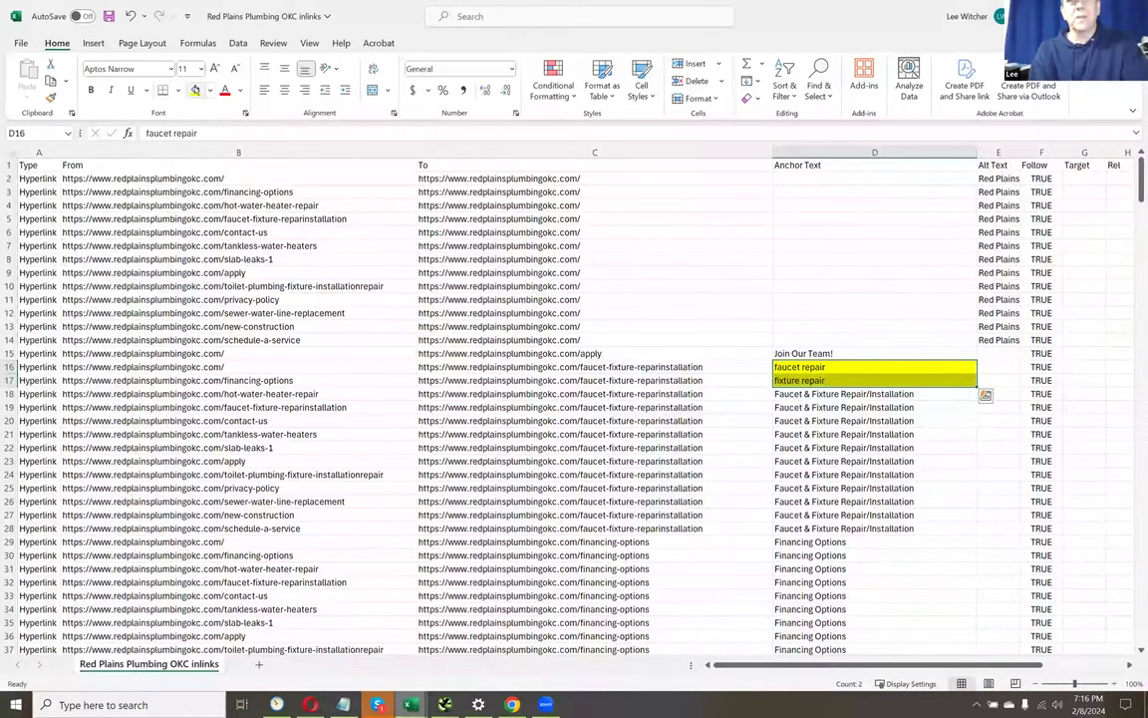
- Go through the remaining faucet-fixture-reparinstallation anchor texts in D18:D28 down to the first financing-options link in row 29
{"action": "key", "text": "Down"}
{"action": "key", "text": "Down"}
{"action": "key", "text": "Down"}
{"action": "key", "text": "Down"}
{"action": "key", "text": "Down"}
{"action": "key", "text": "Down"}
{"action": "key", "text": "Down"}
{"action": "key", "text": "Down"}
{"action": "key", "text": "Down"}
{"action": "key", "text": "Down"}
{"action": "key", "text": "Down"}
{"action": "key", "text": "Down"}
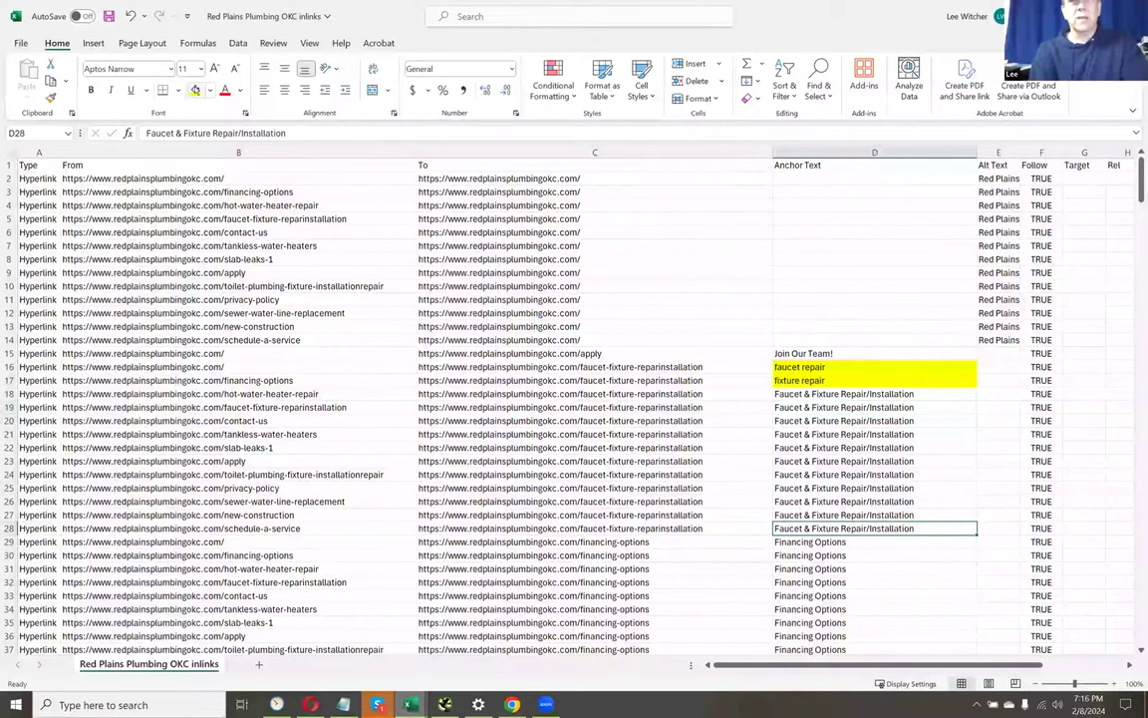
{"action": "key", "text": "Down"}
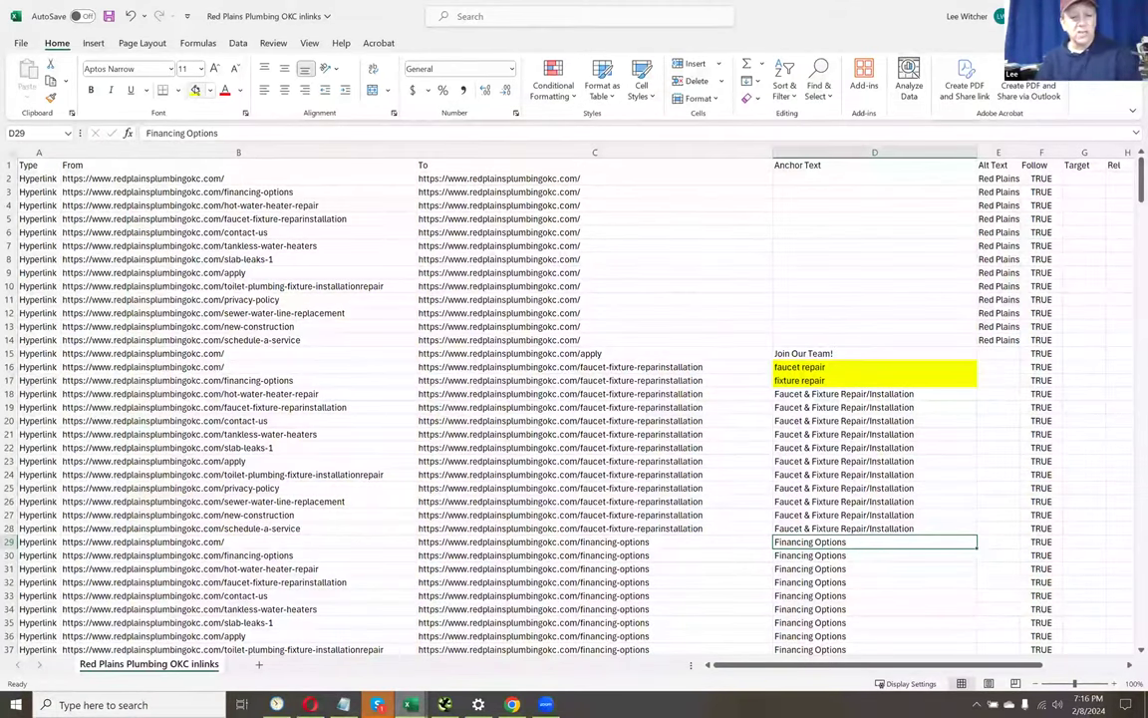
- Examine the From URL, target URL and anchor text of the row 18 link from the hot-water-heater-repair page
{"action": "left_click", "coordinate": [596, 542]}
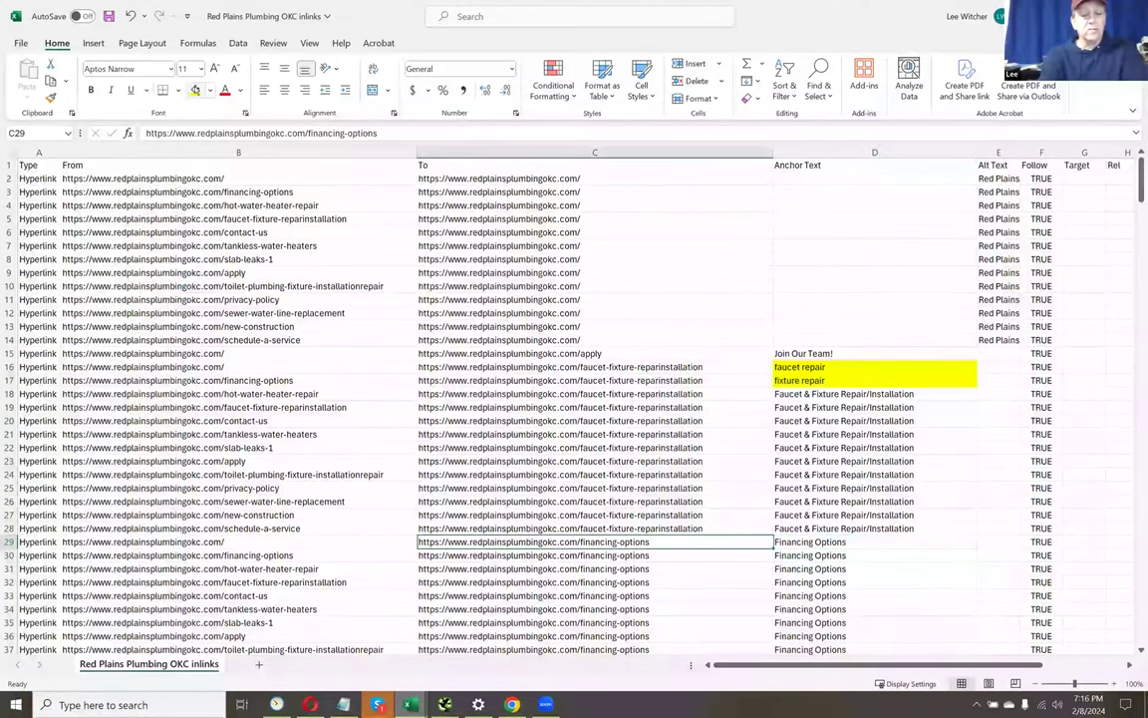
{"action": "key", "text": "Left"}
{"action": "key", "text": "Left"}
{"action": "key", "text": "Up"}
{"action": "key", "text": "Up"}
{"action": "key", "text": "Up"}
{"action": "key", "text": "Up"}
{"action": "key", "text": "Up"}
{"action": "key", "text": "Up"}
{"action": "key", "text": "Up"}
{"action": "key", "text": "Up"}
{"action": "key", "text": "Up"}
{"action": "key", "text": "Up"}
{"action": "key", "text": "Right"}
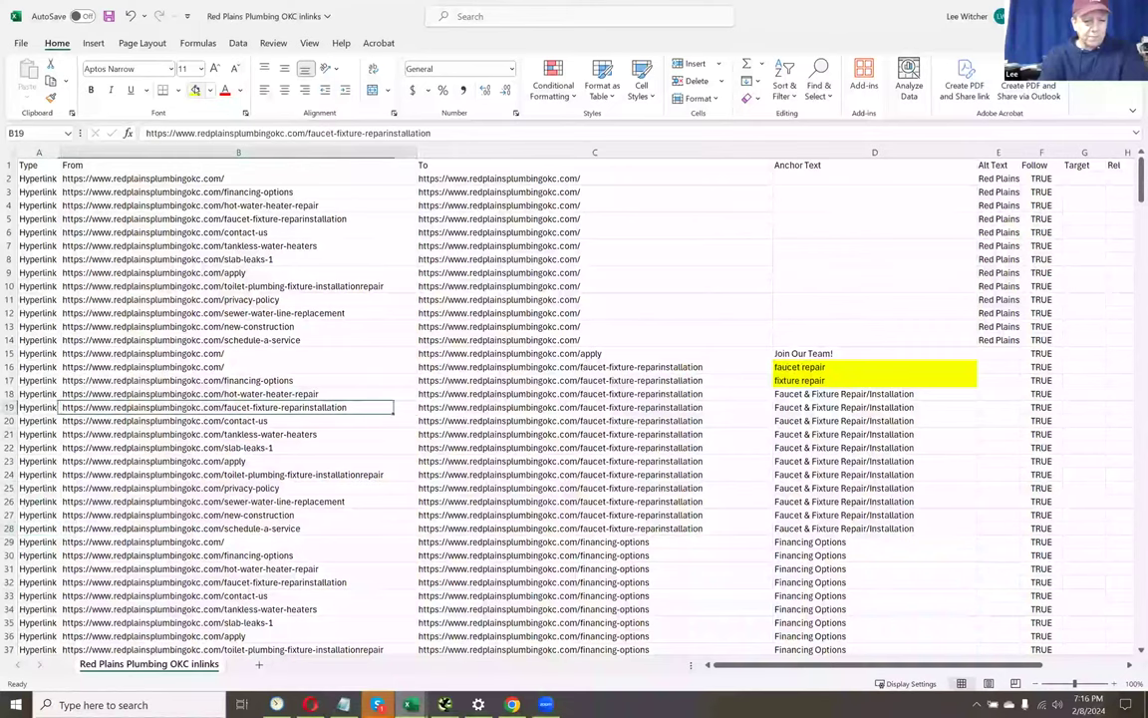
{"action": "key", "text": "Up"}
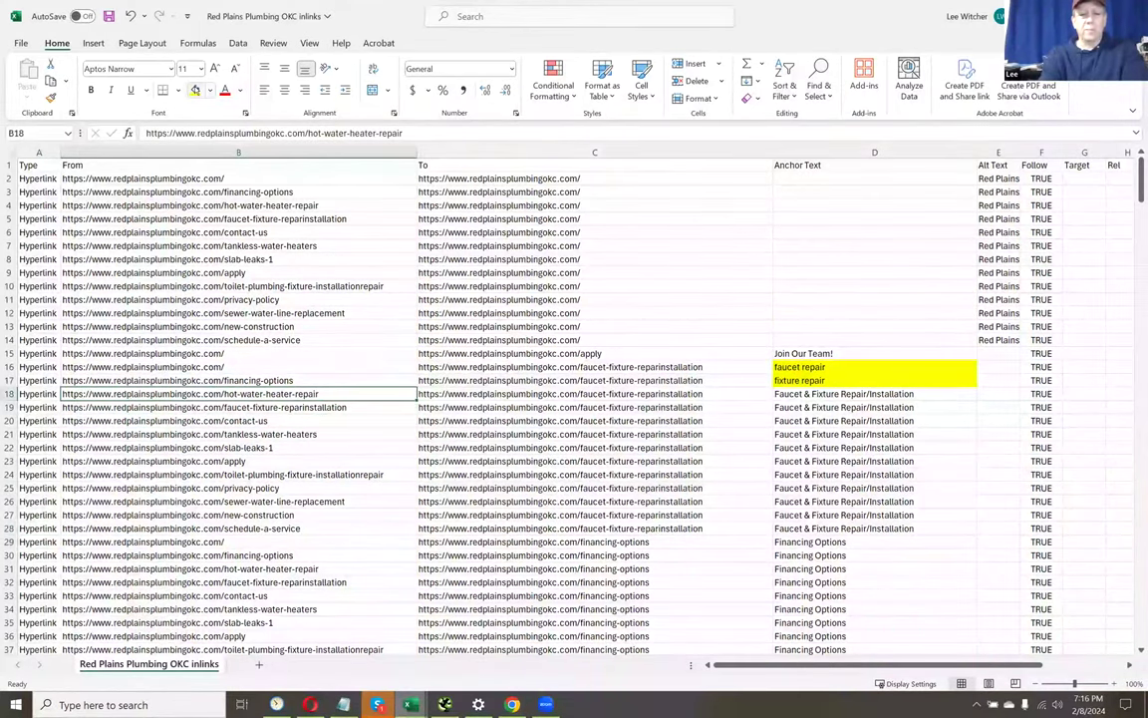
{"action": "key", "text": "Right"}
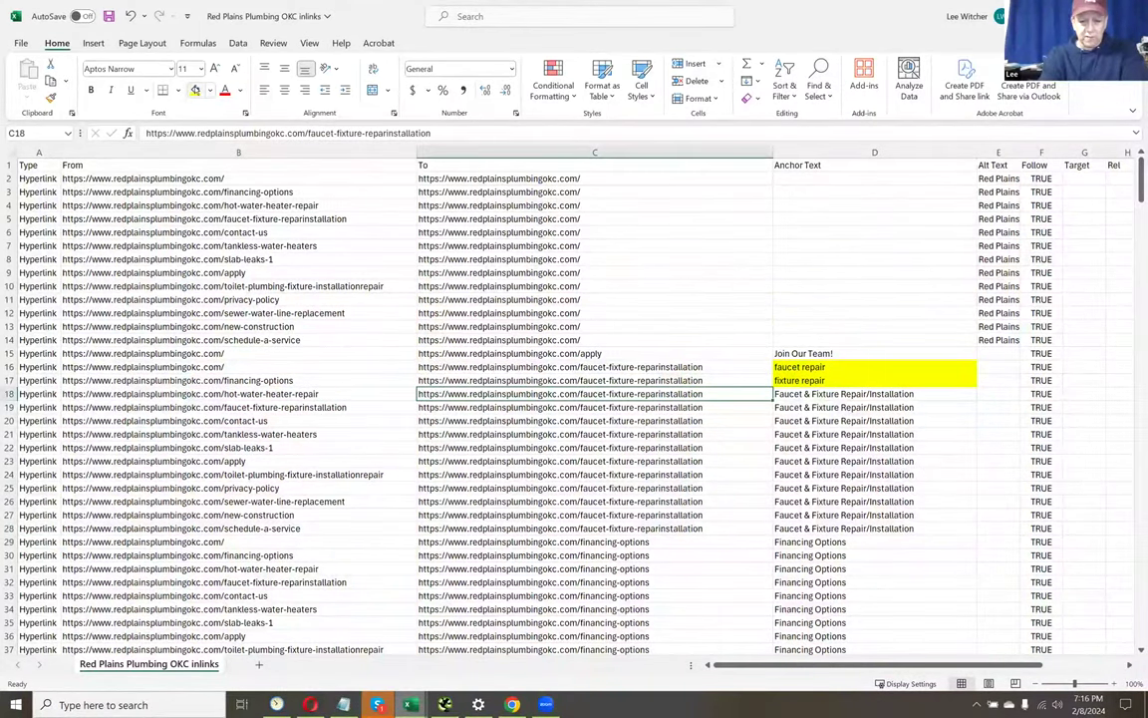
{"action": "key", "text": "Right"}
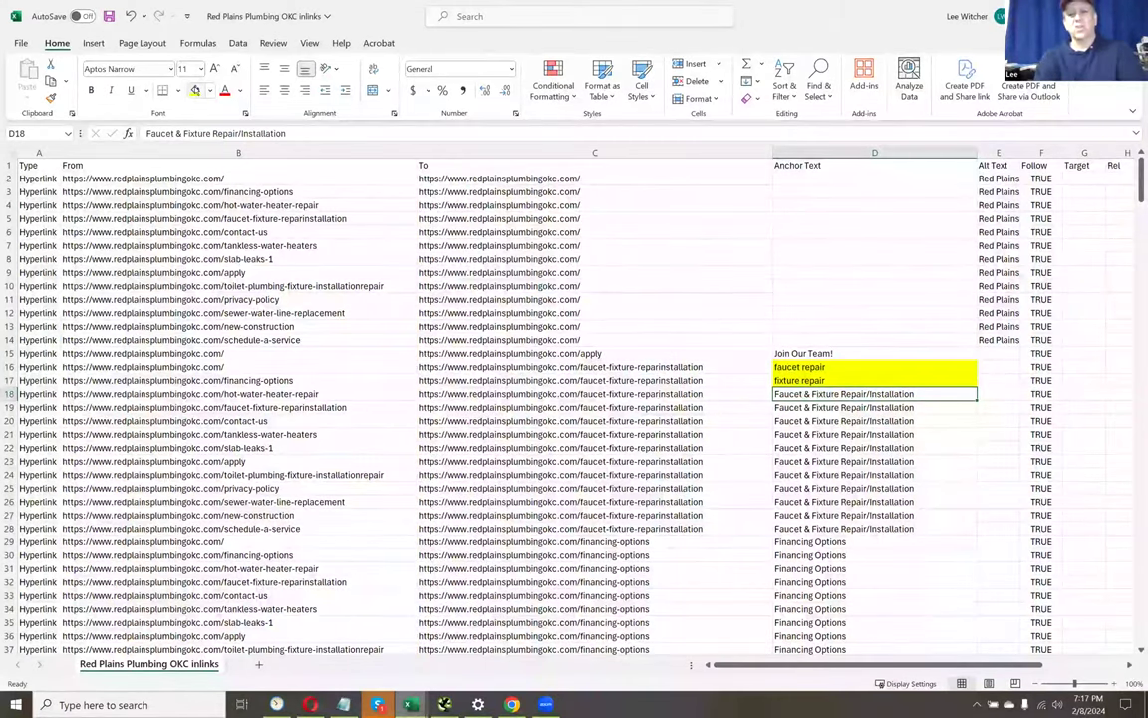
- Select D42:D54 to review the anchor text of the links pointing to the hot-water-heater-repair page
{"action": "left_click", "coordinate": [844, 407]}
{"action": "key", "text": "Down"}
{"action": "key", "text": "Down"}
{"action": "key", "text": "Down"}
{"action": "key", "text": "Down"}
{"action": "key", "text": "Down"}
{"action": "key", "text": "Down"}
{"action": "key", "text": "Down"}
{"action": "key", "text": "Down"}
{"action": "key", "text": "Down"}
{"action": "key", "text": "Down"}
{"action": "key", "text": "Down"}
{"action": "key", "text": "Down"}
{"action": "key", "text": "Down"}
{"action": "key", "text": "Down"}
{"action": "key", "text": "Down"}
{"action": "key", "text": "Down"}
{"action": "key", "text": "Down"}
{"action": "key", "text": "Down"}
{"action": "key", "text": "Down"}
{"action": "key", "text": "Down"}
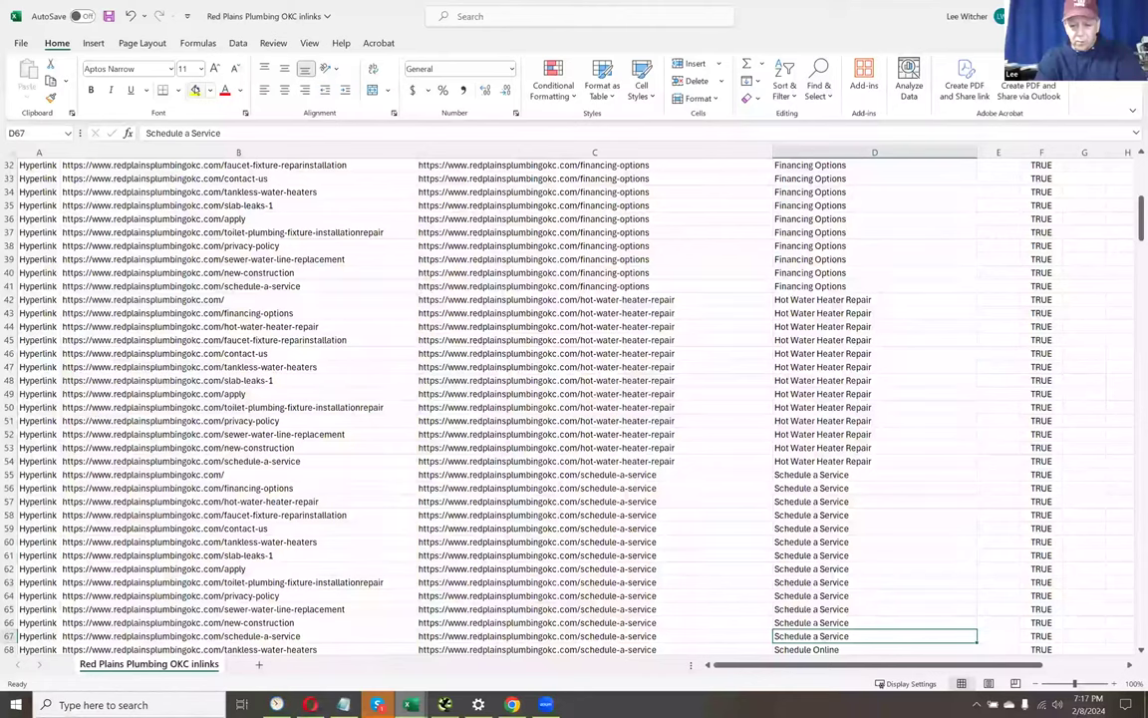
{"action": "key", "text": "Up"}
{"action": "key", "text": "Up"}
{"action": "key", "text": "Up"}
{"action": "key", "text": "Up"}
{"action": "key", "text": "Up"}
{"action": "key", "text": "Up"}
{"action": "key", "text": "Up"}
{"action": "key", "text": "Up"}
{"action": "key", "text": "Up"}
{"action": "key", "text": "Up"}
{"action": "key", "text": "Up"}
{"action": "key", "text": "Up"}
{"action": "key", "text": "Up"}
{"action": "key", "text": "Up"}
{"action": "key", "text": "Up"}
{"action": "key", "text": "Up"}
{"action": "key", "text": "Up"}
{"action": "key", "text": "Up"}
{"action": "key", "text": "Up"}
{"action": "key", "text": "Up"}
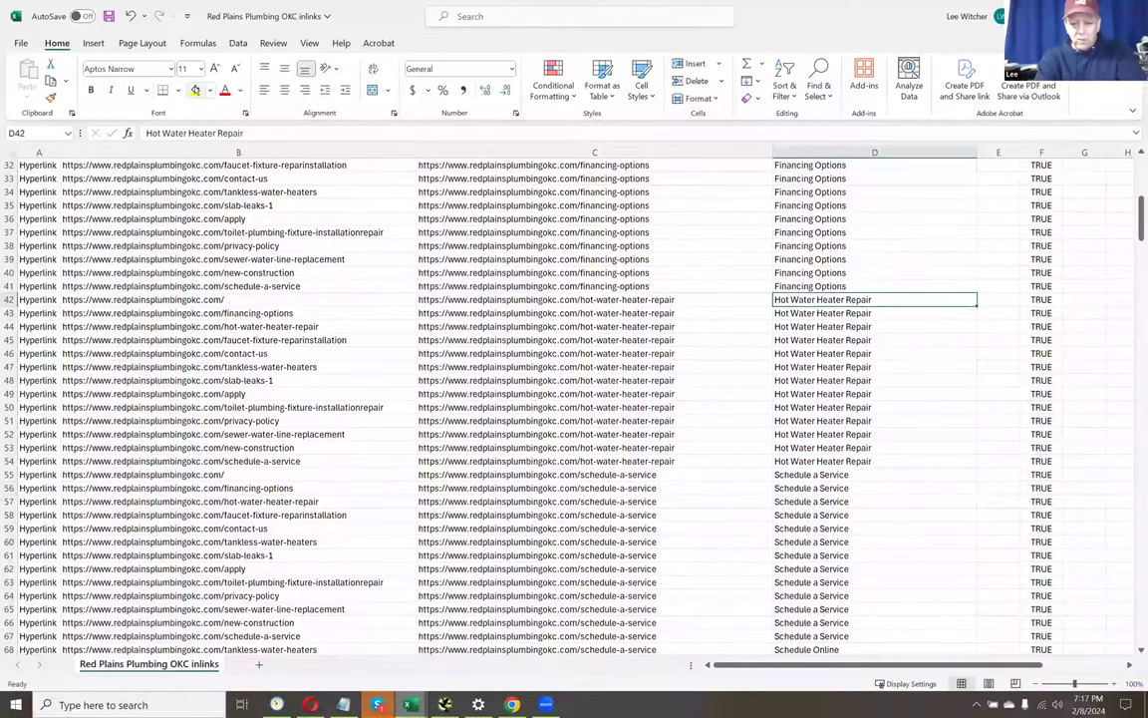
{"action": "key", "text": "shift+Down"}
{"action": "key", "text": "shift+Down"}
{"action": "key", "text": "shift+Down"}
{"action": "key", "text": "shift+Down"}
{"action": "key", "text": "shift+Down"}
{"action": "key", "text": "shift+Down"}
{"action": "key", "text": "shift+Down"}
{"action": "key", "text": "shift+Down"}
{"action": "key", "text": "shift+Down"}
{"action": "key", "text": "shift+Down"}
{"action": "key", "text": "shift+Down"}
{"action": "key", "text": "shift+Down"}
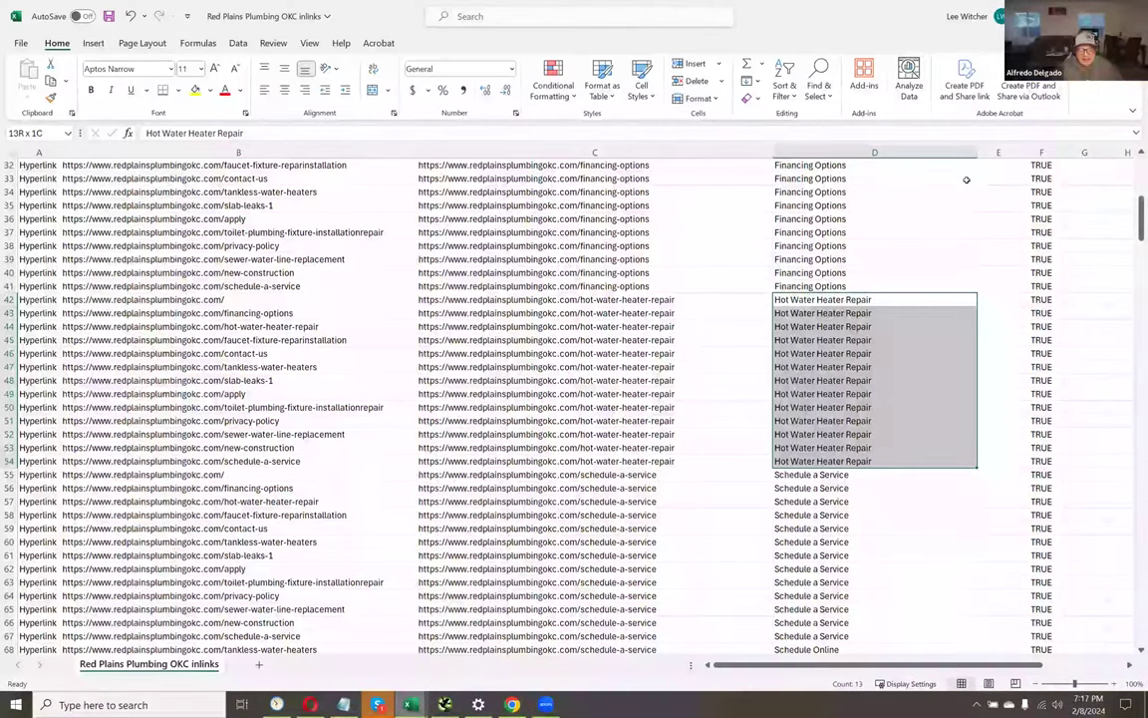
- Select D55:D73 to review the anchor text of the links pointing to the schedule-a-service page
{"action": "key", "text": "Down"}
{"action": "key", "text": "Down"}
{"action": "key", "text": "Down"}
{"action": "key", "text": "Down"}
{"action": "key", "text": "Down"}
{"action": "key", "text": "Down"}
{"action": "key", "text": "Down"}
{"action": "key", "text": "Down"}
{"action": "key", "text": "Down"}
{"action": "key", "text": "Down"}
{"action": "key", "text": "Down"}
{"action": "key", "text": "Down"}
{"action": "key", "text": "Down"}
{"action": "key", "text": "Down"}
{"action": "key", "text": "Up"}
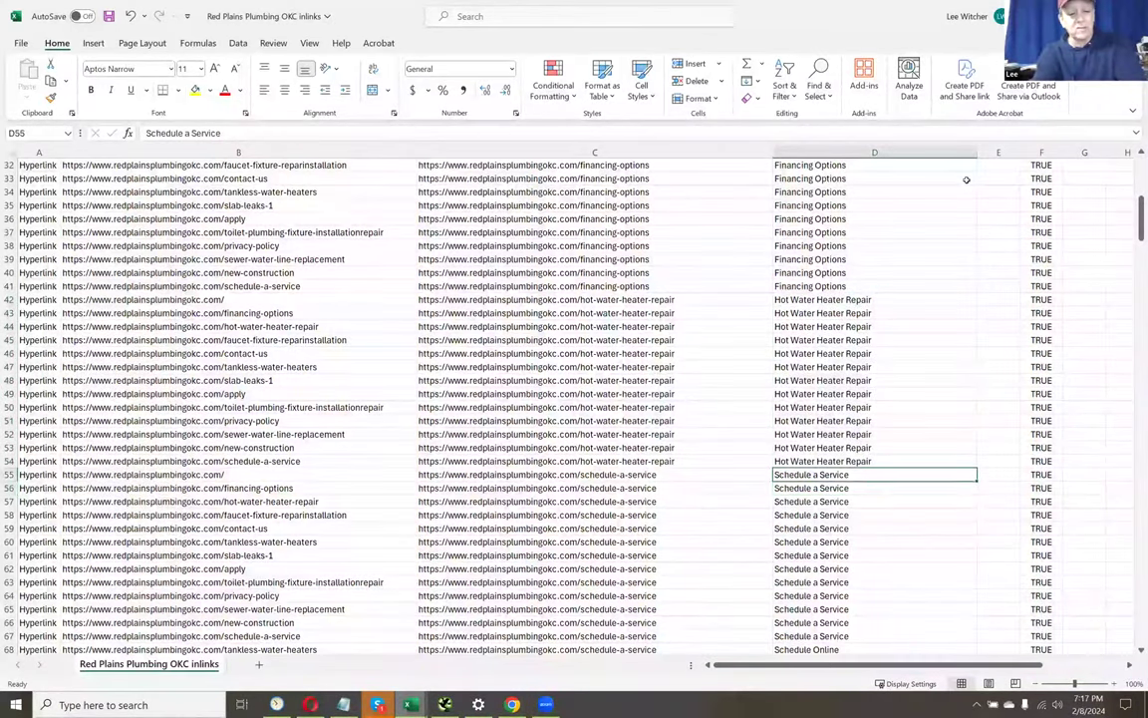
{"action": "key", "text": "shift+Down"}
{"action": "key", "text": "shift+Down"}
{"action": "key", "text": "shift+Down"}
{"action": "key", "text": "shift+Down"}
{"action": "key", "text": "shift+Down"}
{"action": "key", "text": "shift+Down"}
{"action": "key", "text": "shift+Down"}
{"action": "key", "text": "shift+Down"}
{"action": "key", "text": "shift+Down"}
{"action": "key", "text": "shift+Down"}
{"action": "key", "text": "shift+Down"}
{"action": "key", "text": "shift+Down"}
{"action": "key", "text": "shift+Down"}
{"action": "key", "text": "shift+Down"}
{"action": "key", "text": "shift+Down"}
{"action": "key", "text": "shift+Down"}
{"action": "key", "text": "shift+Down"}
{"action": "key", "text": "shift+Down"}
{"action": "key", "text": "shift+Down"}
{"action": "key", "text": "shift+Down"}
{"action": "key", "text": "shift+Down"}
{"action": "key", "text": "shift+Up"}
{"action": "key", "text": "shift+Up"}
{"action": "key", "text": "shift+Up"}
{"action": "key", "text": "shift+Up"}
{"action": "key", "text": "shift+Up"}
{"action": "key", "text": "shift+Up"}
{"action": "key", "text": "shift+Up"}
{"action": "key", "text": "shift+Up"}
{"action": "key", "text": "shift+Up"}
{"action": "key", "text": "shift+Up"}
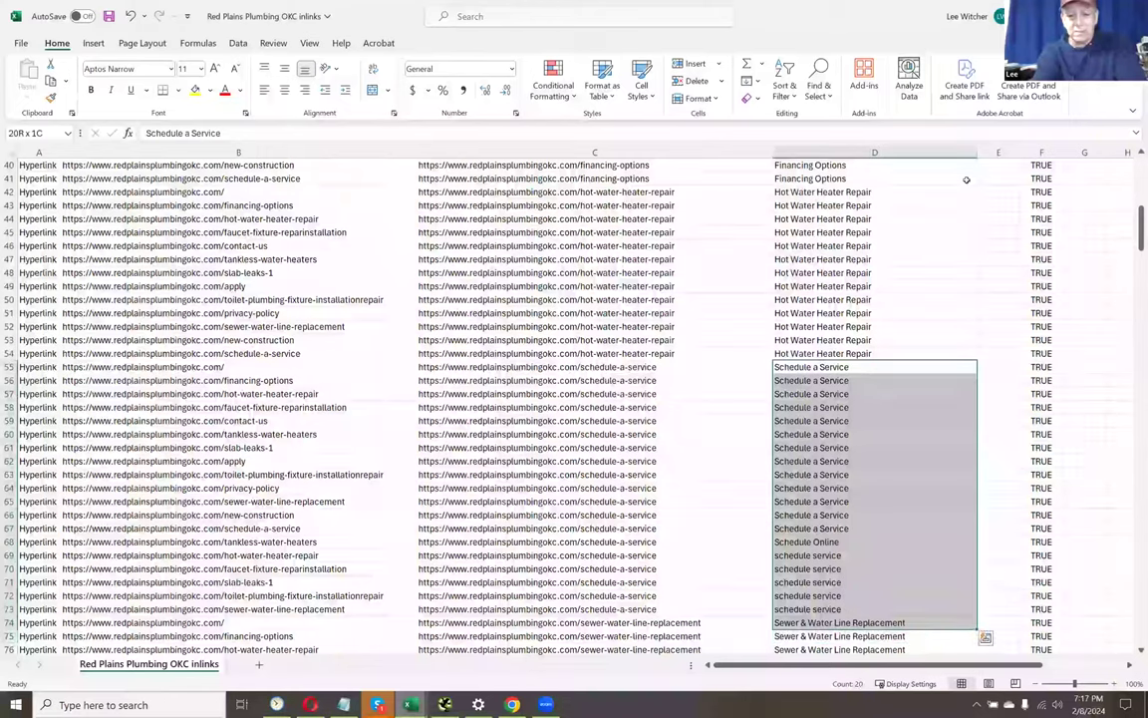
{"action": "key", "text": "shift+Down"}
{"action": "key", "text": "shift+Down"}
{"action": "key", "text": "shift+Down"}
{"action": "key", "text": "shift+Down"}
{"action": "key", "text": "shift+Down"}
{"action": "key", "text": "shift+Down"}
{"action": "key", "text": "shift+Down"}
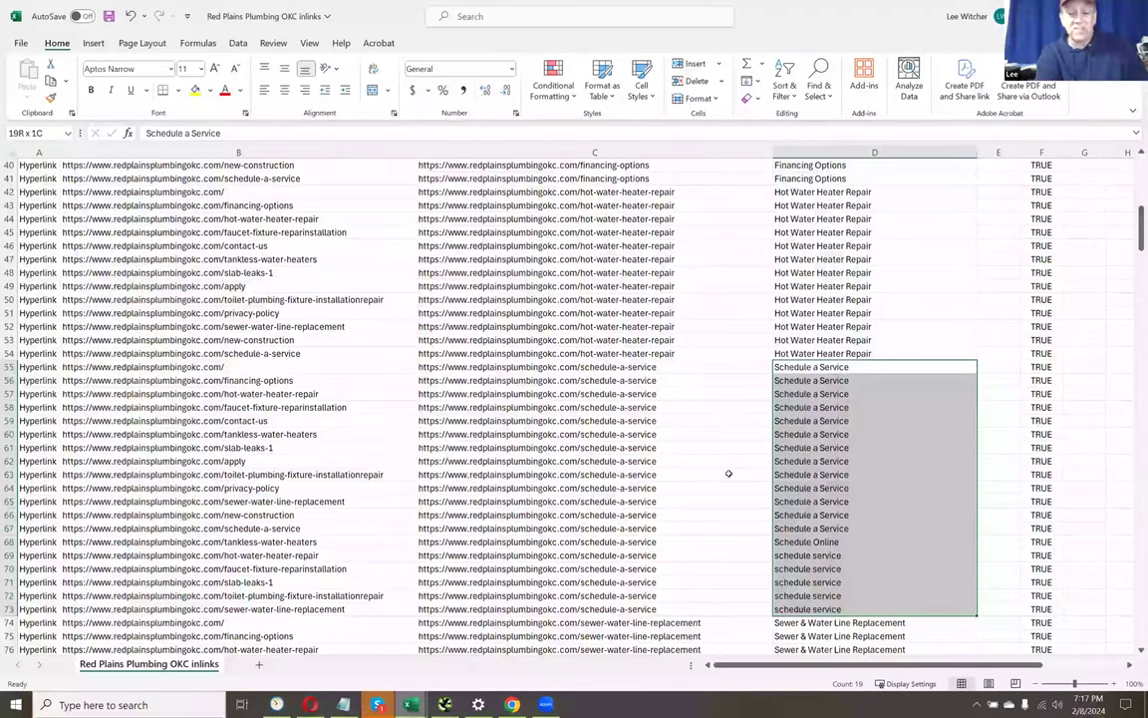
- Look through the target URLs and anchor texts of the remaining links down to row 112, and return to the start of the list
{"action": "scroll", "coordinate": [795, 477], "scroll_direction": "down", "scroll_amount": 8}
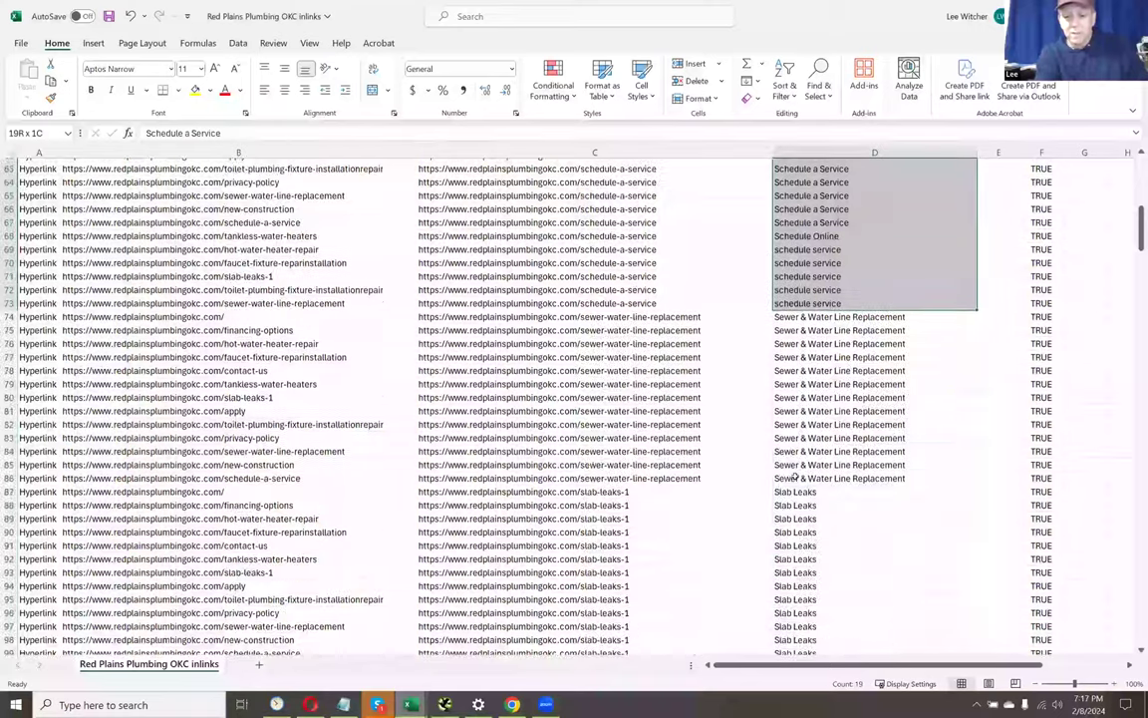
{"action": "scroll", "coordinate": [846, 468], "scroll_direction": "down", "scroll_amount": 5}
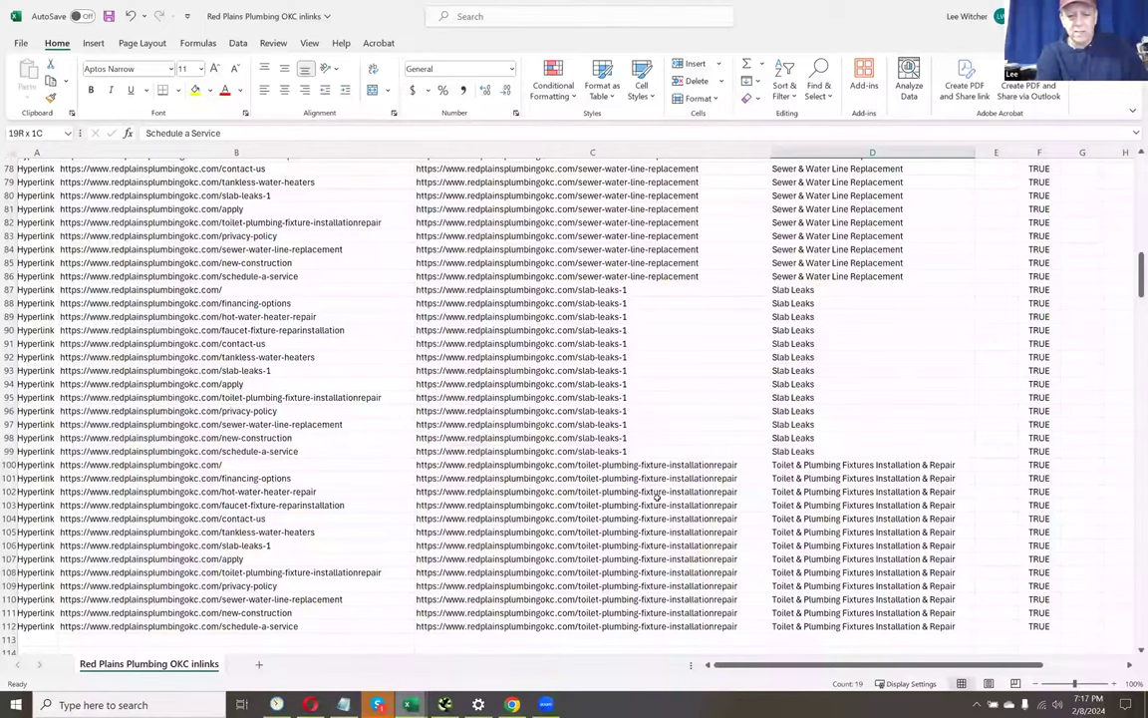
{"action": "scroll", "coordinate": [833, 569], "scroll_direction": "down", "scroll_amount": 2}
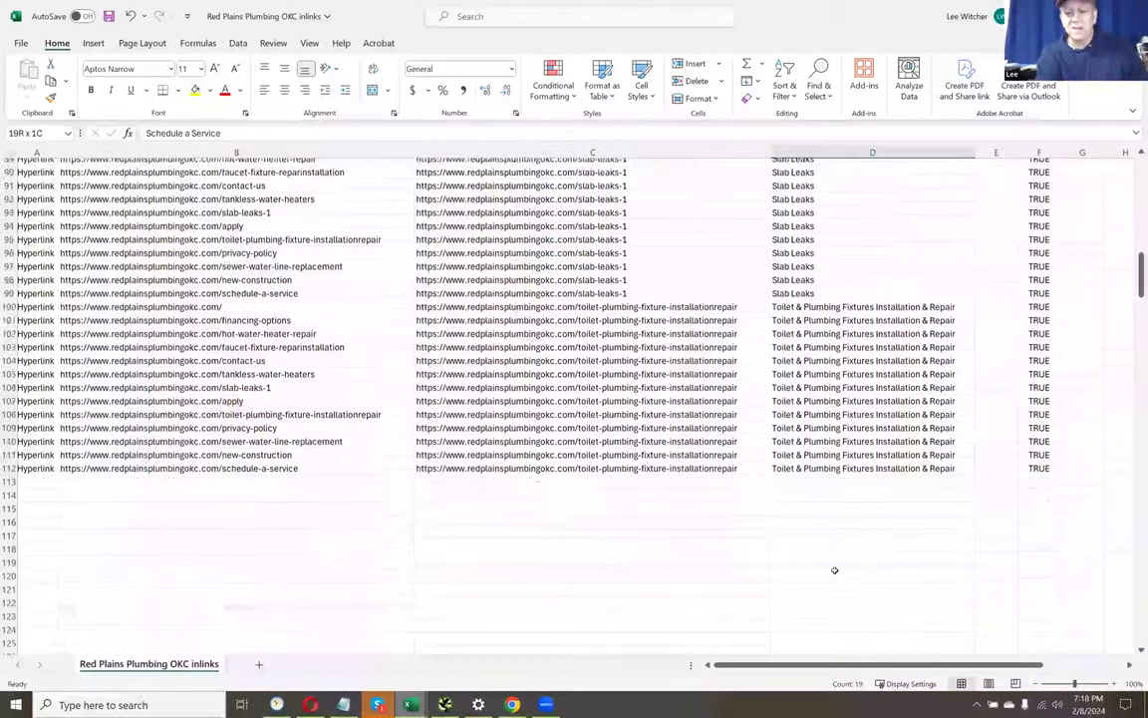
{"action": "scroll", "coordinate": [833, 570], "scroll_direction": "up", "scroll_amount": 20}
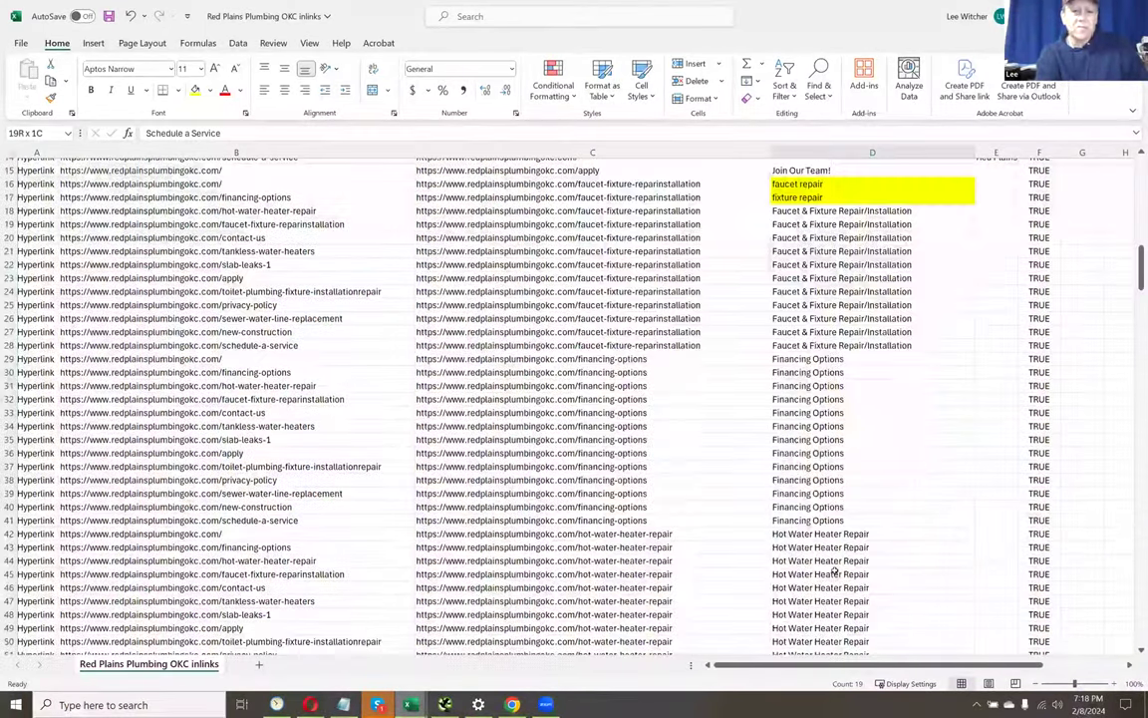
{"action": "scroll", "coordinate": [834, 569], "scroll_direction": "up", "scroll_amount": 5}
{"action": "scroll", "coordinate": [833, 569], "scroll_direction": "down", "scroll_amount": 5}
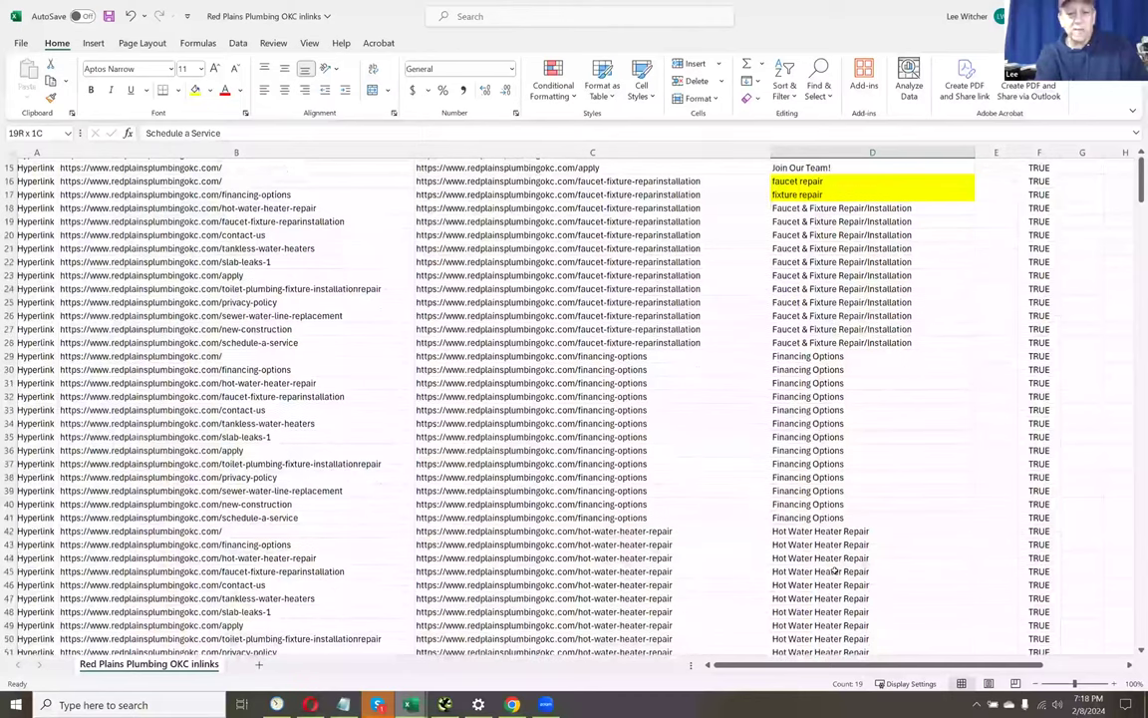
{"action": "scroll", "coordinate": [835, 569], "scroll_direction": "down", "scroll_amount": 3}
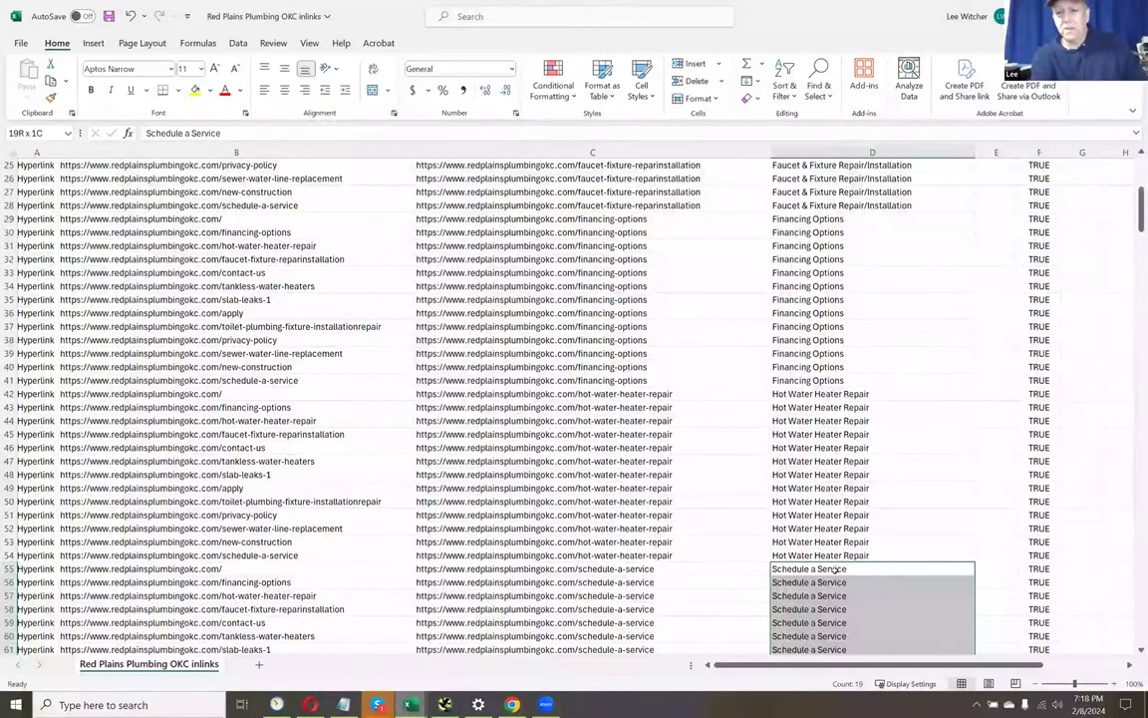
{"action": "scroll", "coordinate": [836, 569], "scroll_direction": "down", "scroll_amount": 3}
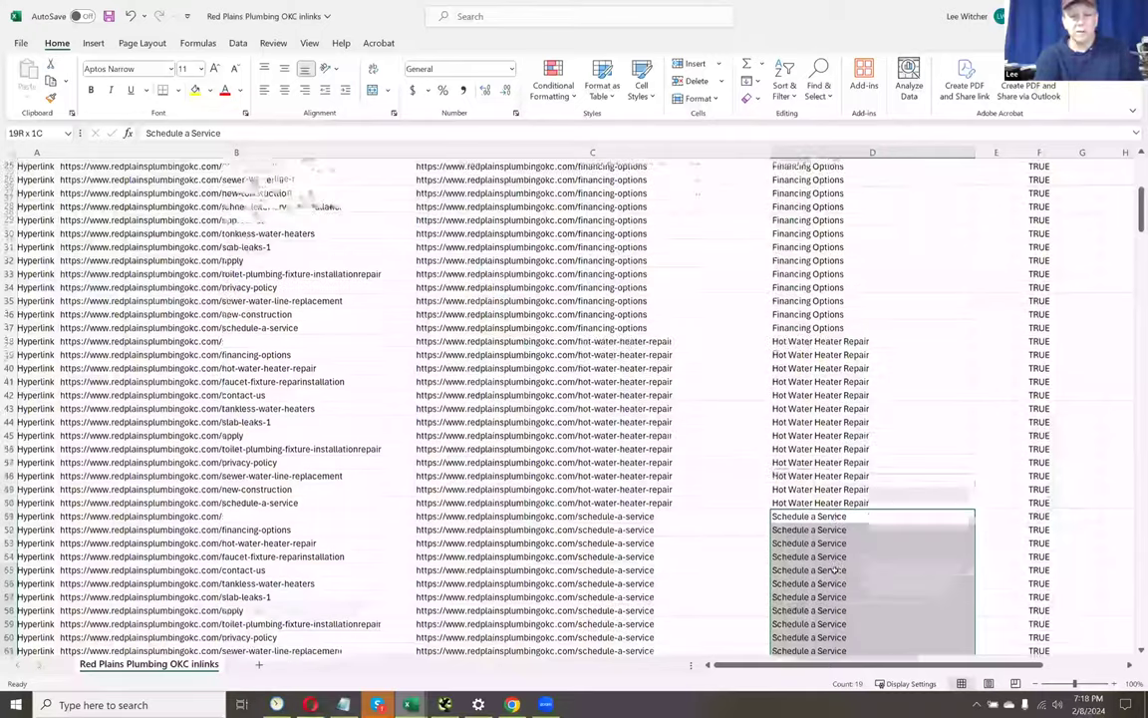
{"action": "scroll", "coordinate": [836, 570], "scroll_direction": "up", "scroll_amount": 6}
{"action": "scroll", "coordinate": [836, 570], "scroll_direction": "up", "scroll_amount": 5}
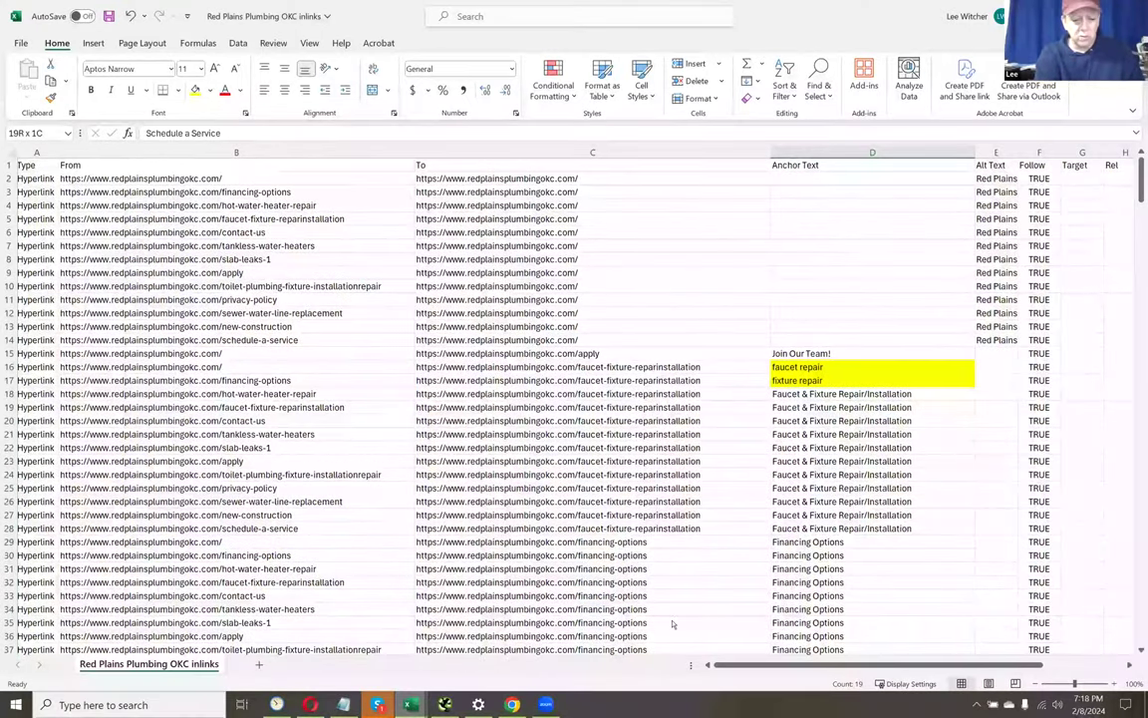
{"action": "mouse_move", "coordinate": [408, 705]}
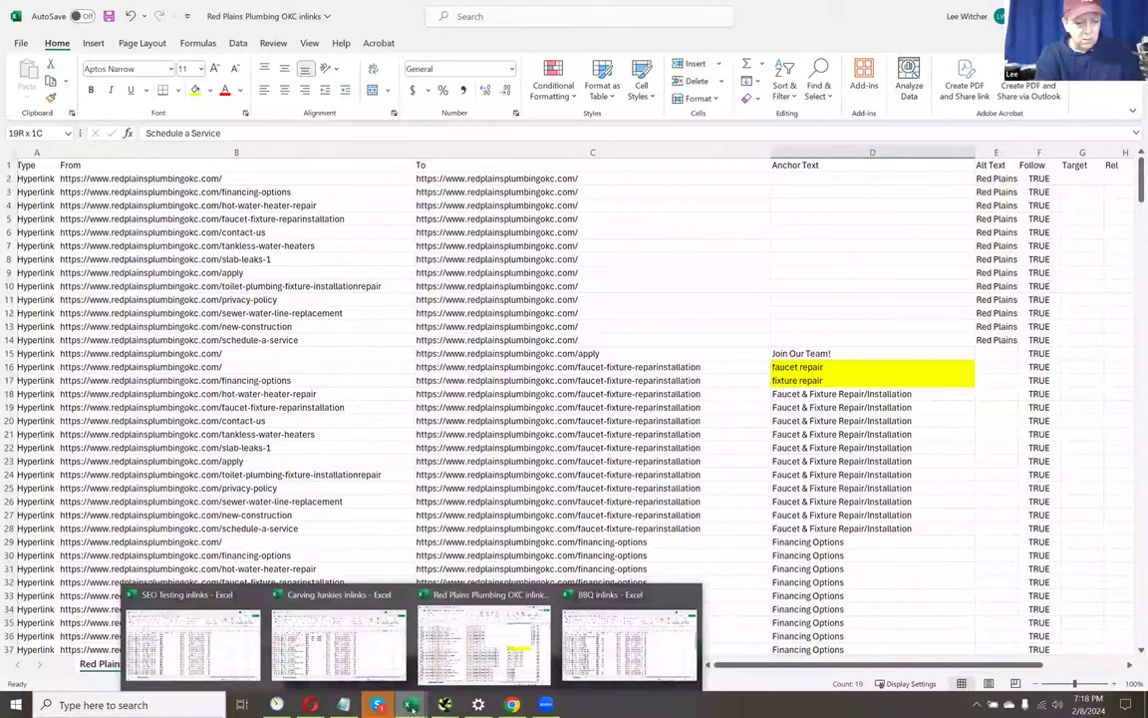
{"action": "left_click", "coordinate": [337, 598]}
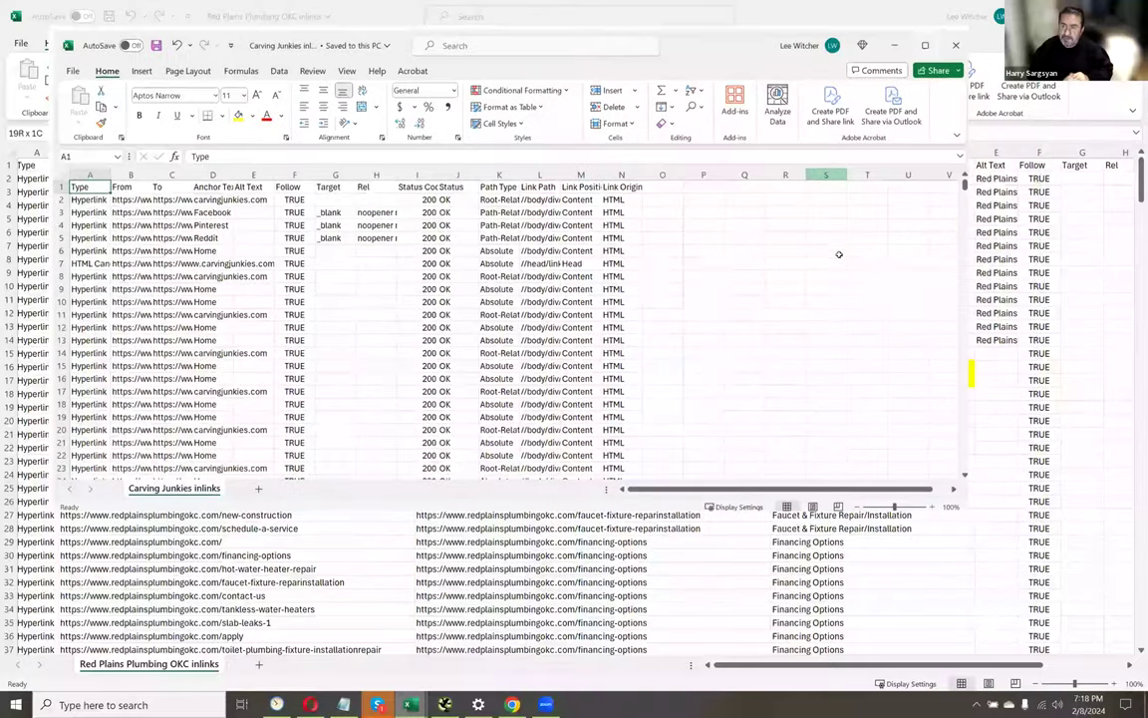
{"action": "key", "text": "super+Up"}
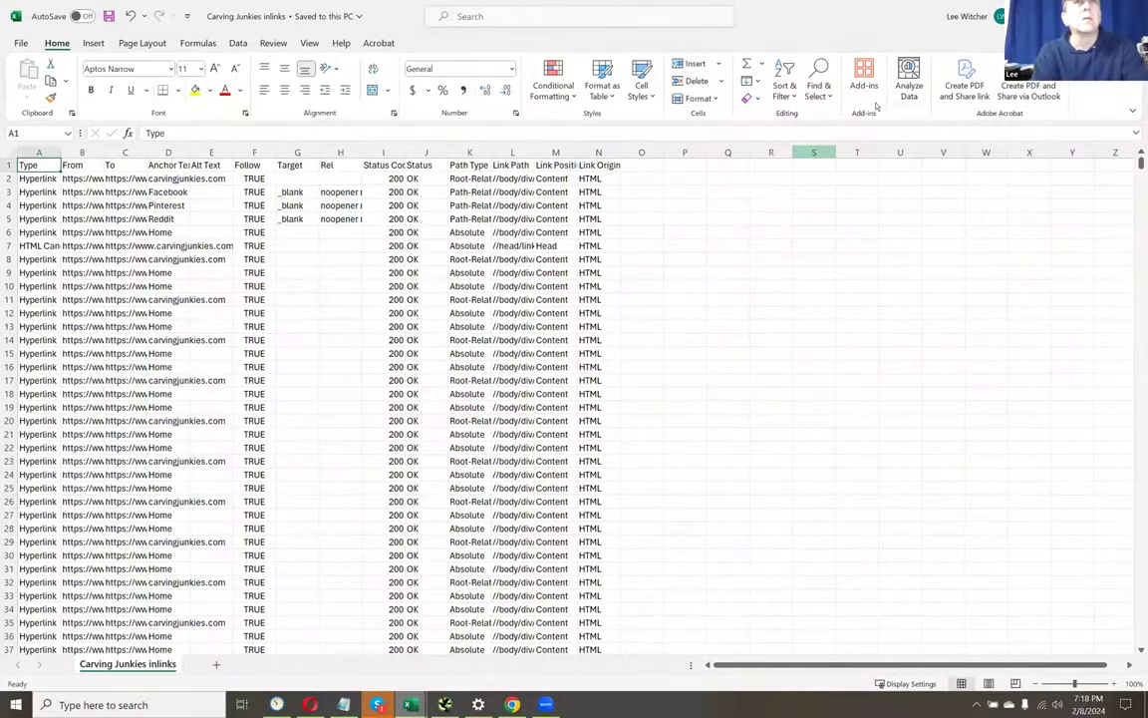
{"action": "mouse_move", "coordinate": [409, 706]}
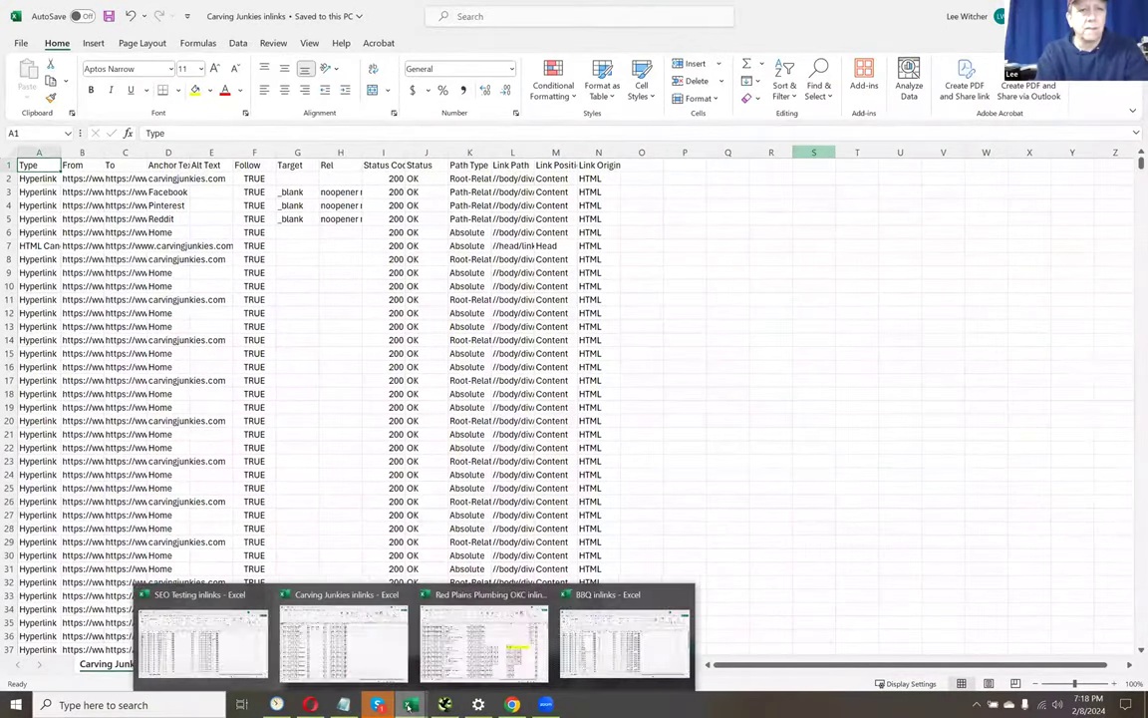
{"action": "left_click", "coordinate": [465, 655]}
- Copy the hot-water-heater-repair From URL in cell B44 of the Red Plains Plumbing OKC inlinks sheet
{"action": "scroll", "coordinate": [464, 655], "scroll_direction": "down", "scroll_amount": 7}
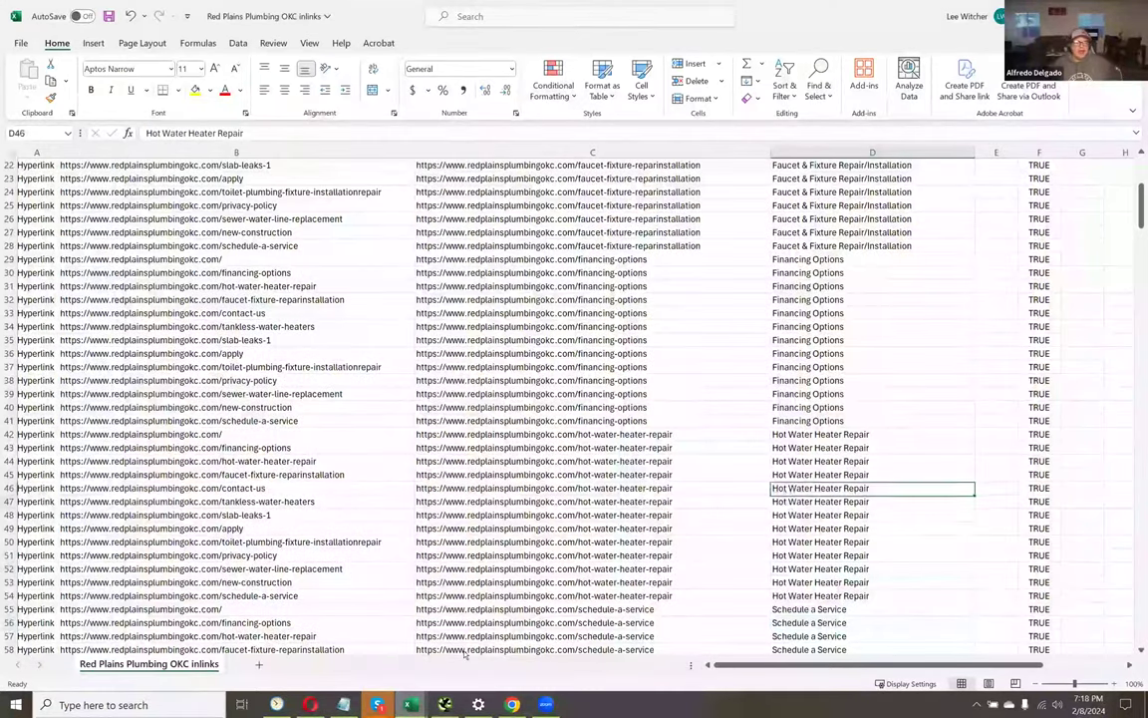
{"action": "key", "text": "Up"}
{"action": "key", "text": "Up"}
{"action": "key", "text": "Up"}
{"action": "key", "text": "Left"}
{"action": "key", "text": "Left"}
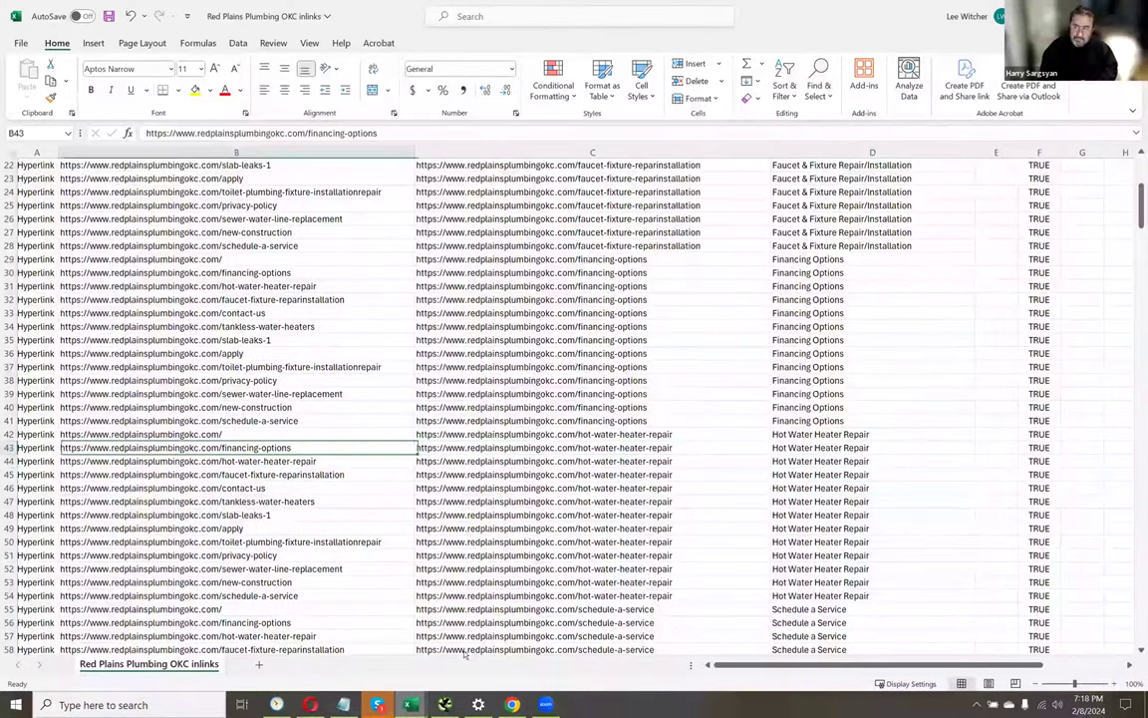
{"action": "key", "text": "Down"}
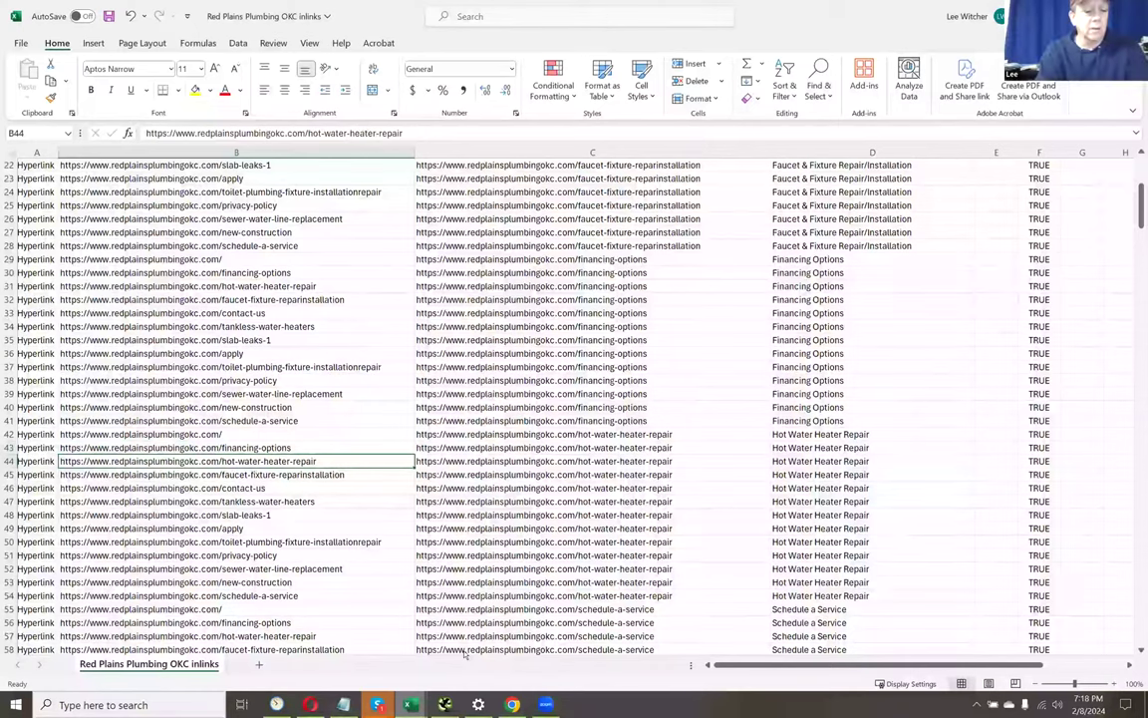
{"action": "key", "text": "ctrl+c"}
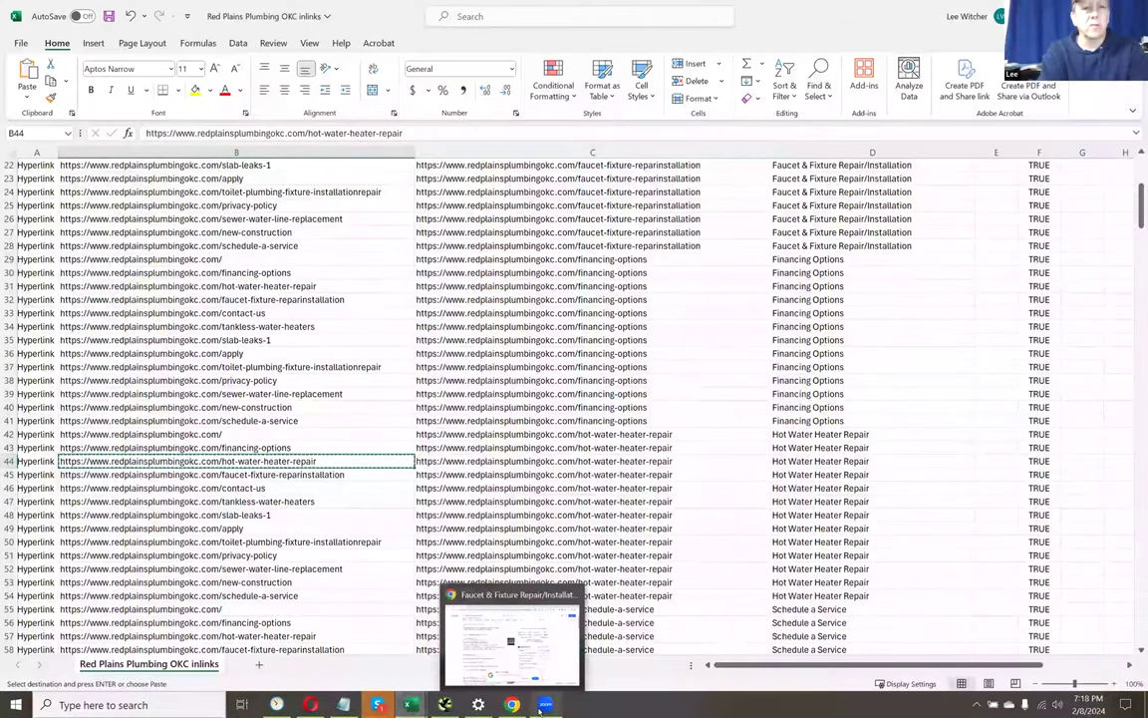
- Switch to Chrome, open the copied hot-water-heater-repair URL in a new tab and look through the page content
{"action": "left_click", "coordinate": [465, 638]}
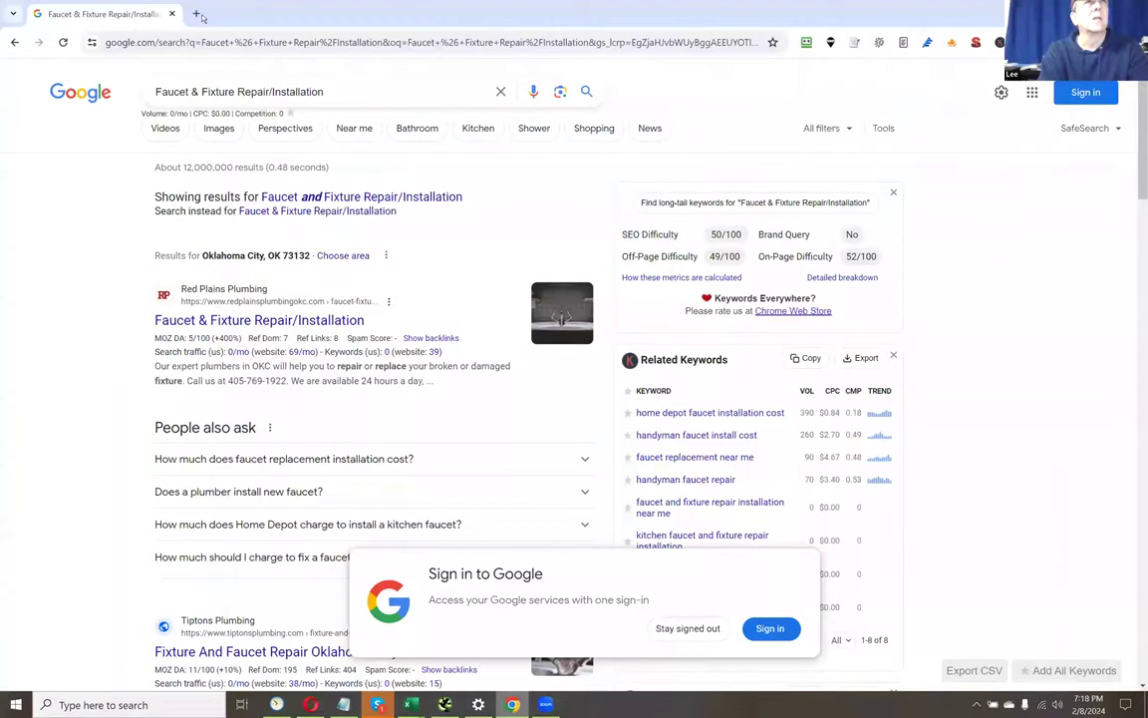
{"action": "left_click", "coordinate": [199, 14]}
{"action": "key", "text": "ctrl+v"}
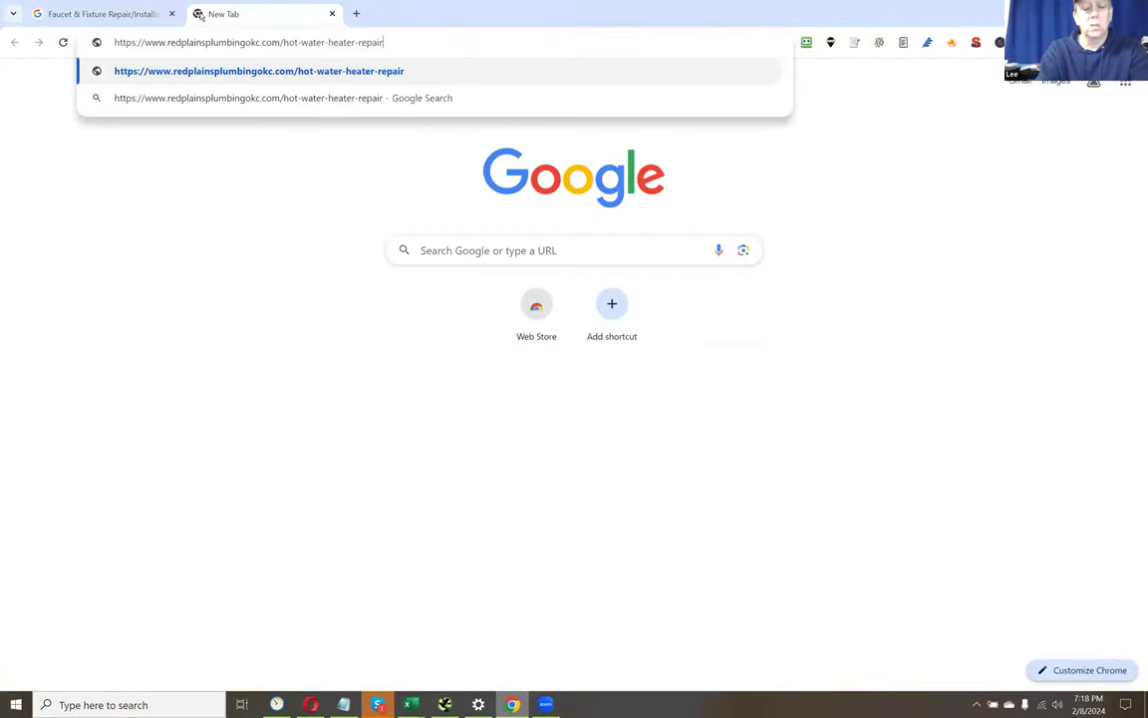
{"action": "key", "text": "Return"}
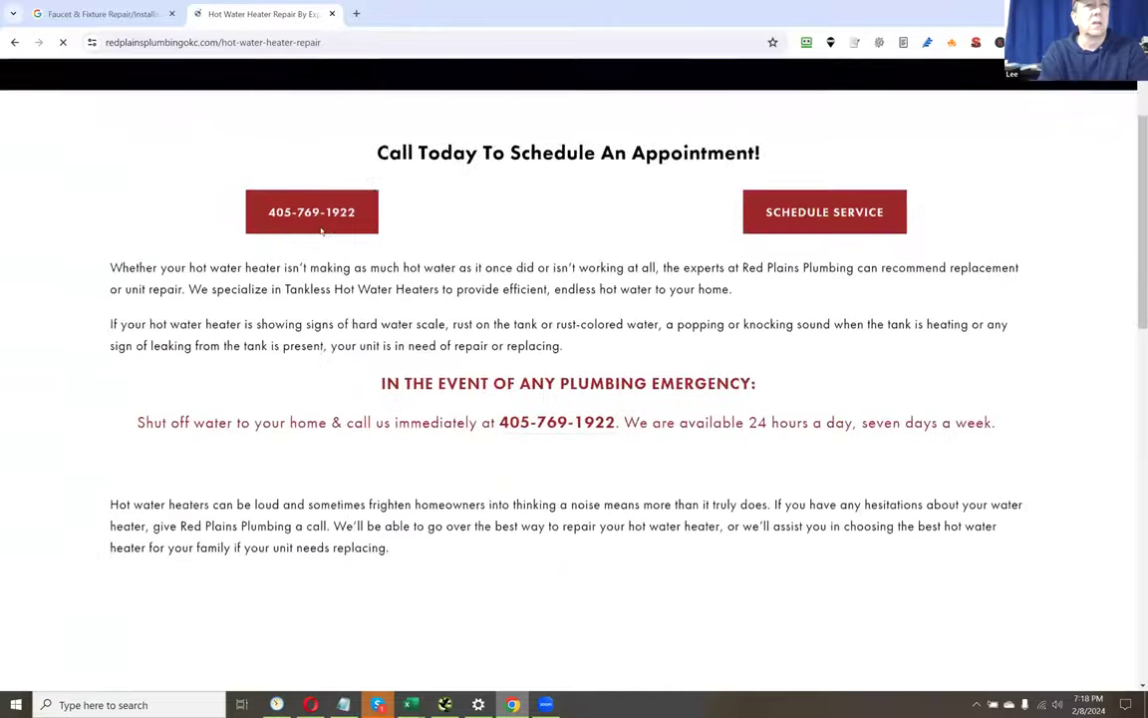
{"action": "scroll", "coordinate": [321, 228], "scroll_direction": "down", "scroll_amount": 4}
{"action": "scroll", "coordinate": [805, 194], "scroll_direction": "down", "scroll_amount": 1}
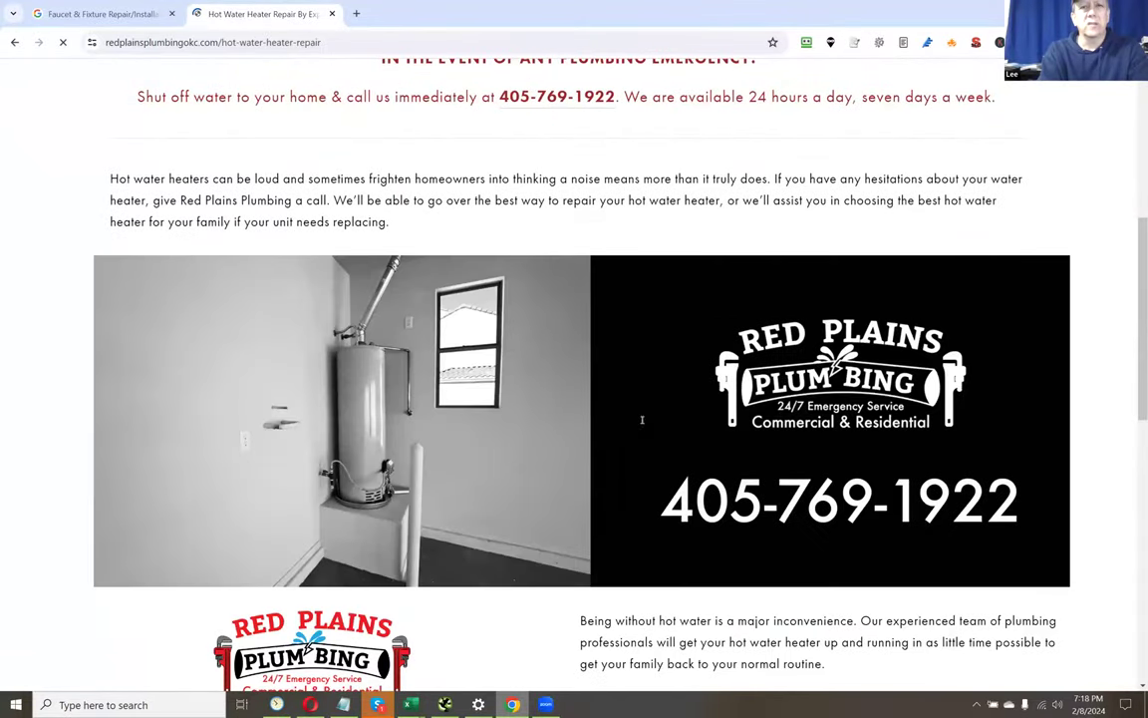
{"action": "scroll", "coordinate": [642, 425], "scroll_direction": "down", "scroll_amount": 6}
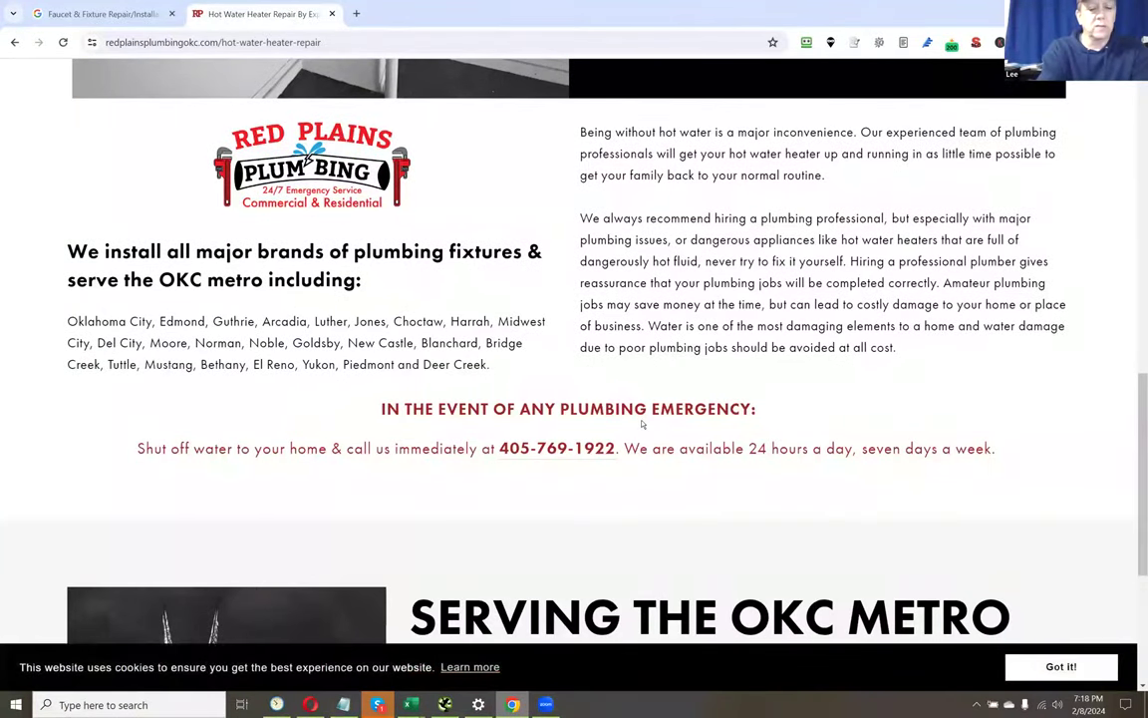
- Open the source code of the hot-water-heater-repair page, and return to the page itself
{"action": "right_click", "coordinate": [36, 426]}
{"action": "left_click", "coordinate": [102, 406]}
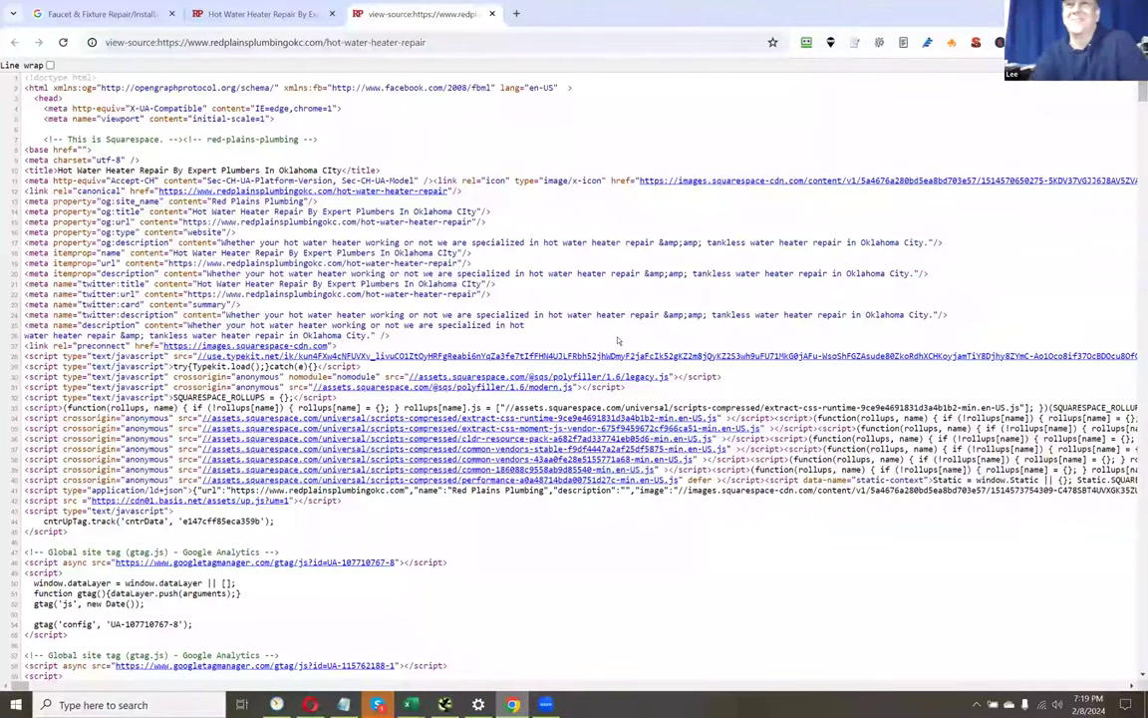
{"action": "left_click", "coordinate": [248, 11]}
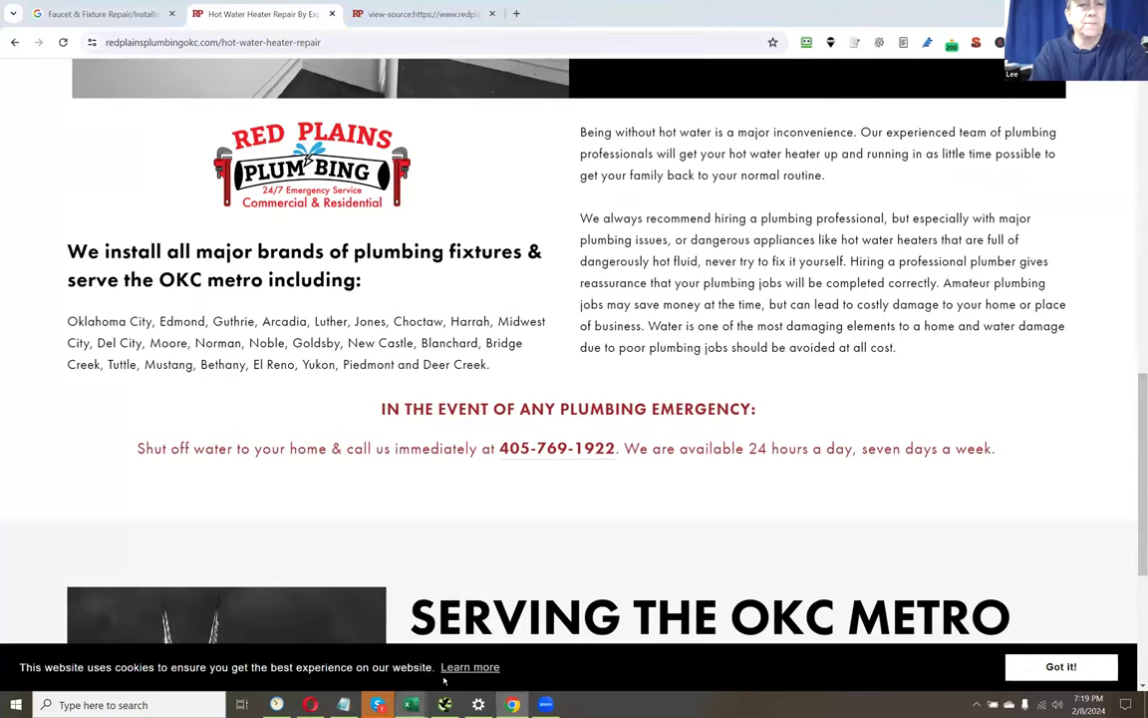
- Copy the target URL in C44 of the Red Plains Plumbing OKC workbook and search the hot-water-heater-repair page source for it
{"action": "mouse_move", "coordinate": [411, 703]}
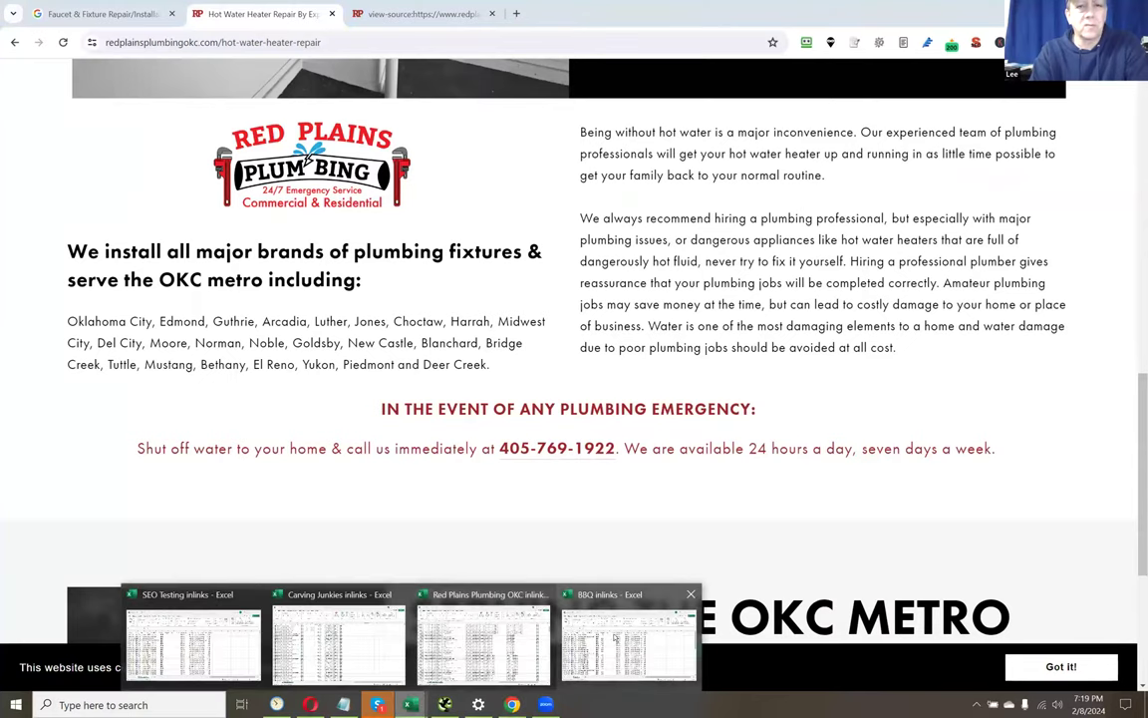
{"action": "left_click", "coordinate": [474, 625]}
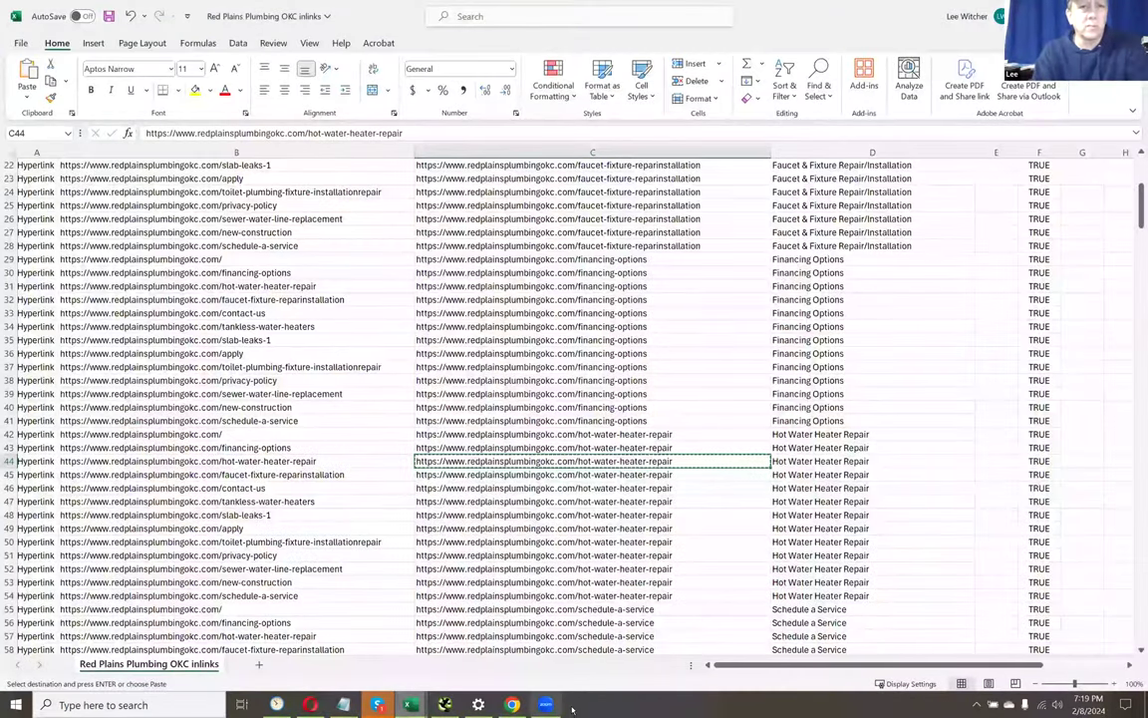
{"action": "mouse_move", "coordinate": [519, 705]}
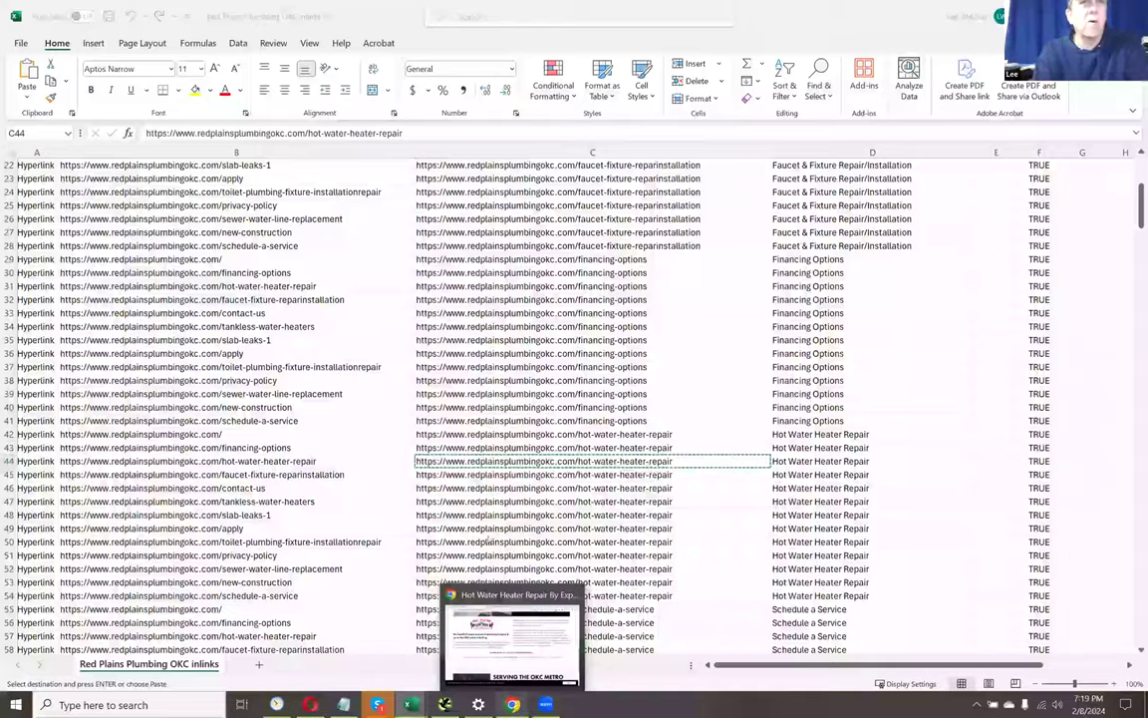
{"action": "left_click", "coordinate": [510, 638]}
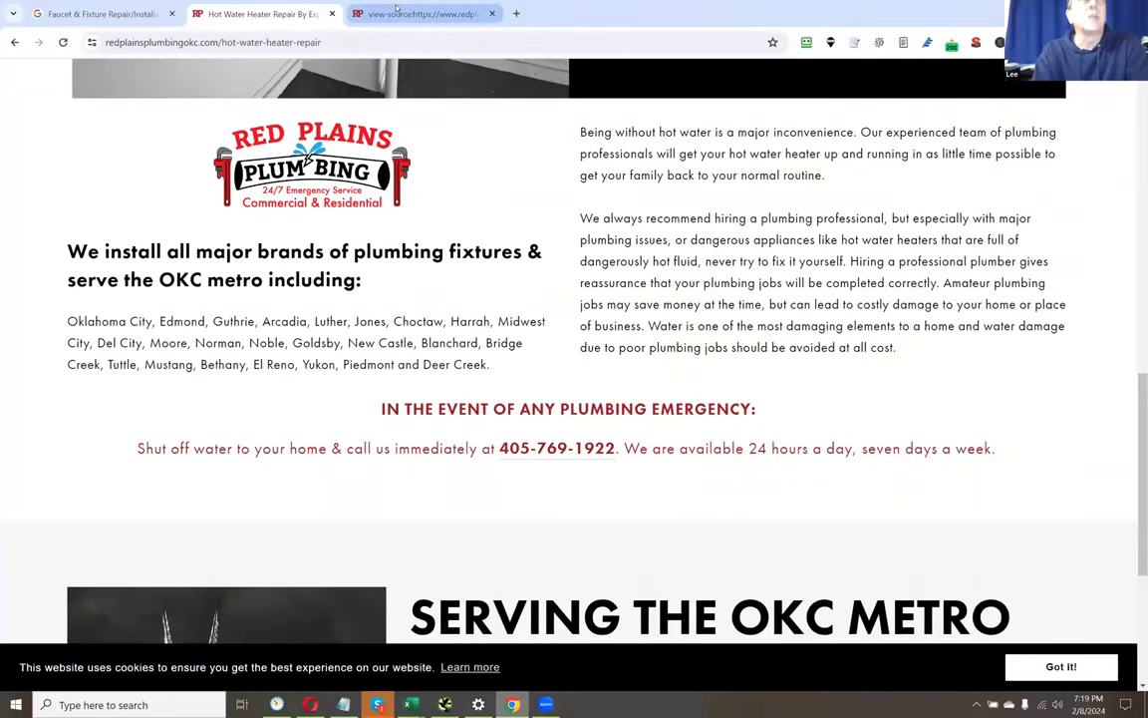
{"action": "left_click", "coordinate": [396, 13]}
{"action": "key", "text": "ctrl+f"}
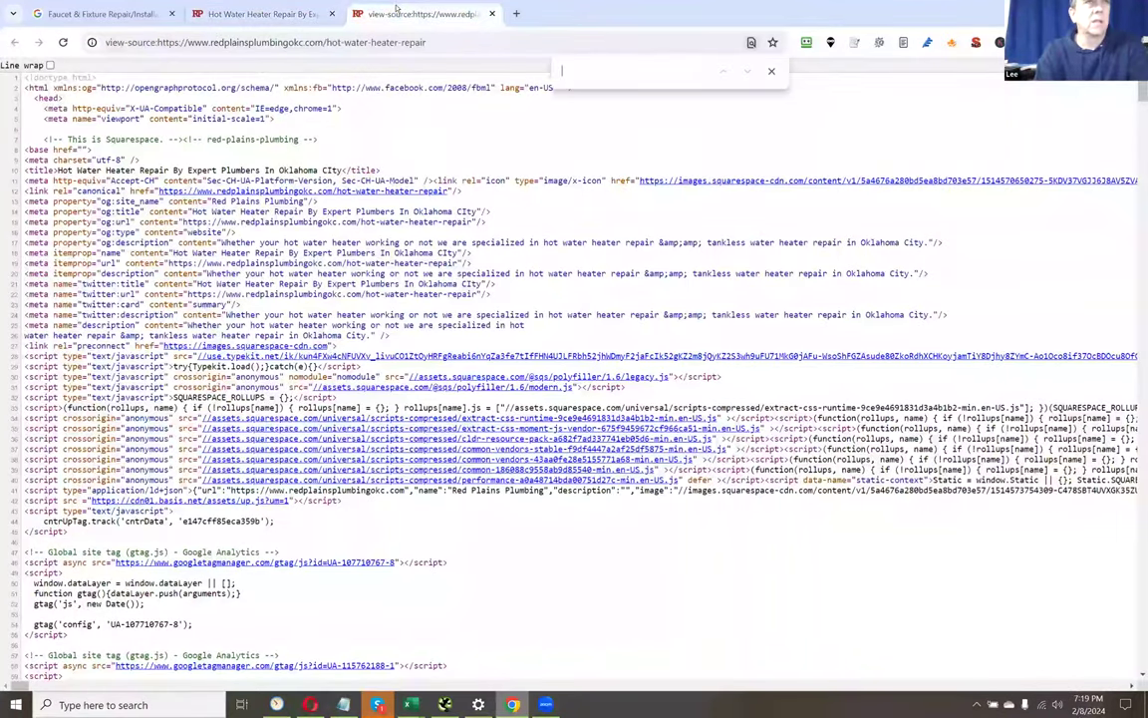
{"action": "key", "text": "ctrl+v"}
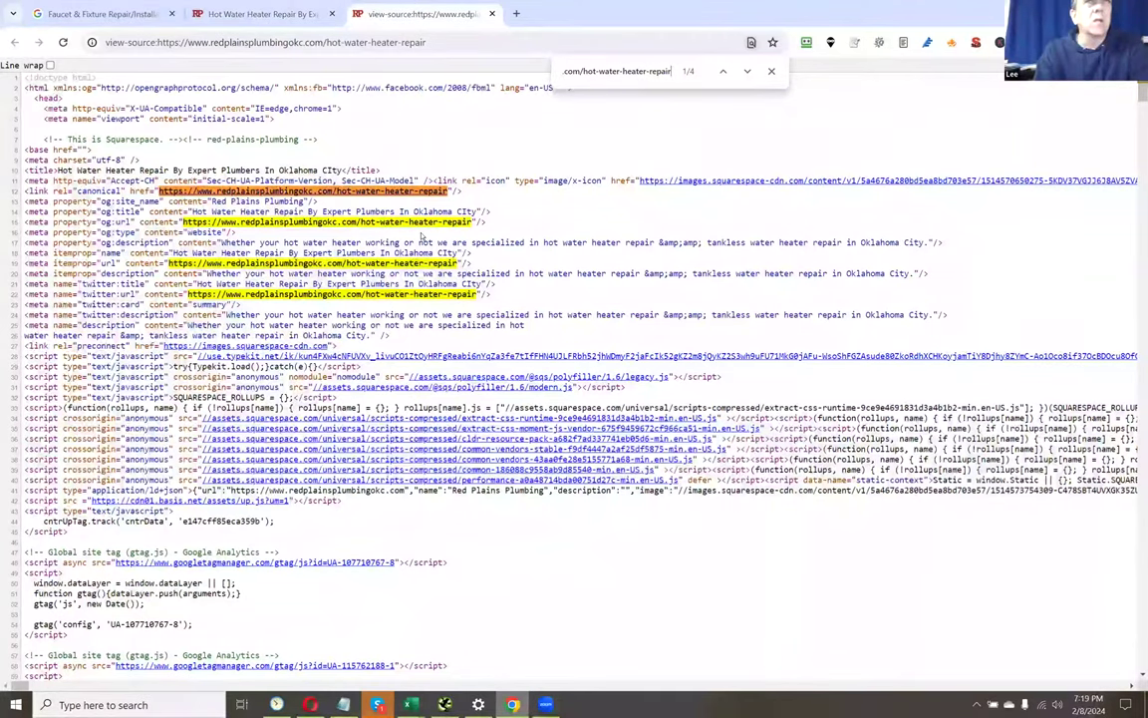
- Return to the Red Plains Plumbing OKC workbook and copy the faucet-fixture-reparinstallation From URL in cell B45
{"action": "left_click", "coordinate": [280, 13]}
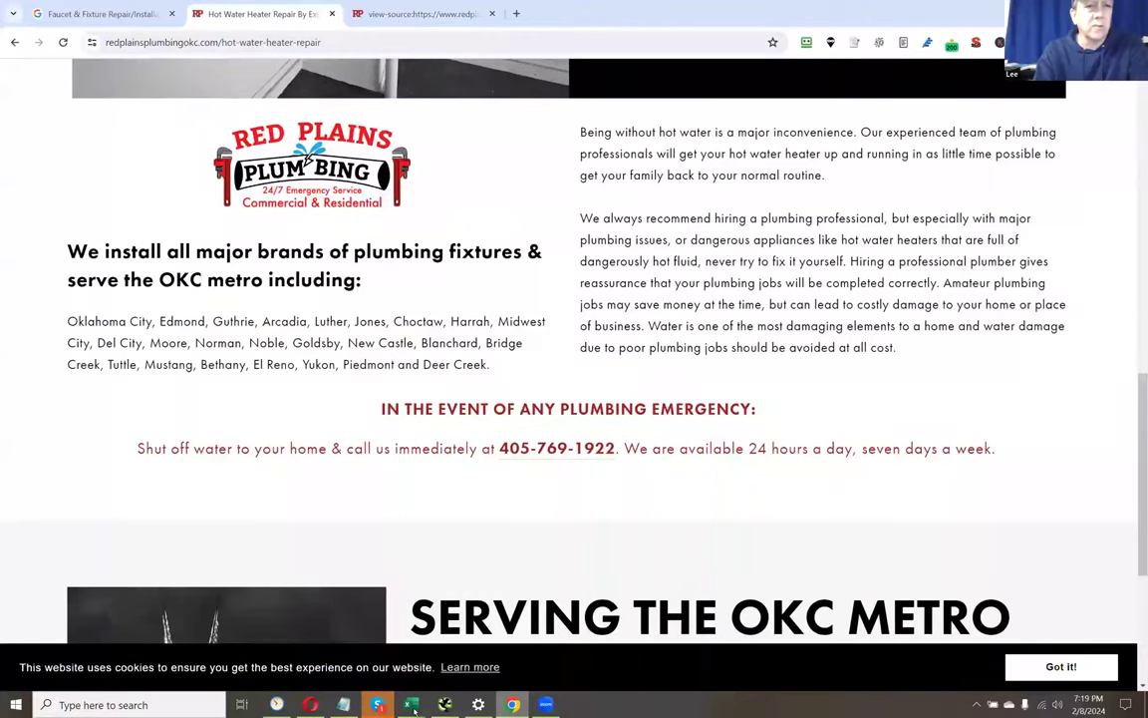
{"action": "mouse_move", "coordinate": [414, 708]}
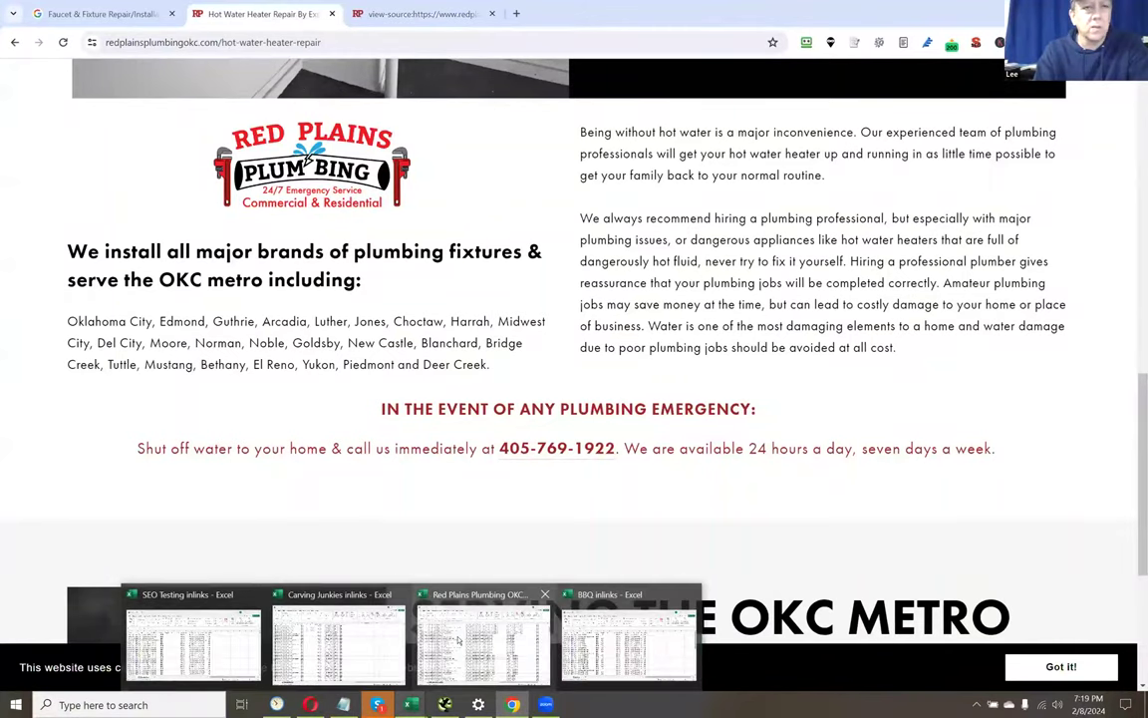
{"action": "left_click", "coordinate": [459, 641]}
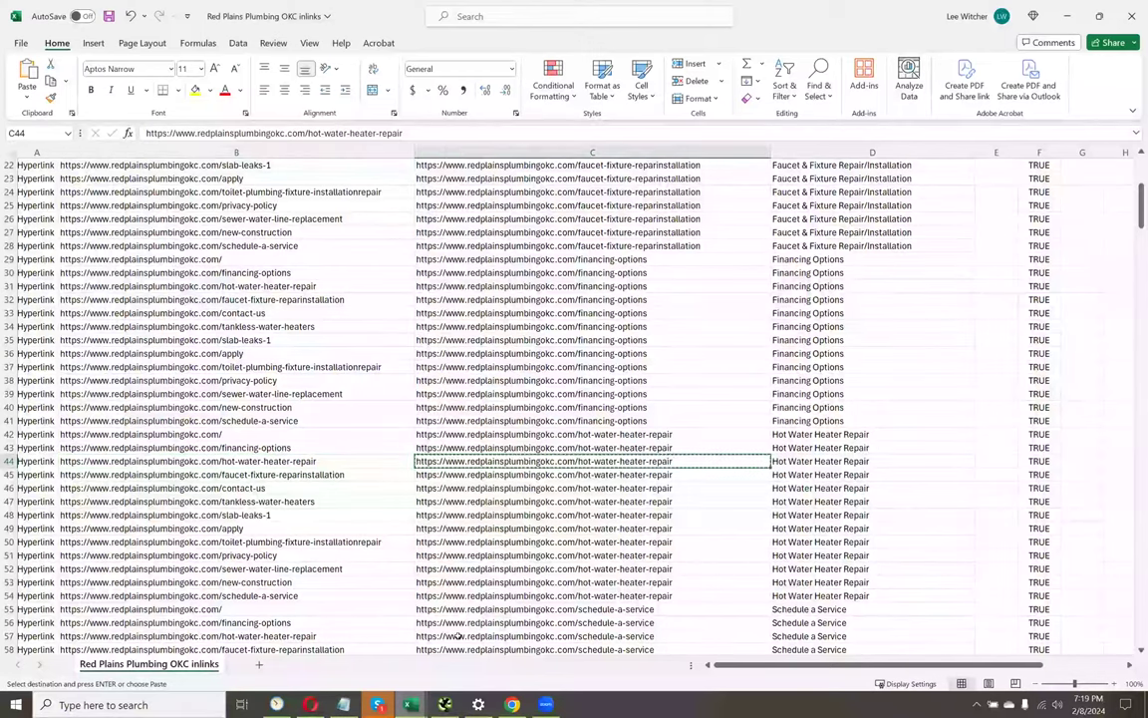
{"action": "key", "text": "Left"}
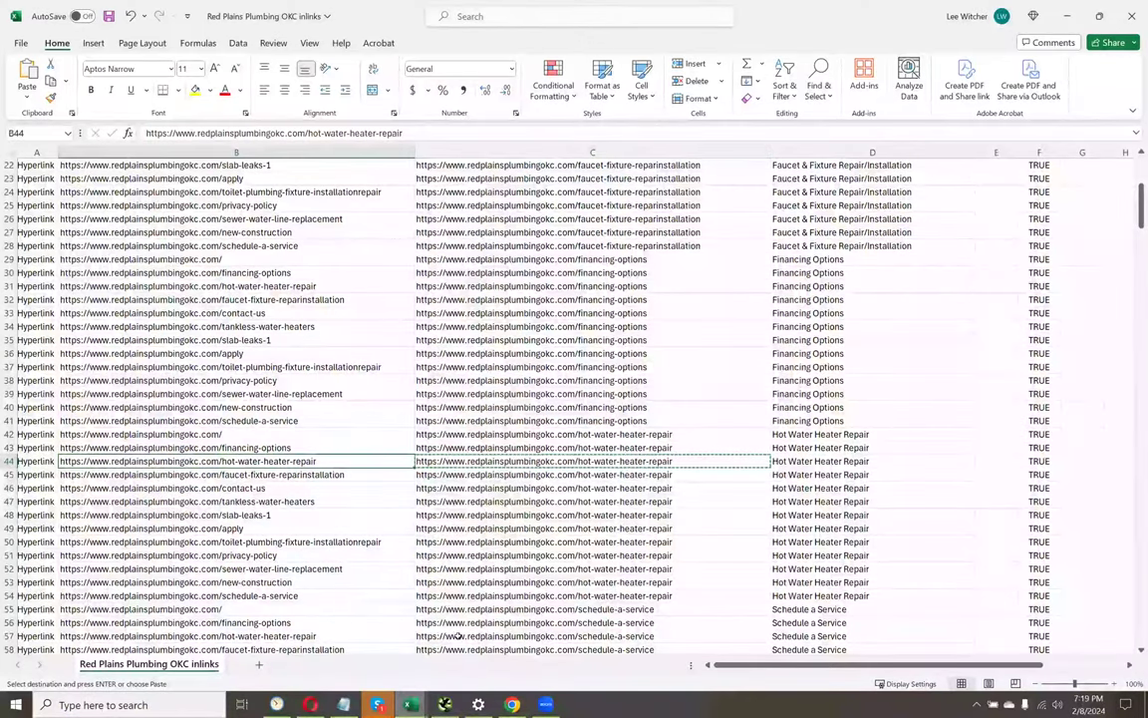
{"action": "key", "text": "Down"}
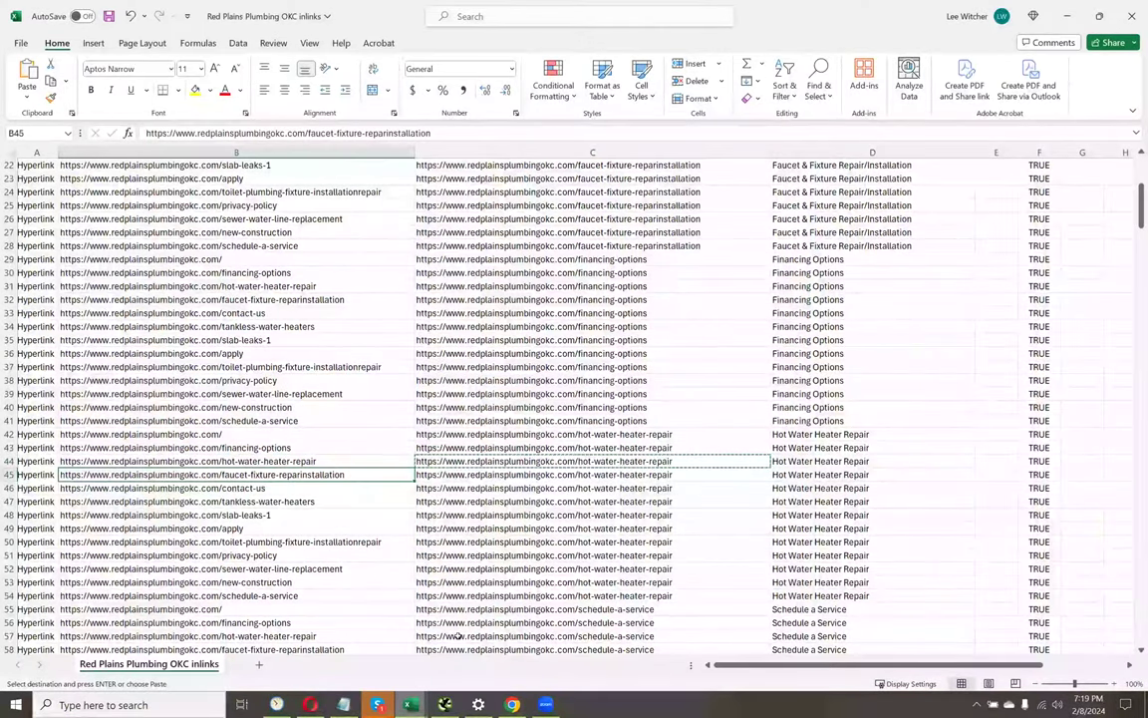
{"action": "key", "text": "ctrl+c"}
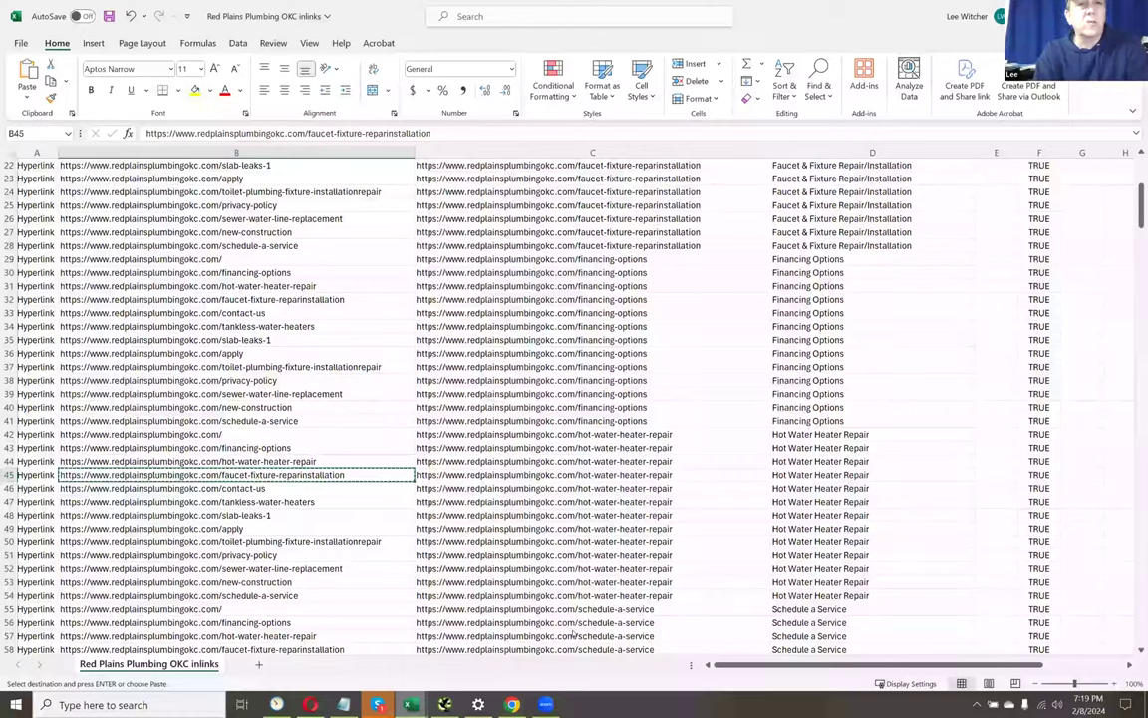
- Switch to Chrome and search the hot-water-heater-repair page source for the copied faucet-fixture-reparinstallation URL
{"action": "left_click", "coordinate": [511, 705]}
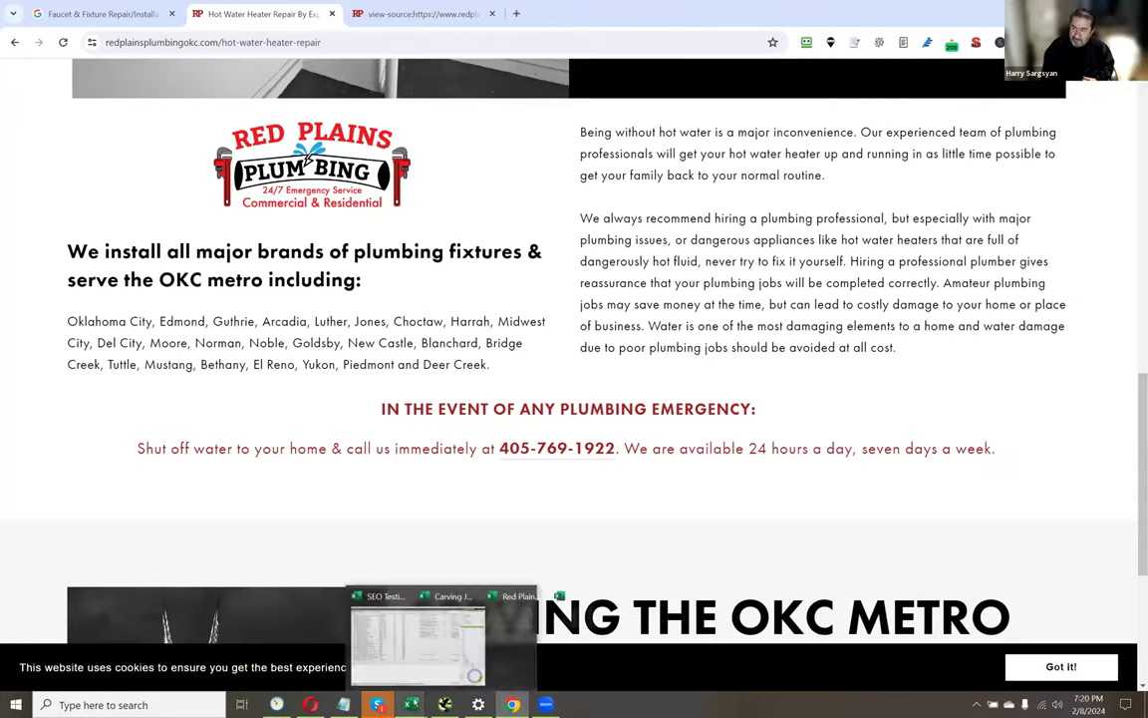
{"action": "mouse_move", "coordinate": [411, 704]}
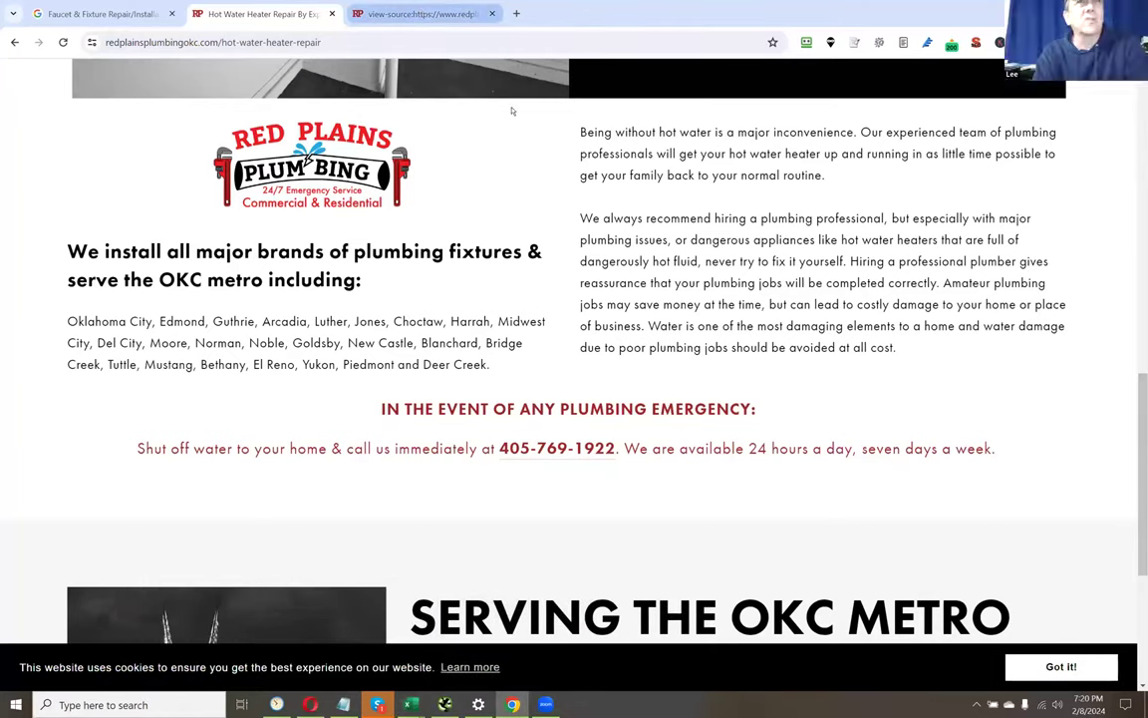
{"action": "key", "text": "ctrl+Tab"}
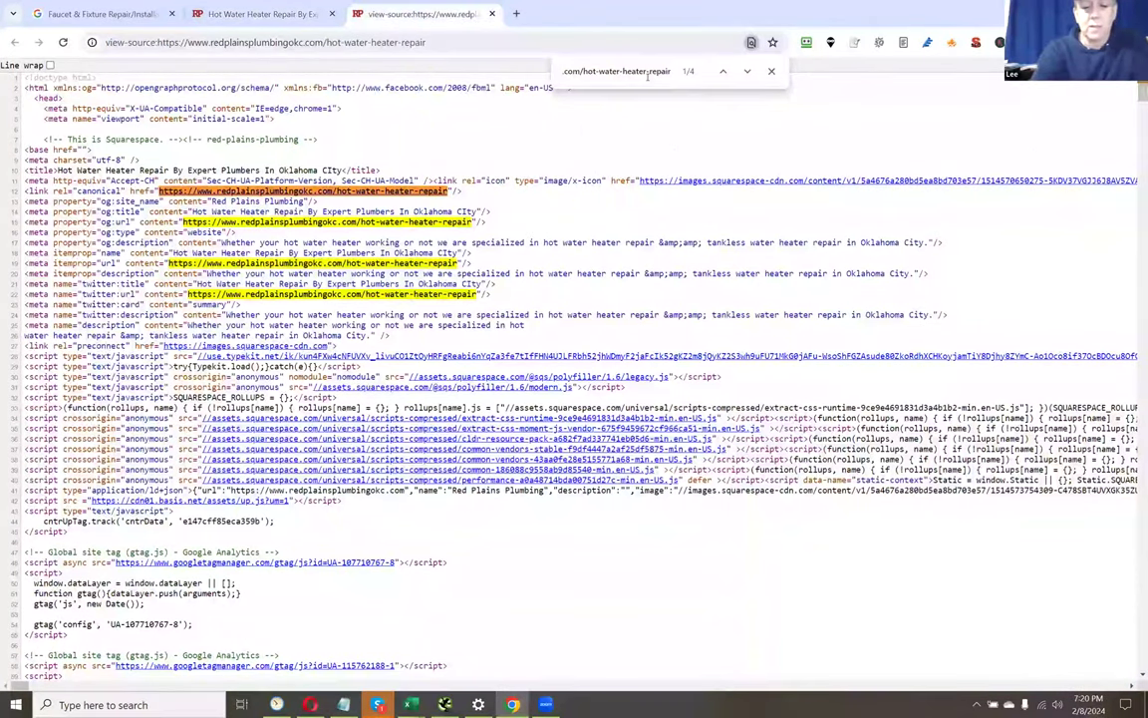
{"action": "key", "text": "ctrl+a"}
{"action": "key", "text": "ctrl+v"}
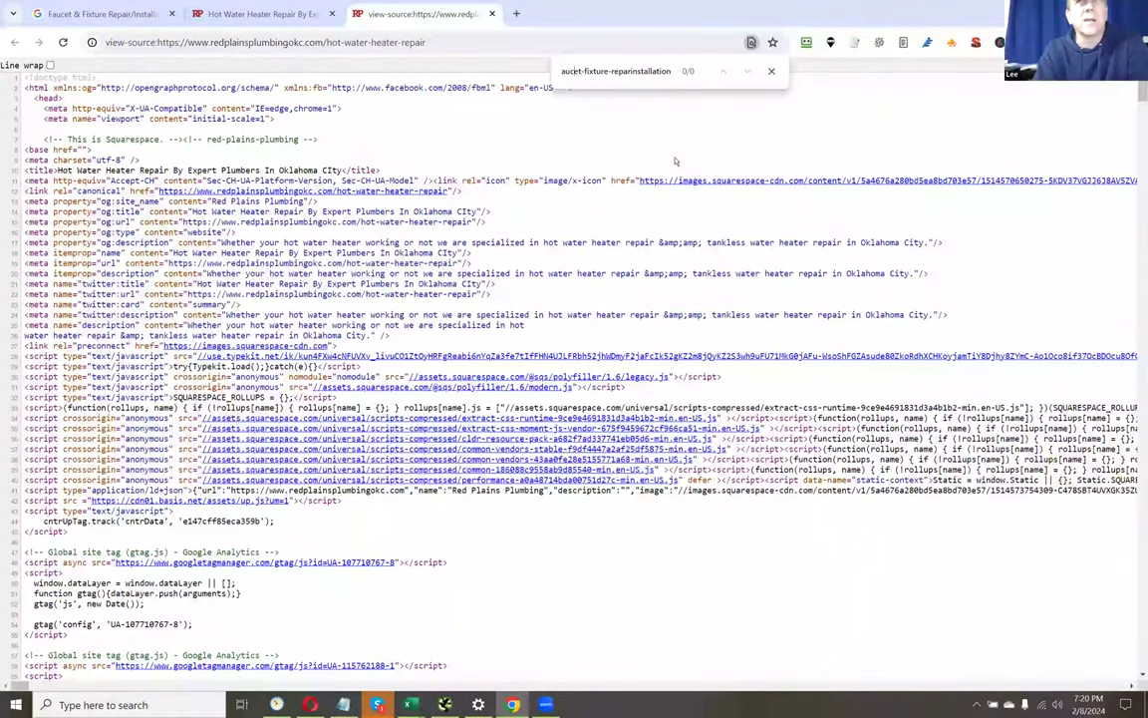
- Read through the full faucet-fixture-reparinstallation URL entered in the source code search, from its beginning towards its ending
{"action": "key", "text": "Left"}
{"action": "key", "text": "Left"}
{"action": "key", "text": "Left"}
{"action": "key", "text": "Left"}
{"action": "key", "text": "Left"}
{"action": "key", "text": "Left"}
{"action": "key", "text": "Left"}
{"action": "key", "text": "Left"}
{"action": "key", "text": "Left"}
{"action": "key", "text": "Left"}
{"action": "key", "text": "Left"}
{"action": "key", "text": "Left"}
{"action": "key", "text": "Left"}
{"action": "key", "text": "Left"}
{"action": "key", "text": "Left"}
{"action": "key", "text": "Left"}
{"action": "key", "text": "Left"}
{"action": "key", "text": "Left"}
{"action": "key", "text": "Left"}
{"action": "key", "text": "Left"}
{"action": "key", "text": "Left"}
{"action": "key", "text": "Left"}
{"action": "key", "text": "Left"}
{"action": "key", "text": "Left"}
{"action": "key", "text": "Left"}
{"action": "key", "text": "Left"}
{"action": "key", "text": "Left"}
{"action": "key", "text": "Left"}
{"action": "key", "text": "Left"}
{"action": "key", "text": "Left"}
{"action": "key", "text": "Left"}
{"action": "key", "text": "Left"}
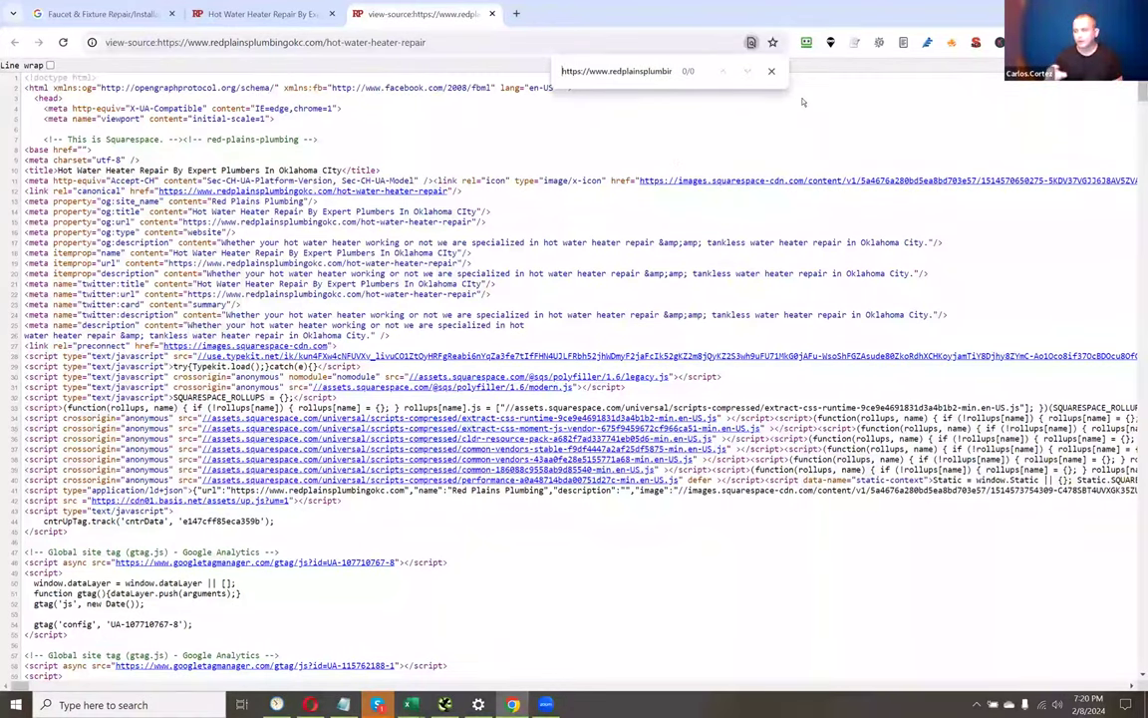
{"action": "key", "text": "Right"}
{"action": "key", "text": "Right"}
{"action": "key", "text": "Right"}
{"action": "key", "text": "Right"}
{"action": "key", "text": "Right"}
{"action": "key", "text": "Right"}
{"action": "key", "text": "Right"}
{"action": "key", "text": "Right"}
{"action": "key", "text": "Right"}
{"action": "key", "text": "Right"}
{"action": "key", "text": "Right"}
{"action": "key", "text": "Right"}
{"action": "key", "text": "Right"}
{"action": "key", "text": "Right"}
{"action": "key", "text": "Right"}
{"action": "key", "text": "Right"}
{"action": "key", "text": "Right"}
{"action": "key", "text": "Right"}
{"action": "key", "text": "Right"}
{"action": "key", "text": "Right"}
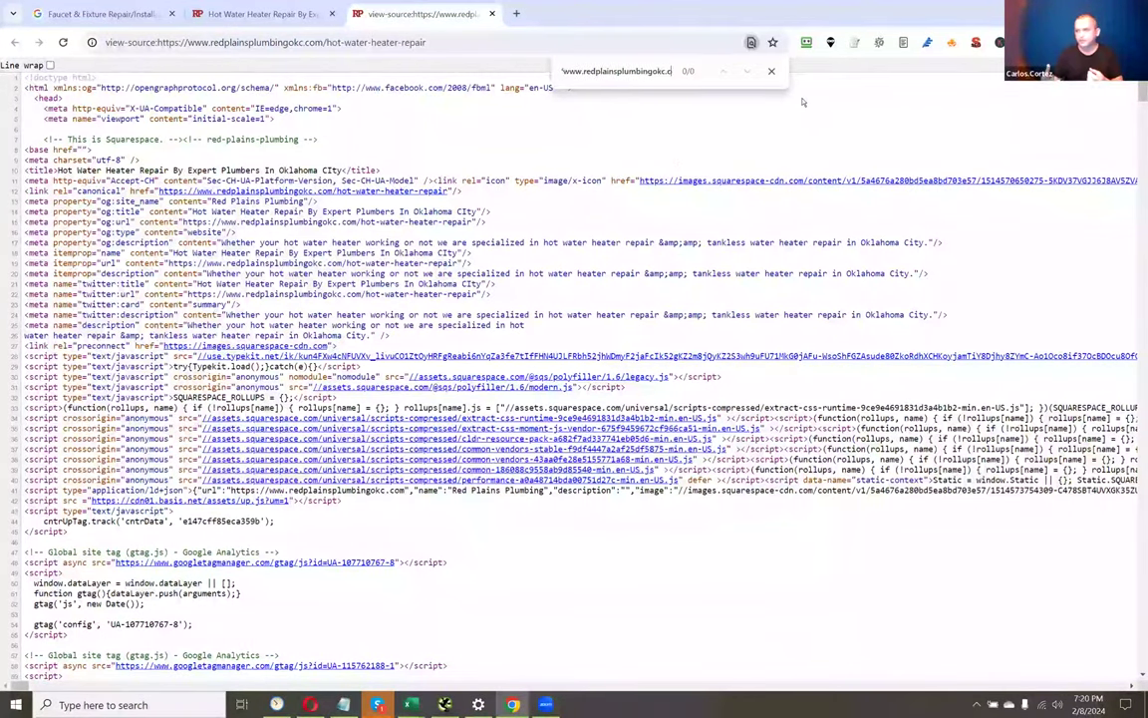
{"action": "key", "text": "Right"}
{"action": "key", "text": "Right"}
{"action": "key", "text": "Right"}
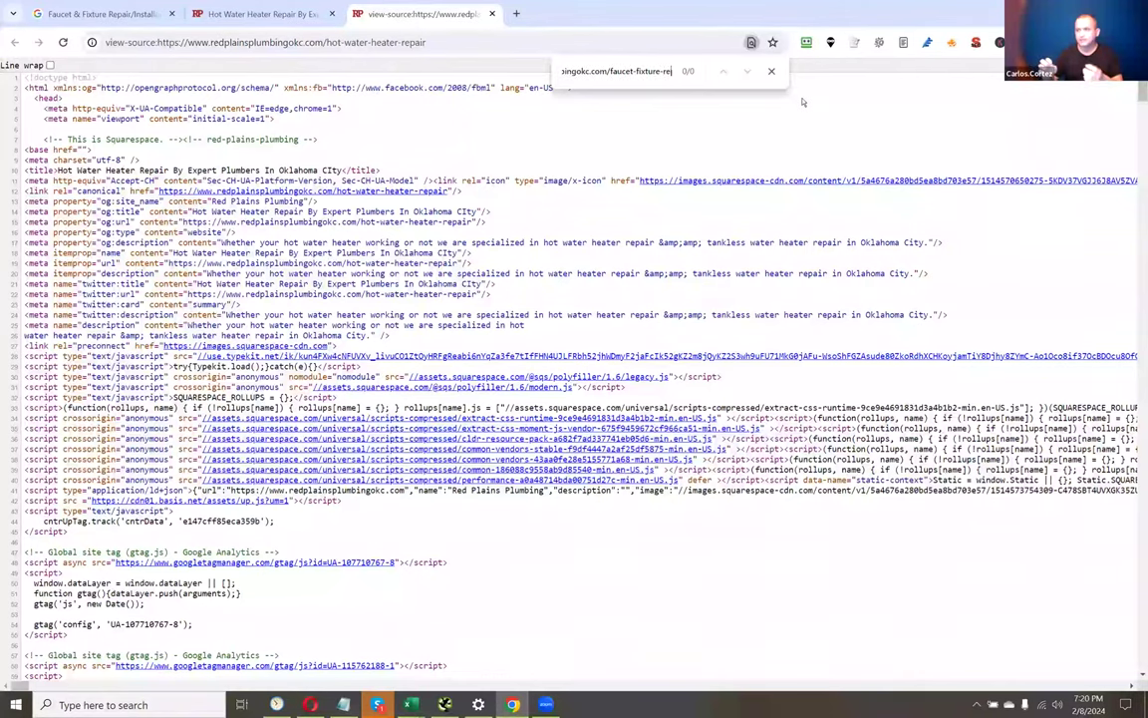
{"action": "key", "text": "Right"}
{"action": "key", "text": "Right"}
{"action": "key", "text": "Right"}
{"action": "key", "text": "Right"}
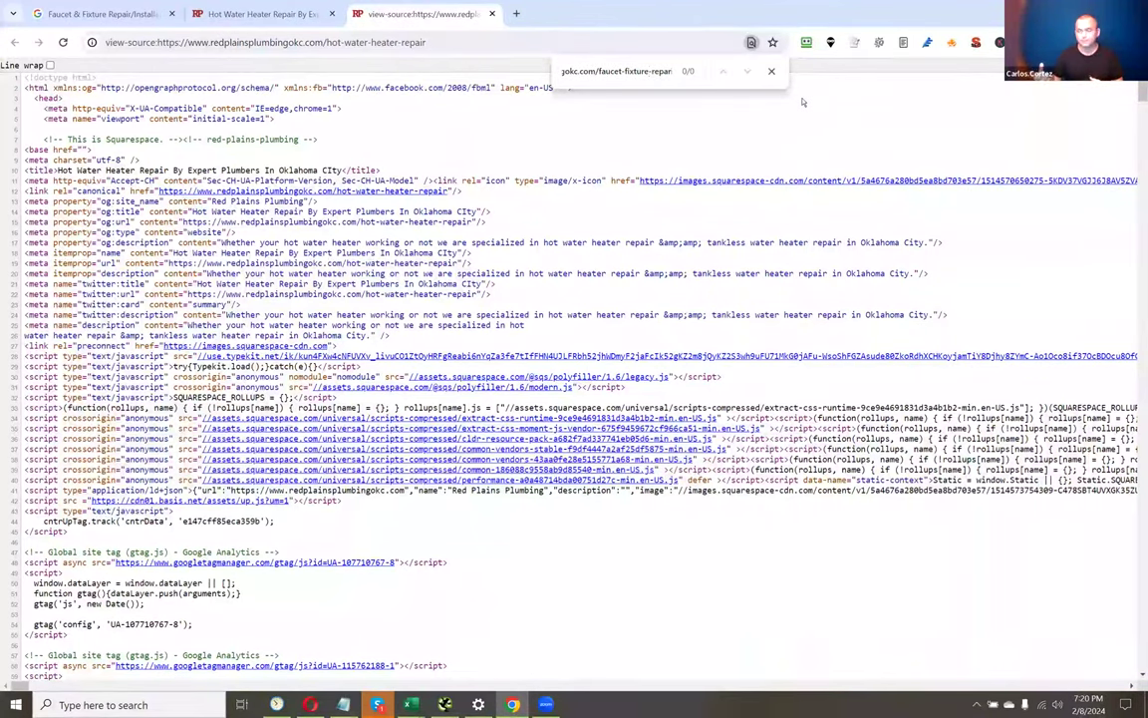
- Repeat the source code search with the copied faucet-fixture-reparinstallation URL and look through the hot-water-heater-repair code
{"action": "key", "text": "shift+End"}
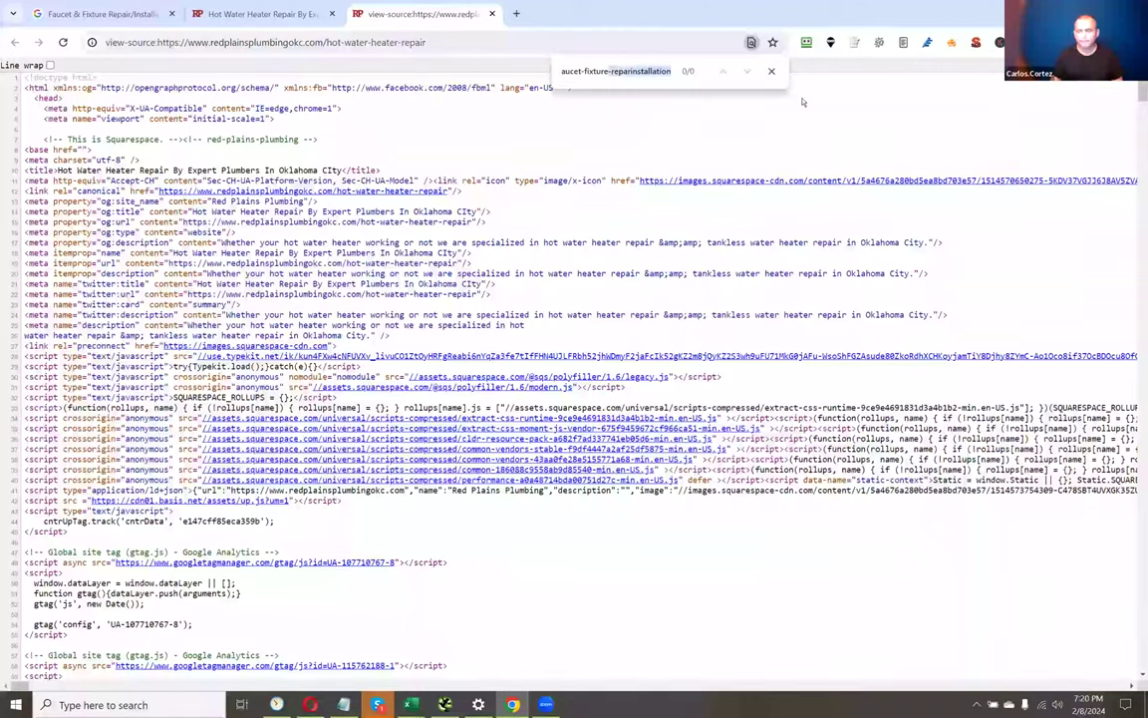
{"action": "key", "text": "ctrl+v"}
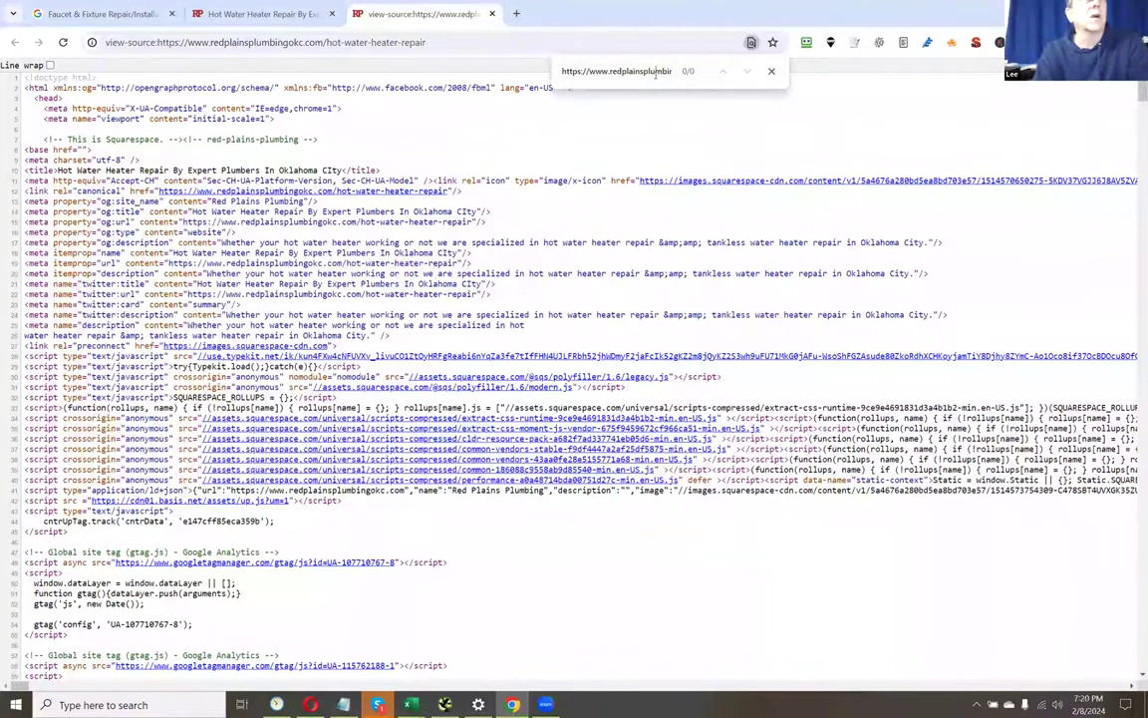
{"action": "scroll", "coordinate": [411, 377], "scroll_direction": "down", "scroll_amount": 1}
{"action": "scroll", "coordinate": [412, 377], "scroll_direction": "up", "scroll_amount": 1}
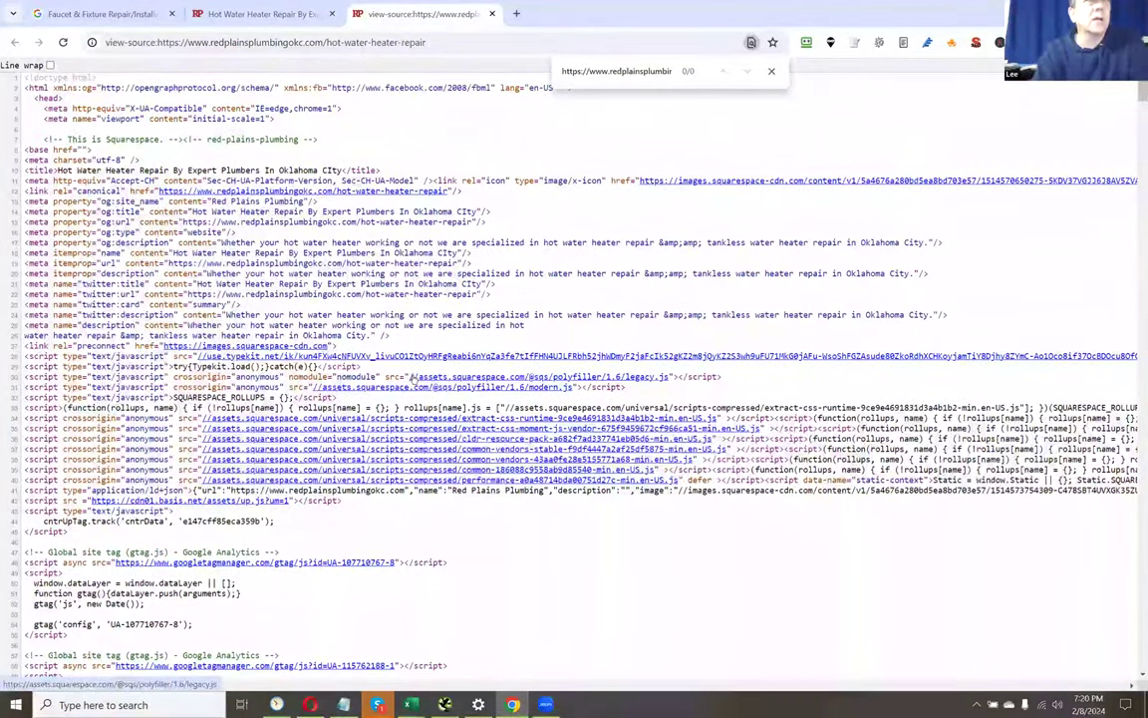
{"action": "scroll", "coordinate": [412, 377], "scroll_direction": "down", "scroll_amount": 15}
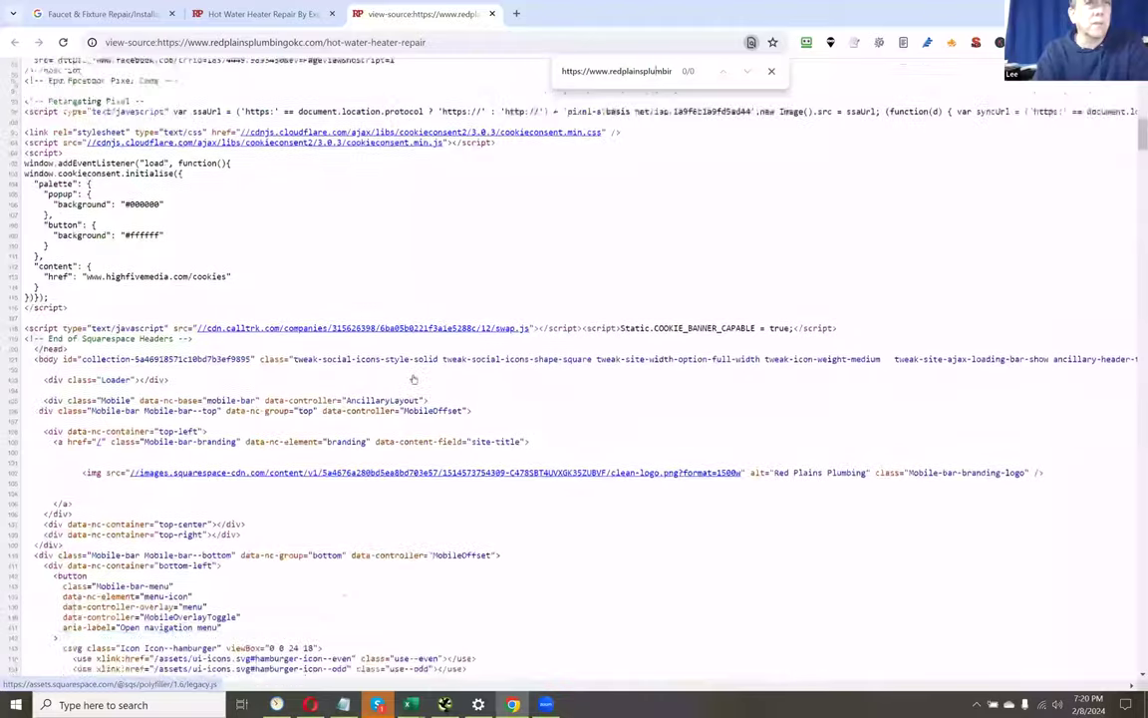
{"action": "scroll", "coordinate": [412, 379], "scroll_direction": "up", "scroll_amount": 15}
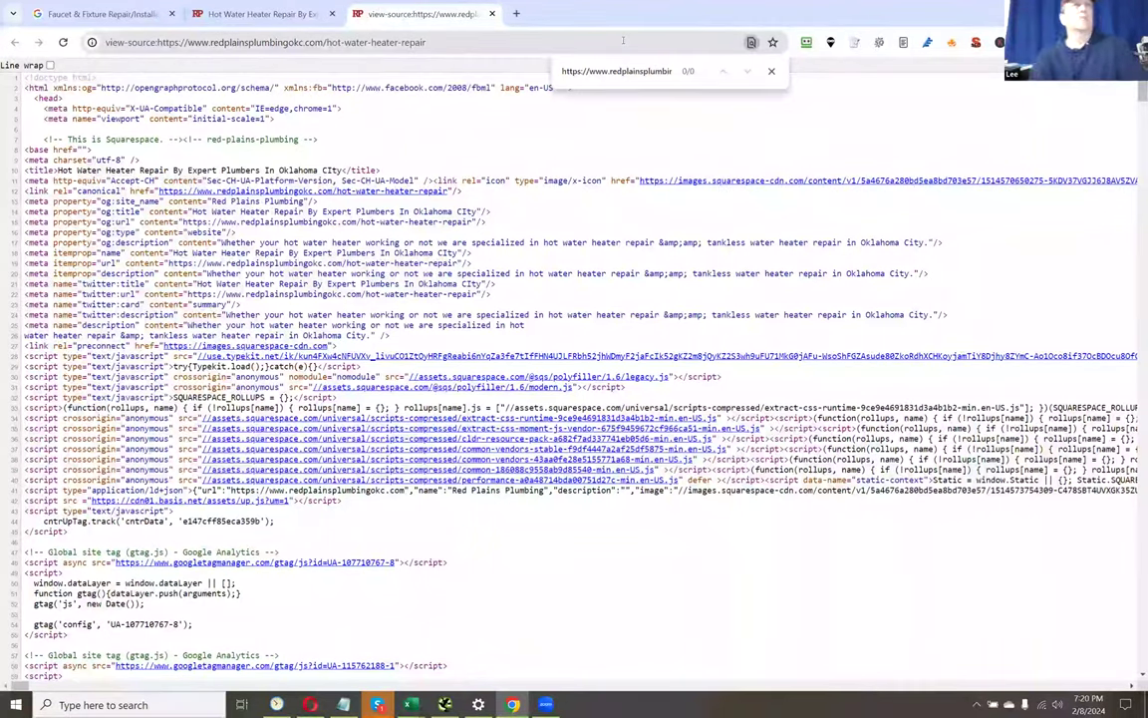
- Return to the live hot-water-heater-repair page and examine its body, footer and header for links to the faucet and fixture page
{"action": "left_click", "coordinate": [247, 12]}
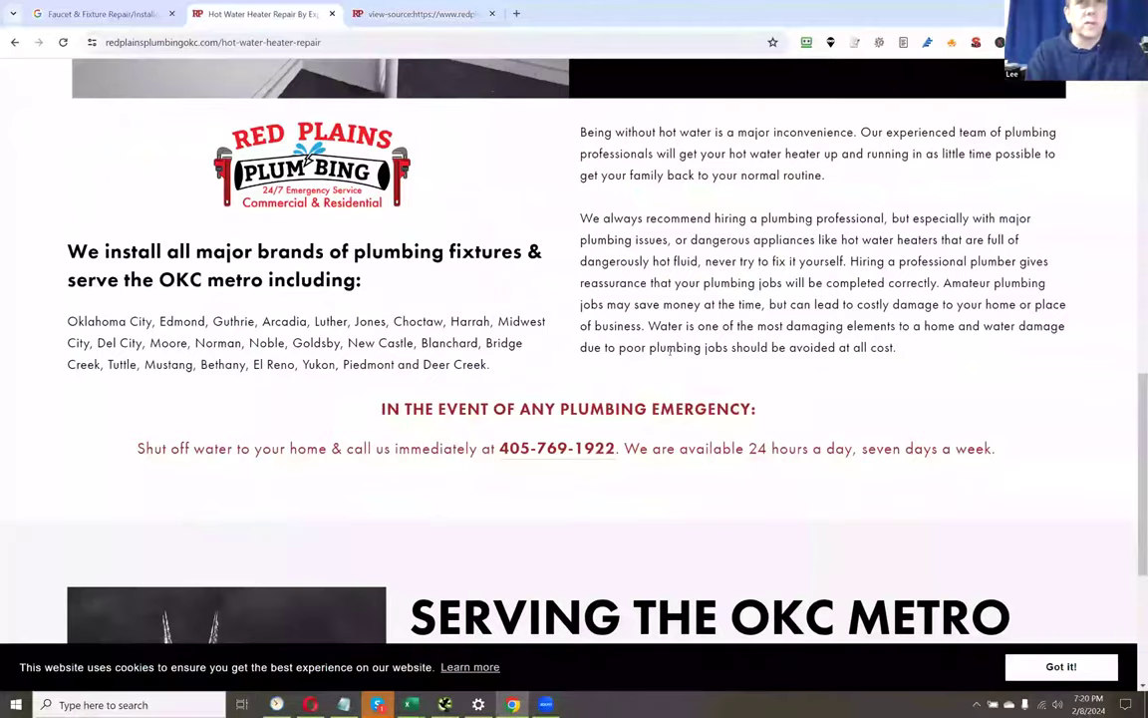
{"action": "scroll", "coordinate": [670, 355], "scroll_direction": "down", "scroll_amount": 3}
{"action": "scroll", "coordinate": [670, 355], "scroll_direction": "up", "scroll_amount": 3}
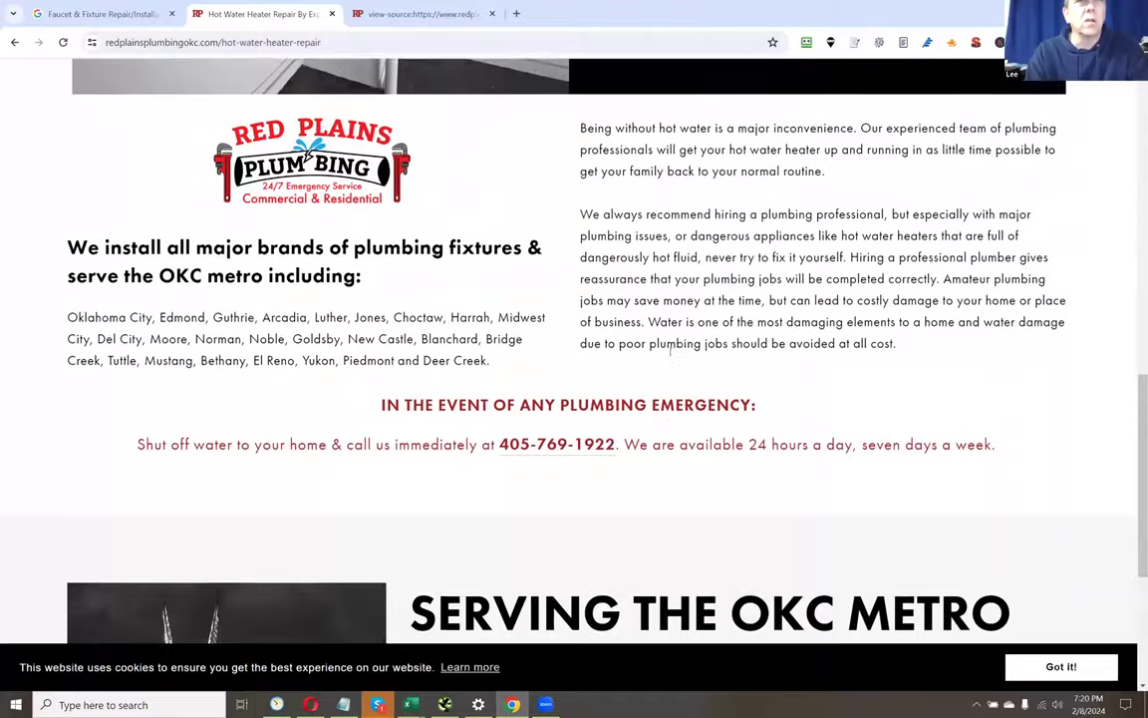
{"action": "scroll", "coordinate": [670, 355], "scroll_direction": "down", "scroll_amount": 3}
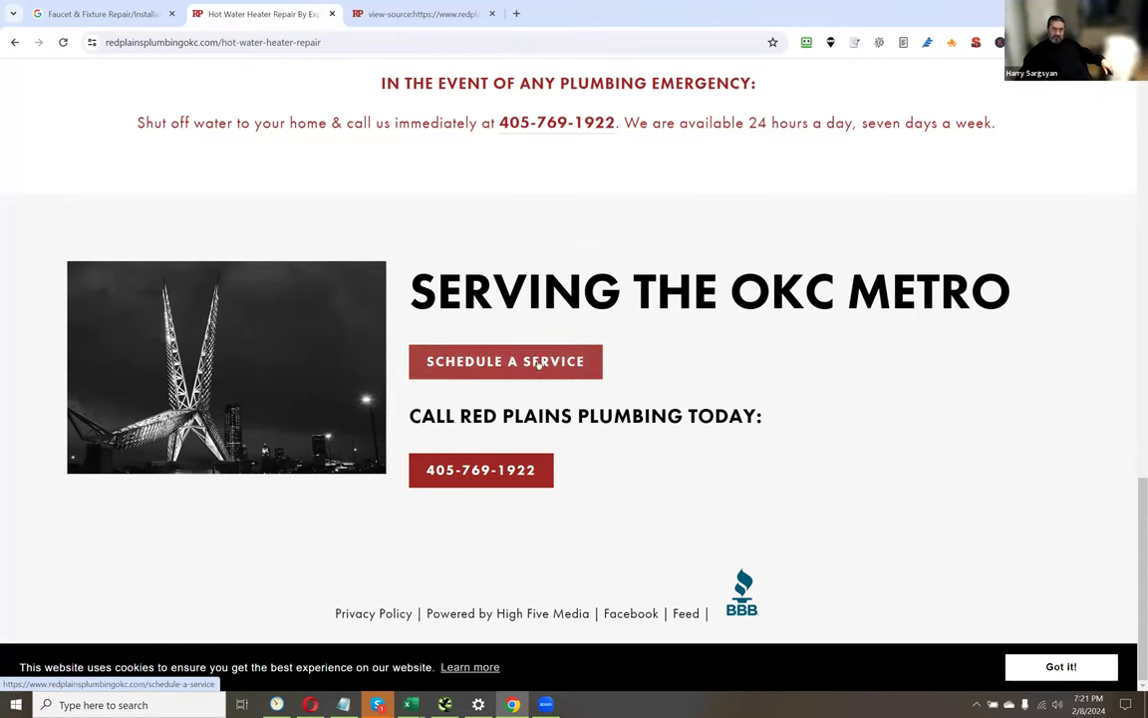
{"action": "scroll", "coordinate": [639, 416], "scroll_direction": "up", "scroll_amount": 6}
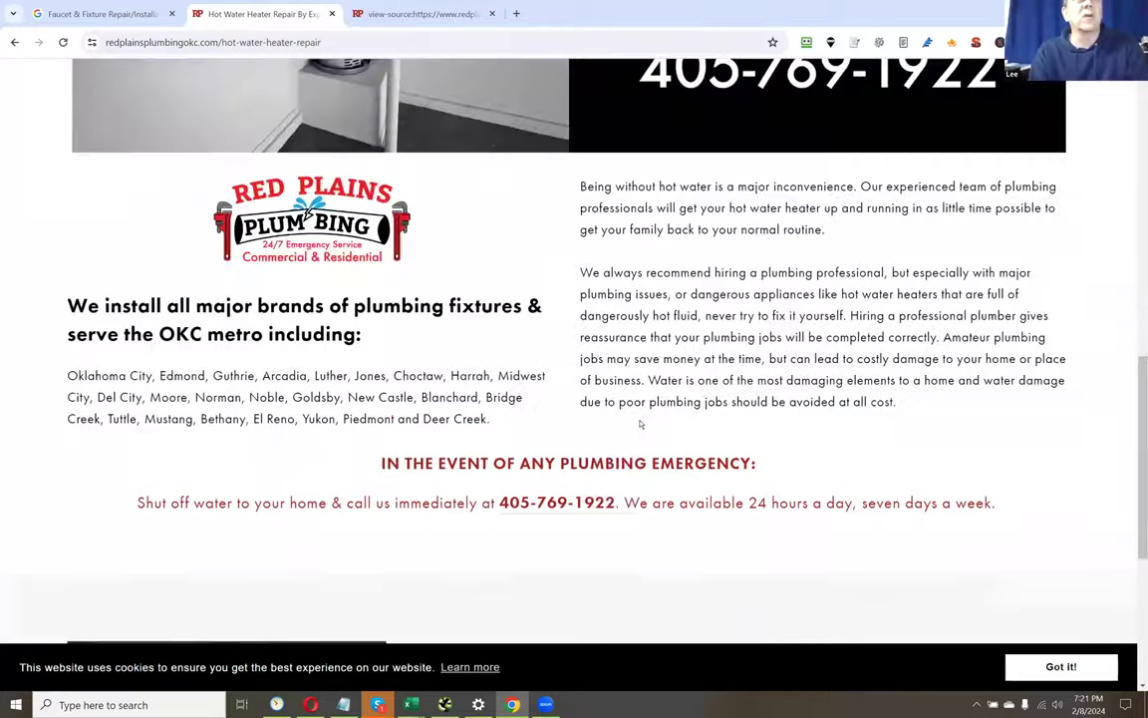
{"action": "scroll", "coordinate": [641, 418], "scroll_direction": "up", "scroll_amount": 5}
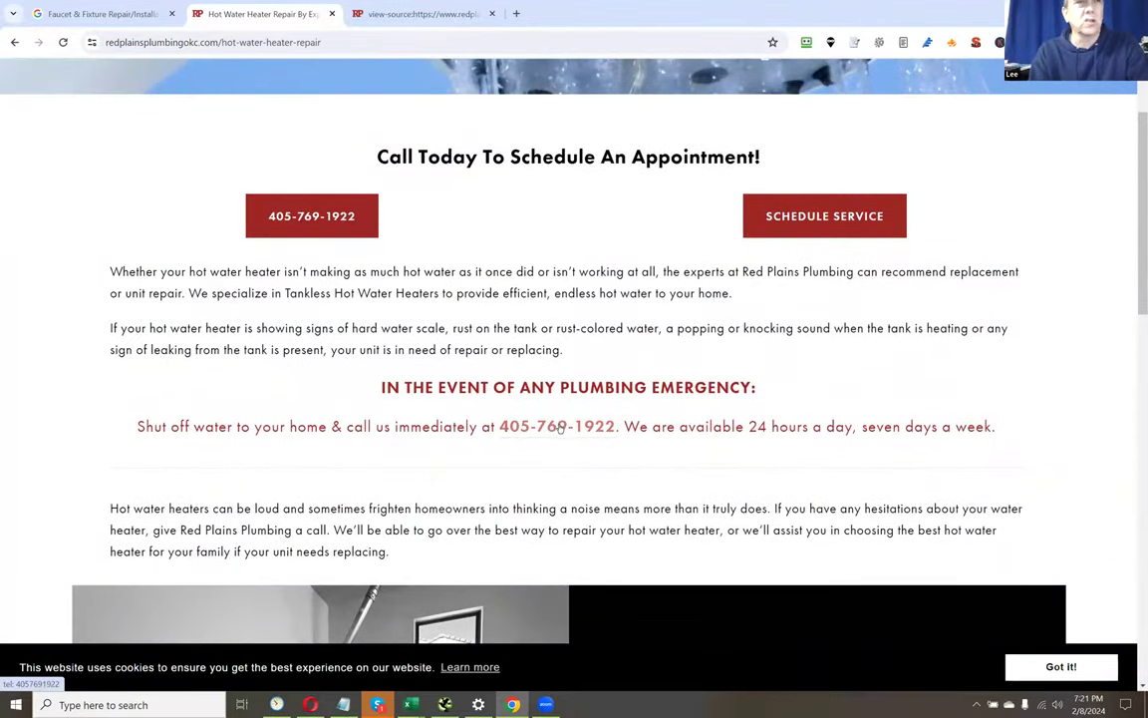
{"action": "scroll", "coordinate": [598, 247], "scroll_direction": "up", "scroll_amount": 1}
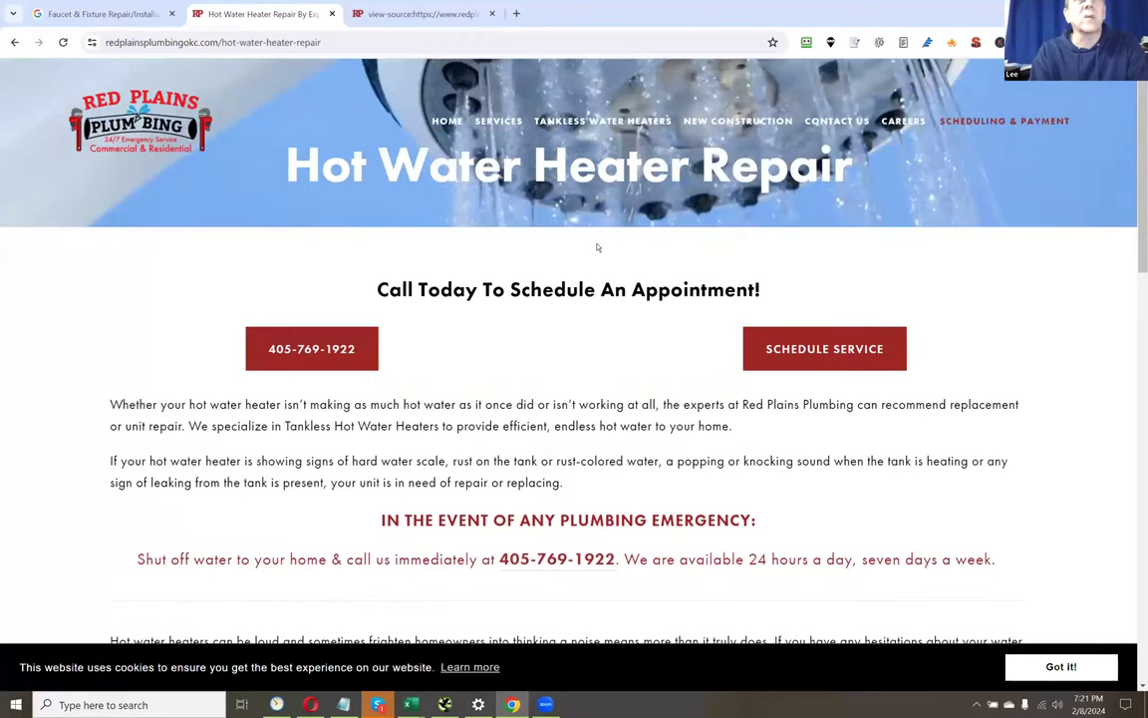
{"action": "scroll", "coordinate": [598, 247], "scroll_direction": "down", "scroll_amount": 1}
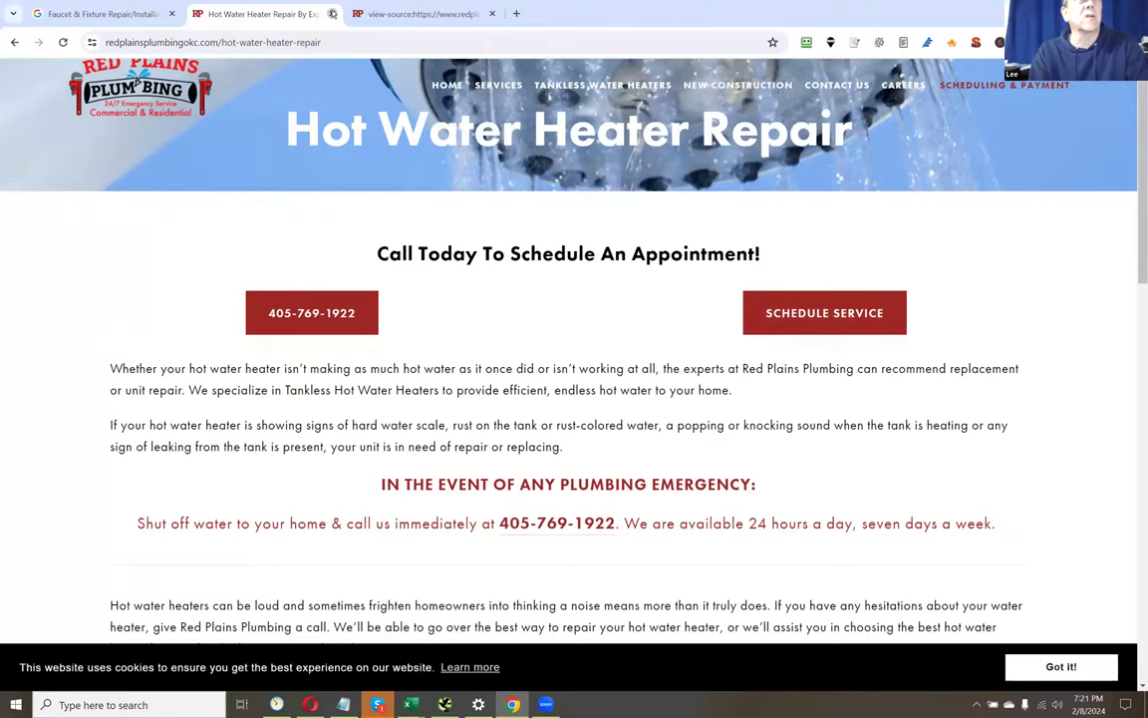
- Close the hot-water-heater-repair page and its source code, and switch to the Carving Junkies inlinks workbook in Excel
{"action": "left_click", "coordinate": [332, 14]}
{"action": "left_click", "coordinate": [332, 14]}
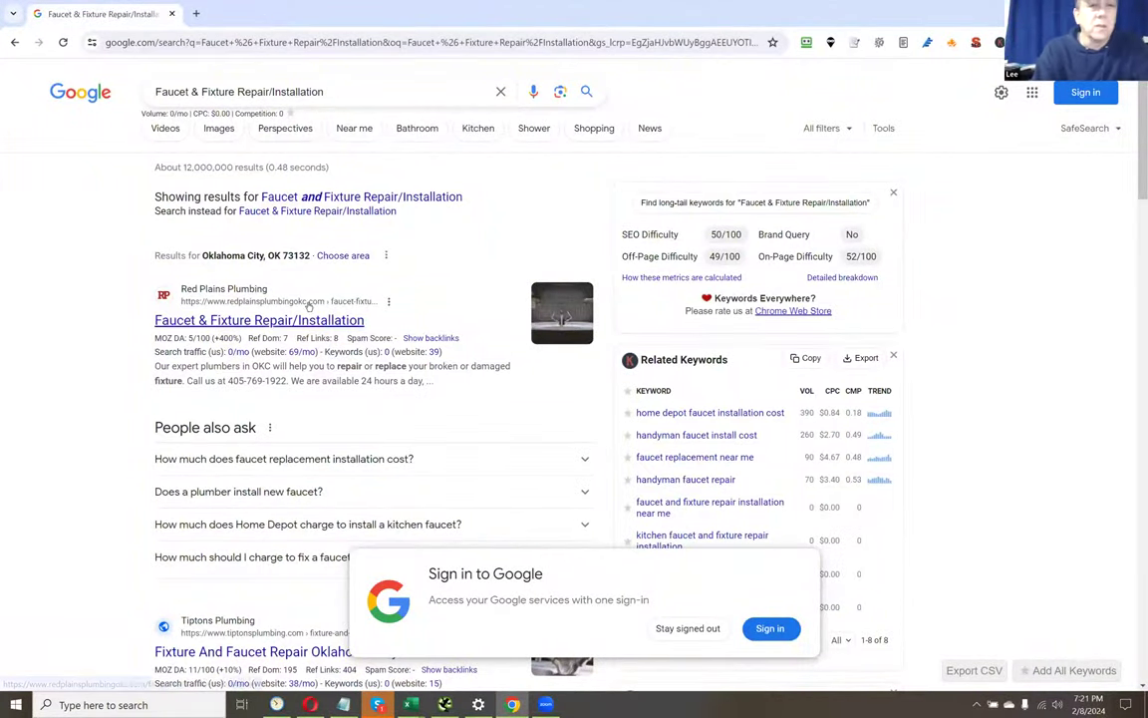
{"action": "mouse_move", "coordinate": [411, 705]}
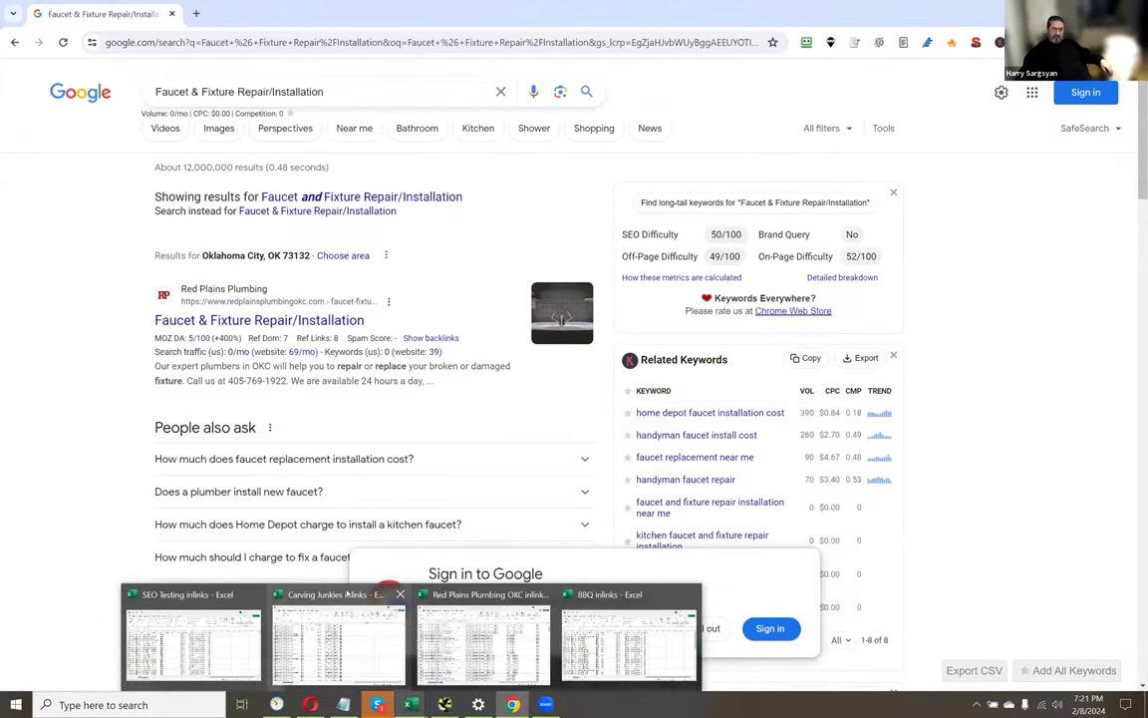
{"action": "left_click", "coordinate": [339, 638]}
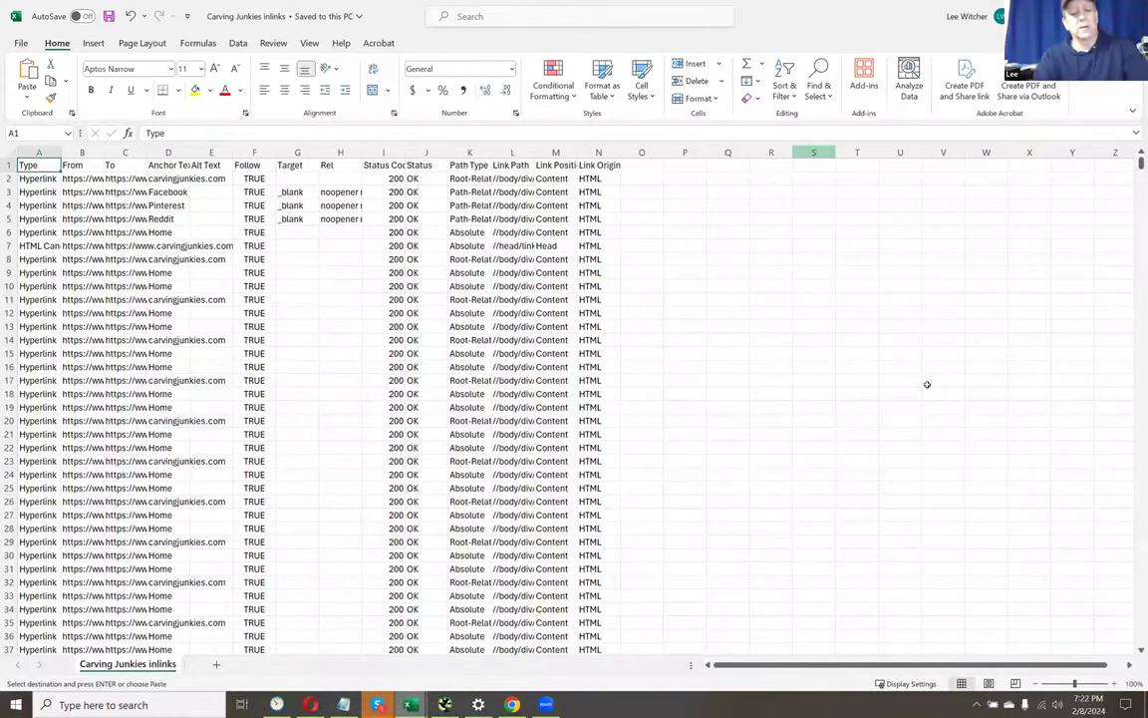
- Select the whole Carving Junkies inlinks table including headers and sort it by Link Position, A to Z
{"action": "key", "text": "ctrl+v"}
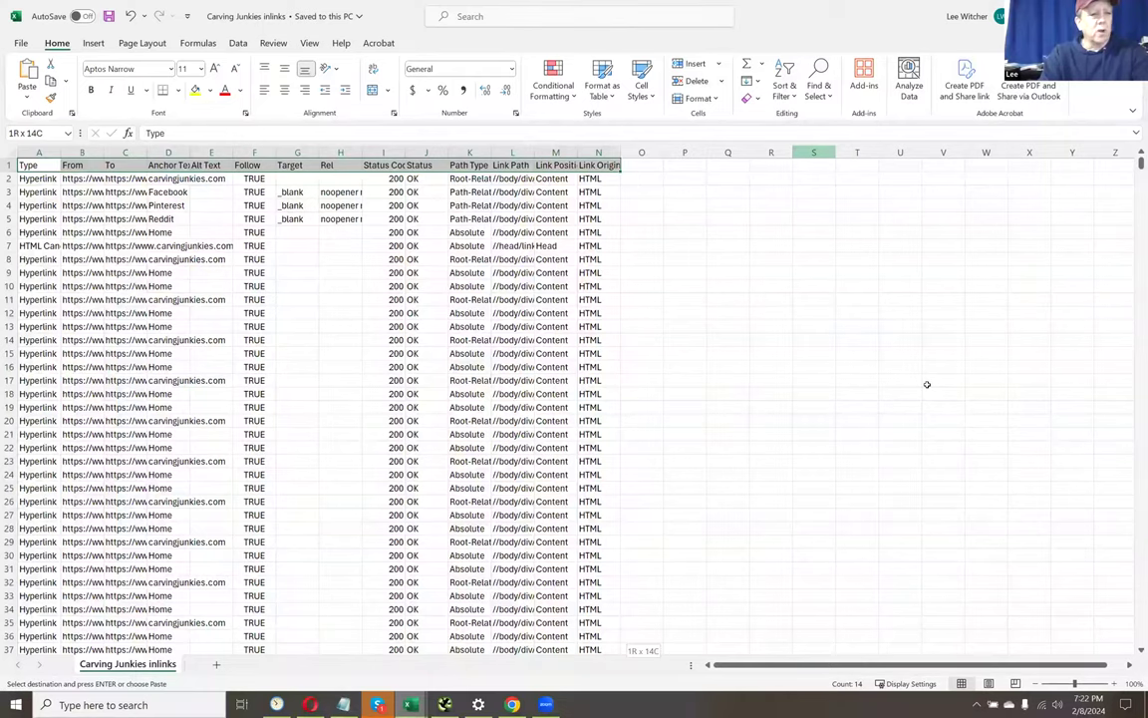
{"action": "key", "text": "ctrl+shift+End"}
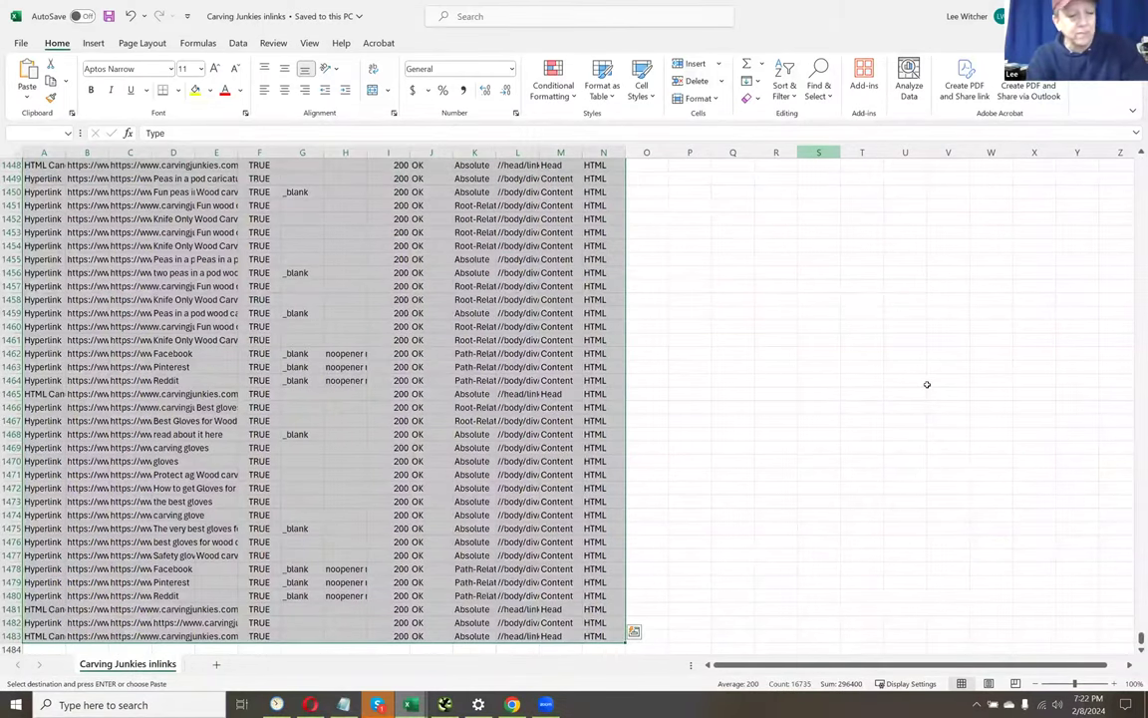
{"action": "key", "text": "Return"}
{"action": "key", "text": "alt+a"}
{"action": "key", "text": "s"}
{"action": "key", "text": "s"}
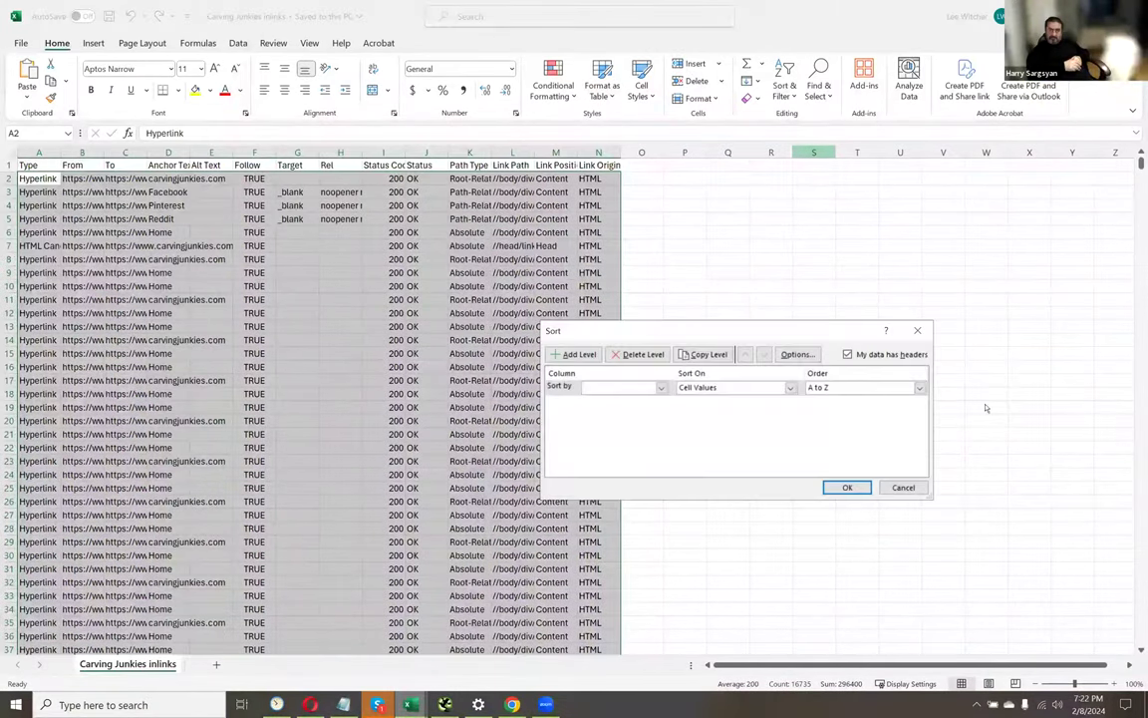
{"action": "left_click", "coordinate": [620, 385]}
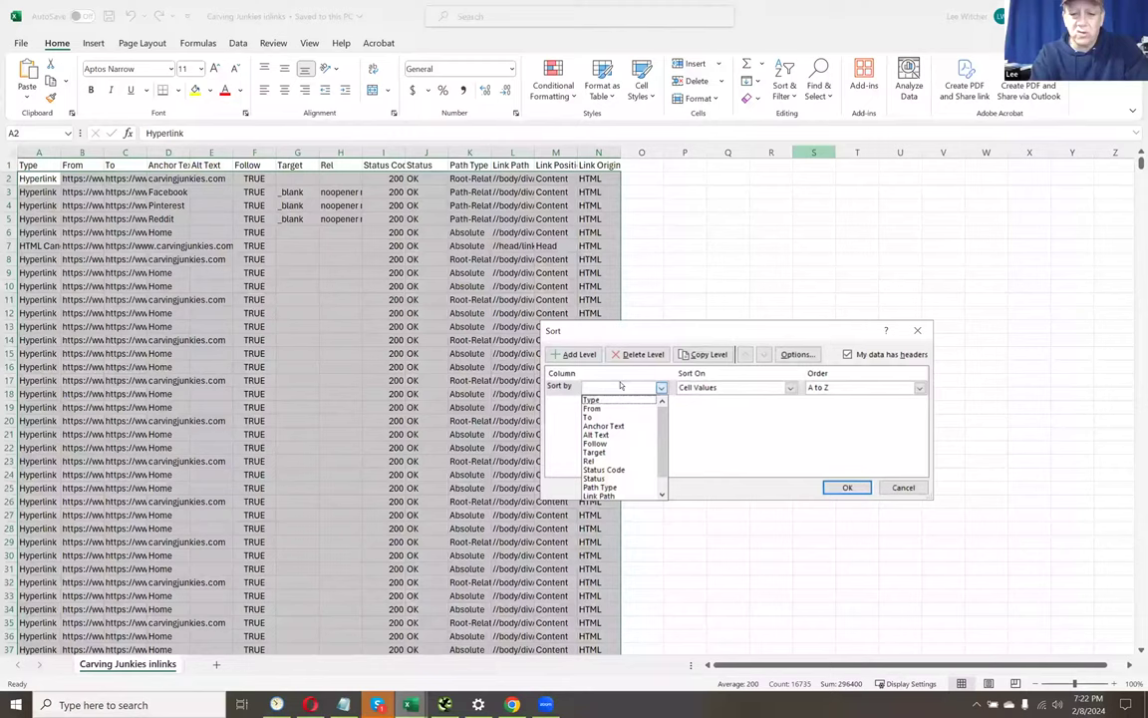
{"action": "scroll", "coordinate": [616, 479], "scroll_direction": "down", "scroll_amount": 1}
{"action": "left_click", "coordinate": [616, 489]}
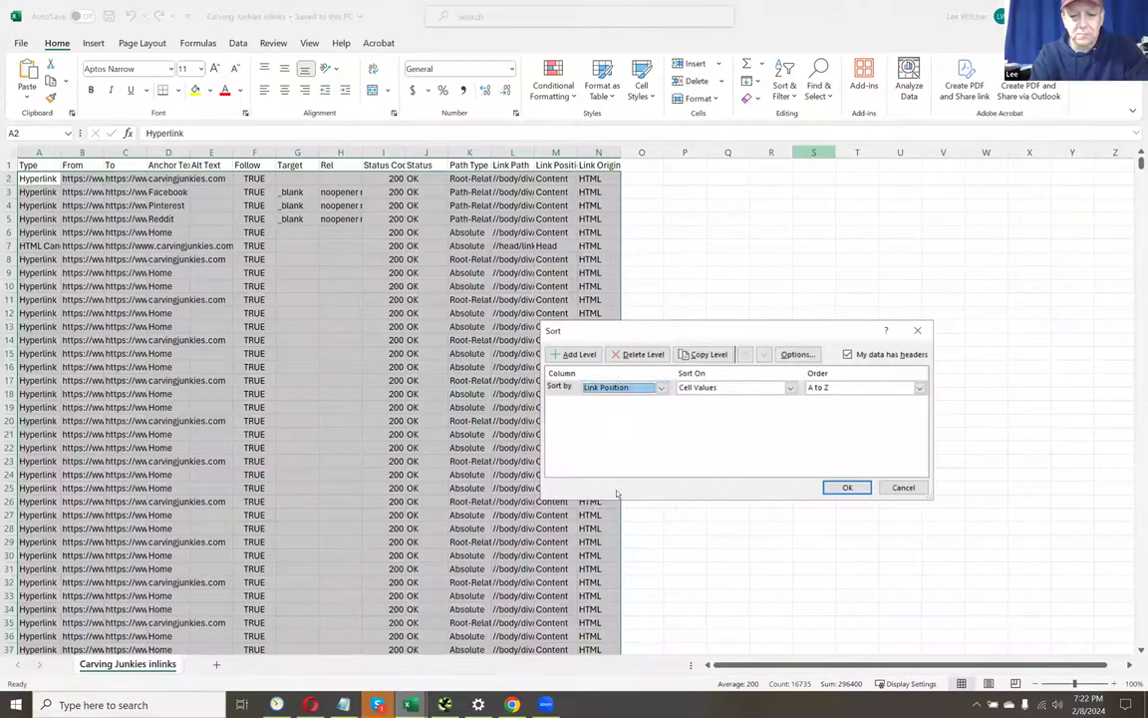
{"action": "key", "text": "Return"}
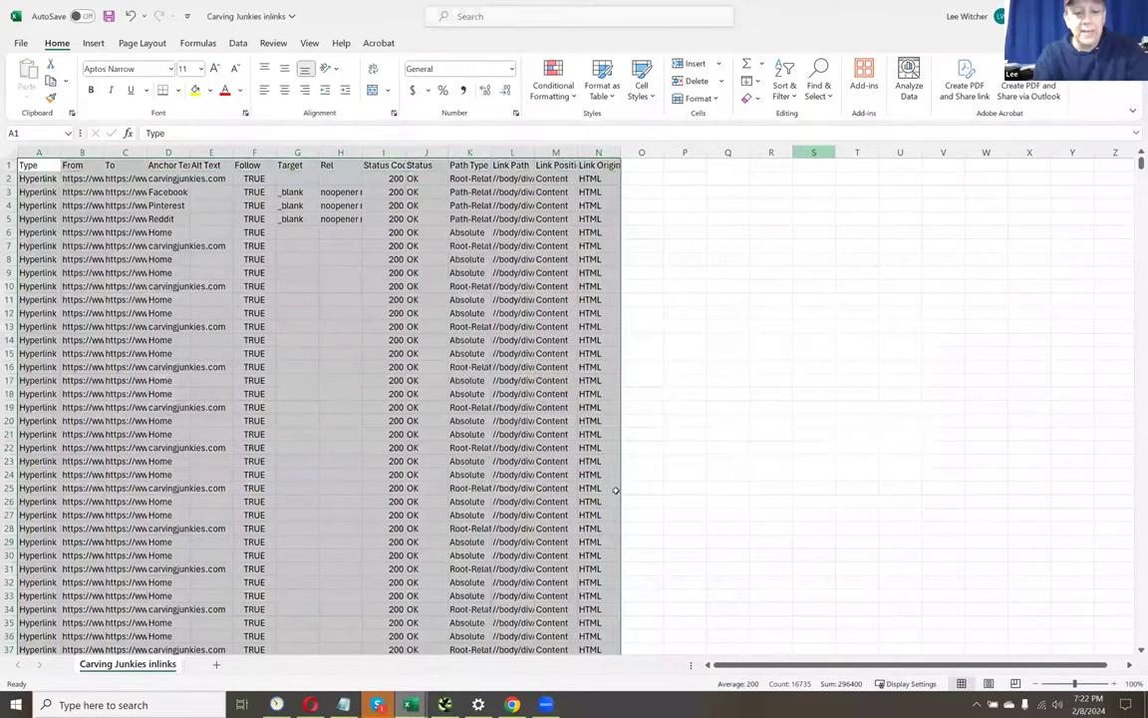
- Search the Carving Junkies inlinks sheet for "footer" and inspect the matching Link Path cell
{"action": "key", "text": "Right"}
{"action": "key", "text": "Right"}
{"action": "key", "text": "Right"}
{"action": "key", "text": "Right"}
{"action": "key", "text": "Right"}
{"action": "key", "text": "Right"}
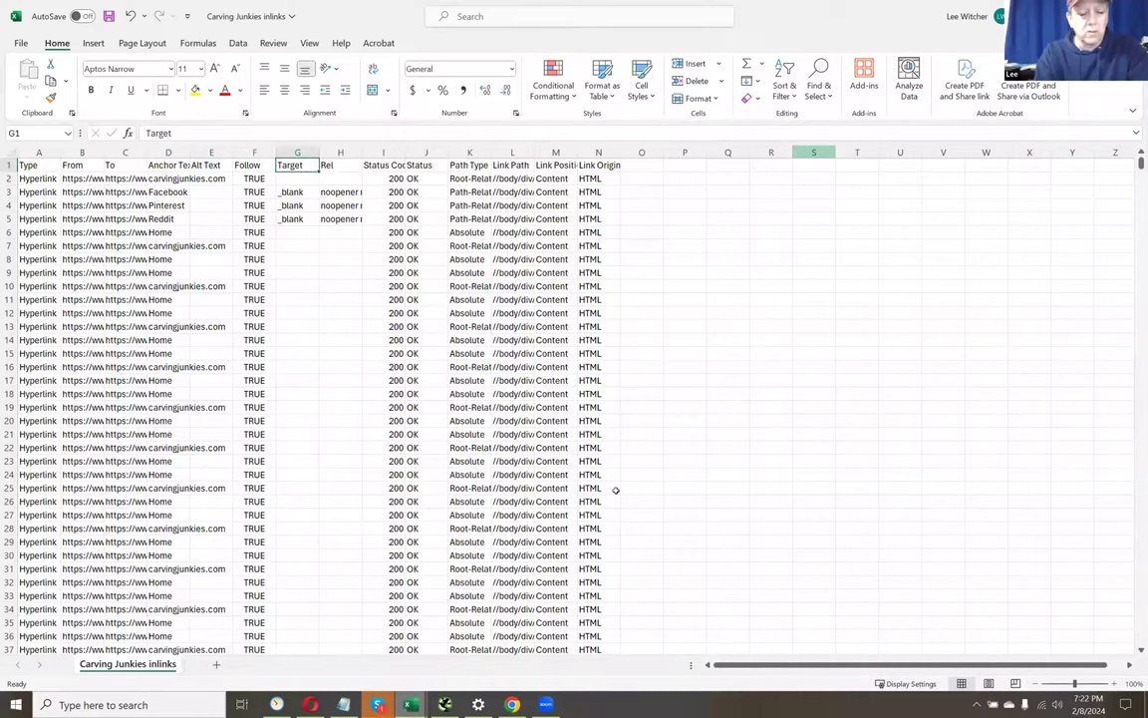
{"action": "key", "text": "ctrl+f"}
{"action": "type", "text": "foot"}
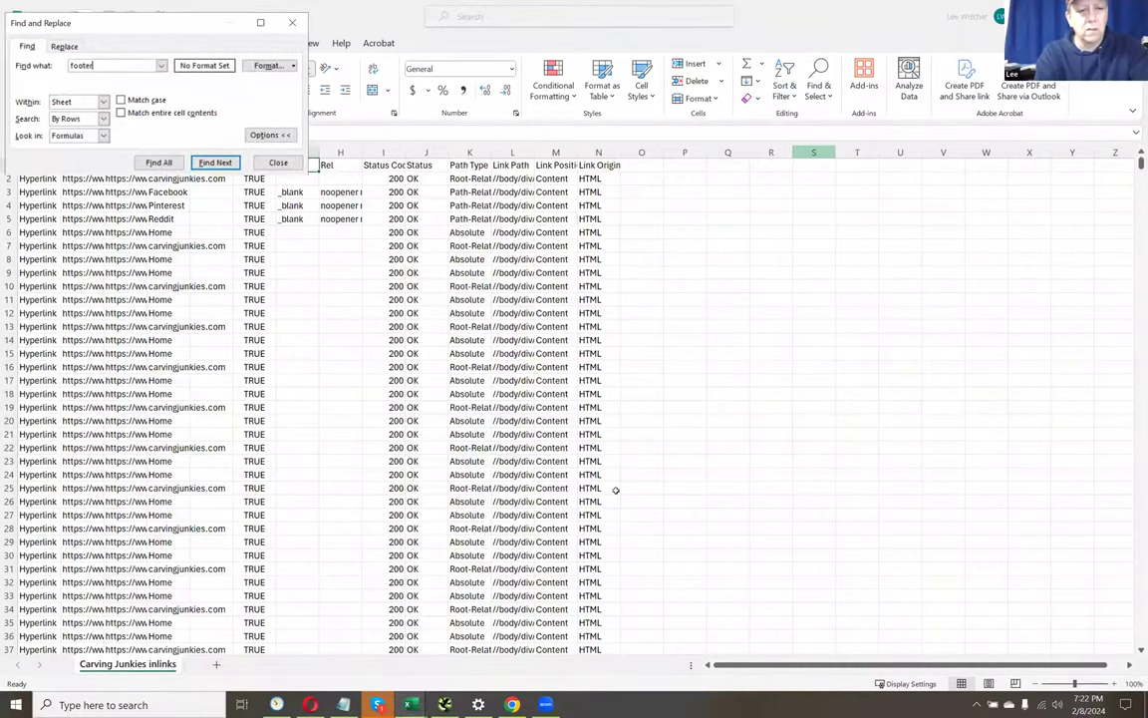
{"action": "type", "text": "er"}
{"action": "key", "text": "Return"}
{"action": "key", "text": "Return"}
{"action": "key", "text": "Return"}
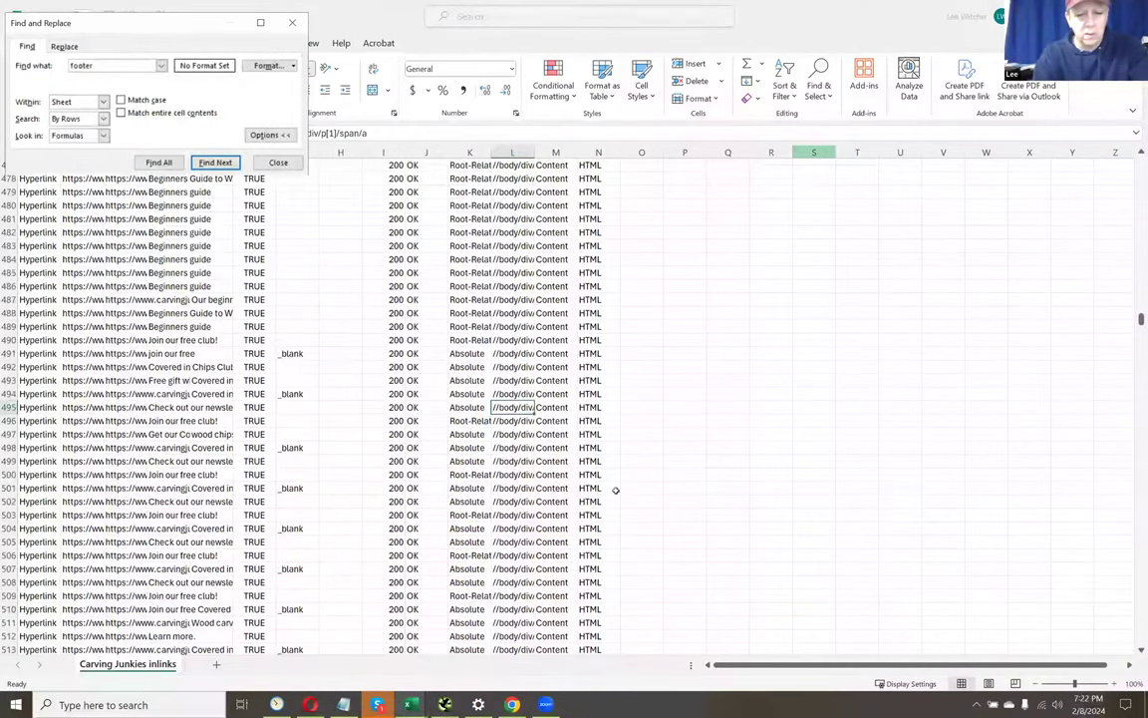
{"action": "key", "text": "Escape"}
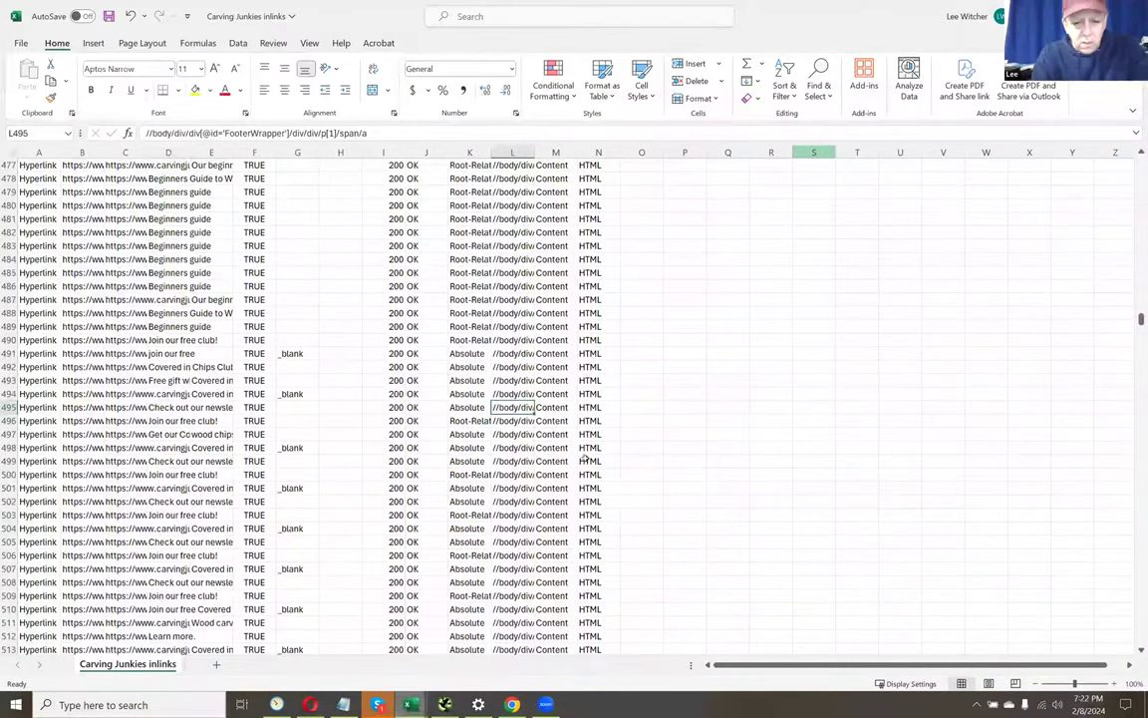
- Search for "footer" again from the Link Position column and examine the sorted rows down to the end of the list
{"action": "left_click", "coordinate": [557, 381]}
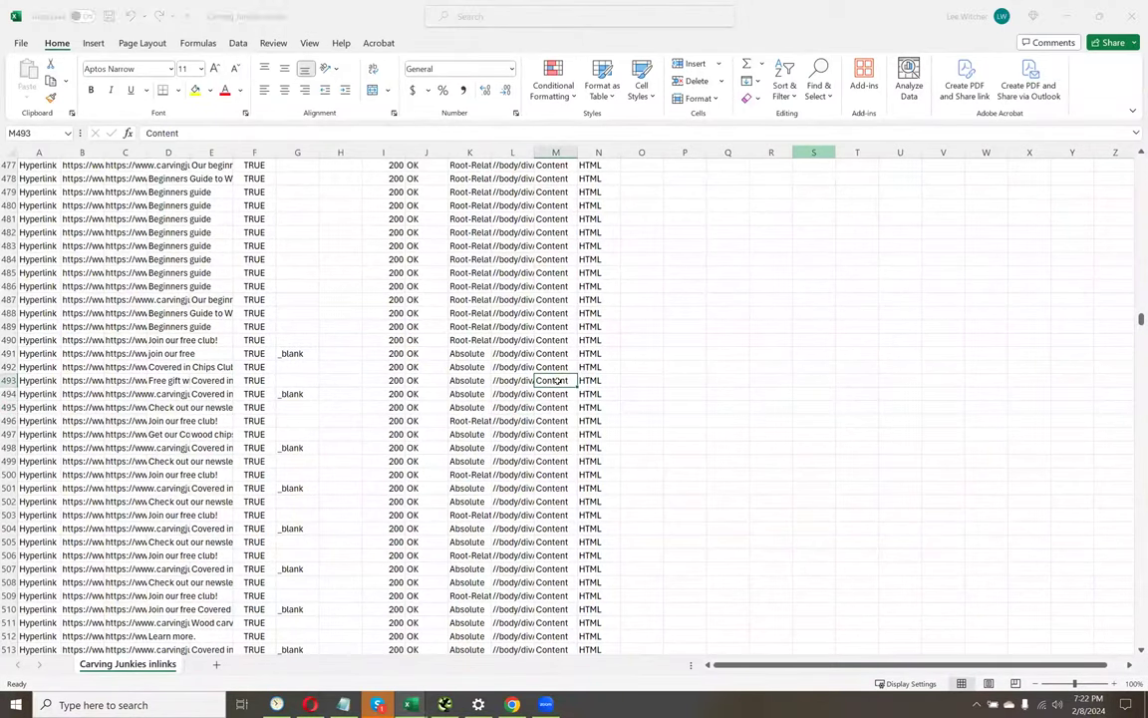
{"action": "key", "text": "ctrl+f"}
{"action": "key", "text": "Return"}
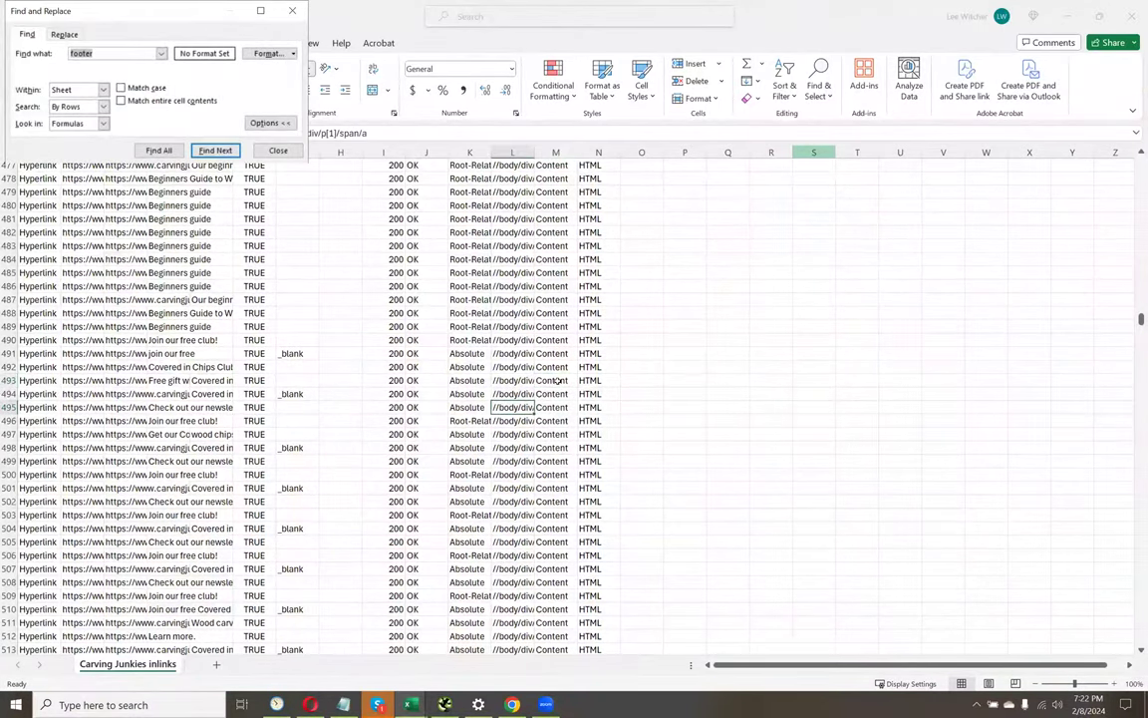
{"action": "key", "text": "Return"}
{"action": "key", "text": "Return"}
{"action": "key", "text": "Return"}
{"action": "key", "text": "Return"}
{"action": "key", "text": "Return"}
{"action": "key", "text": "Return"}
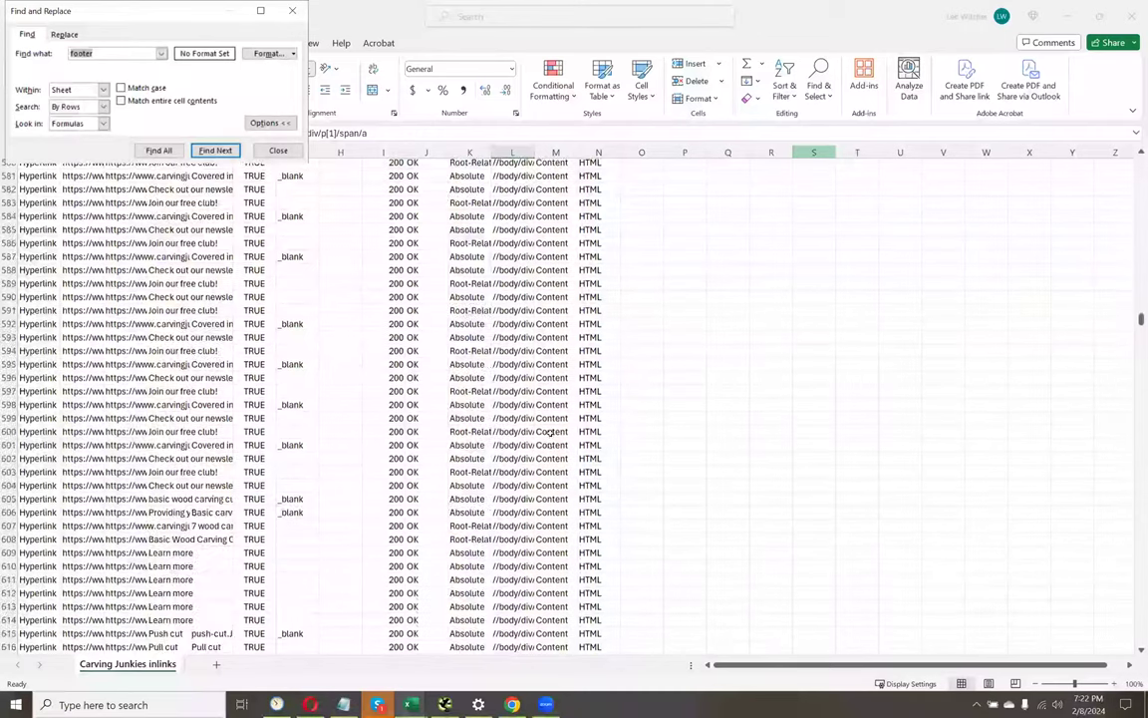
{"action": "key", "text": "Return"}
{"action": "key", "text": "Return"}
{"action": "key", "text": "Return"}
{"action": "key", "text": "Return"}
{"action": "key", "text": "Return"}
{"action": "key", "text": "Return"}
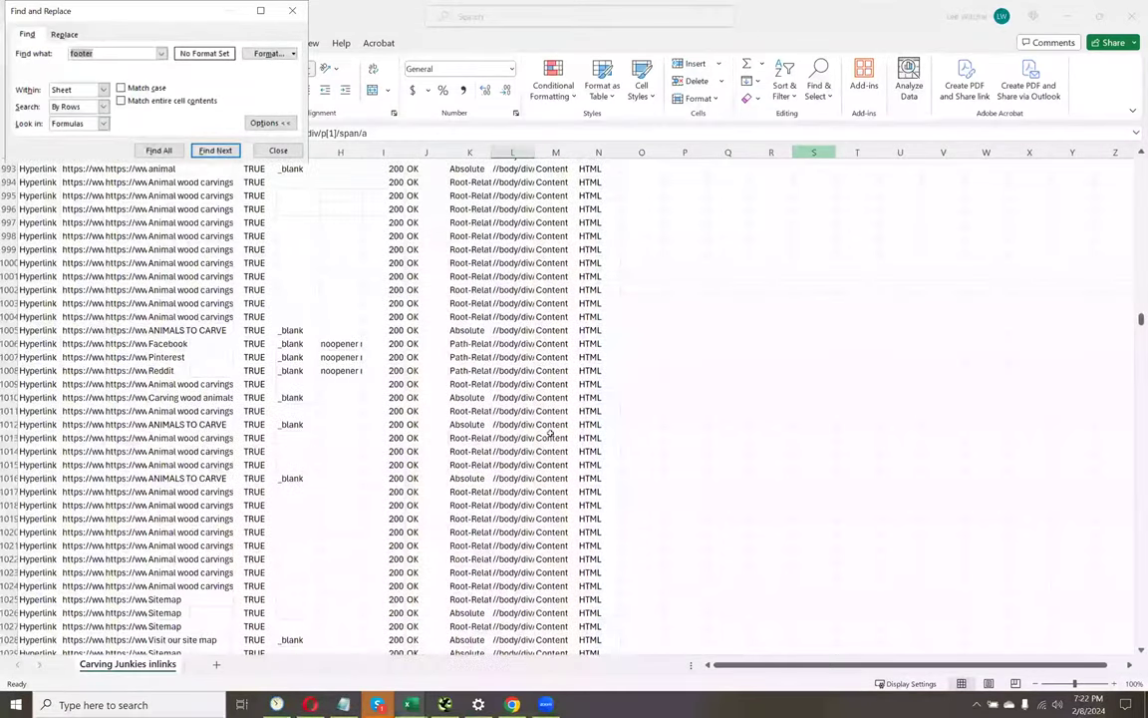
{"action": "key", "text": "Return"}
{"action": "key", "text": "Return"}
{"action": "key", "text": "Return"}
{"action": "key", "text": "Return"}
{"action": "key", "text": "Return"}
{"action": "key", "text": "Return"}
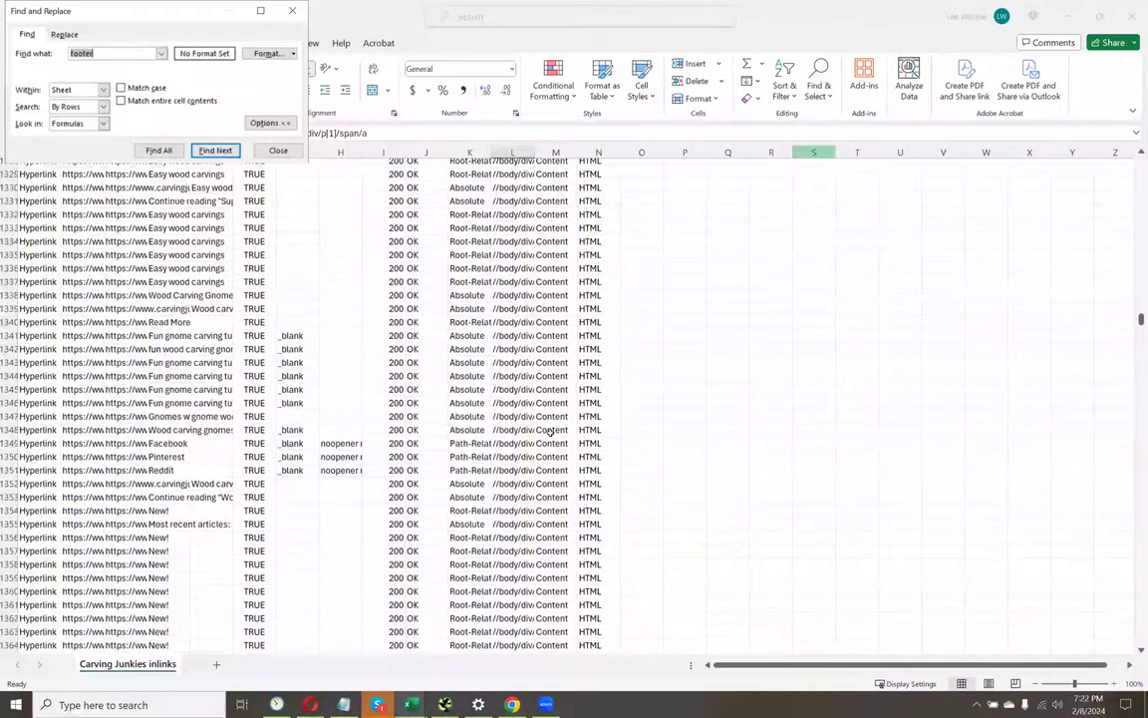
{"action": "key", "text": "Return"}
{"action": "key", "text": "Return"}
{"action": "key", "text": "Return"}
{"action": "key", "text": "Return"}
{"action": "key", "text": "Return"}
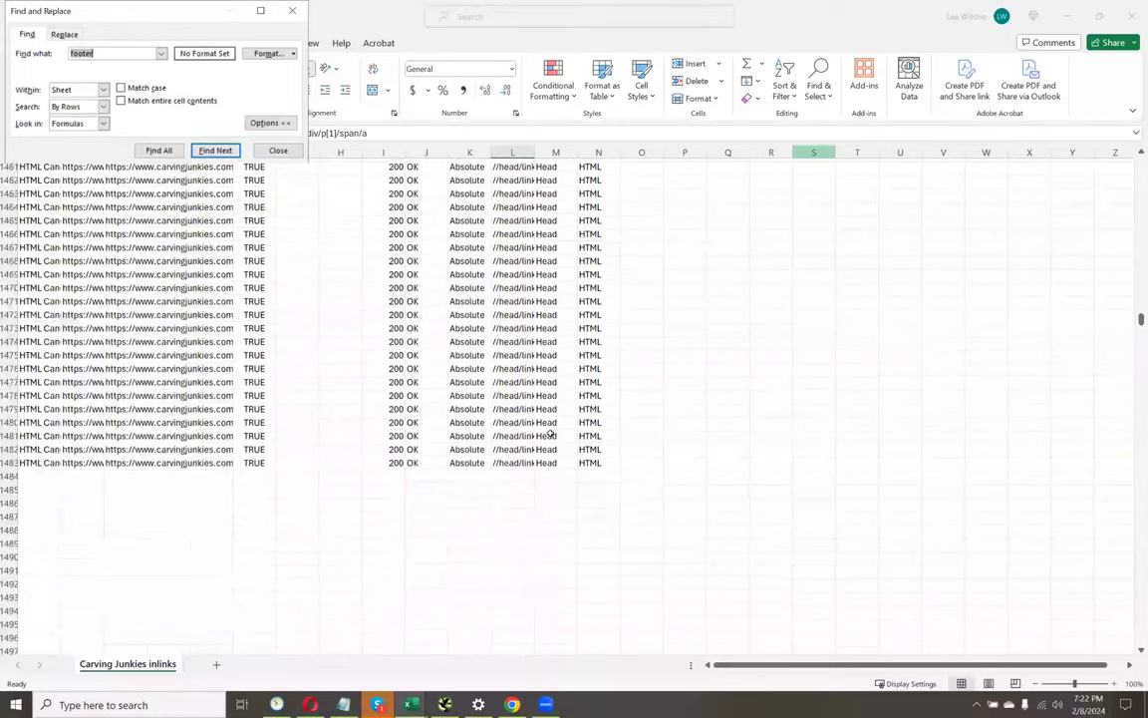
- Delete all rows whose Link Position is Head, from row 1450 to the end, and return to the header row
{"action": "left_click", "coordinate": [548, 367]}
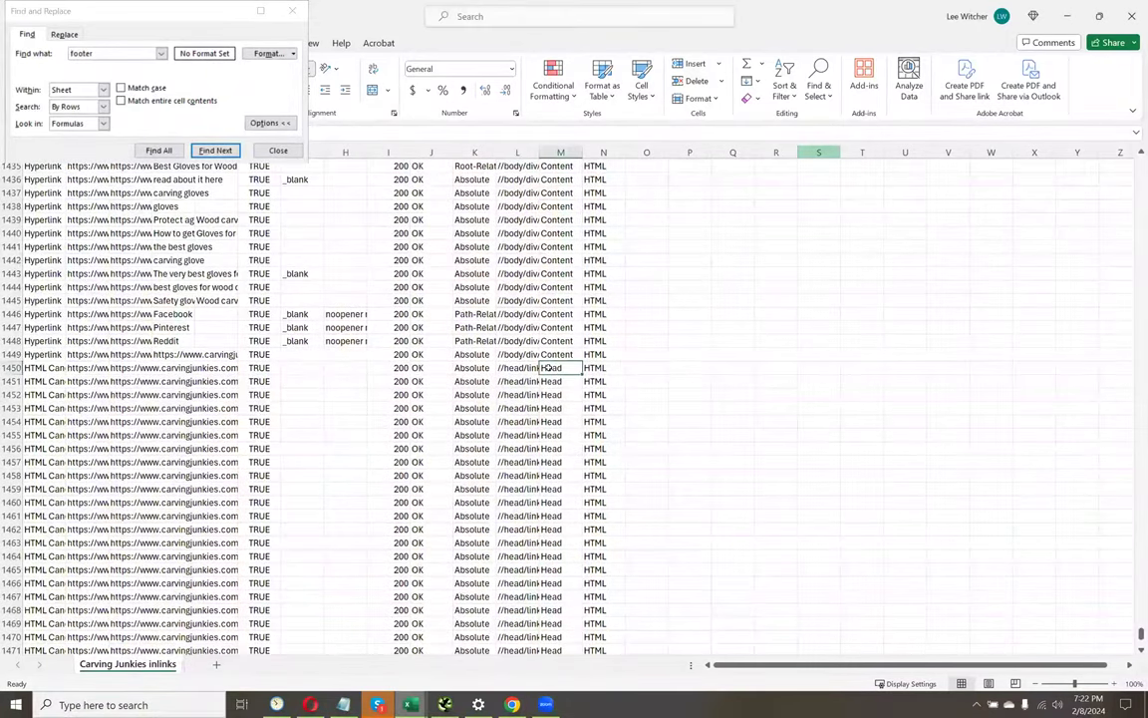
{"action": "key", "text": "ctrl+shift+Down"}
{"action": "key", "text": "ctrl+shift+Left"}
{"action": "key", "text": "ctrl+shift+Right"}
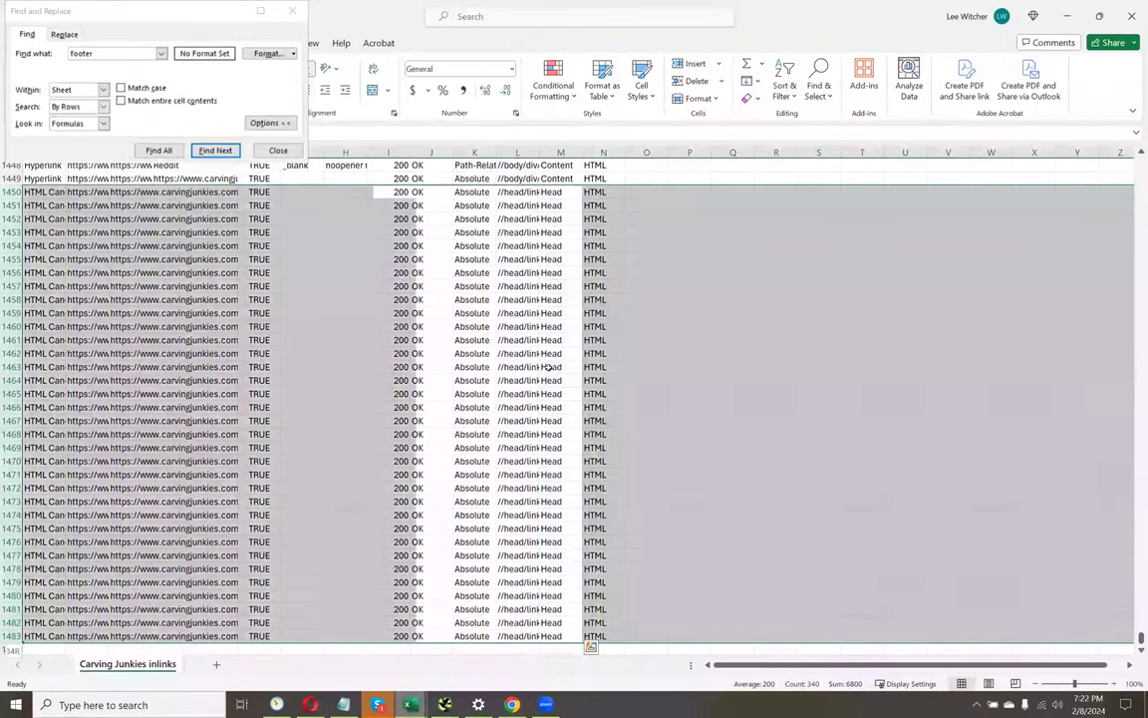
{"action": "key", "text": "Delete"}
{"action": "key", "text": "Up"}
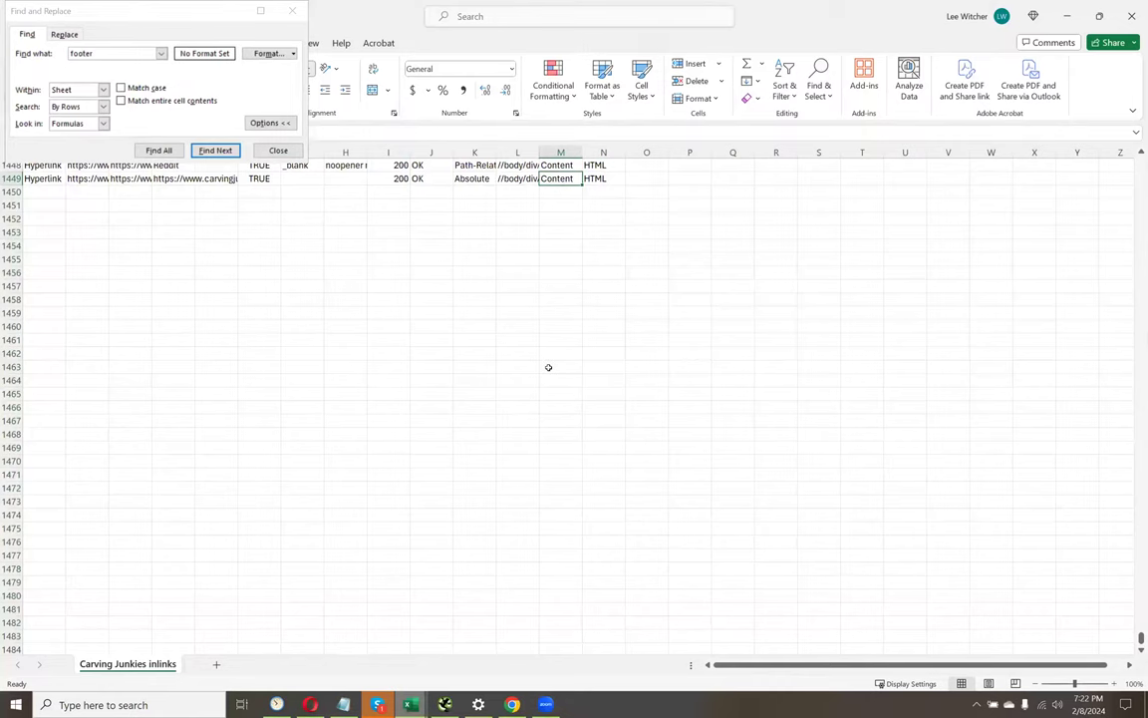
{"action": "key", "text": "ctrl+Up"}
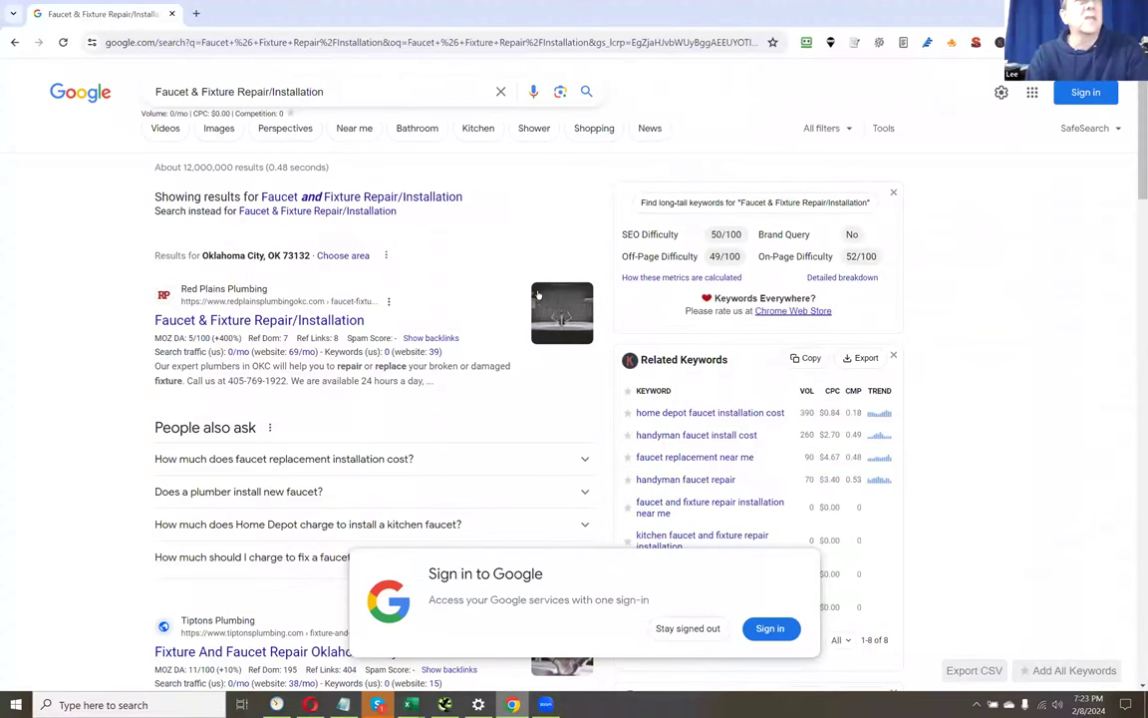
- Switch to Chrome, open the Red Plains Plumbing faucet and fixture search result, and examine the page's navigation links and footer
{"action": "left_click", "coordinate": [295, 317]}
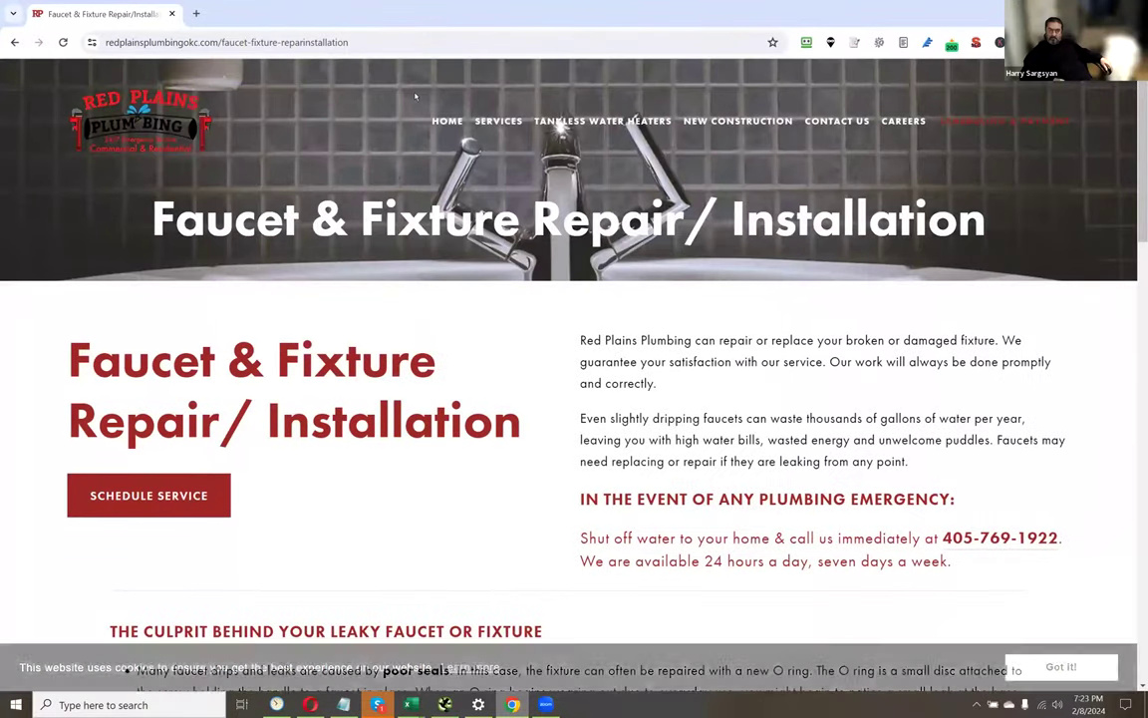
{"action": "left_click_drag", "start_coordinate": [384, 110], "coordinate": [942, 167]}
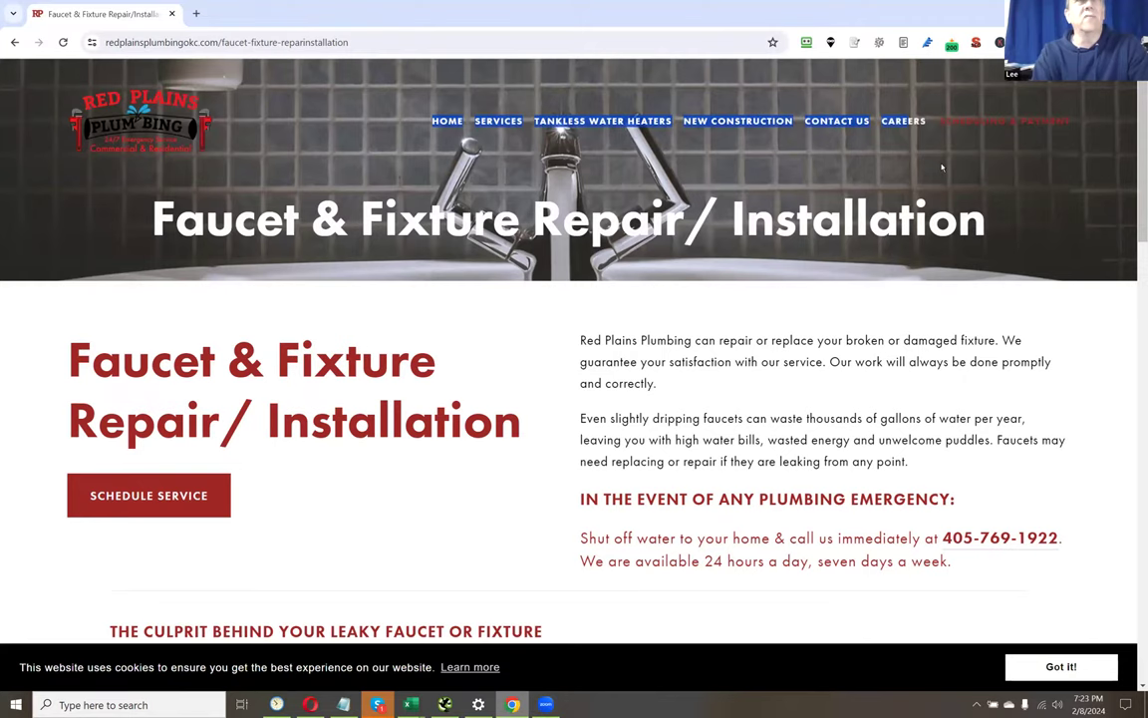
{"action": "scroll", "coordinate": [942, 168], "scroll_direction": "down", "scroll_amount": 10}
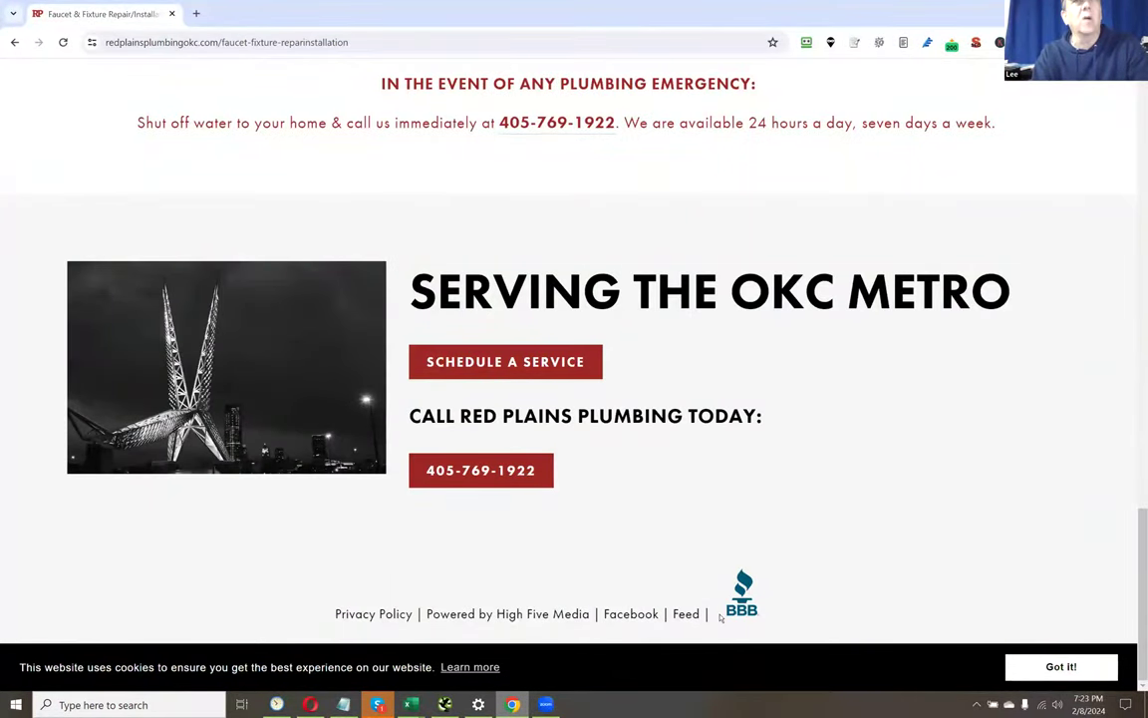
{"action": "scroll", "coordinate": [794, 329], "scroll_direction": "up", "scroll_amount": 10}
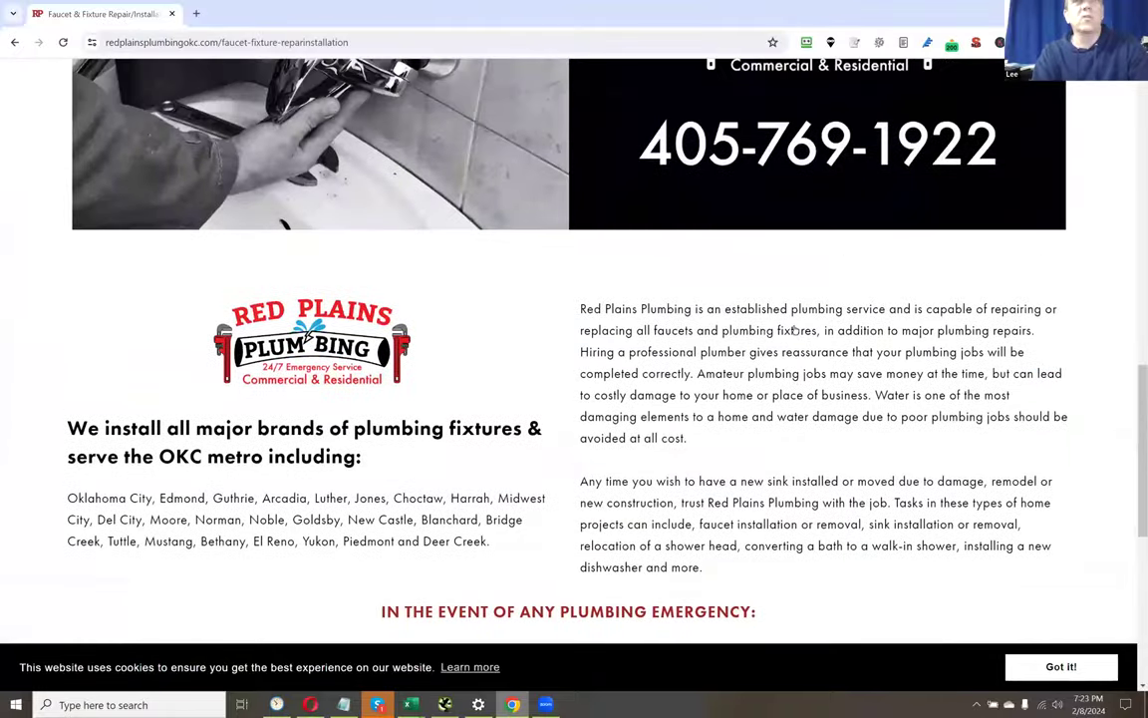
{"action": "scroll", "coordinate": [976, 216], "scroll_direction": "up", "scroll_amount": 5}
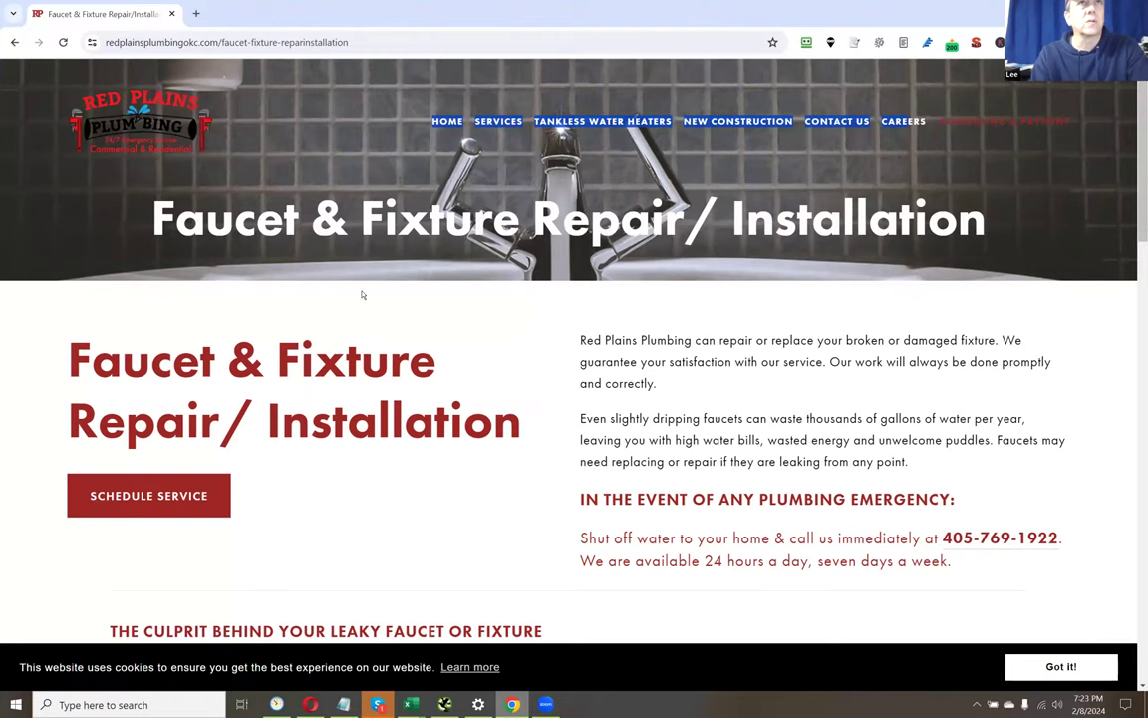
- Highlight the main content section of the faucet and fixture page and review its body text for links
{"action": "left_click_drag", "start_coordinate": [388, 359], "coordinate": [753, 584]}
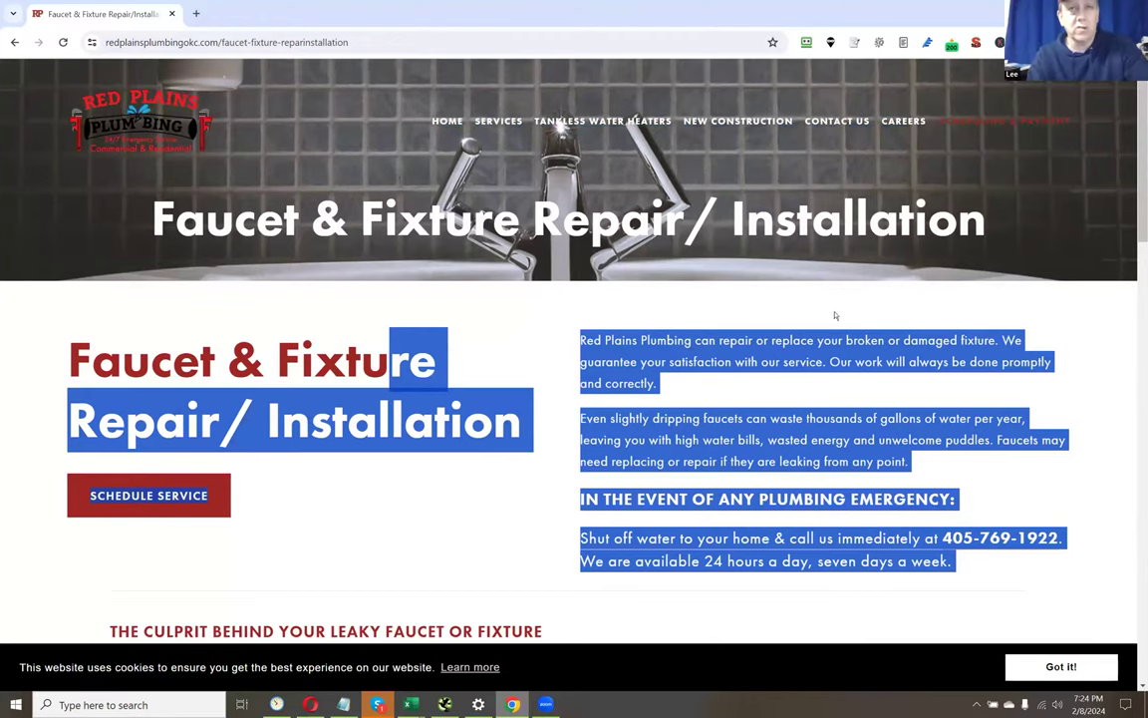
{"action": "left_click", "coordinate": [458, 524]}
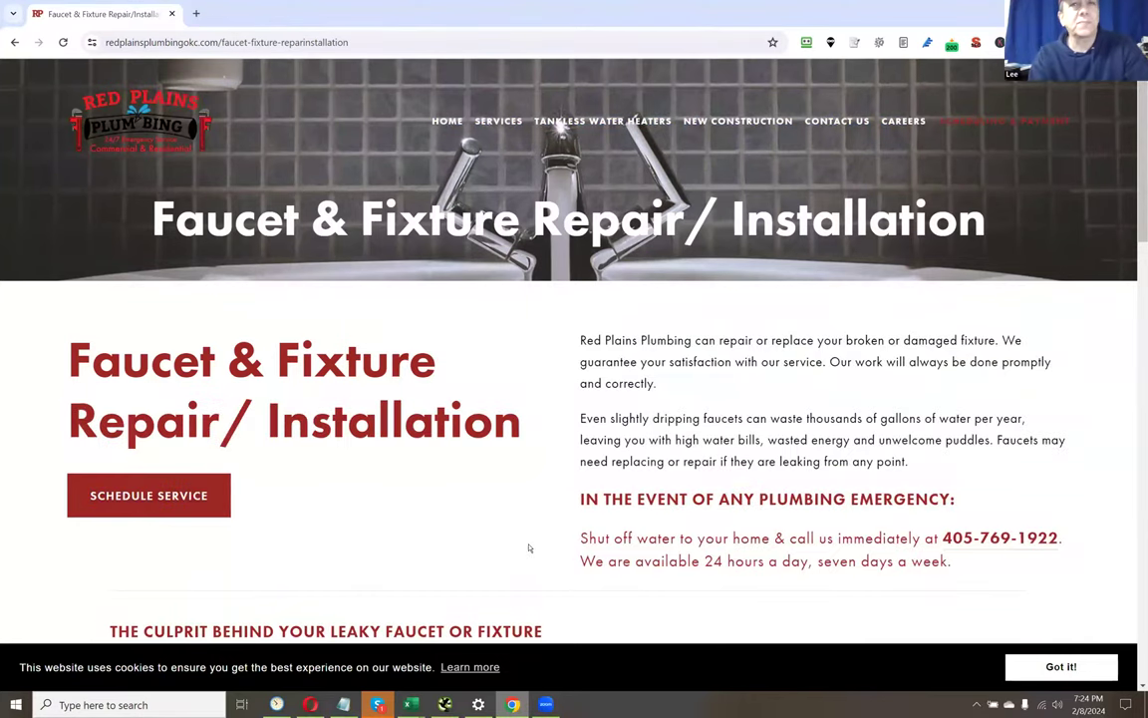
{"action": "scroll", "coordinate": [528, 543], "scroll_direction": "down", "scroll_amount": 1}
{"action": "scroll", "coordinate": [529, 548], "scroll_direction": "down", "scroll_amount": 5}
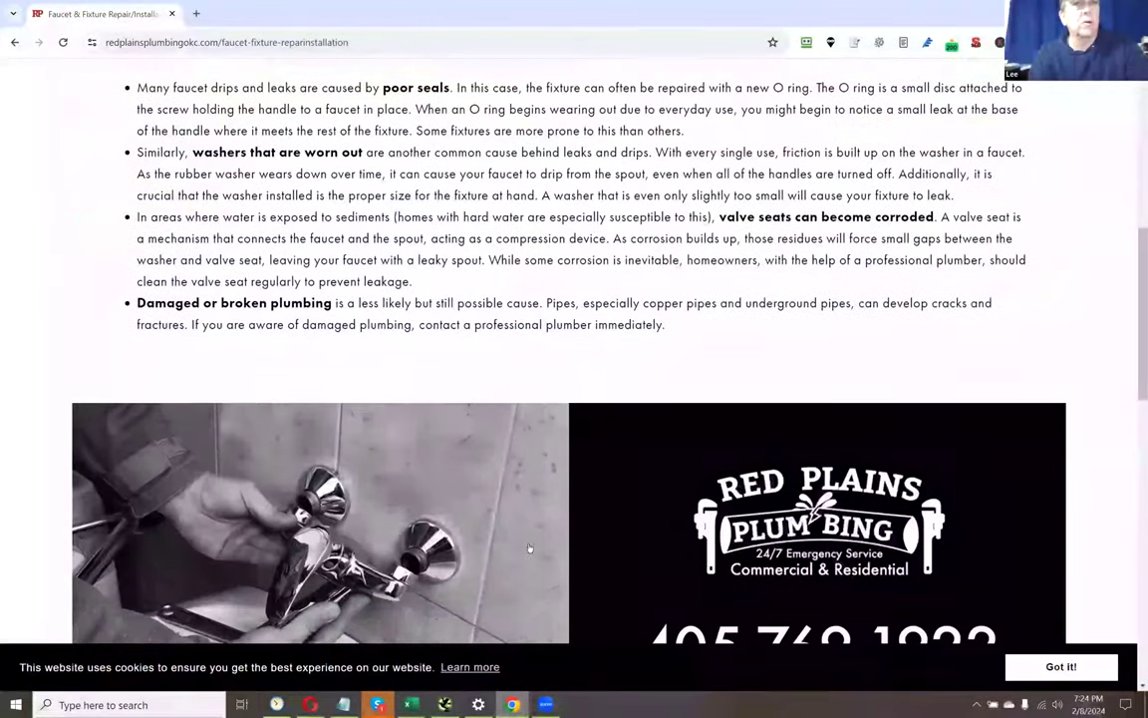
- Switch to the Carving Junkies inlinks workbook in Excel and close the Find and Replace dialog
{"action": "mouse_move", "coordinate": [410, 705]}
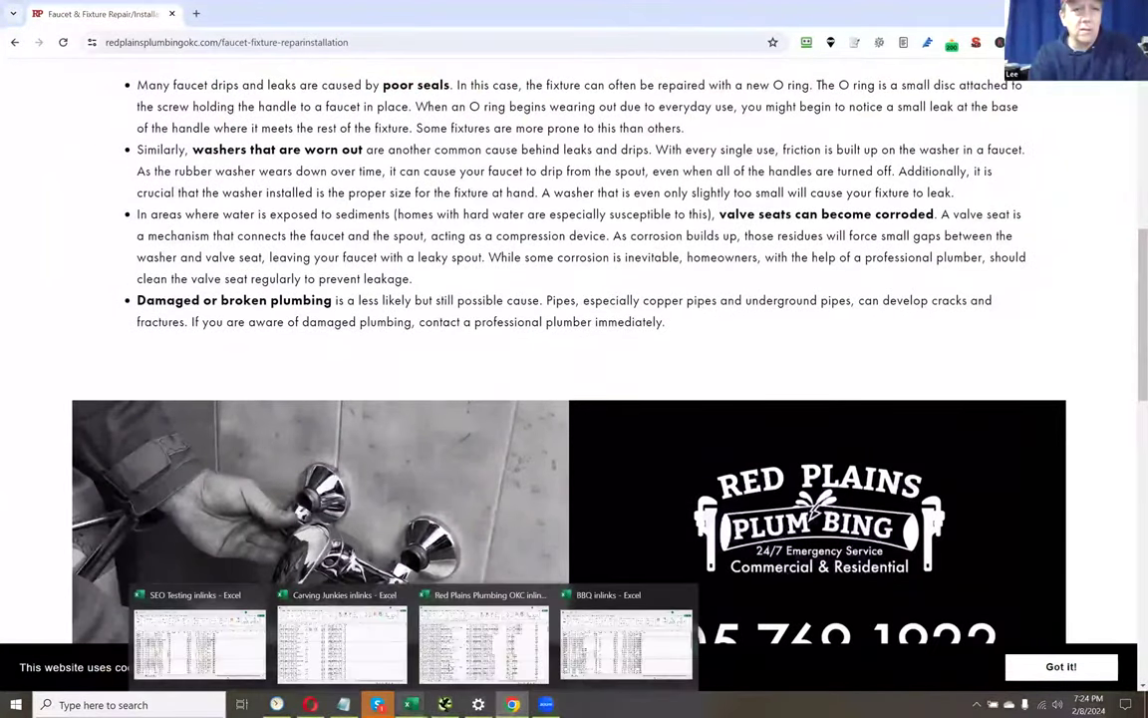
{"action": "left_click", "coordinate": [357, 631]}
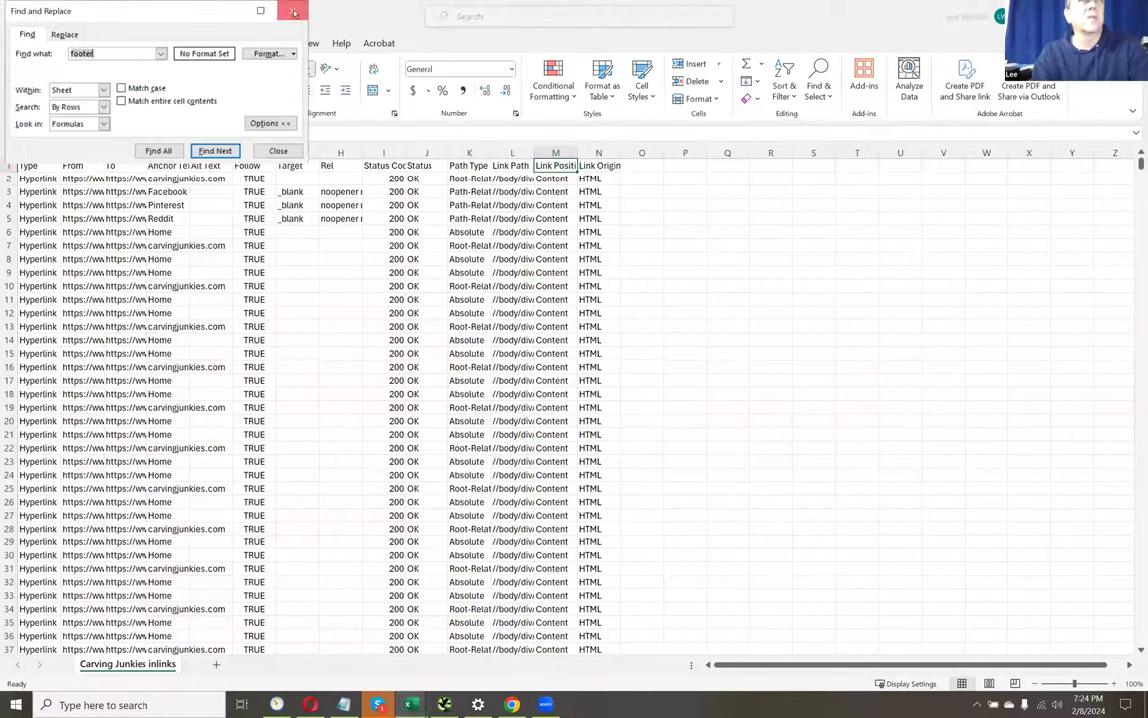
{"action": "left_click", "coordinate": [292, 12]}
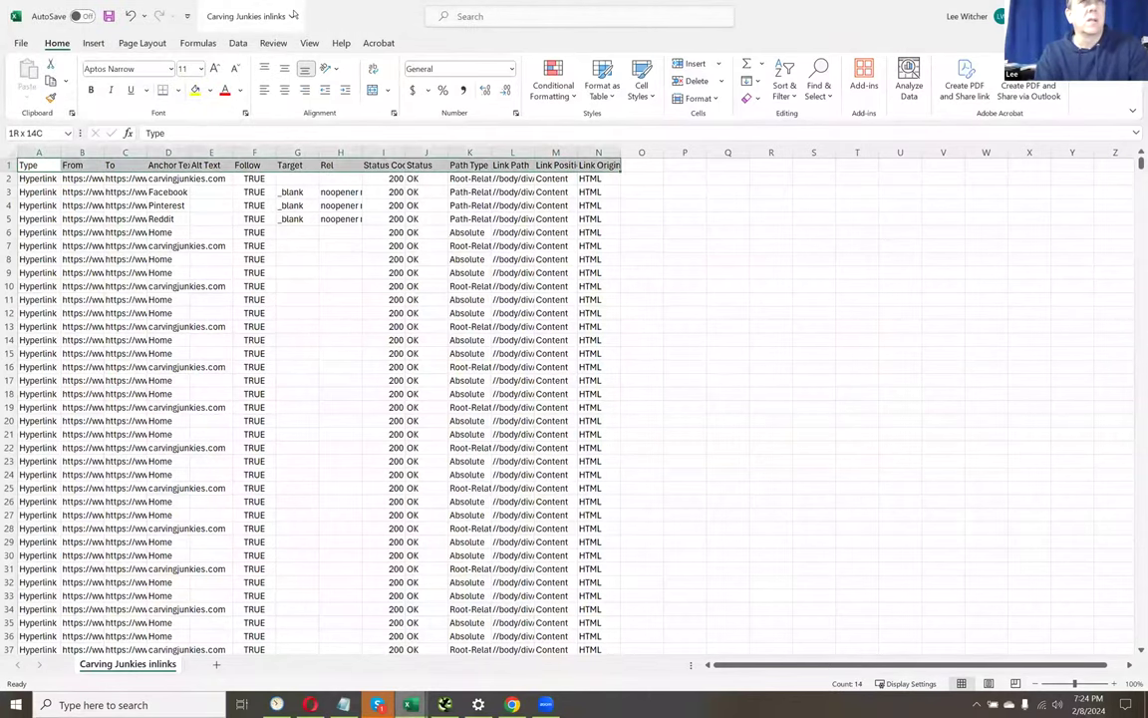
- Sort the whole Carving Junkies inlinks table by To and then by Anchor Text, both A to Z
{"action": "key", "text": "ctrl+shift+End"}
{"action": "key", "text": "alt+d"}
{"action": "key", "text": "s"}
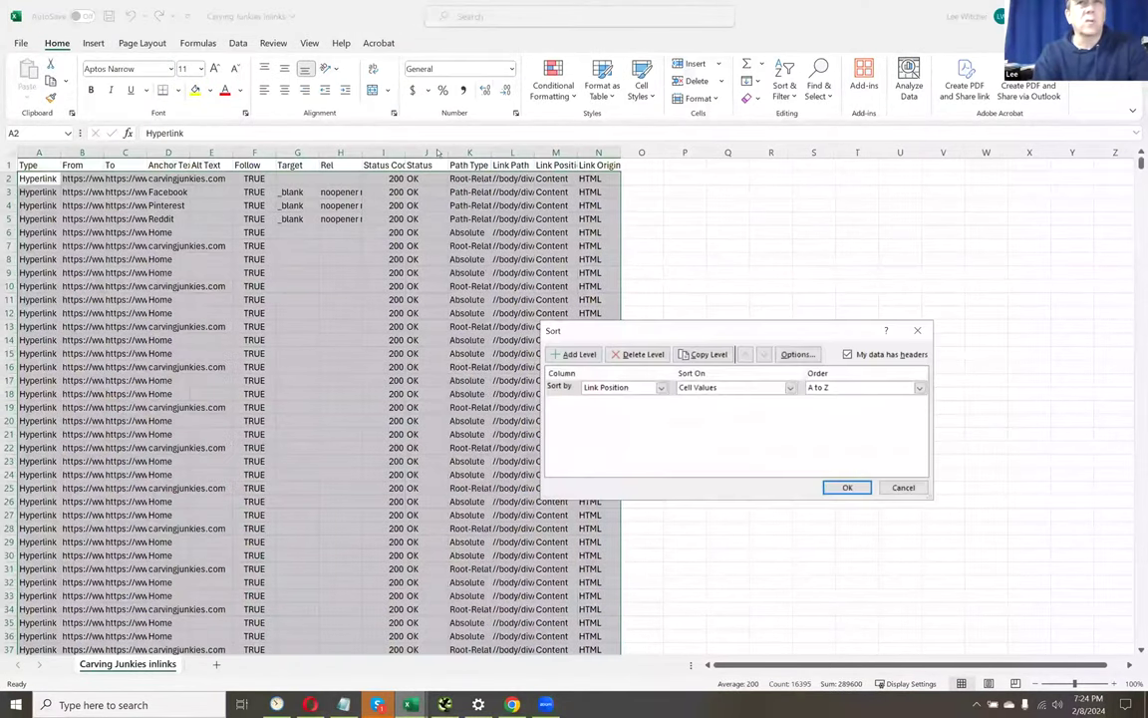
{"action": "left_click", "coordinate": [610, 387]}
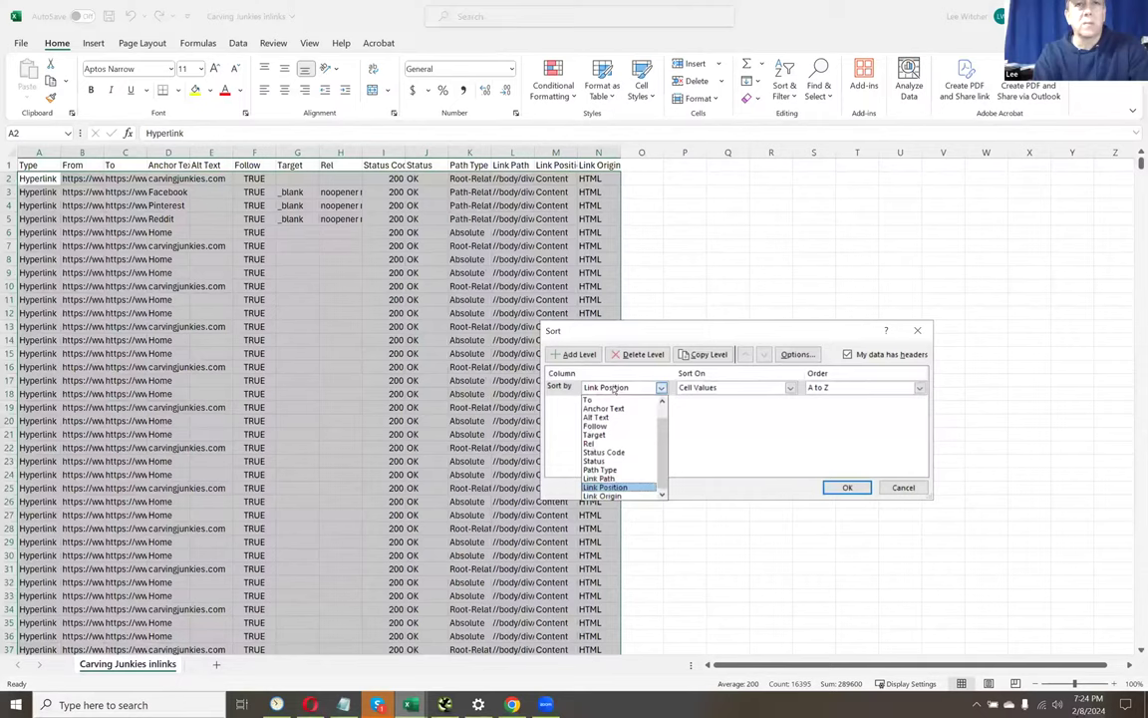
{"action": "left_click", "coordinate": [590, 400]}
{"action": "left_click", "coordinate": [578, 354]}
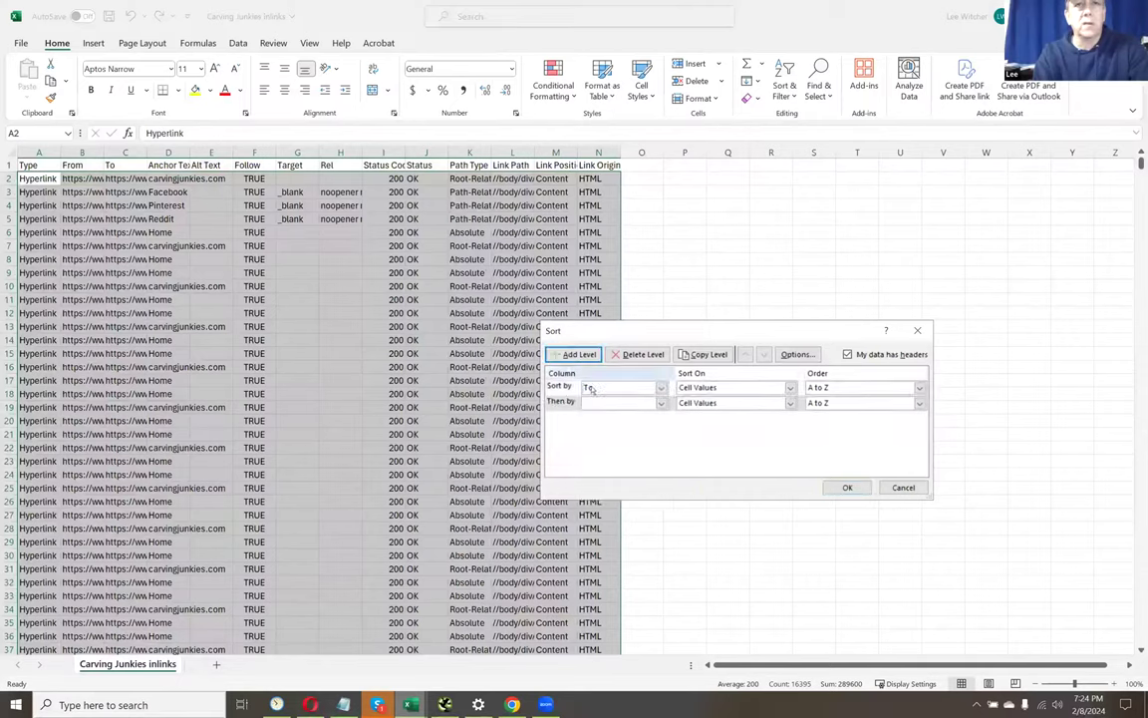
{"action": "left_click", "coordinate": [593, 406]}
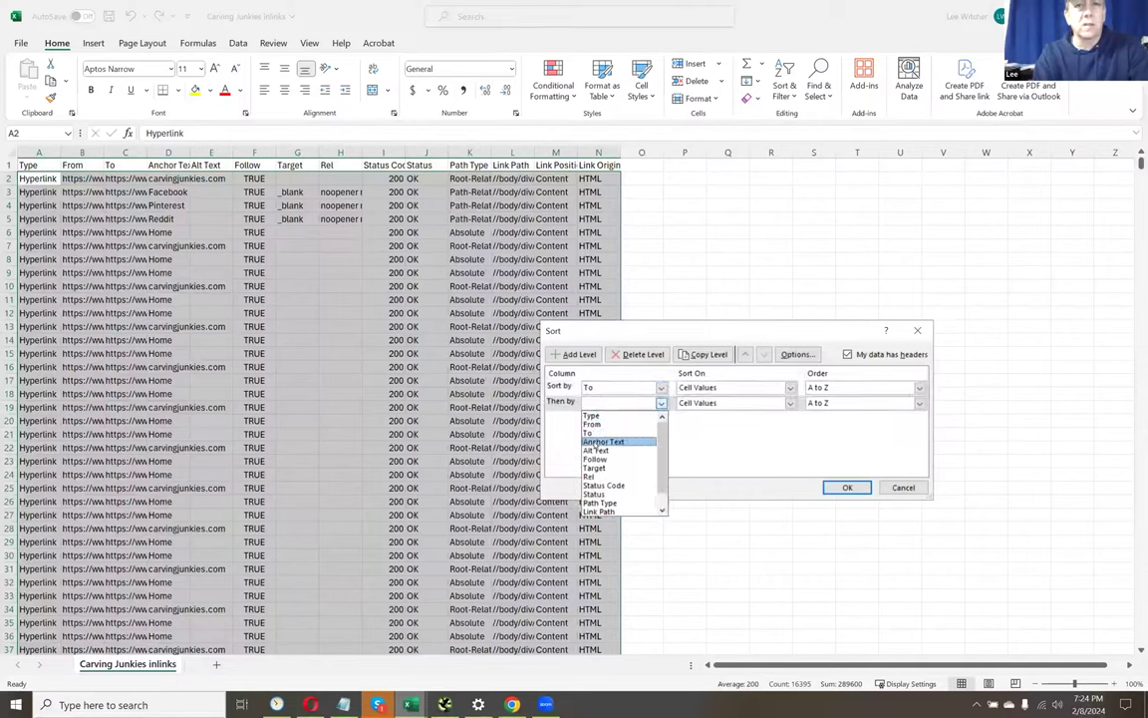
{"action": "left_click", "coordinate": [594, 446]}
{"action": "key", "text": "Return"}
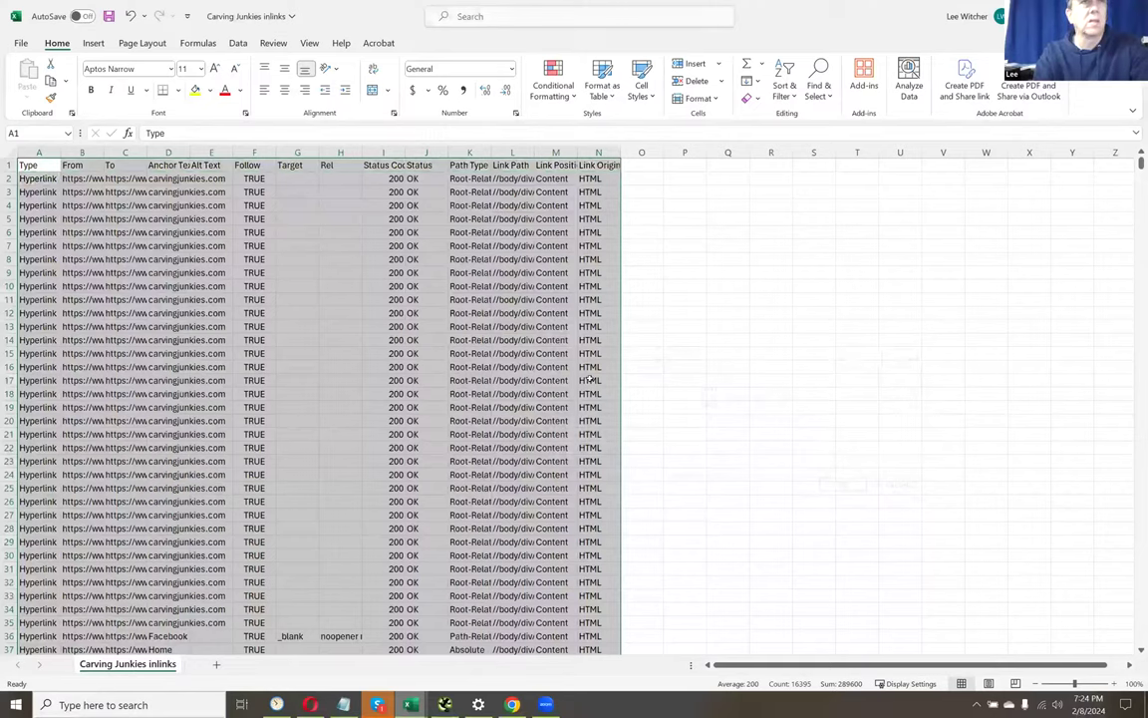
- Fit the widths of the From, To and Anchor Text columns to their contents
{"action": "left_click", "coordinate": [92, 151]}
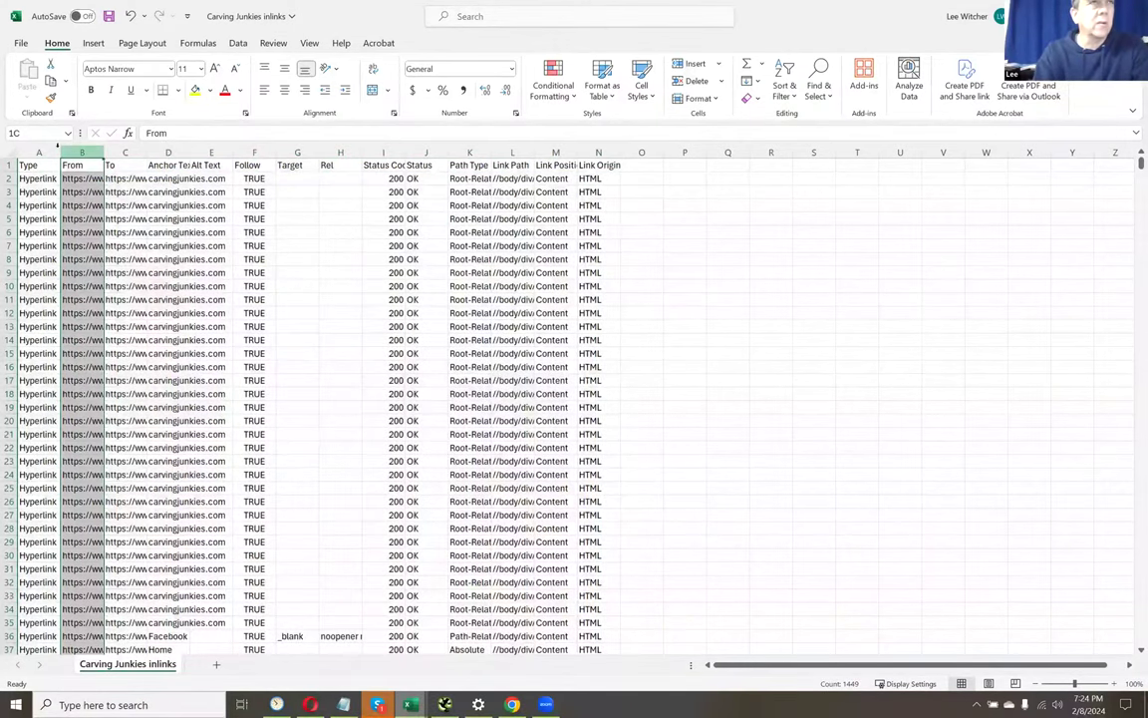
{"action": "left_click_drag", "start_coordinate": [57, 145], "coordinate": [171, 151]}
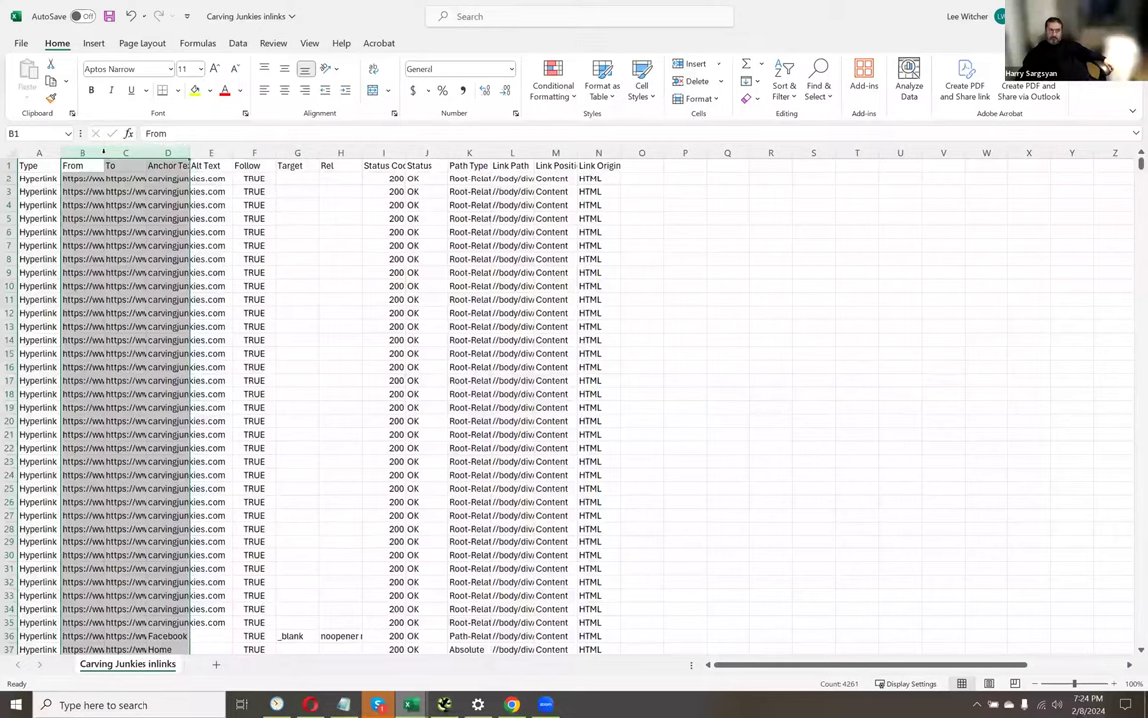
{"action": "double_click", "coordinate": [103, 151]}
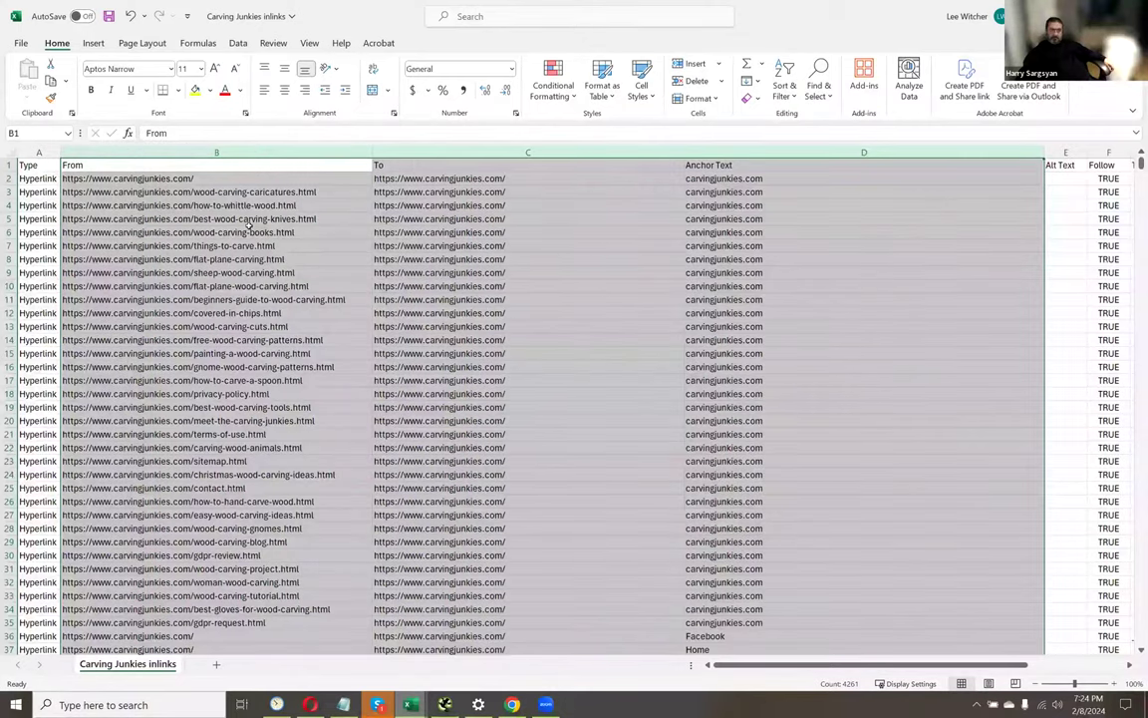
- Examine the anchor texts of links to the home page, from the carvingjunkies.com rows through the Facebook and Home rows
{"action": "key", "text": "Down"}
{"action": "key", "text": "Right"}
{"action": "key", "text": "Right"}
{"action": "key", "text": "Left"}
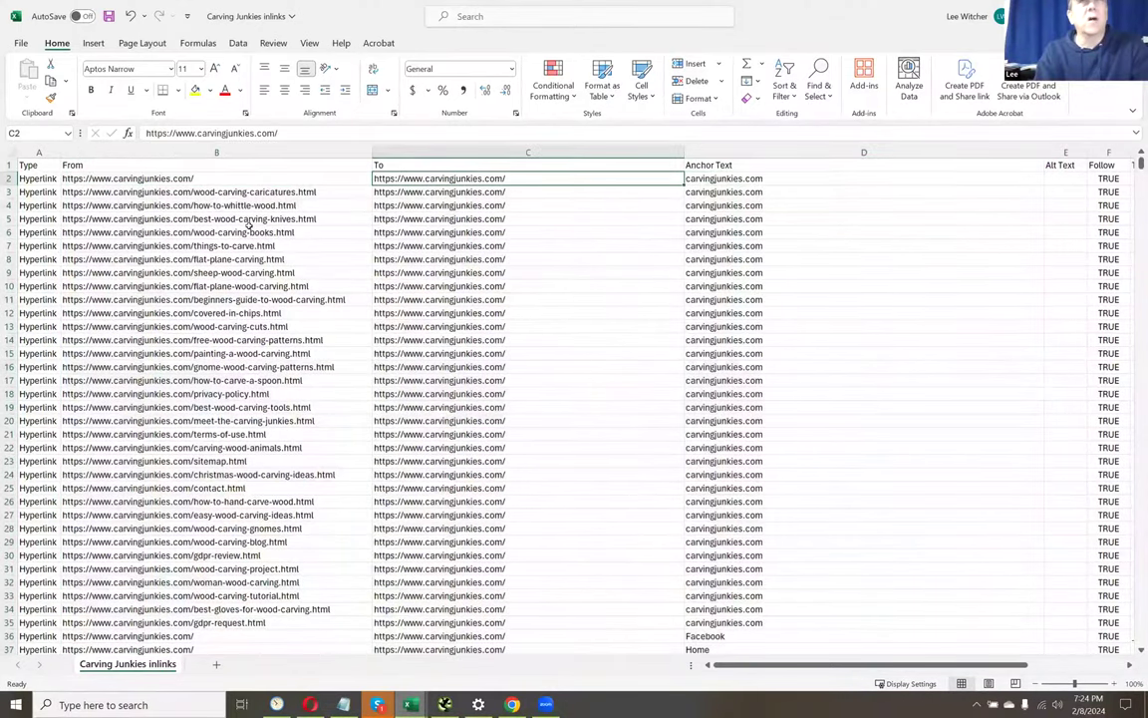
{"action": "key", "text": "Right"}
{"action": "key", "text": "Down"}
{"action": "key", "text": "Down"}
{"action": "key", "text": "Down"}
{"action": "key", "text": "Down"}
{"action": "key", "text": "Down"}
{"action": "key", "text": "Down"}
{"action": "key", "text": "Down"}
{"action": "key", "text": "Down"}
{"action": "key", "text": "Down"}
{"action": "key", "text": "Down"}
{"action": "key", "text": "Down"}
{"action": "key", "text": "Down"}
{"action": "key", "text": "Down"}
{"action": "key", "text": "Down"}
{"action": "key", "text": "Down"}
{"action": "key", "text": "Down"}
{"action": "key", "text": "Down"}
{"action": "key", "text": "Down"}
{"action": "key", "text": "Down"}
{"action": "key", "text": "Down"}
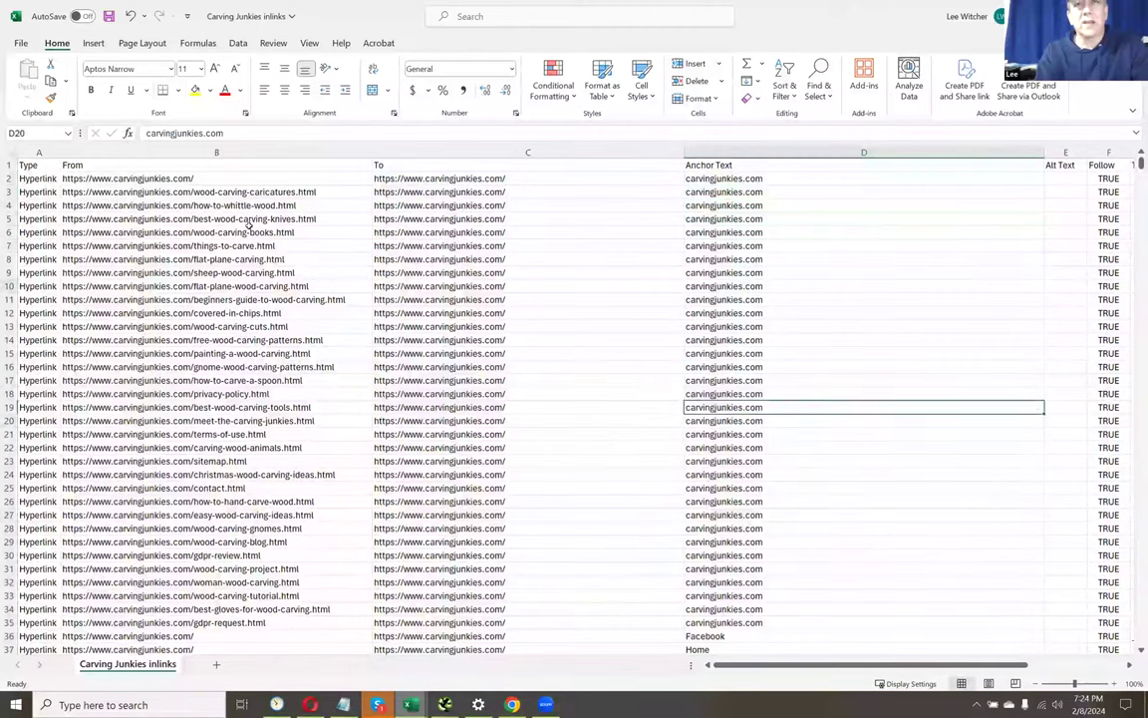
{"action": "key", "text": "Up"}
{"action": "key", "text": "Up"}
{"action": "key", "text": "Up"}
{"action": "key", "text": "Up"}
{"action": "key", "text": "Up"}
{"action": "key", "text": "Up"}
{"action": "key", "text": "Up"}
{"action": "key", "text": "Up"}
{"action": "key", "text": "Up"}
{"action": "key", "text": "Up"}
{"action": "key", "text": "Up"}
{"action": "key", "text": "Up"}
{"action": "key", "text": "Up"}
{"action": "key", "text": "Up"}
{"action": "key", "text": "Up"}
{"action": "key", "text": "Up"}
{"action": "key", "text": "Up"}
{"action": "key", "text": "Up"}
{"action": "key", "text": "Up"}
{"action": "key", "text": "Up"}
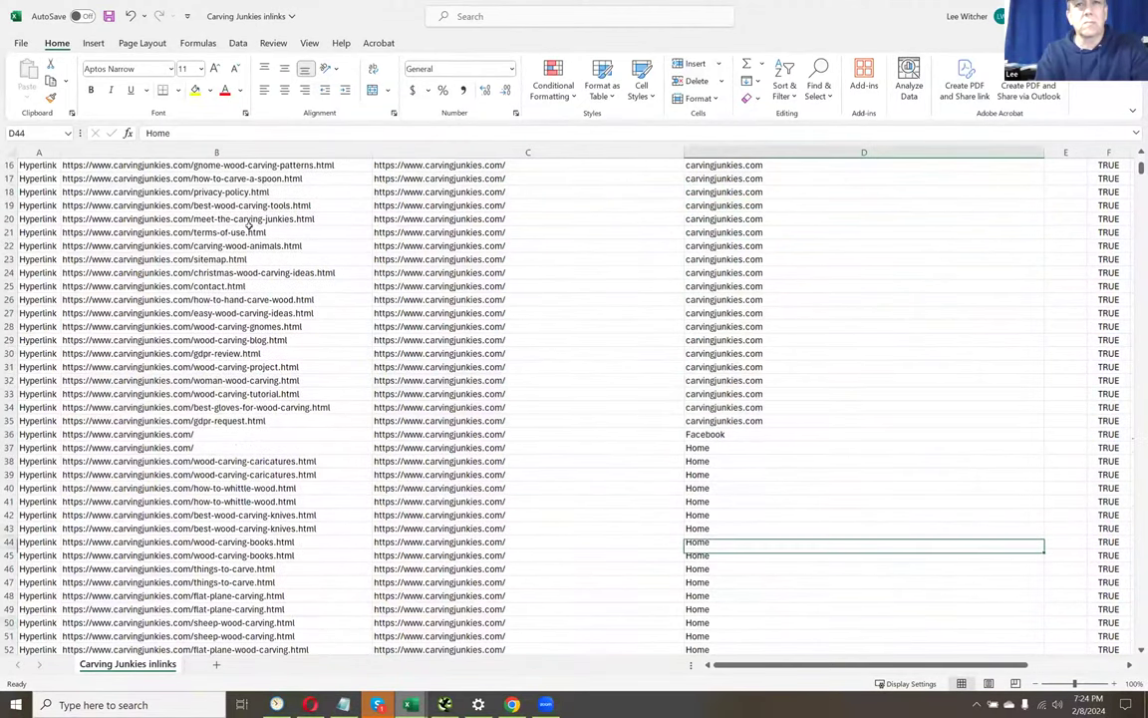
{"action": "key", "text": "Down"}
{"action": "key", "text": "Down"}
{"action": "key", "text": "Down"}
{"action": "key", "text": "Down"}
{"action": "key", "text": "Down"}
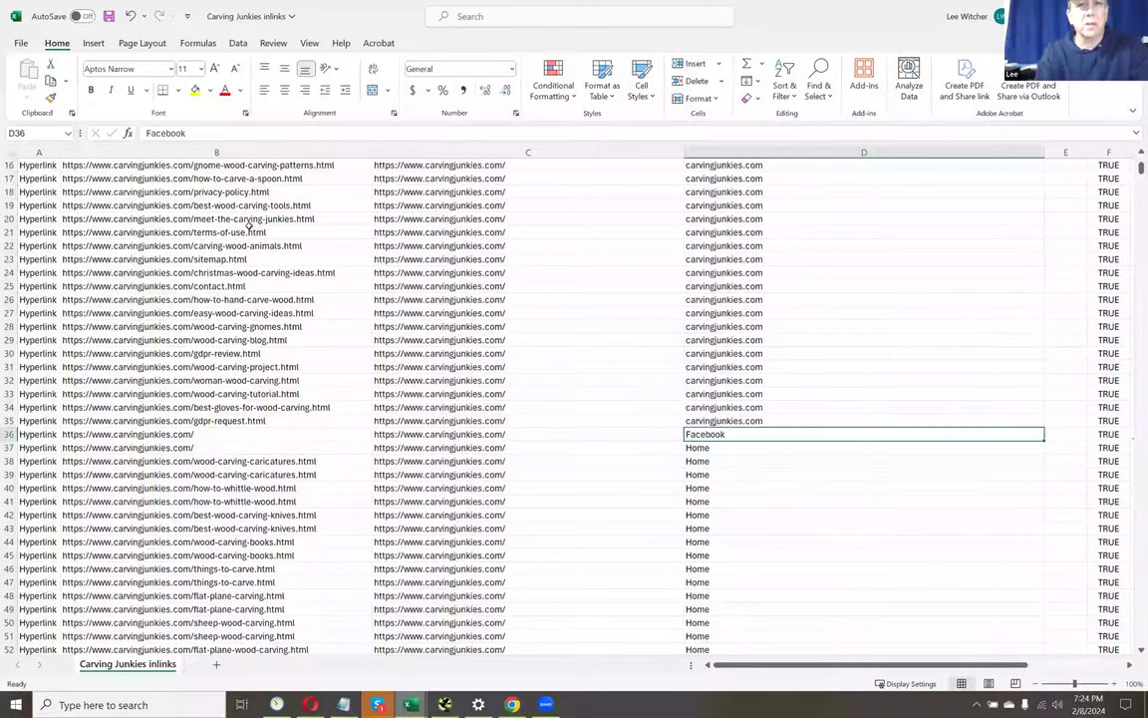
- Check the From and To cells of the Facebook anchor in row 36 and copy its From URL
{"action": "key", "text": "Left"}
{"action": "key", "text": "Left"}
{"action": "key", "text": "Right"}
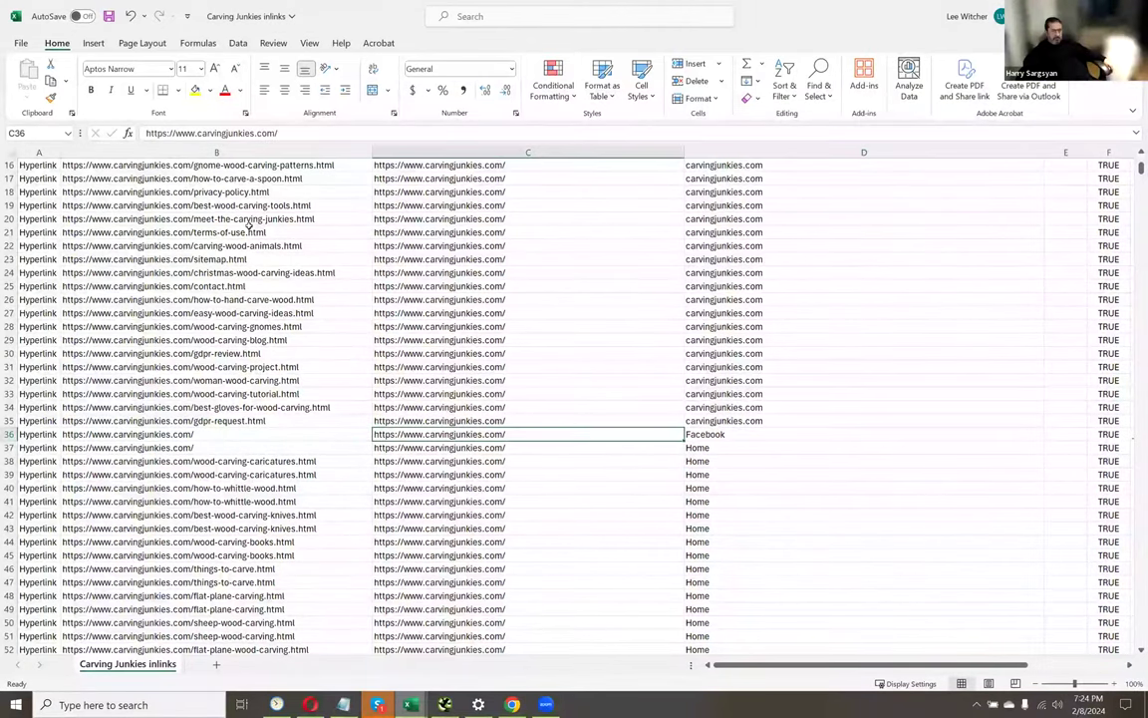
{"action": "key", "text": "Right"}
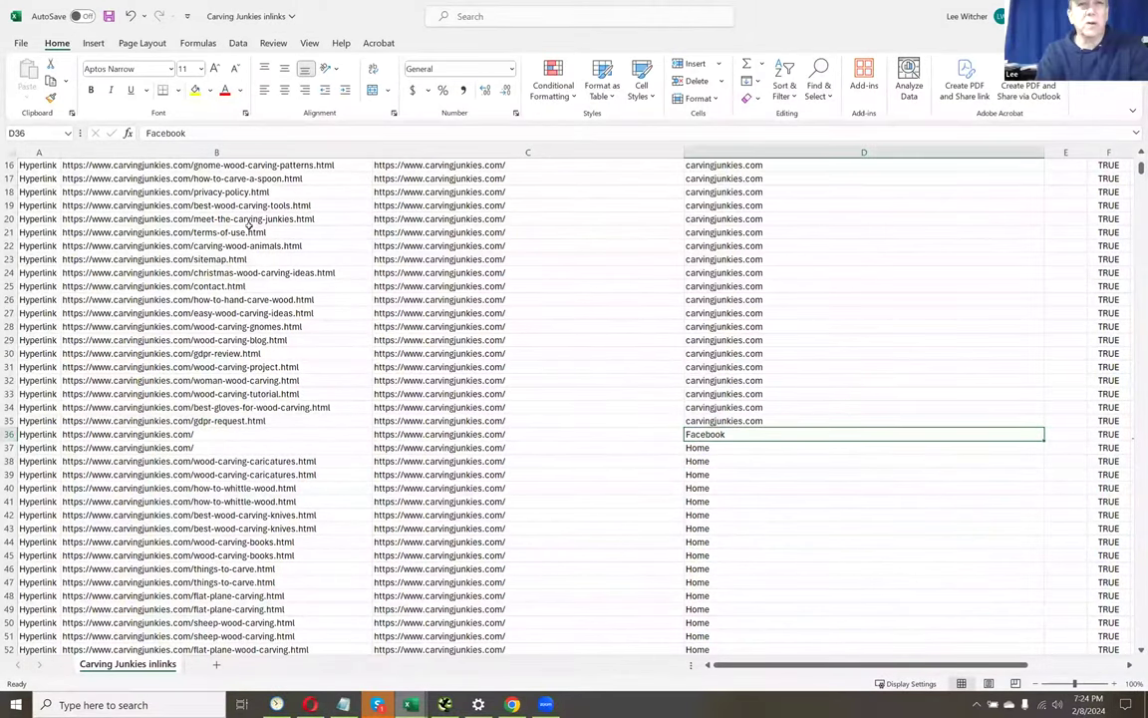
{"action": "key", "text": "Left"}
{"action": "key", "text": "Left"}
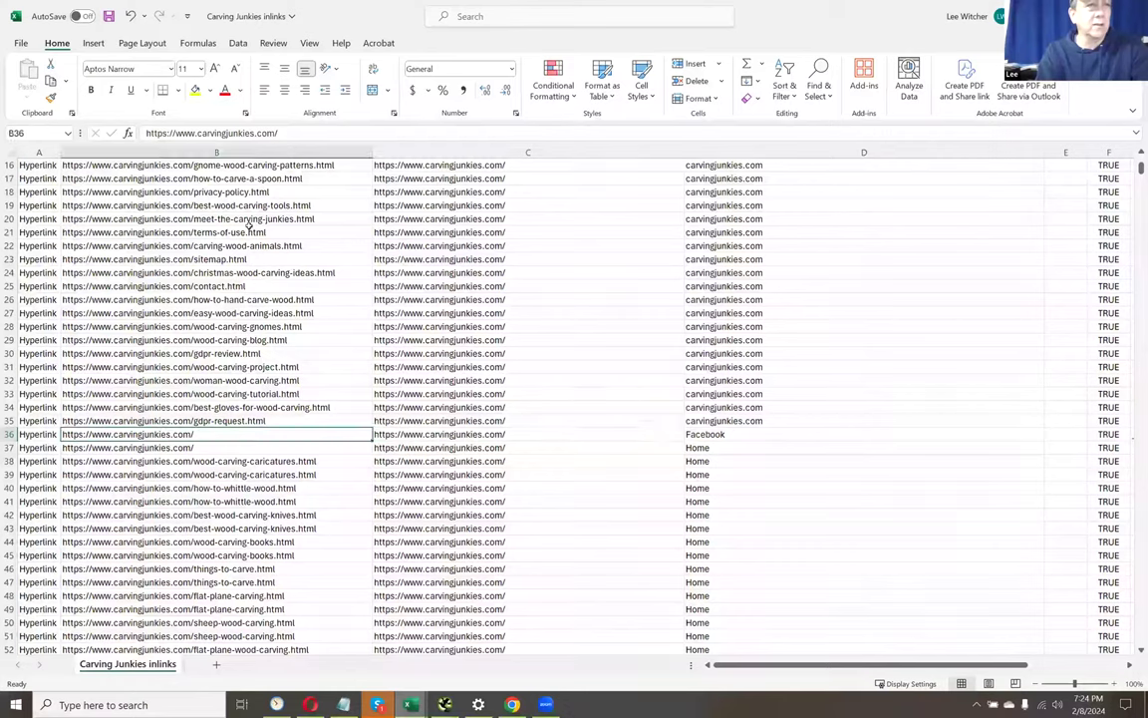
{"action": "key", "text": "ctrl+c"}
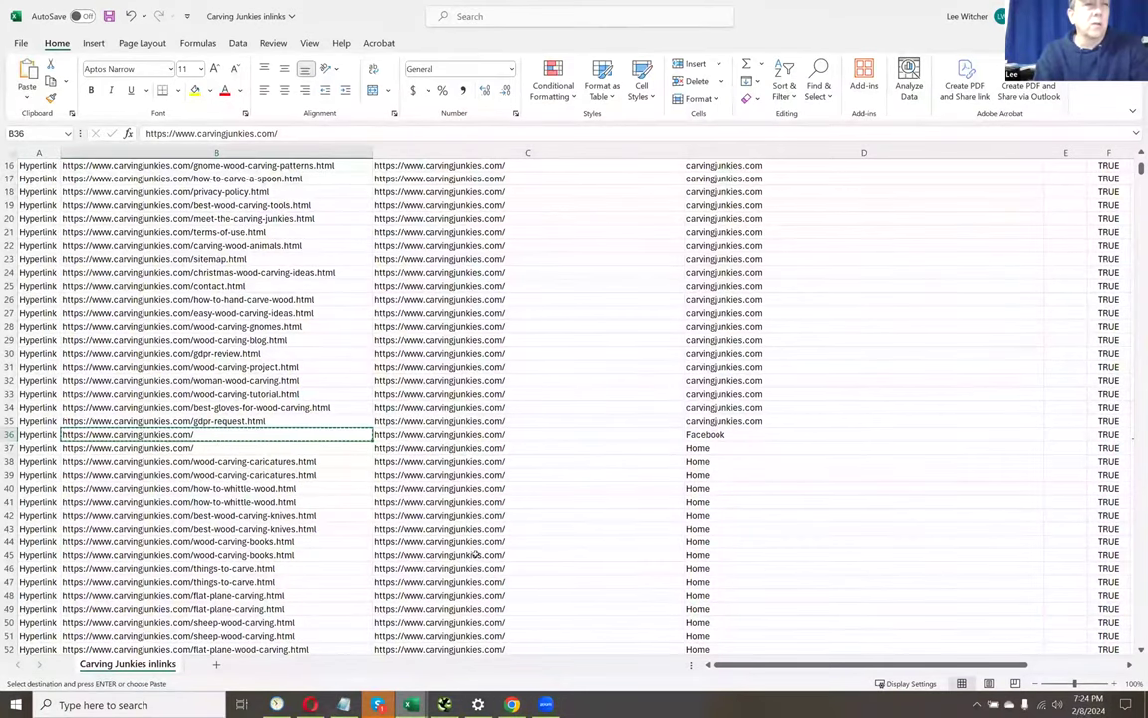
- Load the copied Carving Junkies URL in Chrome and search the page for "face"
{"action": "mouse_move", "coordinate": [511, 705]}
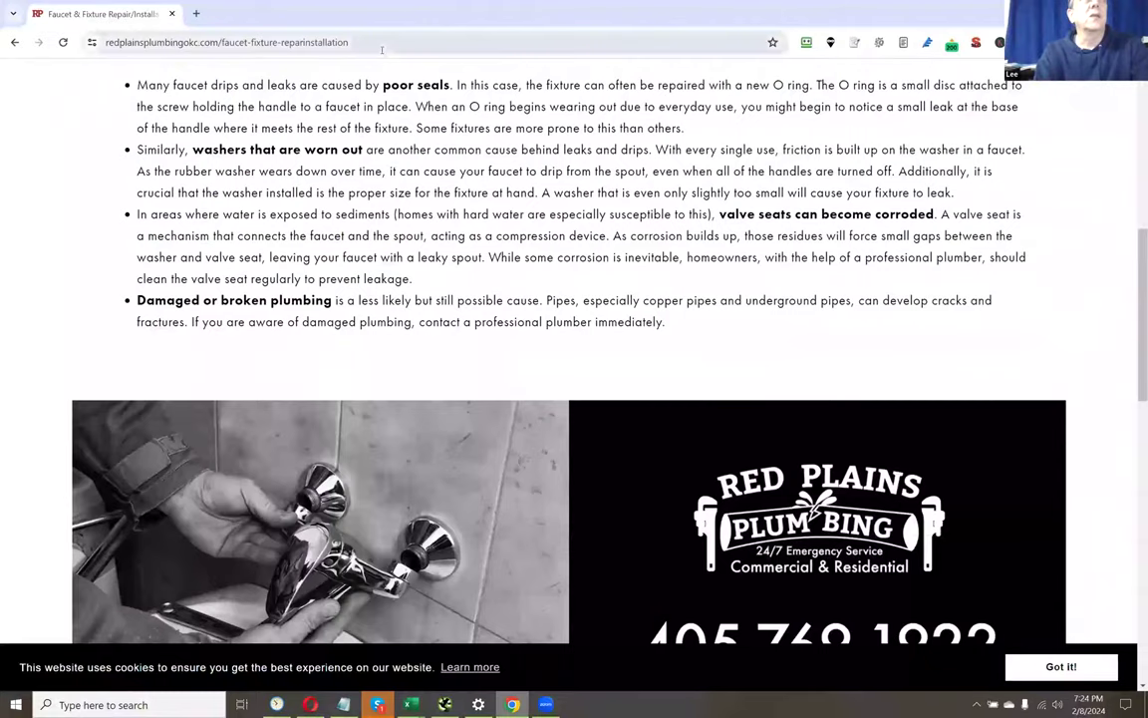
{"action": "left_click", "coordinate": [382, 44]}
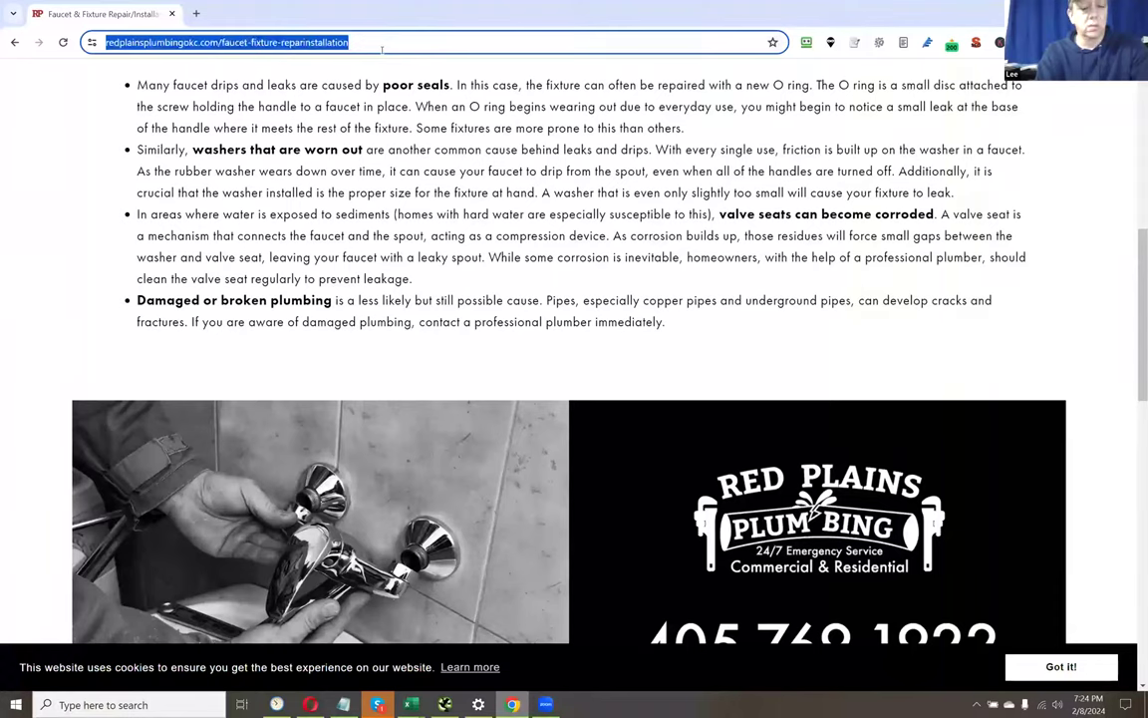
{"action": "key", "text": "ctrl+v"}
{"action": "key", "text": "Return"}
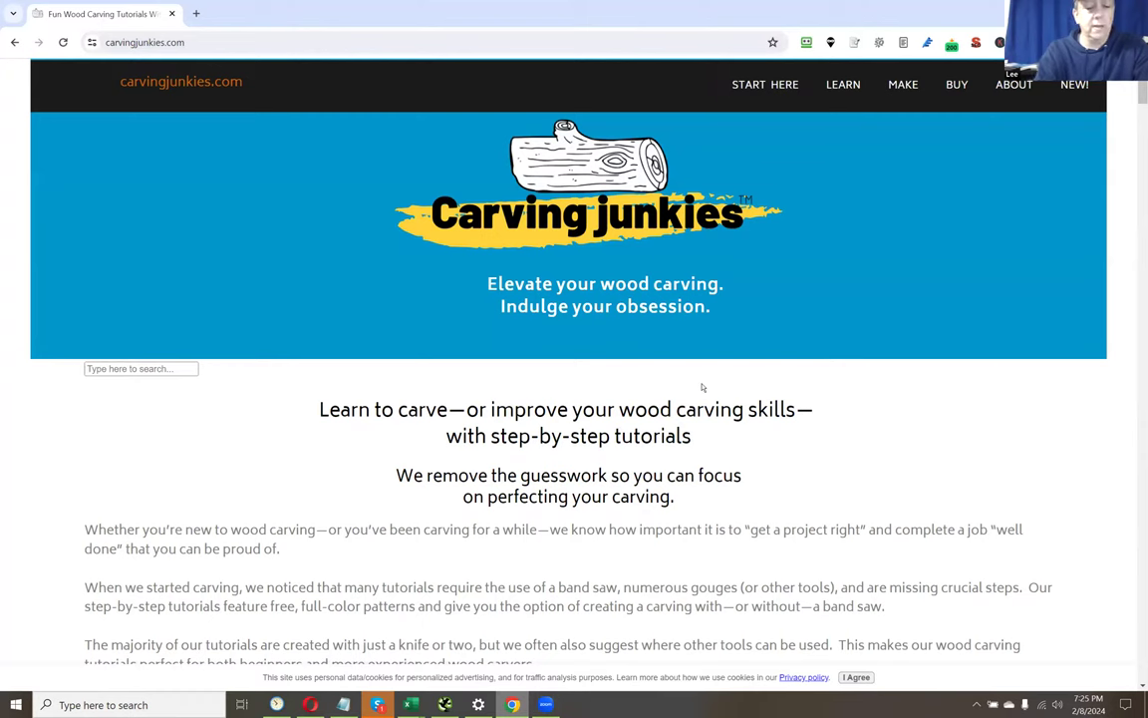
{"action": "key", "text": "ctrl+f"}
{"action": "type", "text": "face"}
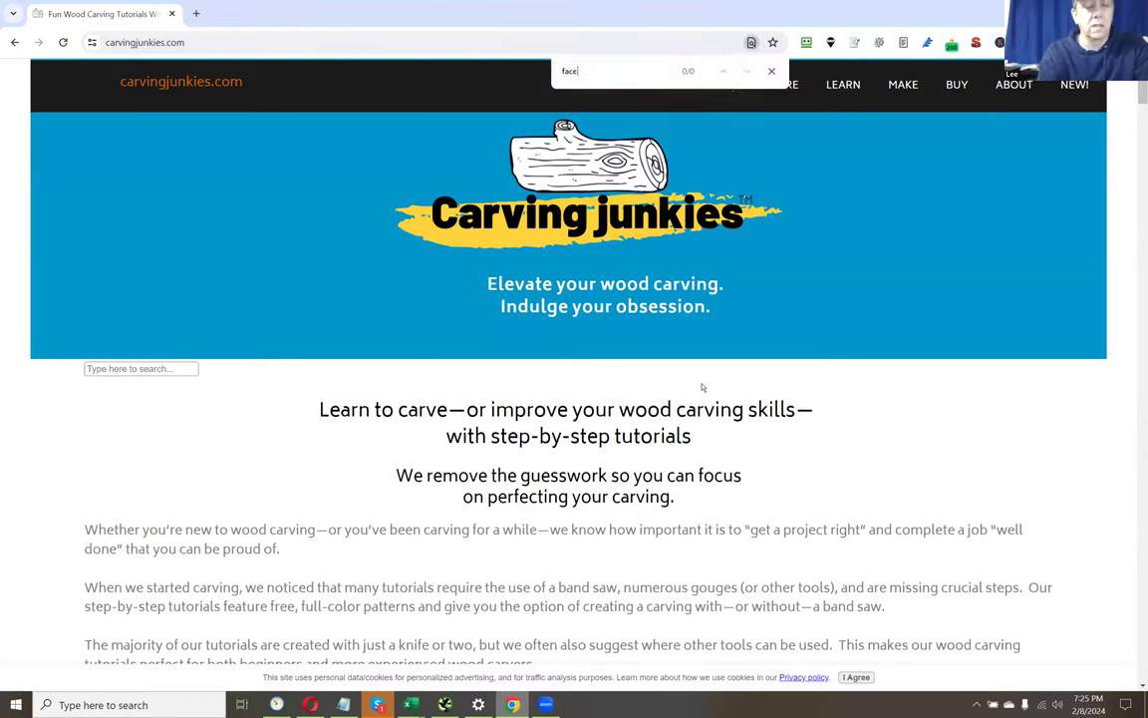
- Complete the page search term as "facebook", check for matches on the Carving Junkies home page, and close the search
{"action": "type", "text": "boo"}
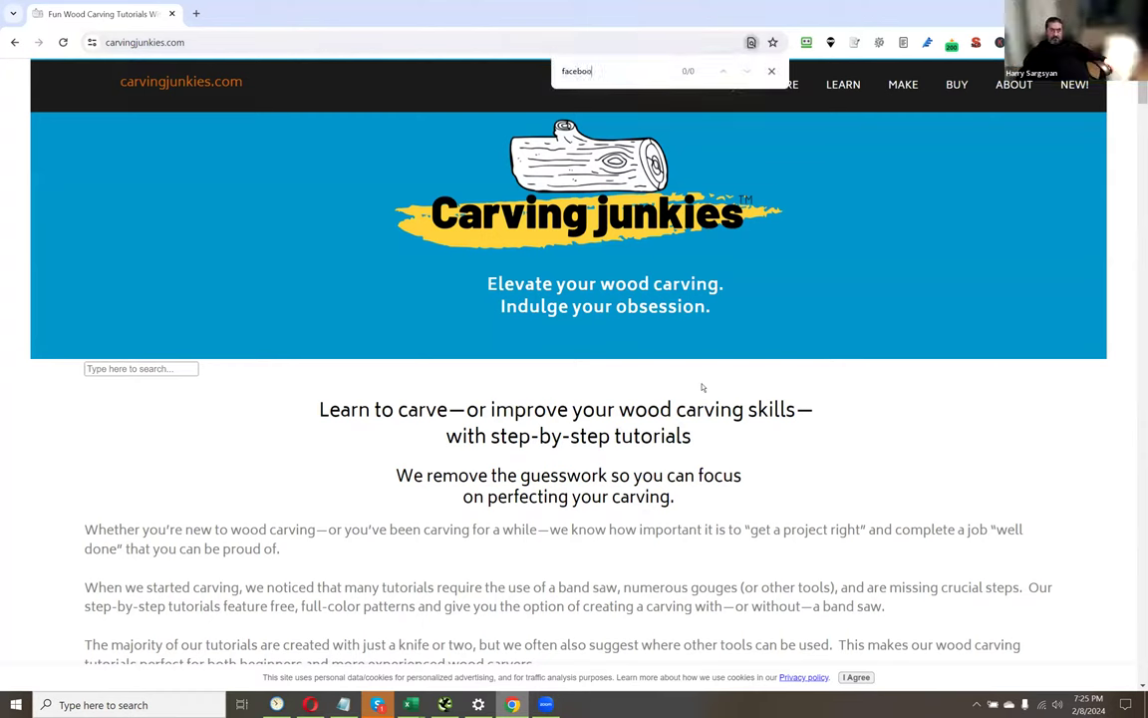
{"action": "type", "text": "k"}
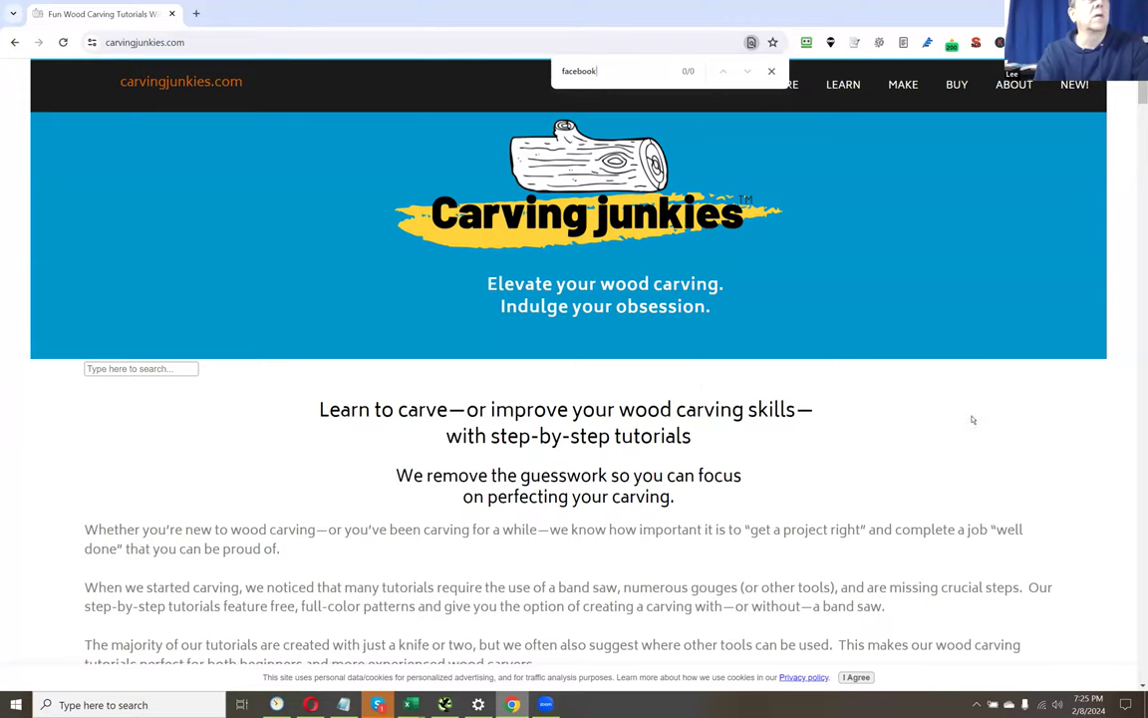
{"action": "left_click", "coordinate": [770, 72]}
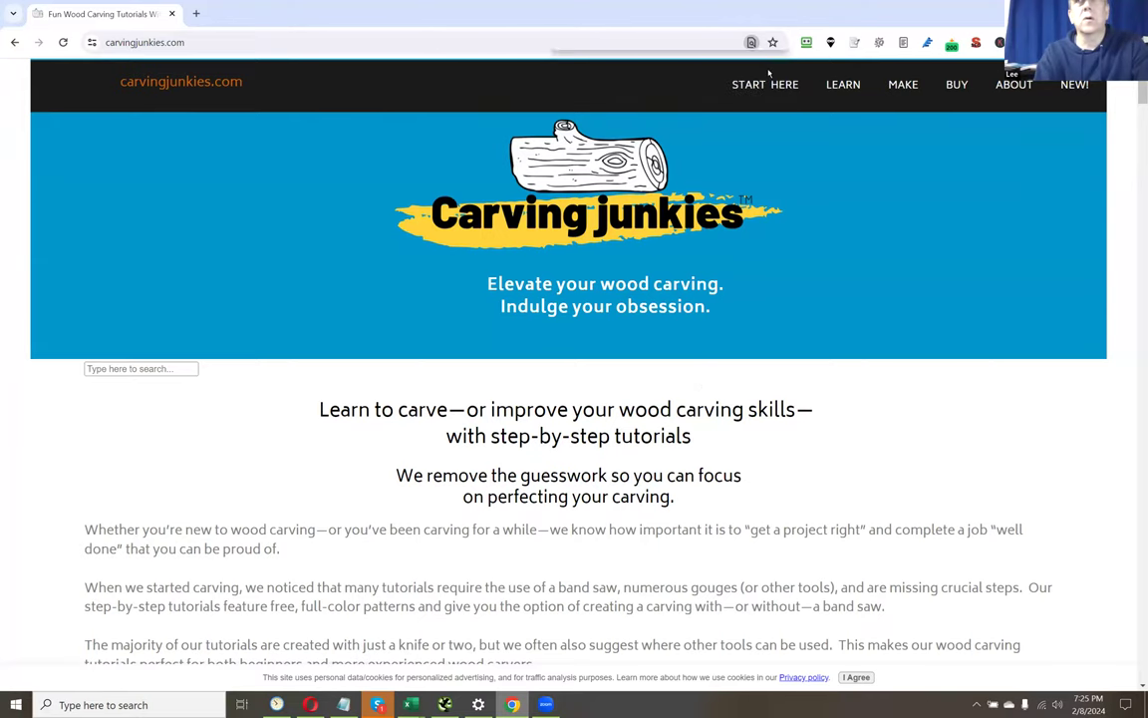
- Look through the whole Carving Junkies home page for Facebook links, down to the share icons and footer
{"action": "scroll", "coordinate": [895, 429], "scroll_direction": "down", "scroll_amount": 3}
{"action": "scroll", "coordinate": [895, 428], "scroll_direction": "down", "scroll_amount": 10}
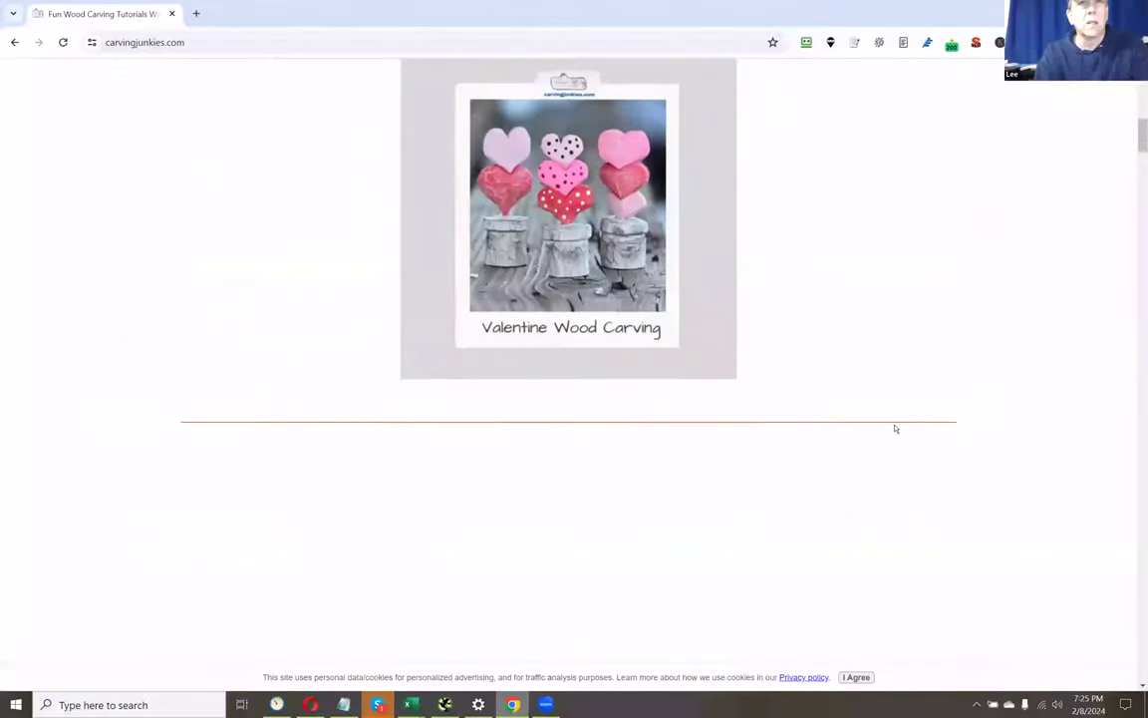
{"action": "scroll", "coordinate": [895, 429], "scroll_direction": "down", "scroll_amount": 4}
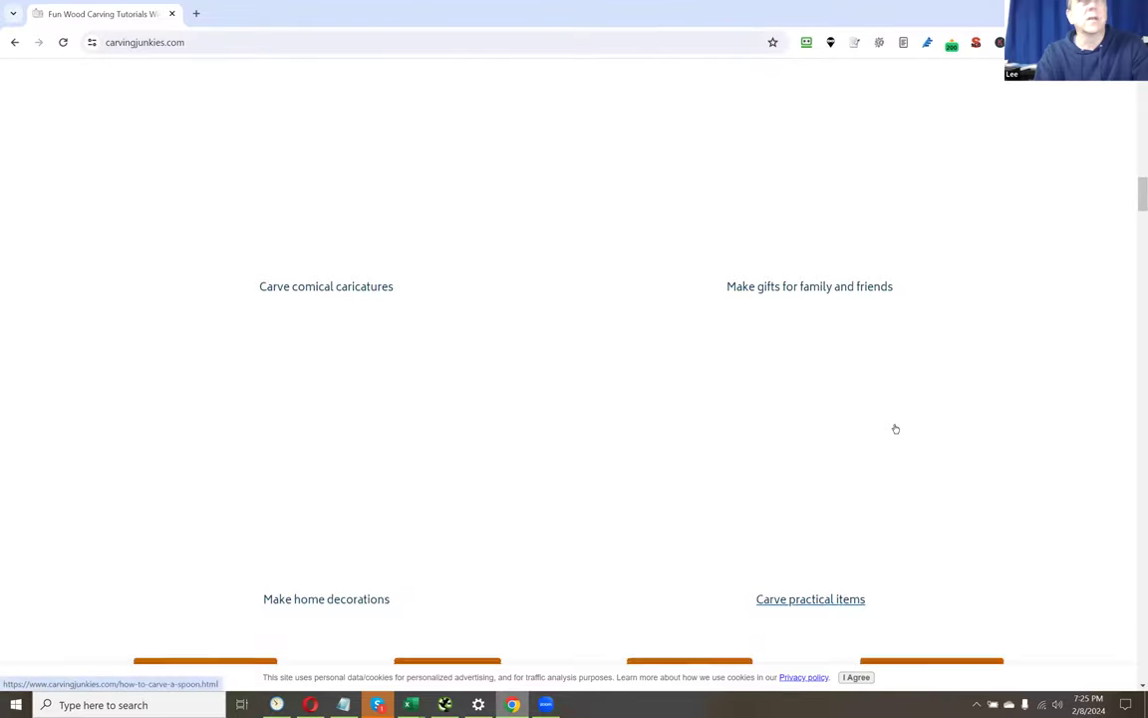
{"action": "scroll", "coordinate": [895, 429], "scroll_direction": "down", "scroll_amount": 10}
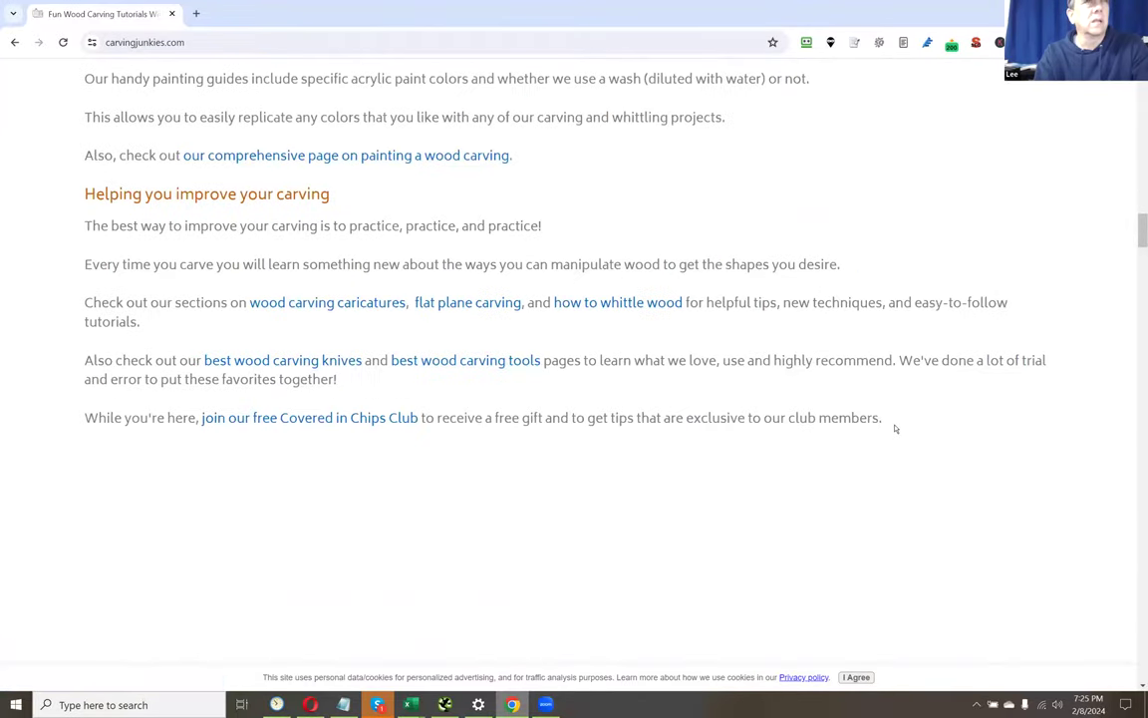
{"action": "scroll", "coordinate": [895, 429], "scroll_direction": "down", "scroll_amount": 3}
{"action": "scroll", "coordinate": [895, 429], "scroll_direction": "up", "scroll_amount": 12}
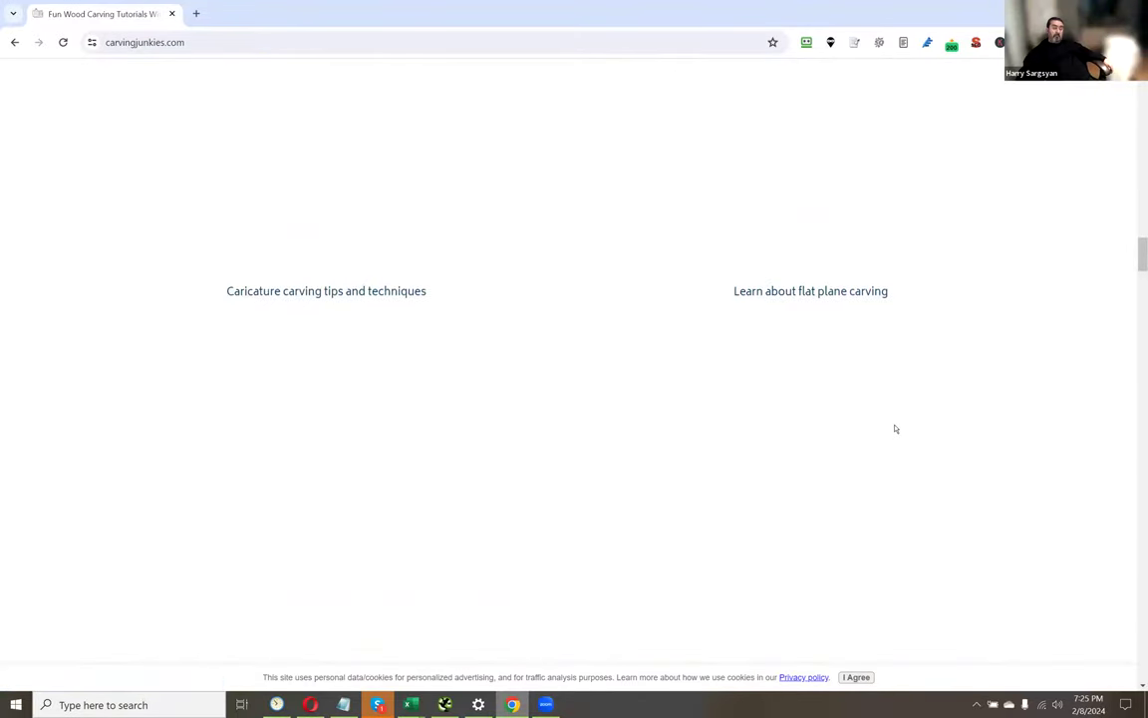
{"action": "scroll", "coordinate": [895, 426], "scroll_direction": "up", "scroll_amount": 10}
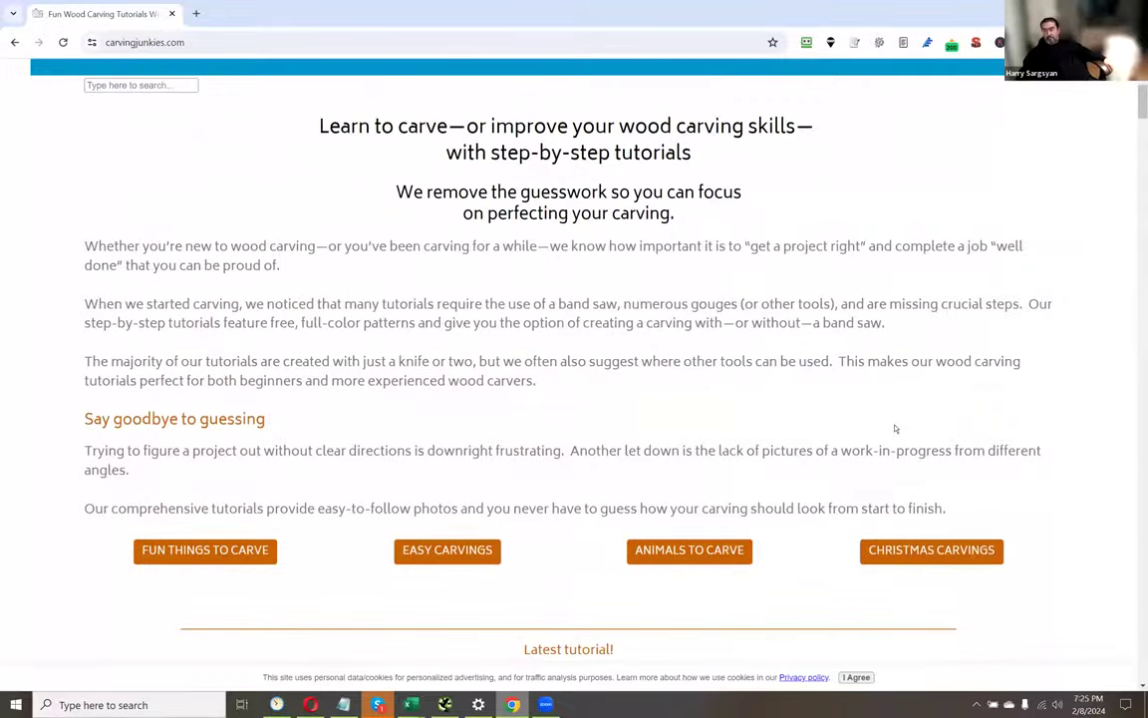
{"action": "scroll", "coordinate": [895, 429], "scroll_direction": "down", "scroll_amount": 12}
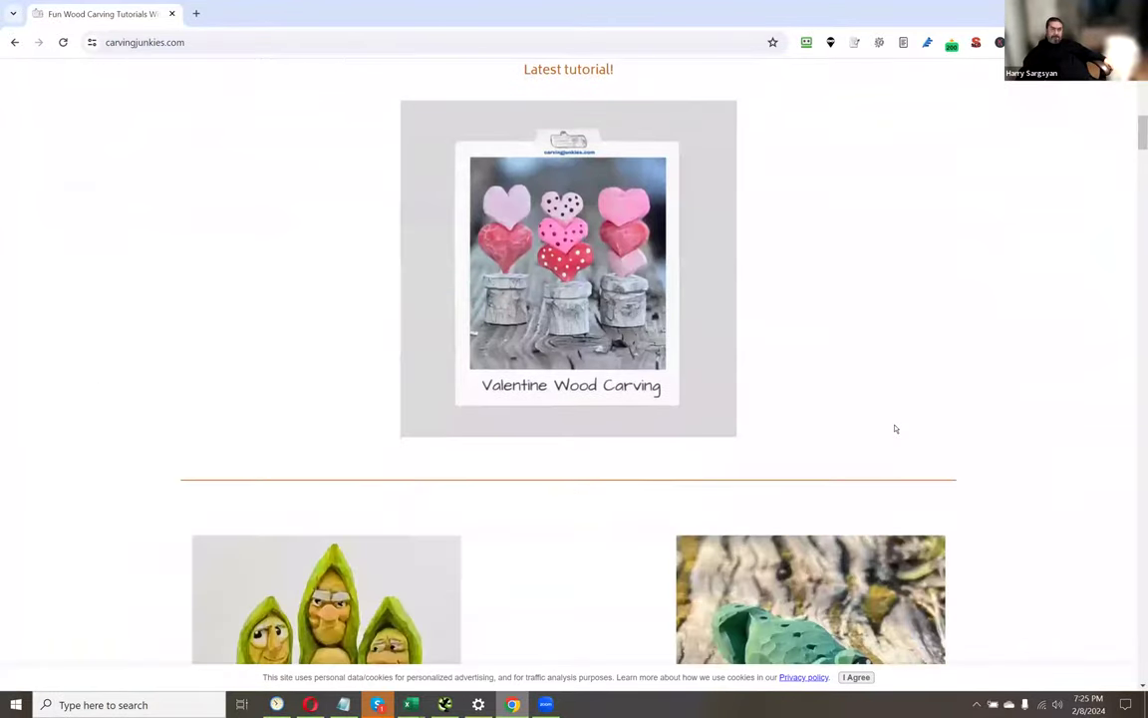
{"action": "scroll", "coordinate": [895, 429], "scroll_direction": "down", "scroll_amount": 15}
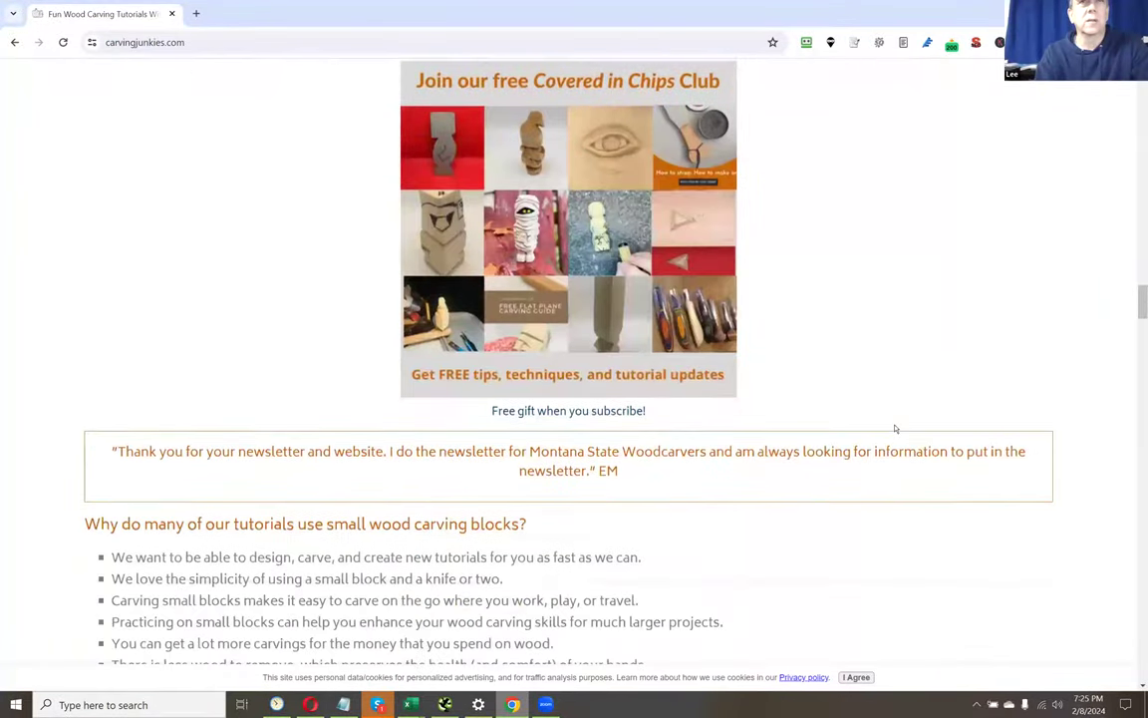
{"action": "scroll", "coordinate": [895, 429], "scroll_direction": "down", "scroll_amount": 15}
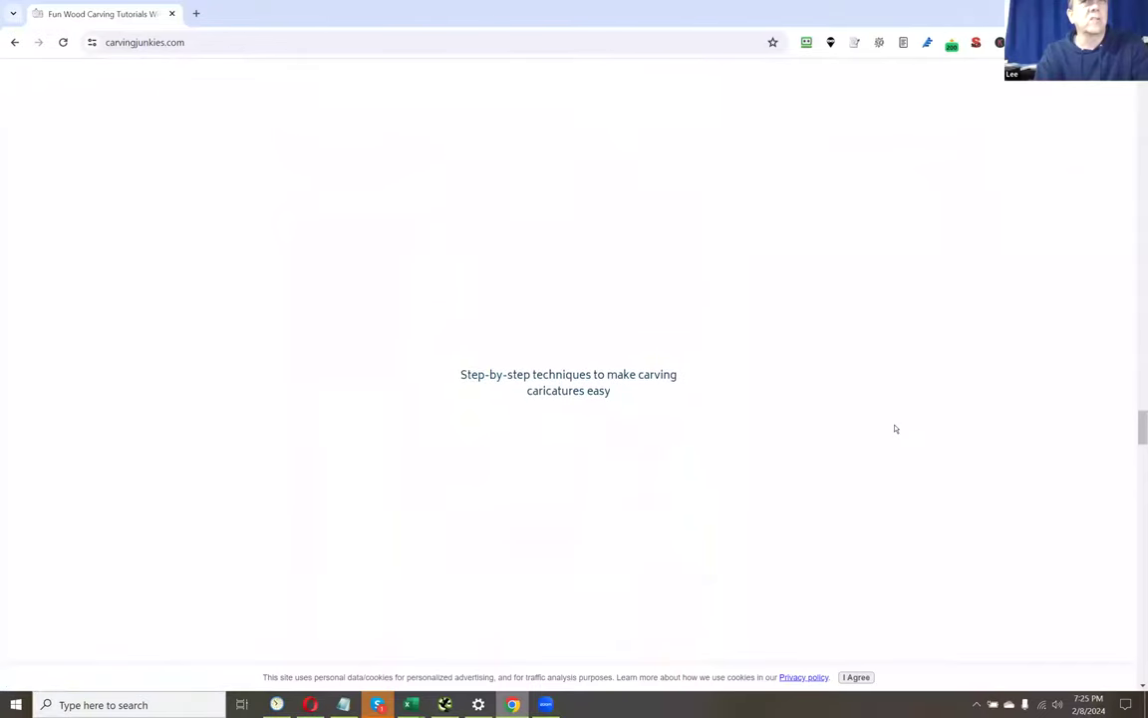
{"action": "scroll", "coordinate": [895, 429], "scroll_direction": "down", "scroll_amount": 20}
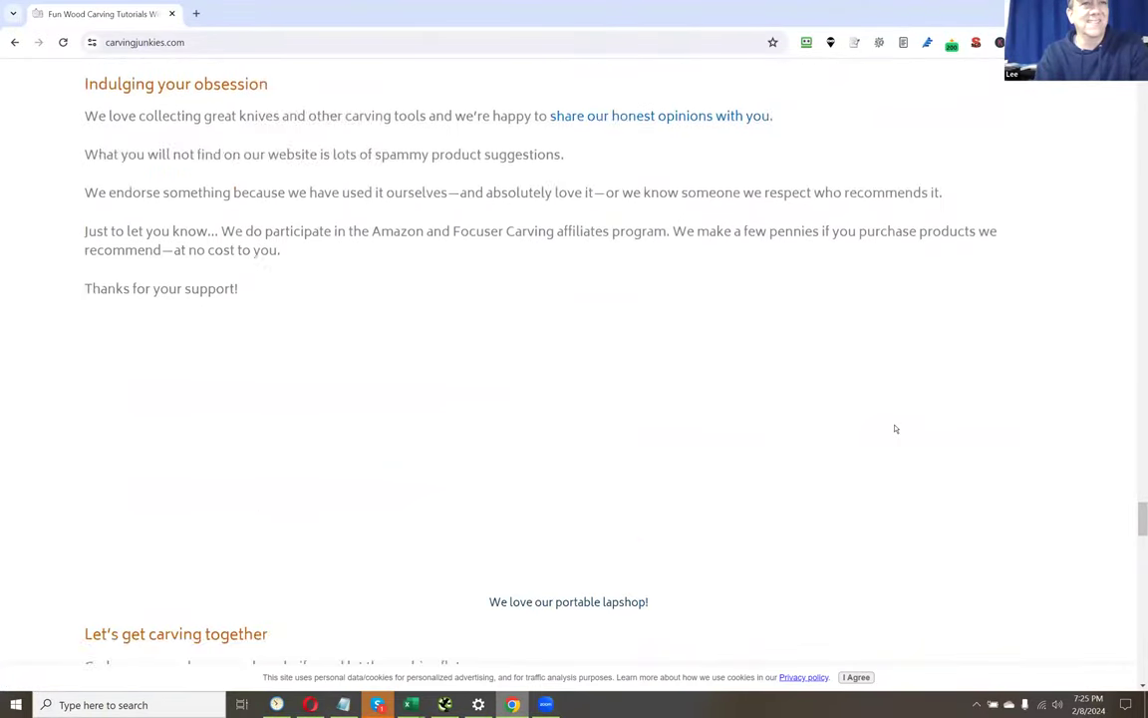
{"action": "scroll", "coordinate": [895, 429], "scroll_direction": "down", "scroll_amount": 10}
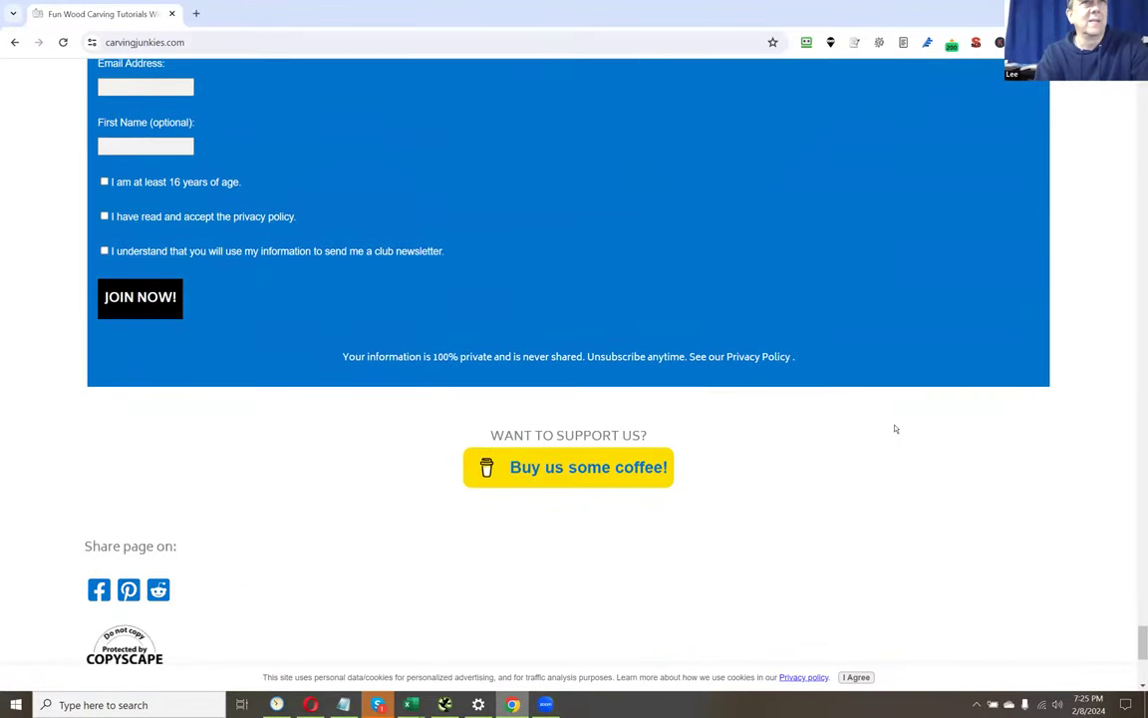
{"action": "scroll", "coordinate": [895, 429], "scroll_direction": "up", "scroll_amount": 1}
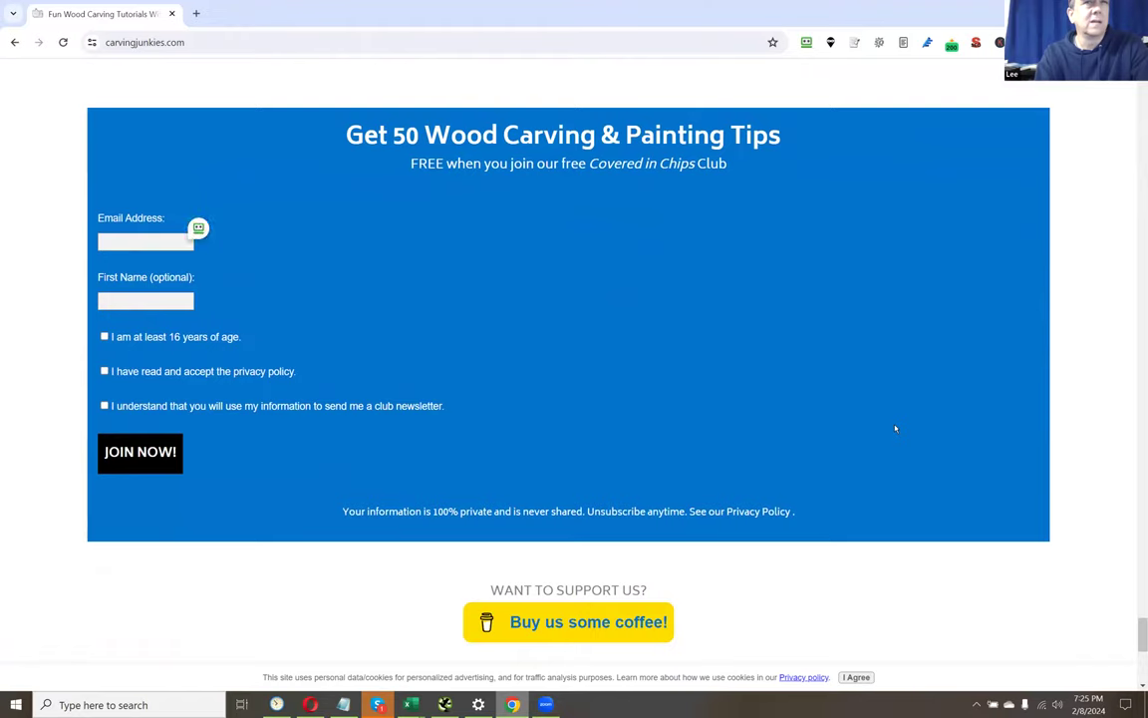
{"action": "scroll", "coordinate": [895, 429], "scroll_direction": "down", "scroll_amount": 2}
{"action": "scroll", "coordinate": [895, 429], "scroll_direction": "down", "scroll_amount": 2}
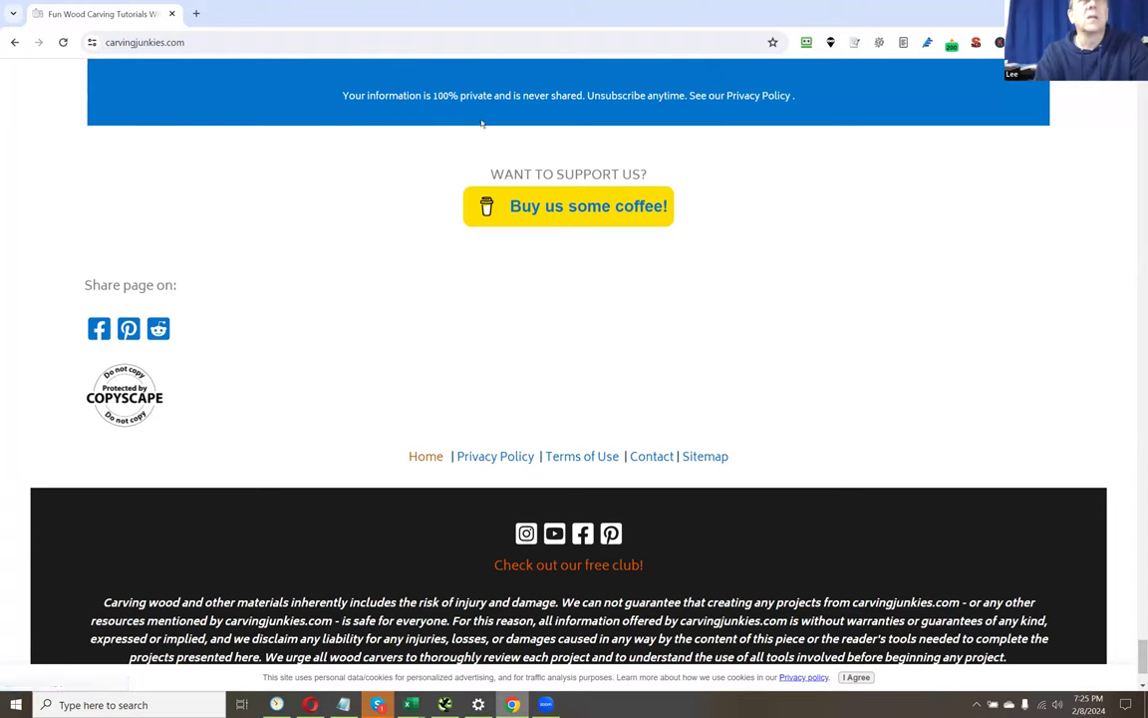
- Return to the Carving Junkies inlinks workbook in Excel and go through the Home anchor texts below row 36
{"action": "mouse_move", "coordinate": [410, 703]}
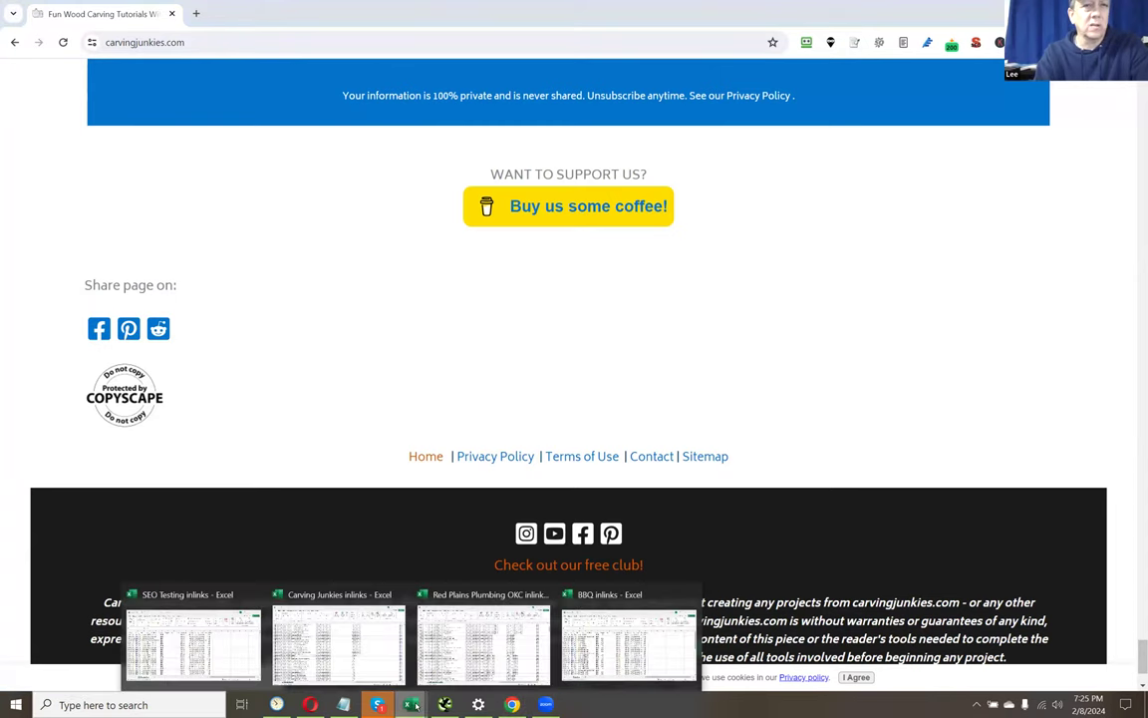
{"action": "left_click", "coordinate": [369, 649]}
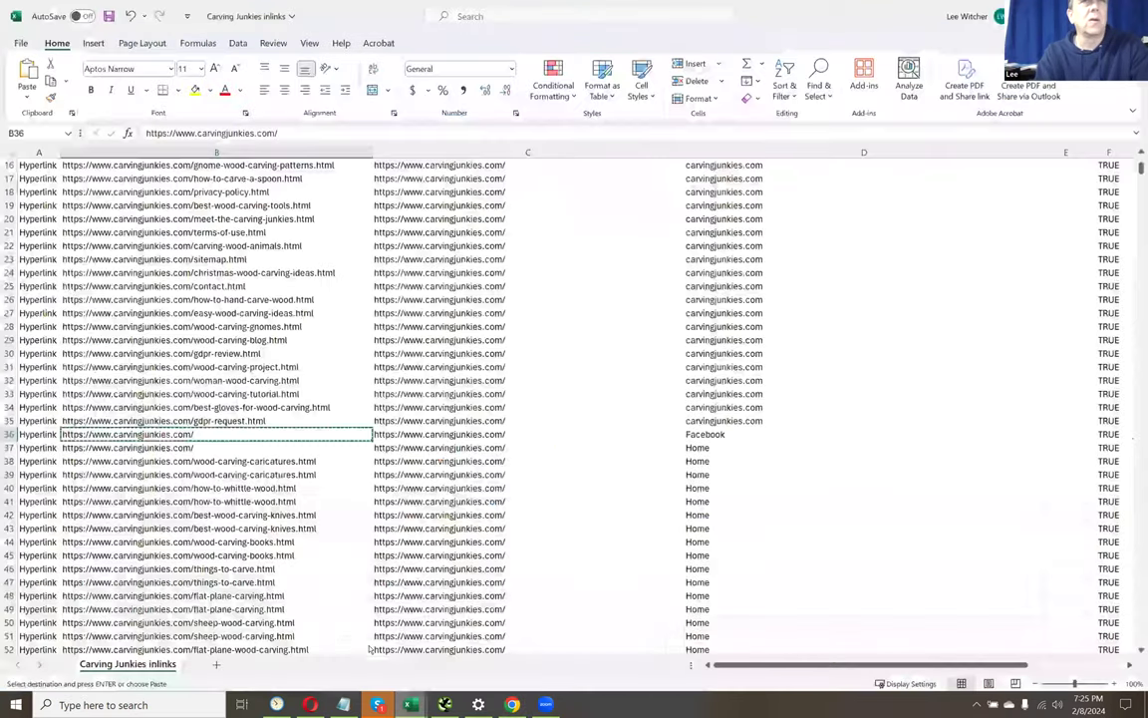
{"action": "key", "text": "Right"}
{"action": "key", "text": "Right"}
{"action": "key", "text": "Down"}
{"action": "key", "text": "Down"}
{"action": "key", "text": "Down"}
{"action": "key", "text": "Down"}
{"action": "key", "text": "Down"}
{"action": "key", "text": "Down"}
{"action": "key", "text": "Down"}
{"action": "key", "text": "Down"}
{"action": "key", "text": "Down"}
{"action": "key", "text": "Down"}
{"action": "key", "text": "Down"}
{"action": "key", "text": "Down"}
{"action": "key", "text": "Down"}
{"action": "key", "text": "Down"}
{"action": "key", "text": "Down"}
{"action": "key", "text": "Down"}
{"action": "key", "text": "Down"}
{"action": "key", "text": "Down"}
{"action": "key", "text": "Down"}
{"action": "key", "text": "Down"}
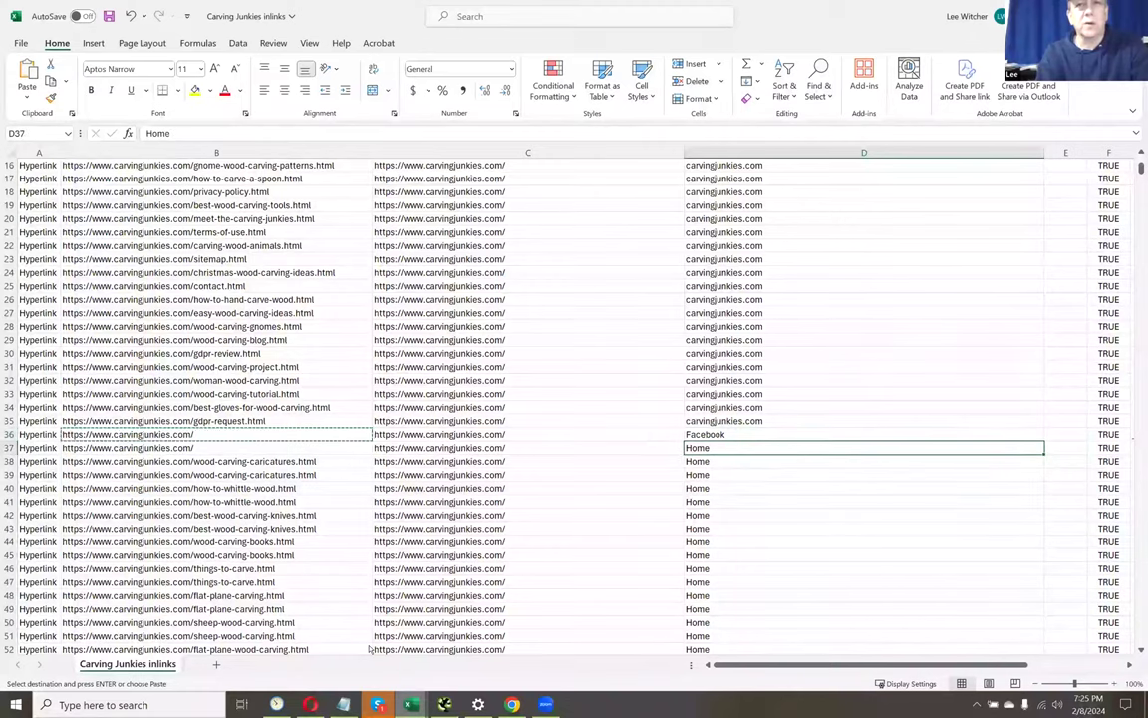
{"action": "key", "text": "Down"}
{"action": "key", "text": "Down"}
{"action": "key", "text": "Down"}
{"action": "key", "text": "Down"}
{"action": "key", "text": "Down"}
{"action": "key", "text": "Down"}
{"action": "key", "text": "Down"}
{"action": "key", "text": "Down"}
{"action": "key", "text": "Down"}
{"action": "key", "text": "Down"}
{"action": "key", "text": "Down"}
{"action": "key", "text": "Down"}
{"action": "key", "text": "Down"}
{"action": "key", "text": "Down"}
{"action": "key", "text": "Down"}
{"action": "key", "text": "Down"}
{"action": "key", "text": "Down"}
{"action": "key", "text": "Down"}
{"action": "key", "text": "Down"}
{"action": "key", "text": "Down"}
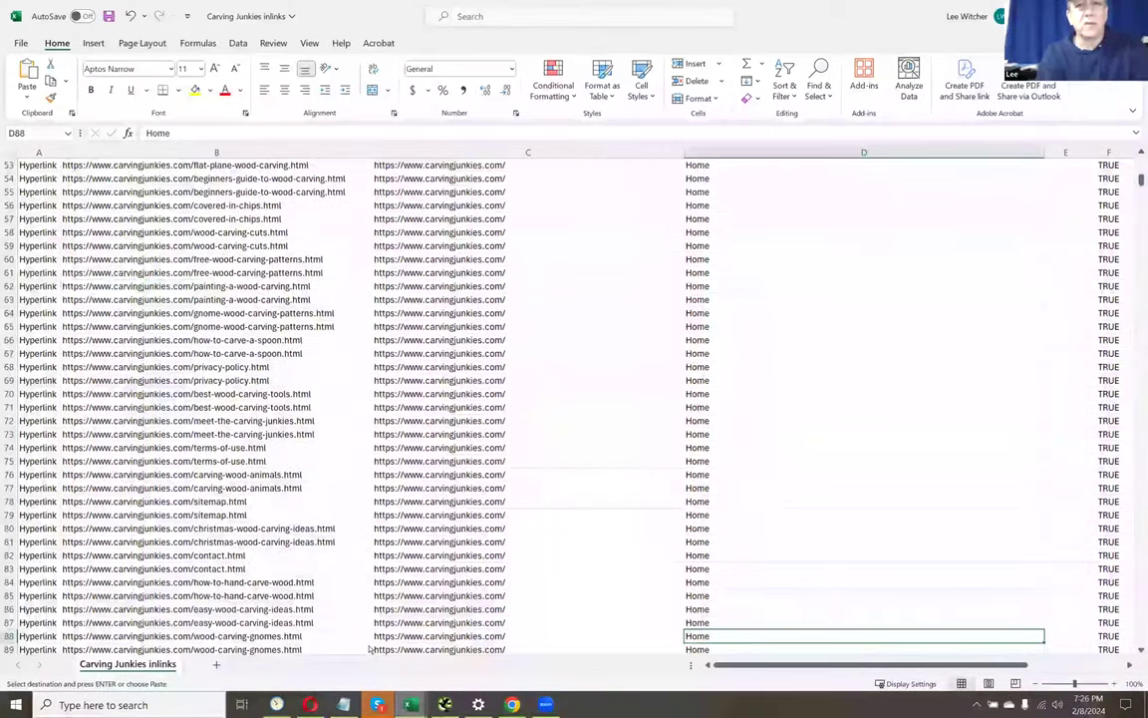
- Go to the end of the home page links and select the Pinterest and Reddit anchors in D99:D100
{"action": "key", "text": "Up"}
{"action": "key", "text": "Up"}
{"action": "key", "text": "Up"}
{"action": "key", "text": "Up"}
{"action": "key", "text": "Up"}
{"action": "key", "text": "Up"}
{"action": "key", "text": "Up"}
{"action": "key", "text": "Up"}
{"action": "key", "text": "Up"}
{"action": "key", "text": "Up"}
{"action": "key", "text": "Up"}
{"action": "key", "text": "Up"}
{"action": "key", "text": "Up"}
{"action": "key", "text": "Up"}
{"action": "key", "text": "Up"}
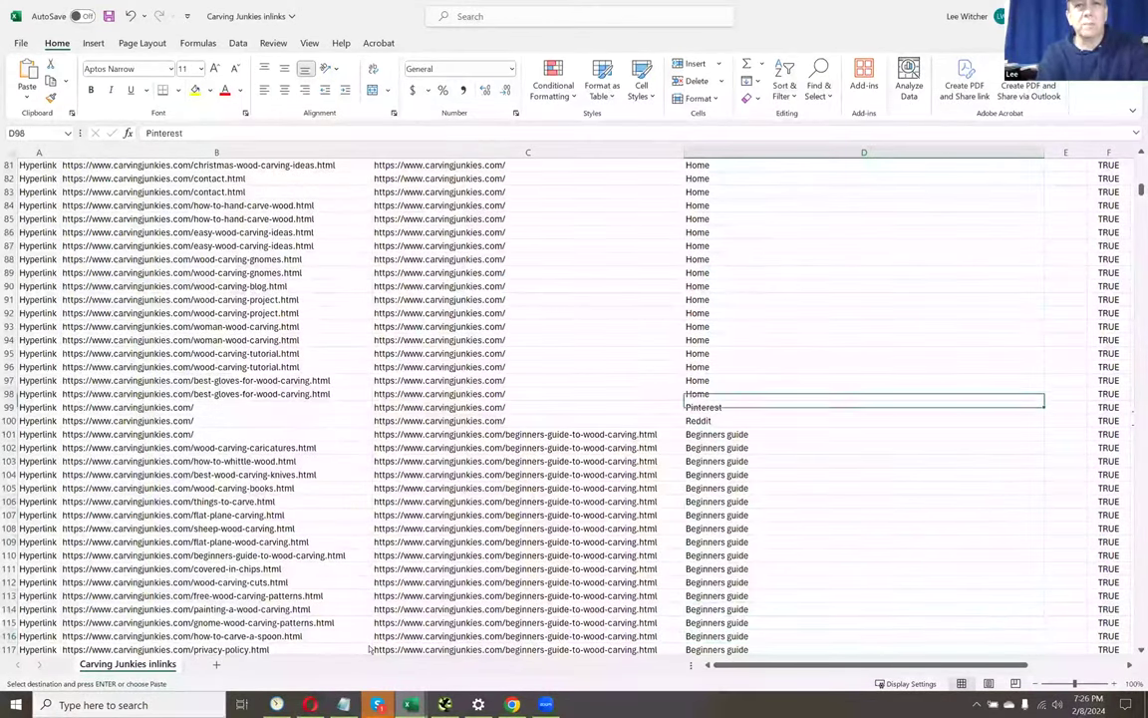
{"action": "key", "text": "Up"}
{"action": "key", "text": "Down"}
{"action": "key", "text": "shift+Down"}
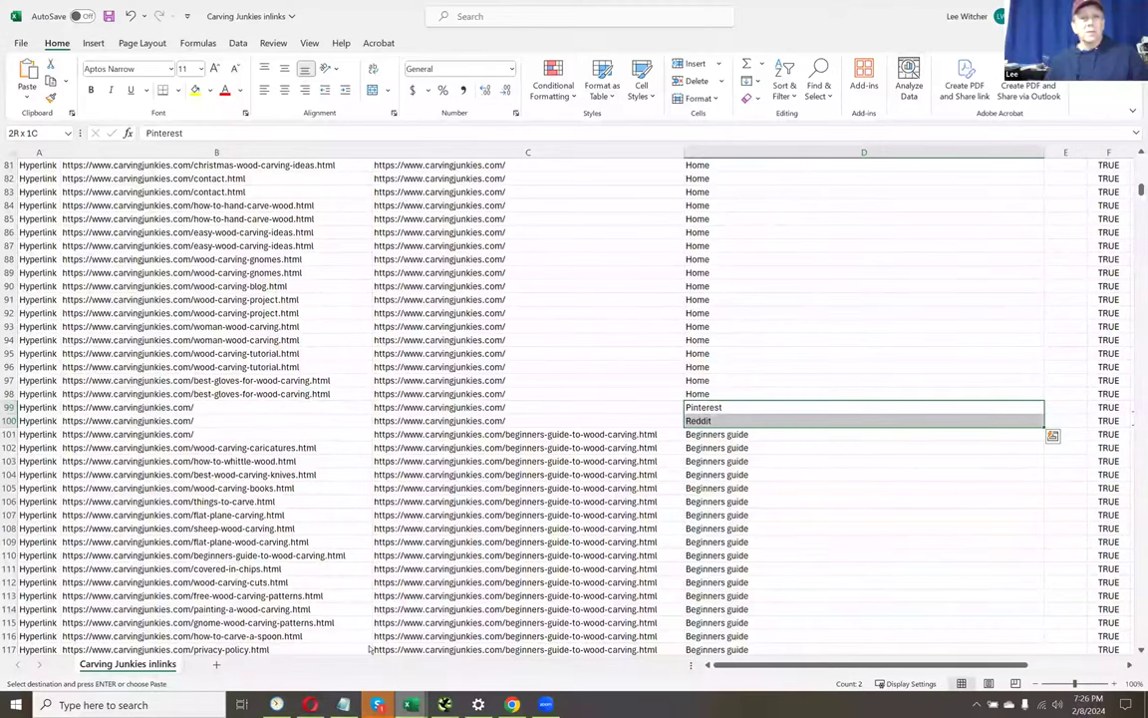
- Examine the To URLs and anchor texts of links to beginners-guide-to-wood-carving.html, starting from row 101
{"action": "key", "text": "Down"}
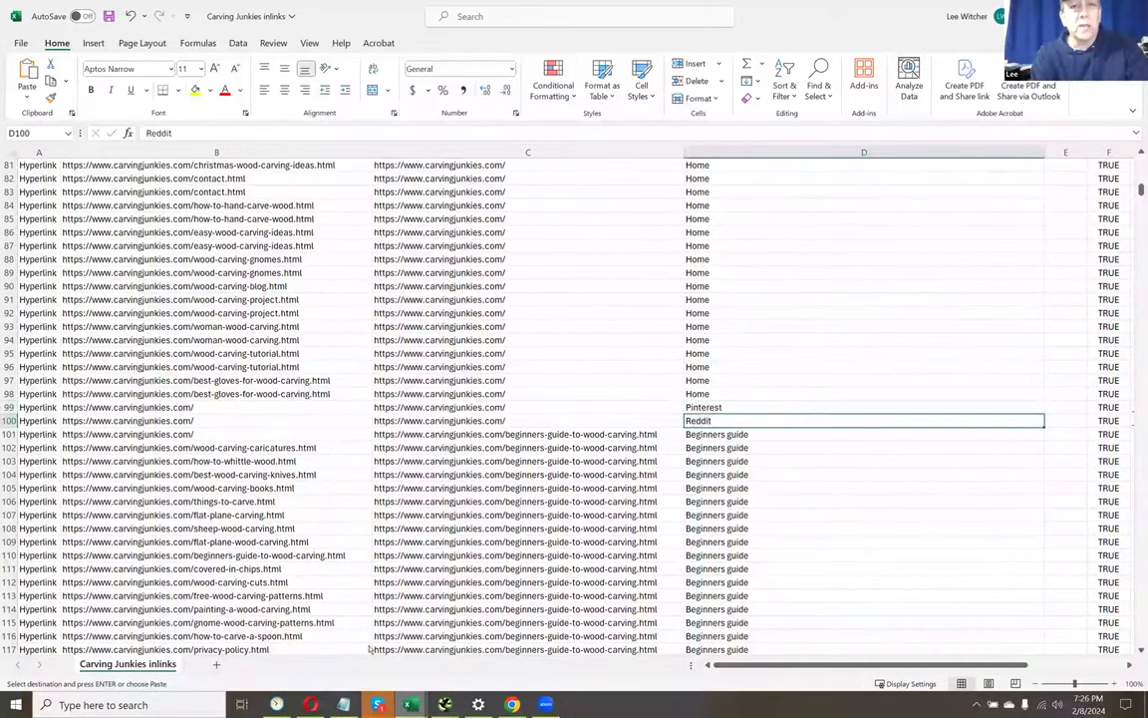
{"action": "key", "text": "Down"}
{"action": "key", "text": "Left"}
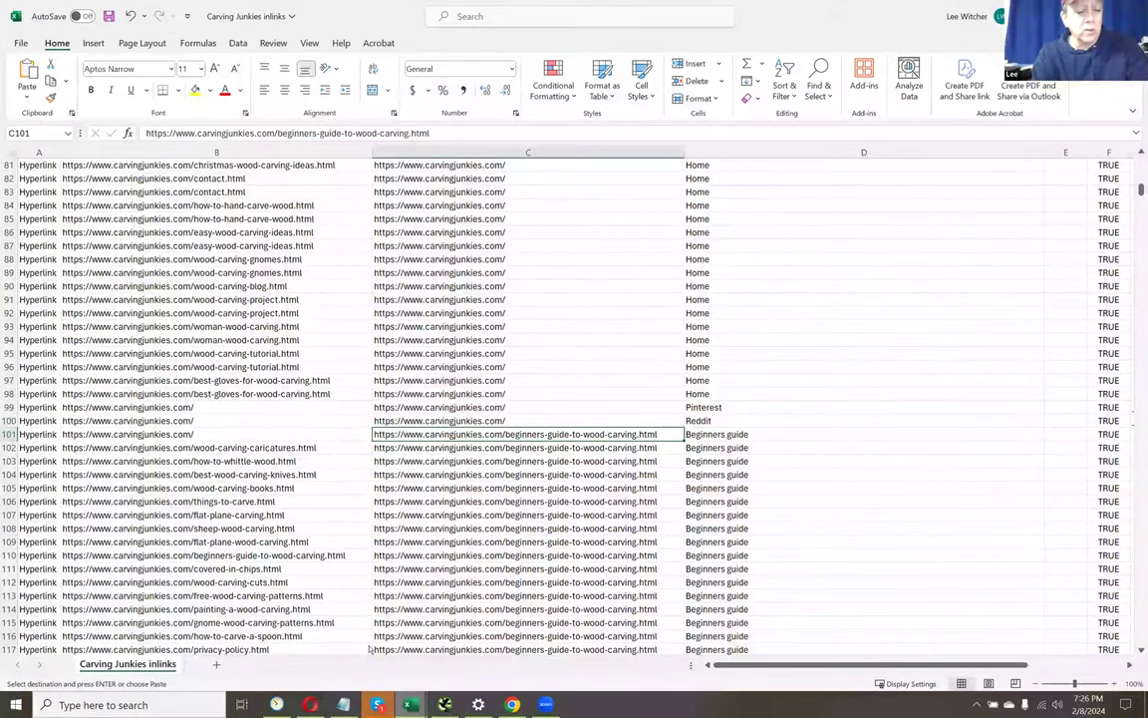
{"action": "key", "text": "Down"}
{"action": "key", "text": "Down"}
{"action": "key", "text": "Down"}
{"action": "key", "text": "Down"}
{"action": "key", "text": "Down"}
{"action": "key", "text": "Down"}
{"action": "key", "text": "Down"}
{"action": "key", "text": "Down"}
{"action": "key", "text": "Down"}
{"action": "key", "text": "Down"}
{"action": "key", "text": "Down"}
{"action": "key", "text": "Down"}
{"action": "key", "text": "Down"}
{"action": "key", "text": "Down"}
{"action": "key", "text": "Down"}
{"action": "key", "text": "Down"}
{"action": "key", "text": "Down"}
{"action": "key", "text": "Down"}
{"action": "key", "text": "Down"}
{"action": "key", "text": "Down"}
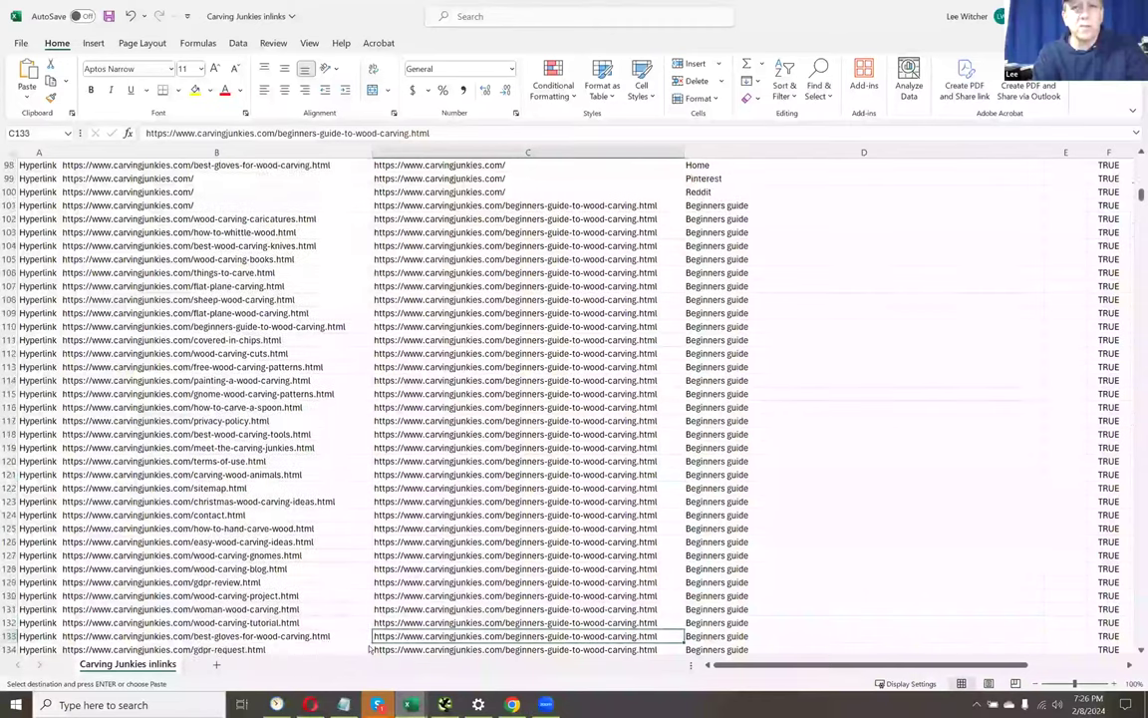
{"action": "key", "text": "Down"}
{"action": "key", "text": "Down"}
{"action": "key", "text": "Down"}
{"action": "key", "text": "Down"}
{"action": "key", "text": "Down"}
{"action": "key", "text": "Down"}
{"action": "key", "text": "Down"}
{"action": "key", "text": "Down"}
{"action": "key", "text": "Down"}
- Go back up through the links to beginners-guide-to-wood-carving.html to their first anchor text in D101
{"action": "key", "text": "Up"}
{"action": "key", "text": "Up"}
{"action": "key", "text": "Up"}
{"action": "key", "text": "Up"}
{"action": "key", "text": "Up"}
{"action": "key", "text": "Up"}
{"action": "key", "text": "Up"}
{"action": "key", "text": "Up"}
{"action": "key", "text": "Up"}
{"action": "key", "text": "Up"}
{"action": "key", "text": "Up"}
{"action": "key", "text": "Up"}
{"action": "key", "text": "Up"}
{"action": "key", "text": "Up"}
{"action": "key", "text": "Up"}
{"action": "key", "text": "Up"}
{"action": "key", "text": "Up"}
{"action": "key", "text": "Up"}
{"action": "key", "text": "Up"}
{"action": "key", "text": "Up"}
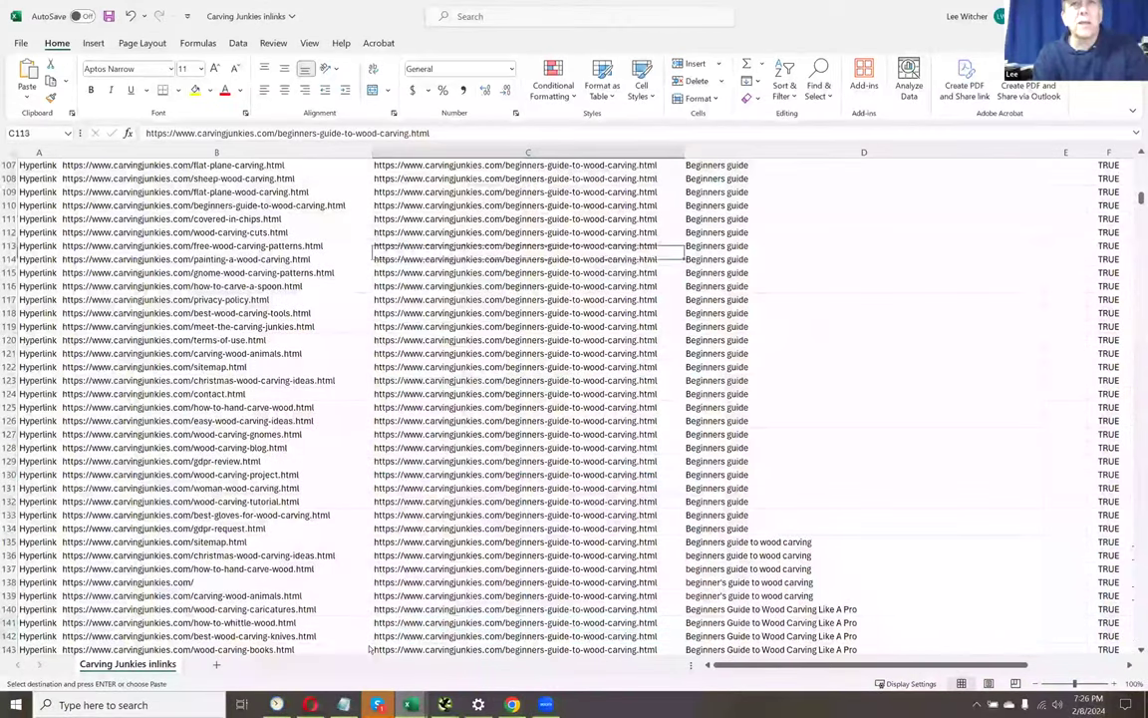
{"action": "key", "text": "Up"}
{"action": "key", "text": "Up"}
{"action": "key", "text": "Up"}
{"action": "key", "text": "Up"}
{"action": "key", "text": "Up"}
{"action": "key", "text": "Up"}
{"action": "key", "text": "Right"}
{"action": "key", "text": "Up"}
{"action": "key", "text": "Up"}
{"action": "key", "text": "Up"}
{"action": "key", "text": "Up"}
{"action": "key", "text": "Up"}
{"action": "key", "text": "Up"}
- Select the anchor texts from D101 down, comparing the "Beginners guide", "beginners guide to wood carving" and "Beginners Guide to Wood Carving Like A Pro" variants
{"action": "key", "text": "shift+Down"}
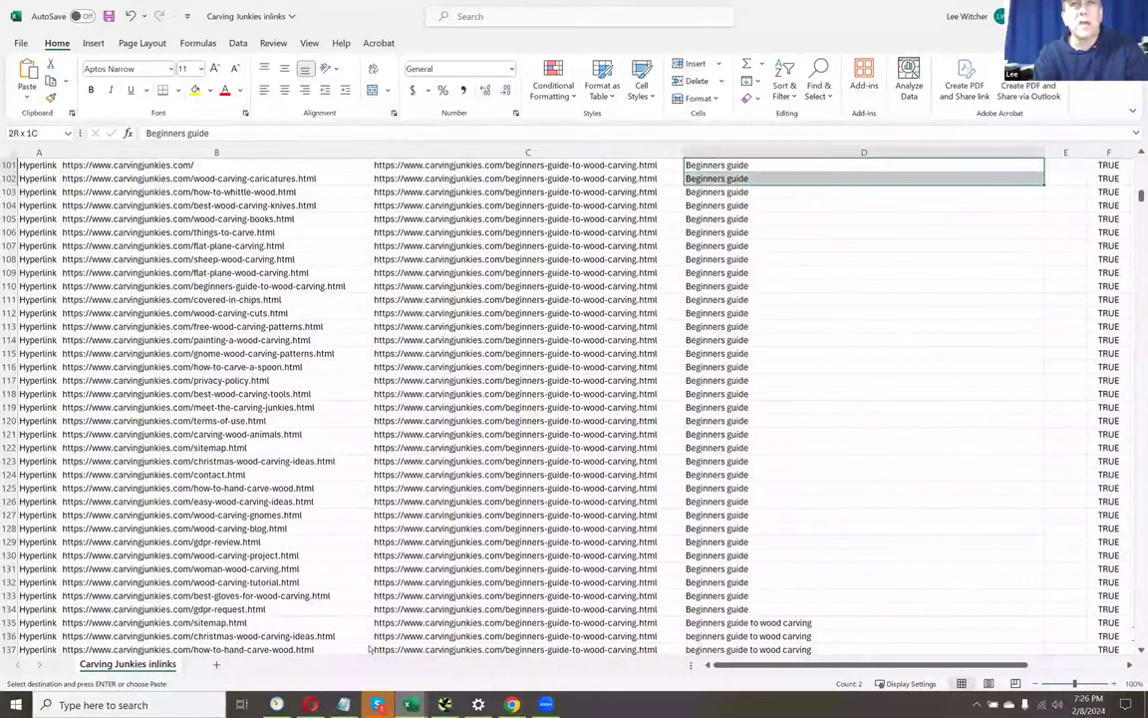
{"action": "key", "text": "shift+Down"}
{"action": "key", "text": "shift+Down"}
{"action": "key", "text": "shift+Down"}
{"action": "key", "text": "shift+Down"}
{"action": "key", "text": "shift+Down"}
{"action": "key", "text": "shift+Down"}
{"action": "key", "text": "shift+Down"}
{"action": "key", "text": "shift+Down"}
{"action": "key", "text": "shift+Down"}
{"action": "key", "text": "shift+Down"}
{"action": "key", "text": "shift+Down"}
{"action": "key", "text": "shift+Down"}
{"action": "key", "text": "shift+Down"}
{"action": "key", "text": "shift+Down"}
{"action": "key", "text": "shift+Down"}
{"action": "key", "text": "shift+Down"}
{"action": "key", "text": "shift+Down"}
{"action": "key", "text": "shift+Down"}
{"action": "key", "text": "shift+Down"}
{"action": "key", "text": "shift+Down"}
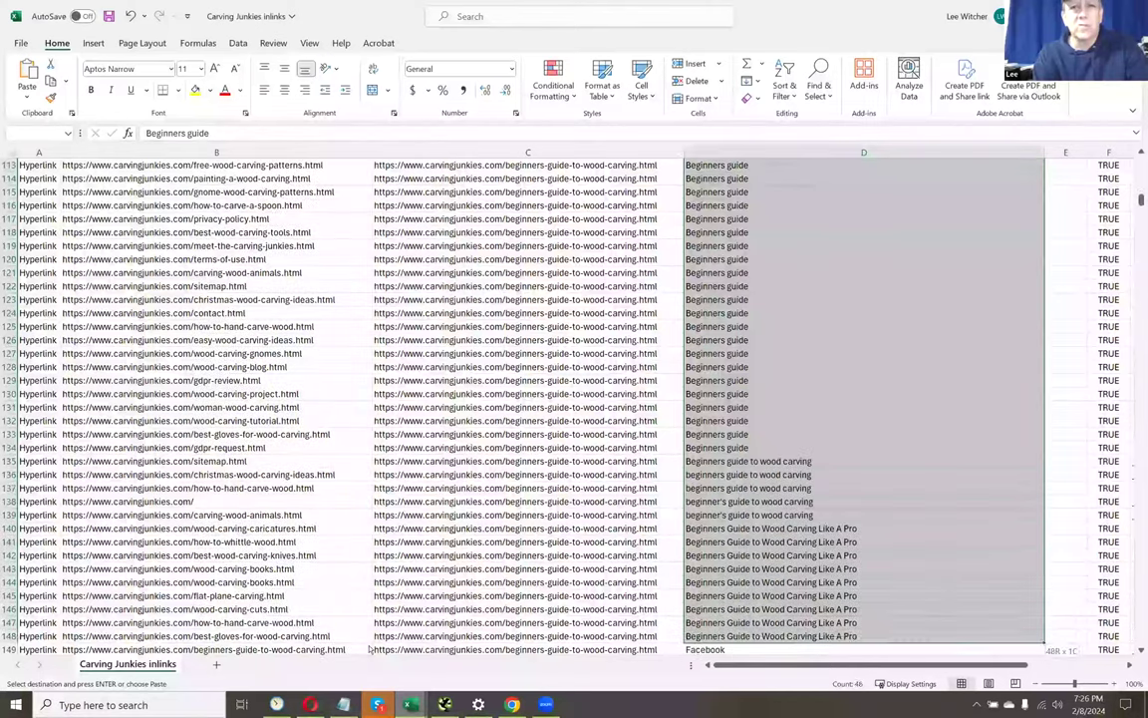
{"action": "key", "text": "shift+Up"}
{"action": "key", "text": "shift+Up"}
{"action": "key", "text": "shift+Up"}
{"action": "key", "text": "shift+Up"}
{"action": "key", "text": "shift+Up"}
{"action": "key", "text": "shift+Up"}
{"action": "key", "text": "shift+Up"}
{"action": "key", "text": "shift+Up"}
{"action": "key", "text": "shift+Up"}
{"action": "key", "text": "shift+Up"}
{"action": "key", "text": "shift+Up"}
{"action": "key", "text": "shift+Up"}
{"action": "key", "text": "shift+Up"}
{"action": "key", "text": "shift+Up"}
{"action": "key", "text": "shift+Up"}
{"action": "key", "text": "shift+Up"}
{"action": "key", "text": "shift+Up"}
{"action": "key", "text": "shift+Down"}
{"action": "key", "text": "shift+Down"}
{"action": "key", "text": "shift+Down"}
{"action": "key", "text": "shift+Down"}
{"action": "key", "text": "shift+Down"}
{"action": "key", "text": "shift+Down"}
{"action": "key", "text": "shift+Down"}
{"action": "key", "text": "shift+Down"}
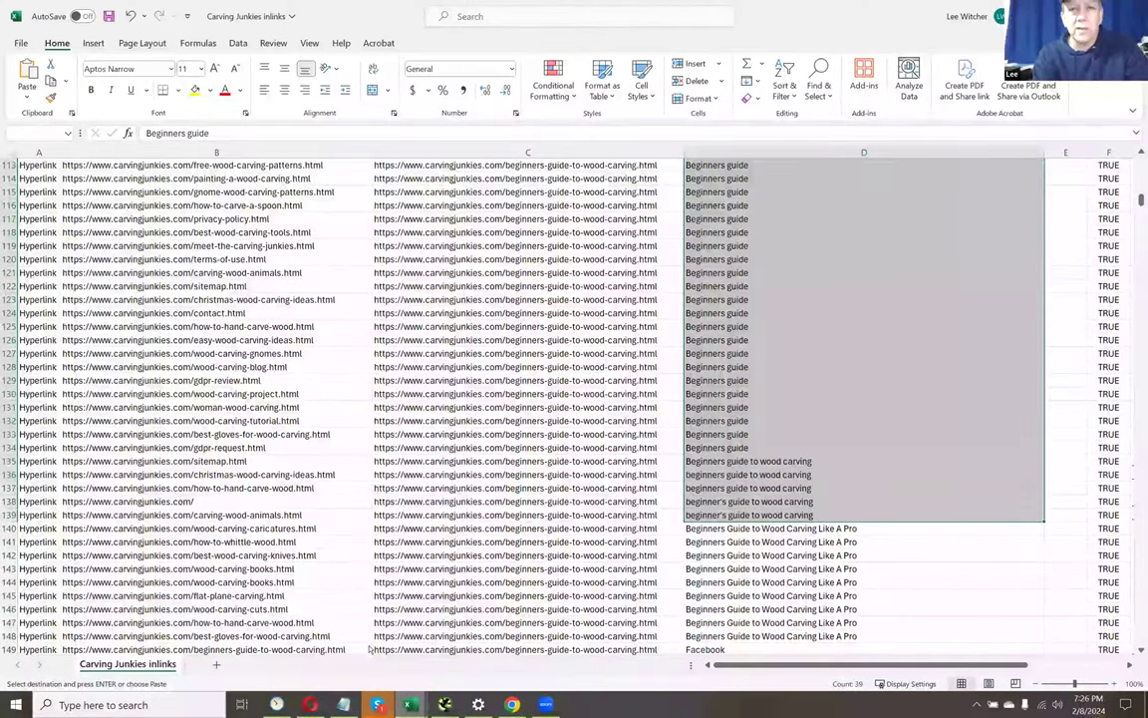
{"action": "key", "text": "shift+Down"}
{"action": "key", "text": "shift+Down"}
{"action": "key", "text": "shift+Down"}
{"action": "key", "text": "shift+Down"}
{"action": "key", "text": "shift+Down"}
{"action": "key", "text": "shift+Down"}
{"action": "key", "text": "shift+Down"}
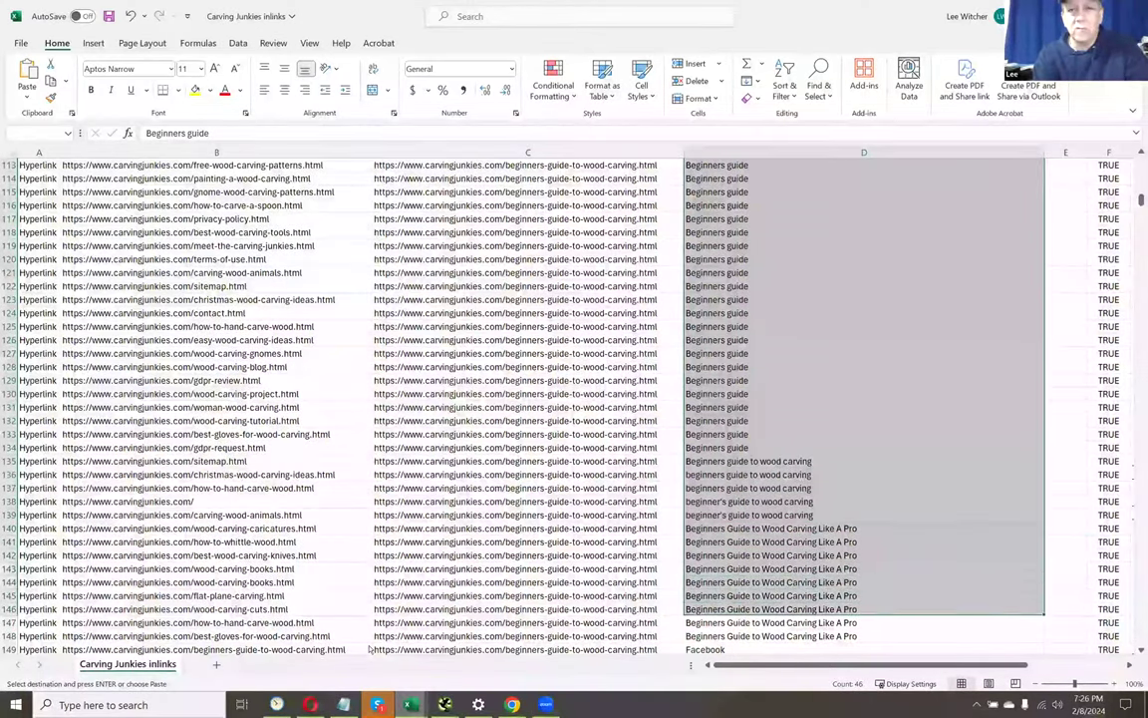
- Extend the selection over the Facebook, Pinterest, Reddit, wood carving and blank anchors to D162, the last link to the beginners guide page
{"action": "key", "text": "shift+Down"}
{"action": "key", "text": "shift+Down"}
{"action": "key", "text": "shift+Down"}
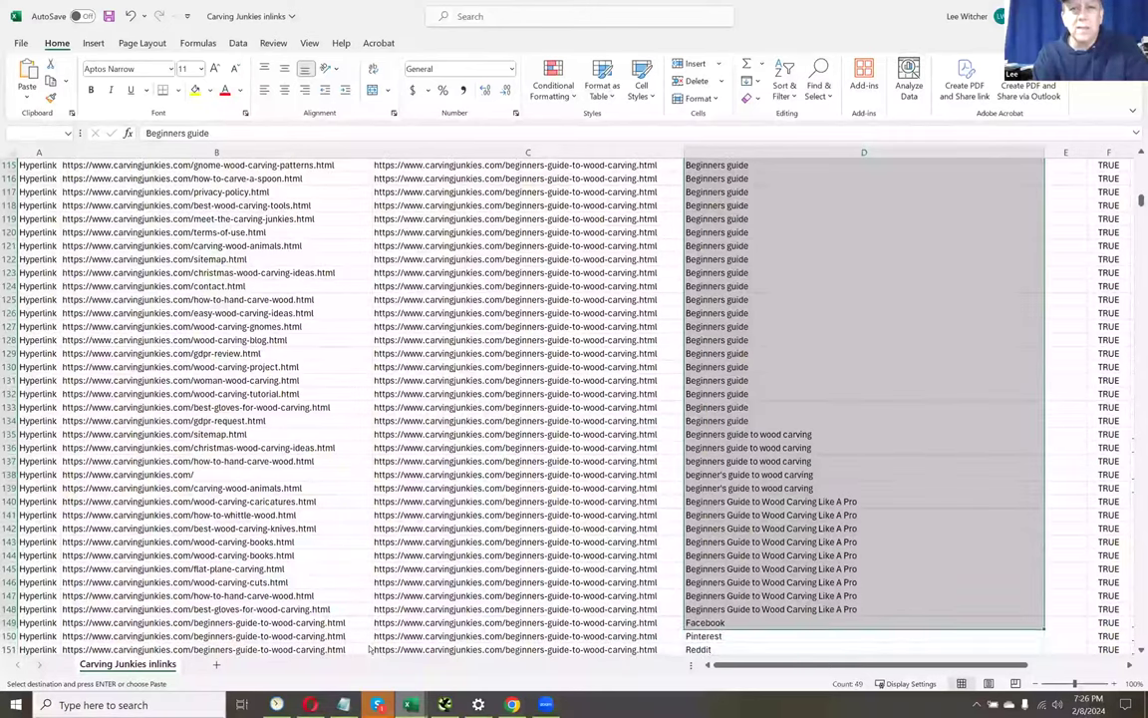
{"action": "key", "text": "shift+Down"}
{"action": "key", "text": "shift+Down"}
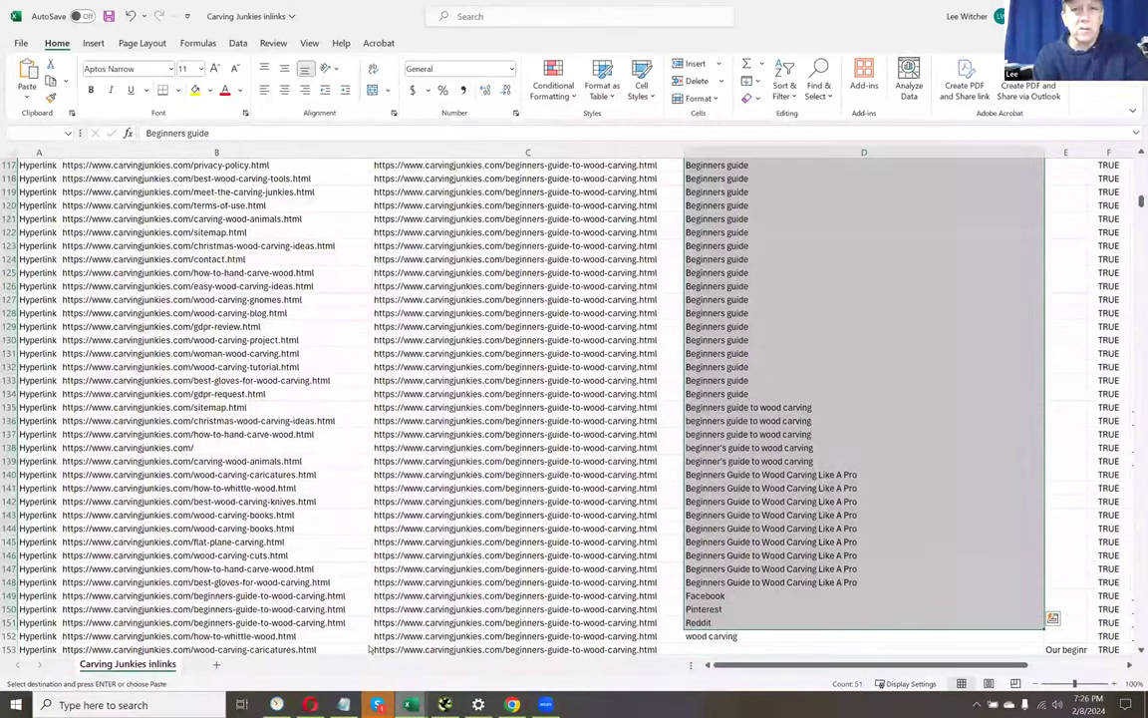
{"action": "key", "text": "shift+Down"}
{"action": "key", "text": "shift+Down"}
{"action": "key", "text": "shift+Down"}
{"action": "key", "text": "shift+Down"}
{"action": "key", "text": "shift+Down"}
{"action": "key", "text": "shift+Down"}
{"action": "key", "text": "shift+Down"}
{"action": "key", "text": "shift+Down"}
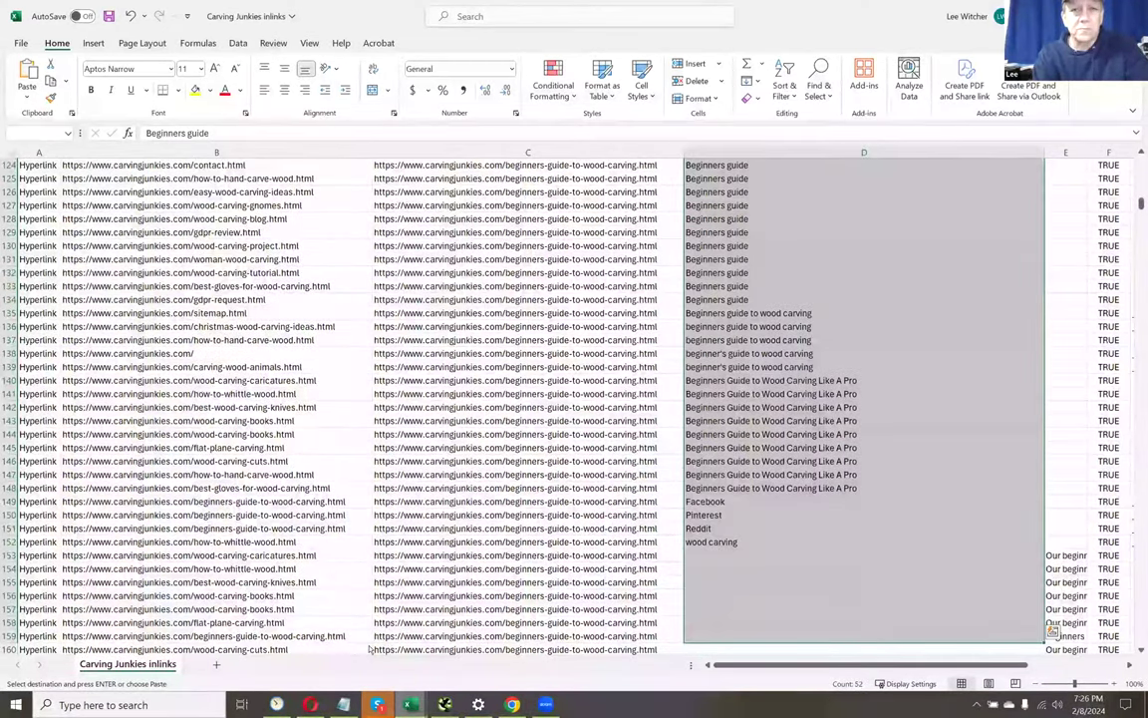
{"action": "key", "text": "shift+Down"}
{"action": "key", "text": "shift+Down"}
{"action": "key", "text": "shift+Down"}
{"action": "key", "text": "shift+Down"}
{"action": "key", "text": "shift+Down"}
{"action": "key", "text": "shift+Down"}
{"action": "key", "text": "shift+Down"}
{"action": "key", "text": "shift+Down"}
{"action": "key", "text": "shift+Down"}
{"action": "key", "text": "shift+Down"}
{"action": "key", "text": "shift+Down"}
{"action": "key", "text": "shift+Down"}
{"action": "key", "text": "shift+Up"}
{"action": "key", "text": "shift+Up"}
{"action": "key", "text": "shift+Up"}
{"action": "key", "text": "shift+Up"}
{"action": "key", "text": "shift+Up"}
{"action": "key", "text": "shift+Up"}
{"action": "key", "text": "shift+Up"}
{"action": "key", "text": "shift+Up"}
{"action": "key", "text": "shift+Up"}
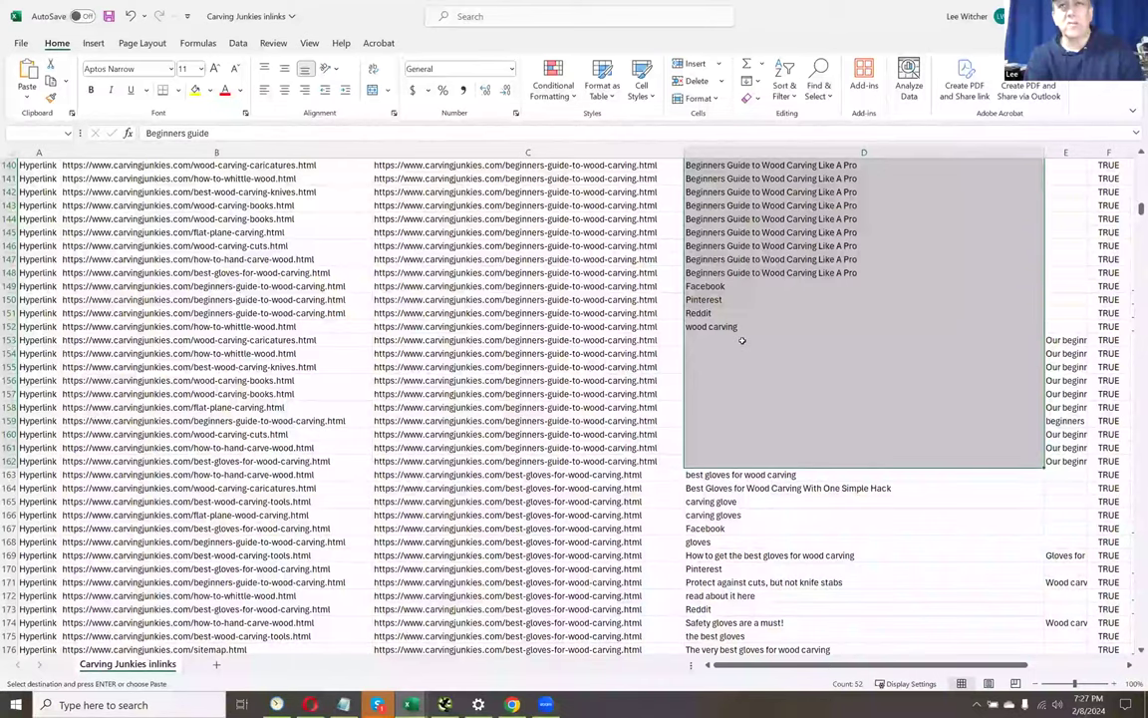
- Sort the whole inlinks table by Anchor Text, then by To, both A to Z, and go to its last row
{"action": "key", "text": "ctrl+Up"}
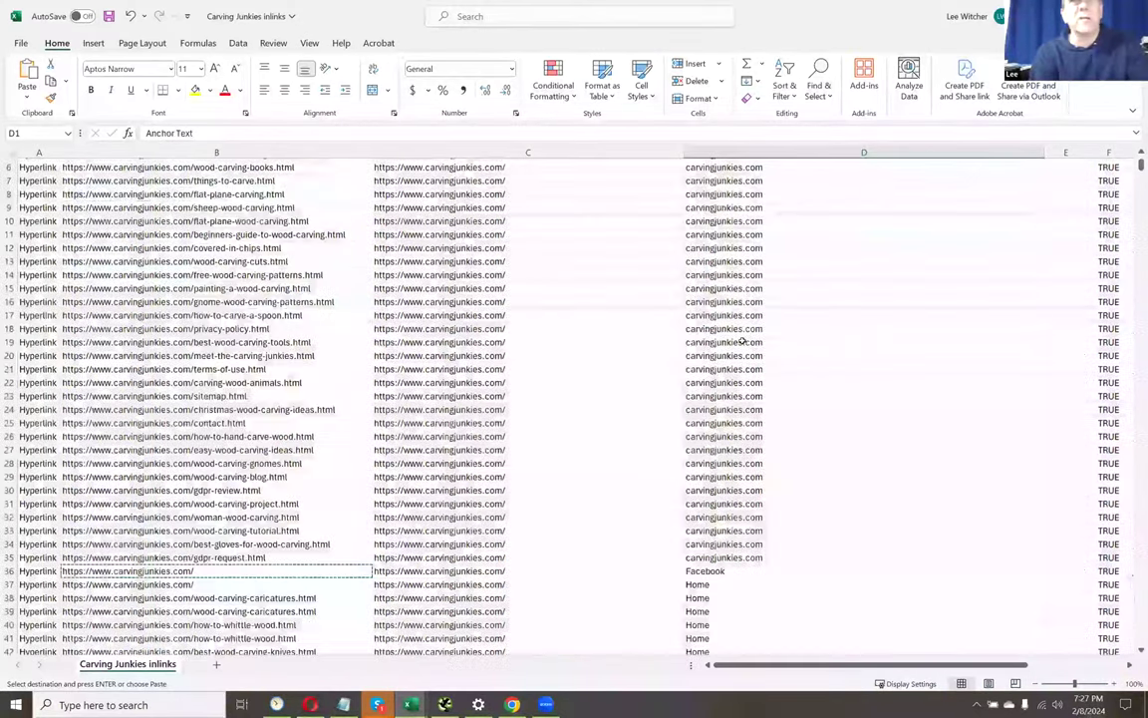
{"action": "key", "text": "ctrl+Left"}
{"action": "key", "text": "ctrl+shift+Right"}
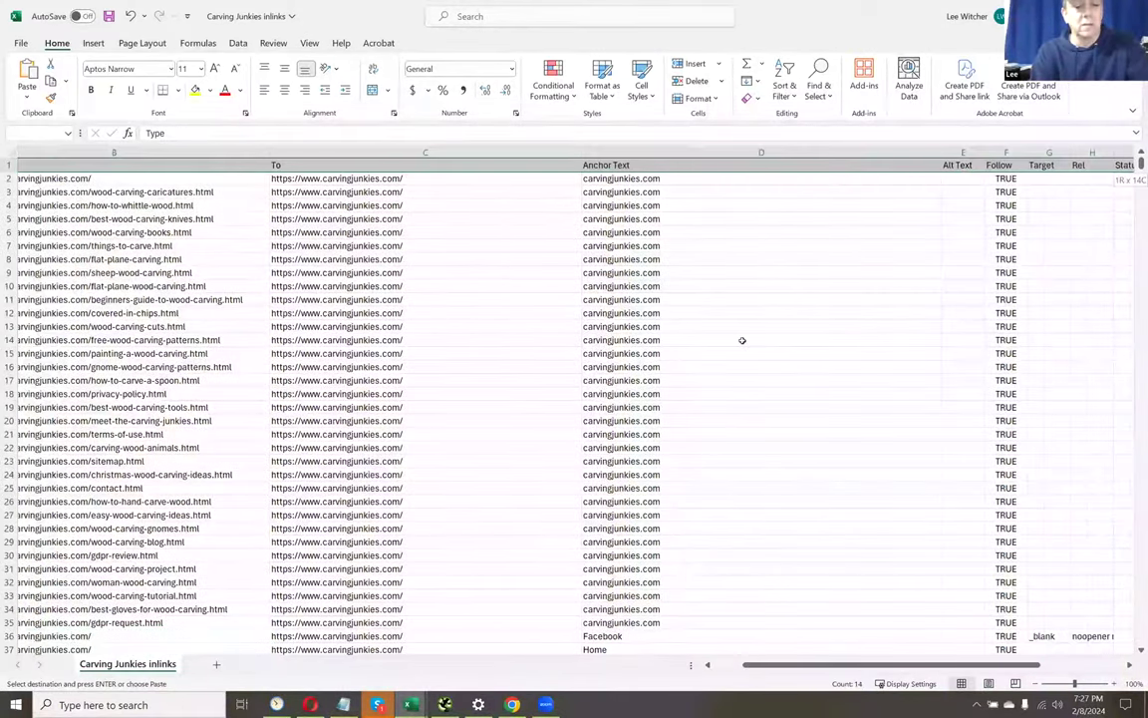
{"action": "key", "text": "ctrl+shift+Down"}
{"action": "key", "text": "alt+a"}
{"action": "key", "text": "s"}
{"action": "key", "text": "s"}
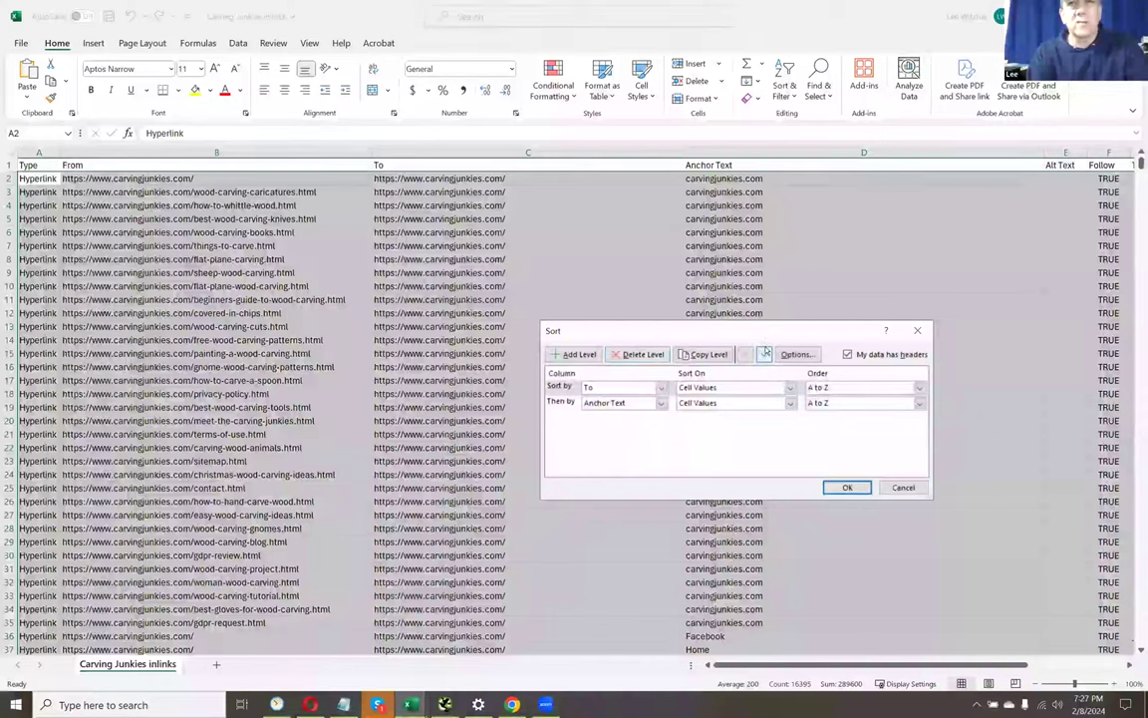
{"action": "left_click", "coordinate": [845, 488]}
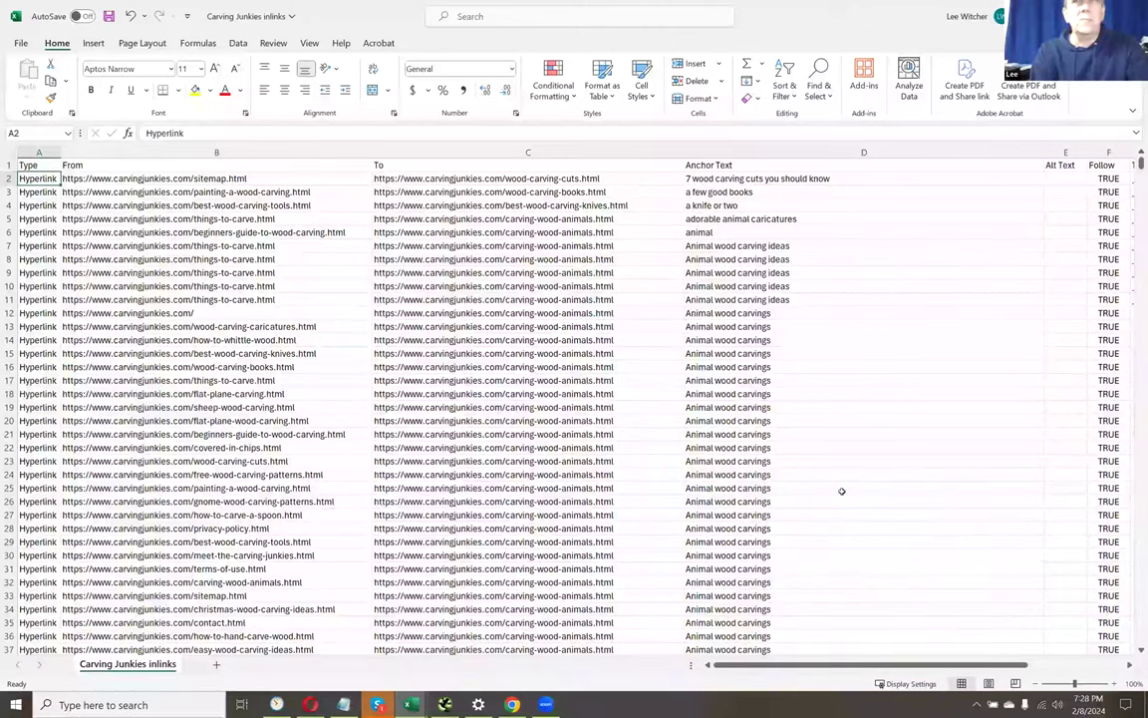
{"action": "key", "text": "ctrl+Down"}
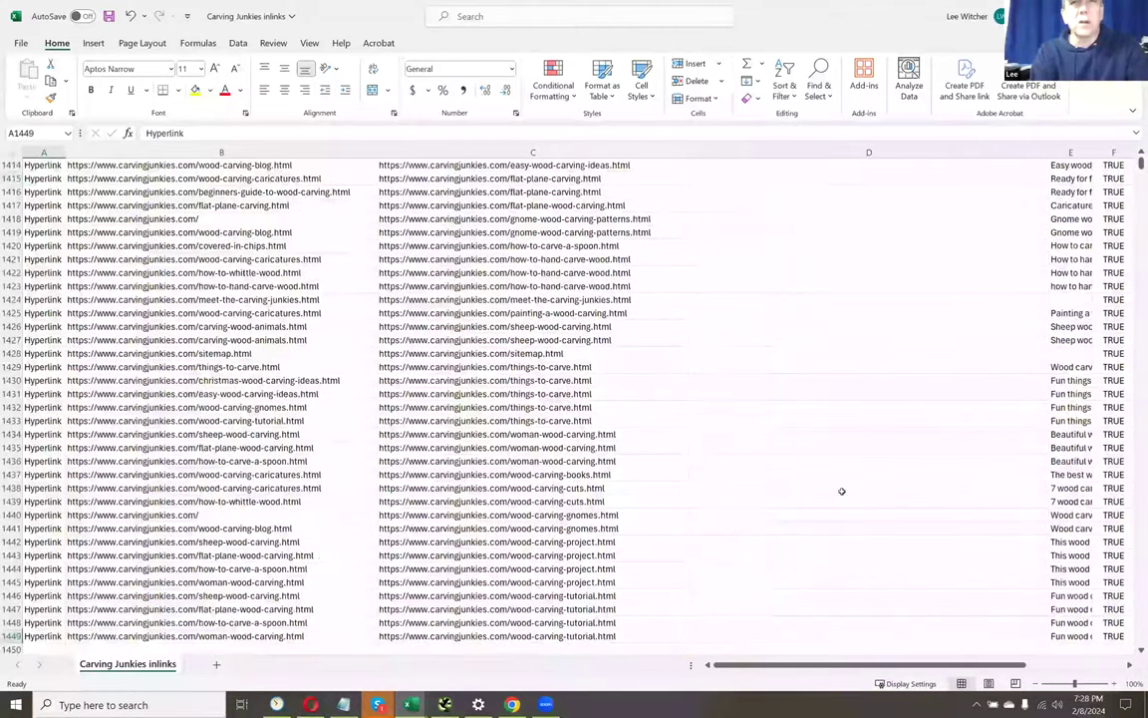
- Go up from the last row through the links with blank anchor text to the filled anchors around row 1353
{"action": "key", "text": "Up"}
{"action": "key", "text": "Up"}
{"action": "key", "text": "Up"}
{"action": "key", "text": "Up"}
{"action": "key", "text": "Up"}
{"action": "key", "text": "Up"}
{"action": "key", "text": "Up"}
{"action": "key", "text": "Up"}
{"action": "key", "text": "Up"}
{"action": "key", "text": "Up"}
{"action": "key", "text": "Up"}
{"action": "key", "text": "Up"}
{"action": "key", "text": "Up"}
{"action": "key", "text": "Up"}
{"action": "key", "text": "Up"}
{"action": "key", "text": "Up"}
{"action": "key", "text": "Up"}
{"action": "key", "text": "Up"}
{"action": "key", "text": "Up"}
{"action": "key", "text": "Up"}
{"action": "key", "text": "Up"}
{"action": "key", "text": "Up"}
{"action": "key", "text": "Up"}
{"action": "key", "text": "Up"}
{"action": "key", "text": "Up"}
{"action": "key", "text": "Up"}
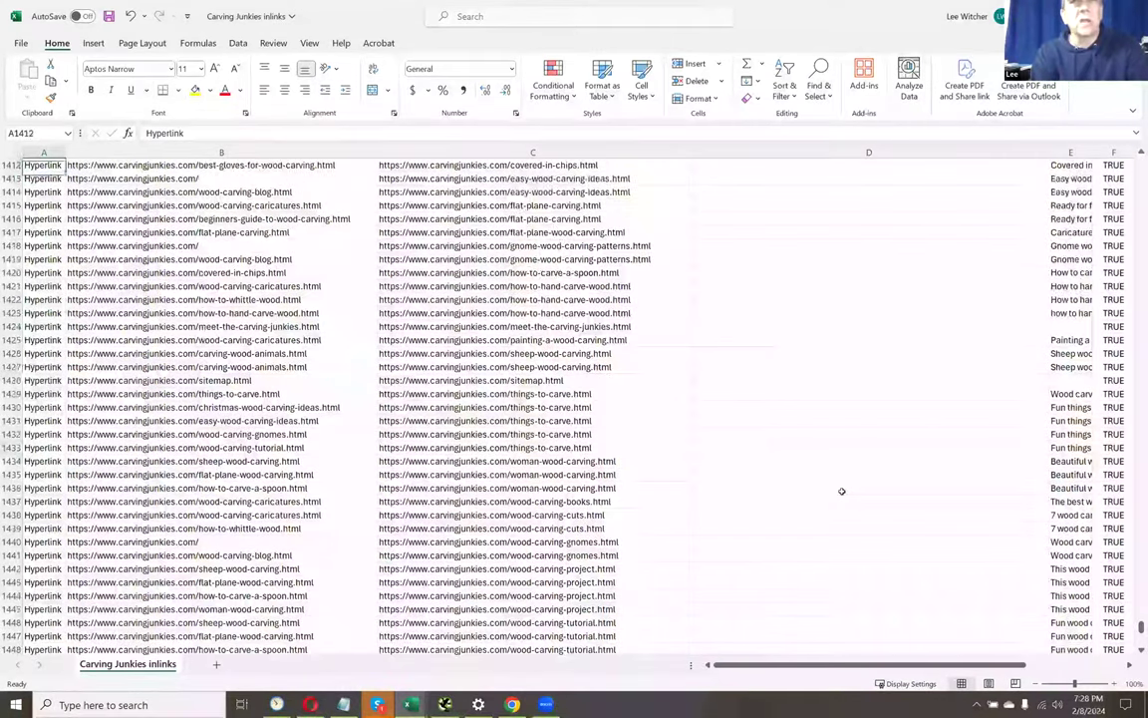
{"action": "key", "text": "Up"}
{"action": "key", "text": "Up"}
{"action": "key", "text": "Up"}
{"action": "key", "text": "Up"}
{"action": "key", "text": "Up"}
{"action": "key", "text": "Up"}
{"action": "key", "text": "Up"}
{"action": "key", "text": "Up"}
{"action": "key", "text": "Up"}
{"action": "key", "text": "Up"}
{"action": "key", "text": "Up"}
{"action": "key", "text": "Up"}
{"action": "key", "text": "Up"}
{"action": "key", "text": "Up"}
{"action": "key", "text": "Up"}
{"action": "key", "text": "Up"}
{"action": "key", "text": "Up"}
{"action": "key", "text": "Up"}
{"action": "key", "text": "Up"}
{"action": "key", "text": "Up"}
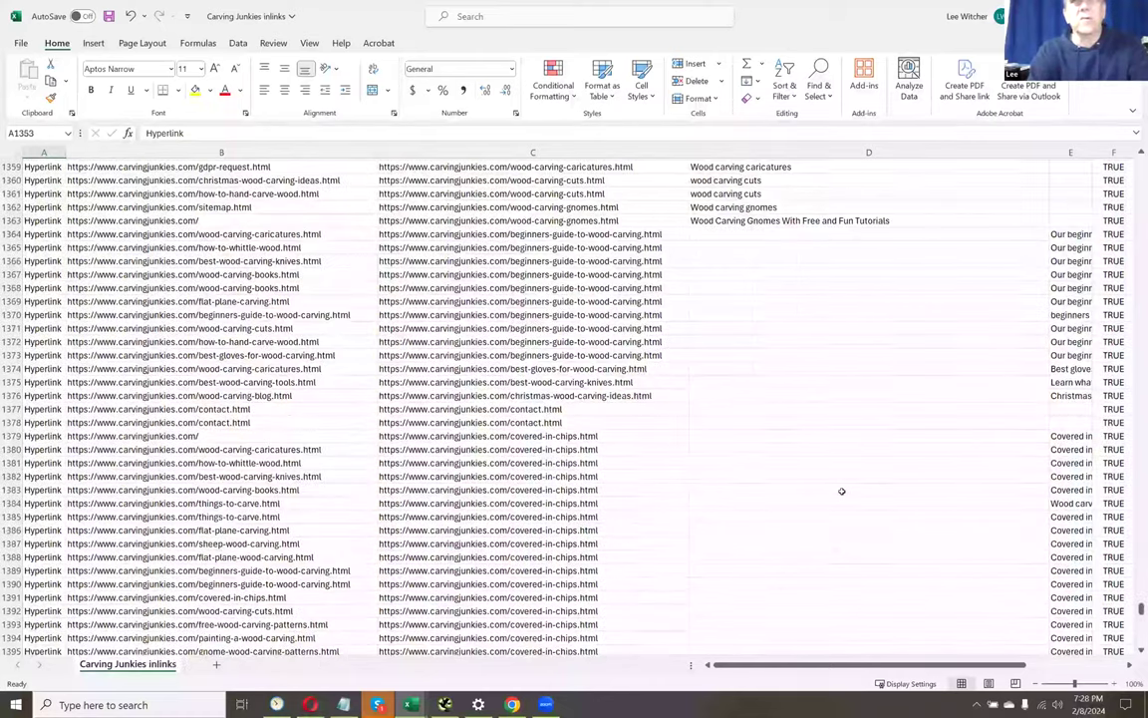
- Examine the anchor texts of the links pointing to the wood carving books and wood carving caricatures pages
{"action": "key", "text": "Up"}
{"action": "key", "text": "Up"}
{"action": "key", "text": "Up"}
{"action": "key", "text": "Up"}
{"action": "key", "text": "Up"}
{"action": "key", "text": "Up"}
{"action": "key", "text": "Up"}
{"action": "key", "text": "Up"}
{"action": "key", "text": "Up"}
{"action": "key", "text": "Up"}
{"action": "key", "text": "Up"}
{"action": "key", "text": "Up"}
{"action": "key", "text": "Up"}
{"action": "key", "text": "Up"}
{"action": "key", "text": "Up"}
{"action": "key", "text": "Up"}
{"action": "key", "text": "Up"}
{"action": "key", "text": "Up"}
{"action": "key", "text": "Up"}
{"action": "key", "text": "Up"}
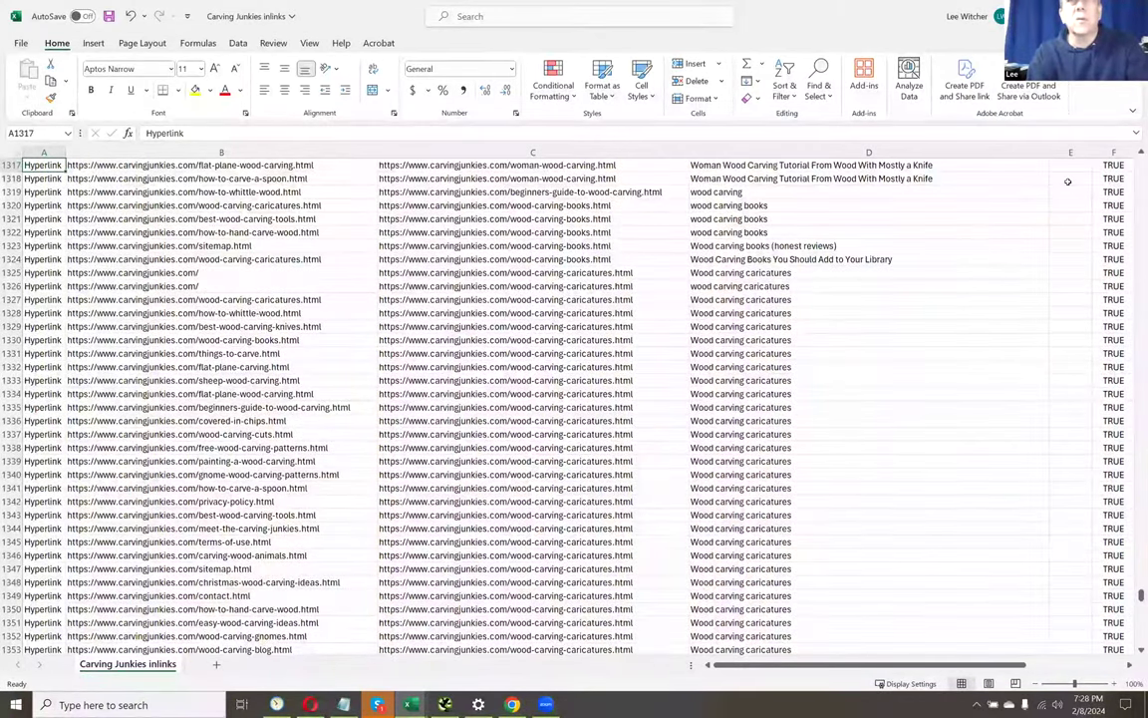
{"action": "left_click", "coordinate": [737, 192]}
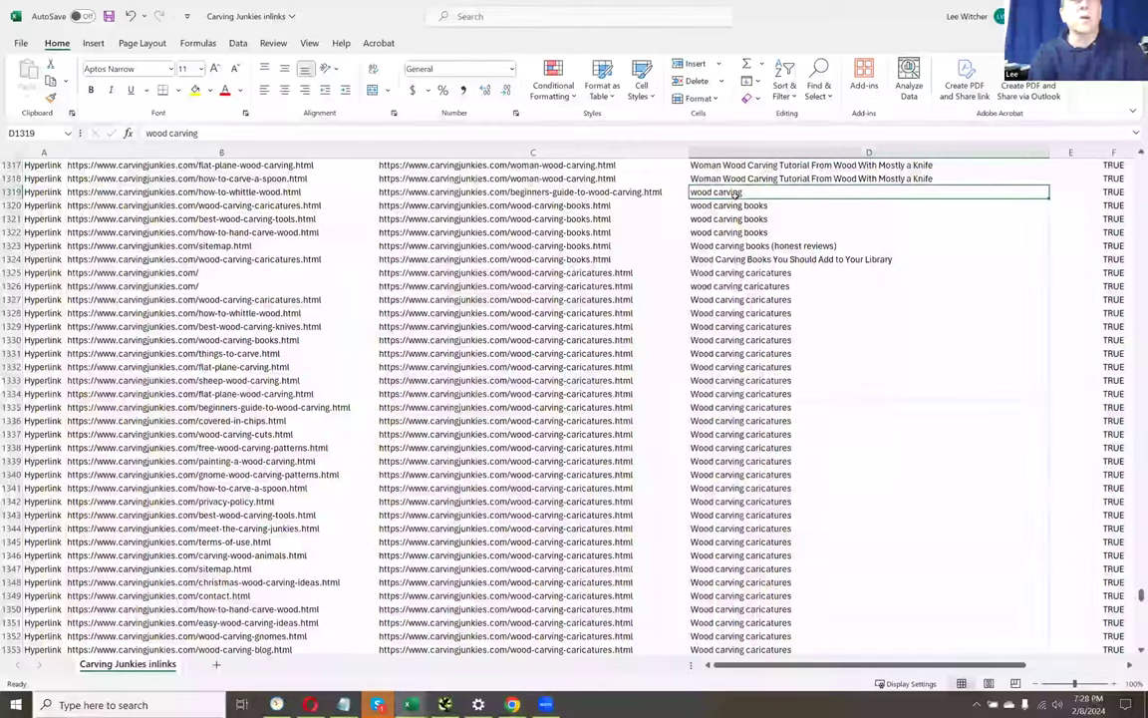
{"action": "key", "text": "Left"}
{"action": "key", "text": "Right"}
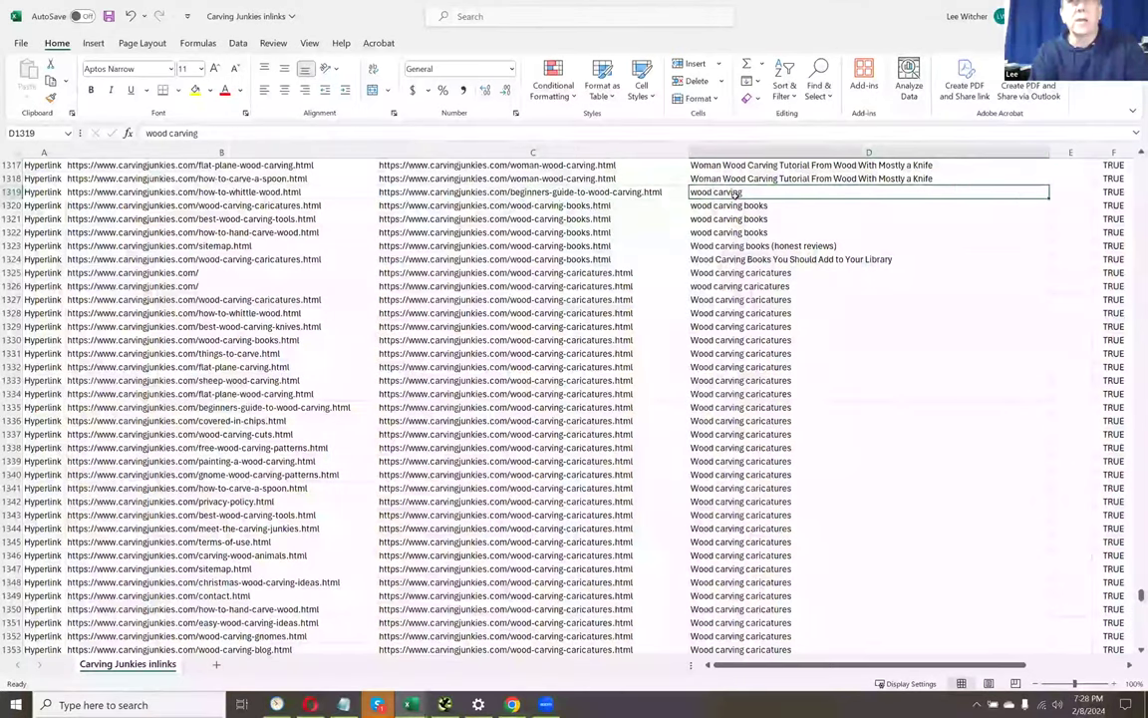
{"action": "key", "text": "Down"}
{"action": "key", "text": "Down"}
{"action": "key", "text": "Down"}
{"action": "key", "text": "Down"}
{"action": "key", "text": "Down"}
{"action": "key", "text": "Down"}
{"action": "key", "text": "Down"}
{"action": "key", "text": "Down"}
{"action": "key", "text": "Down"}
{"action": "key", "text": "Down"}
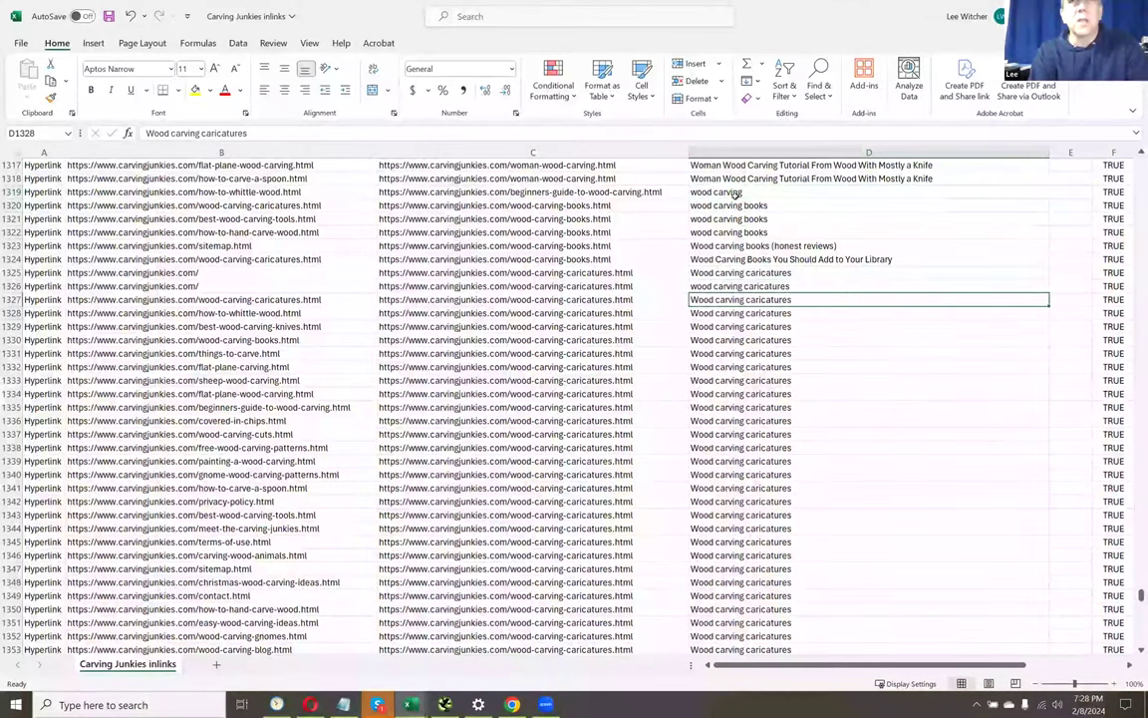
- Re-sort the whole inlinks table by To first, and by Anchor Text second, both A to Z
{"action": "key", "text": "ctrl+Home"}
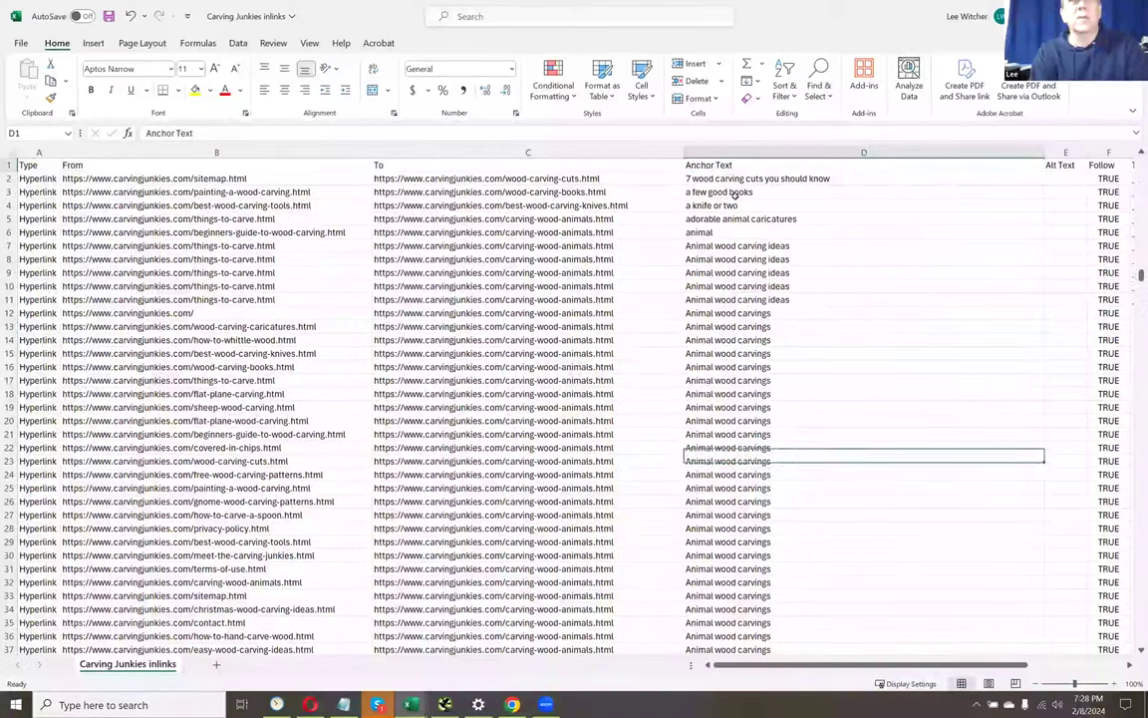
{"action": "key", "text": "Down"}
{"action": "key", "text": "ctrl+shift+Right"}
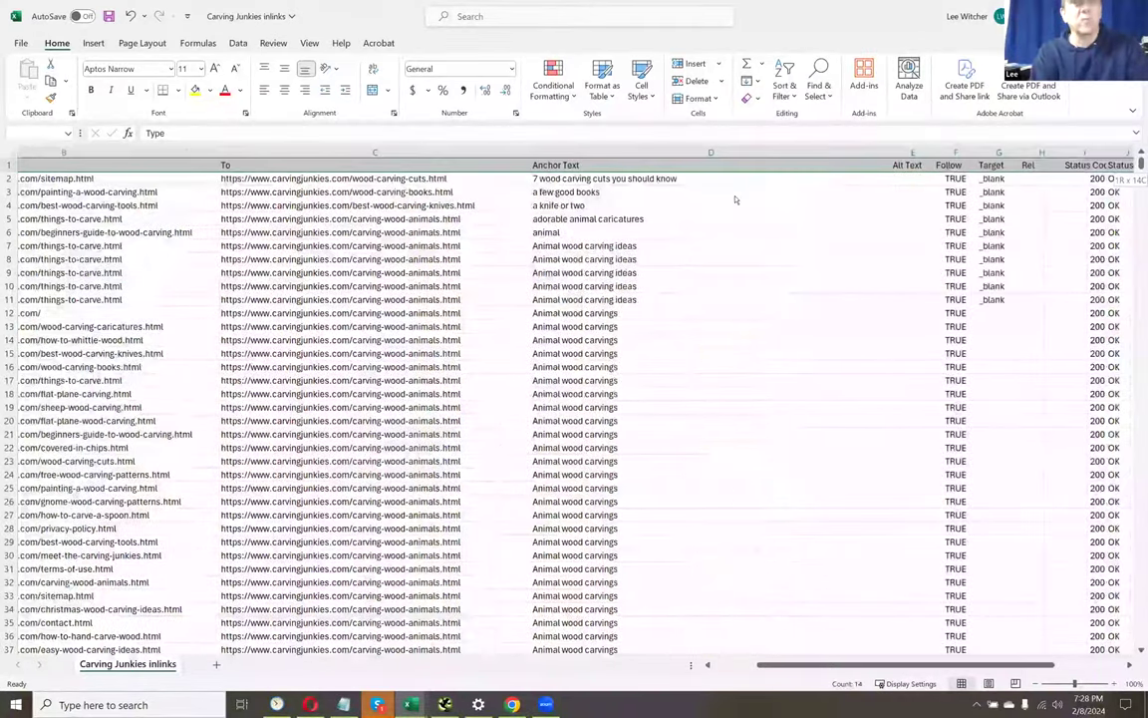
{"action": "key", "text": "ctrl+shift+Down"}
{"action": "key", "text": "alt+a"}
{"action": "key", "text": "s"}
{"action": "key", "text": "s"}
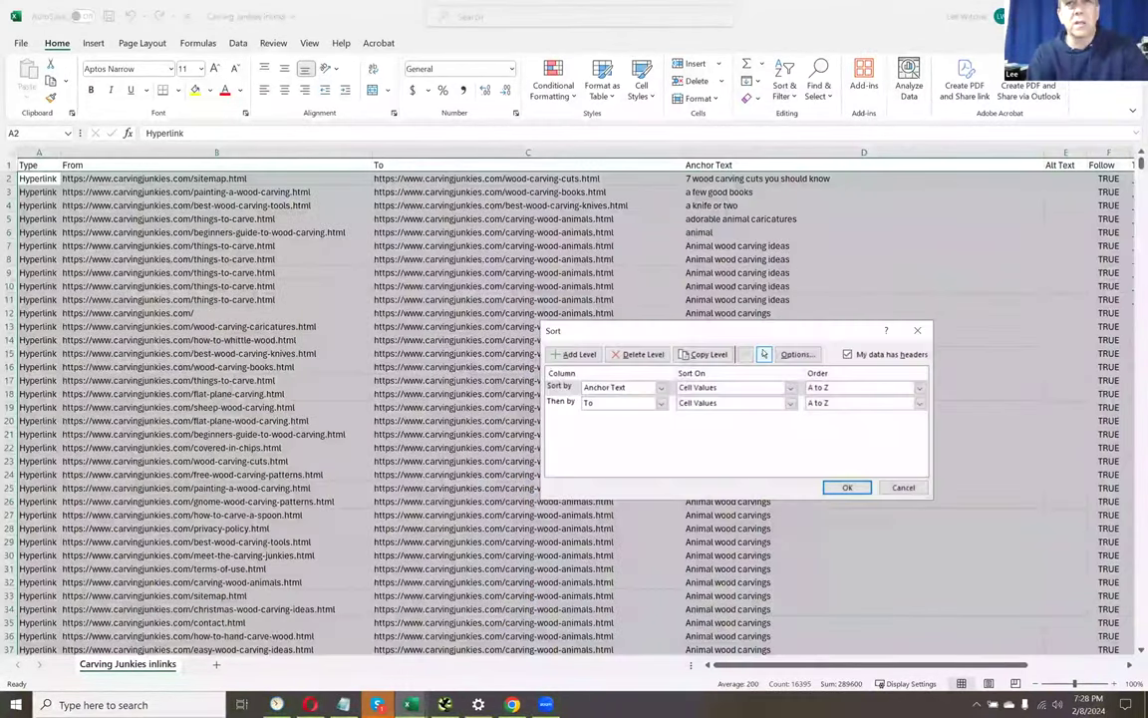
{"action": "left_click", "coordinate": [763, 354]}
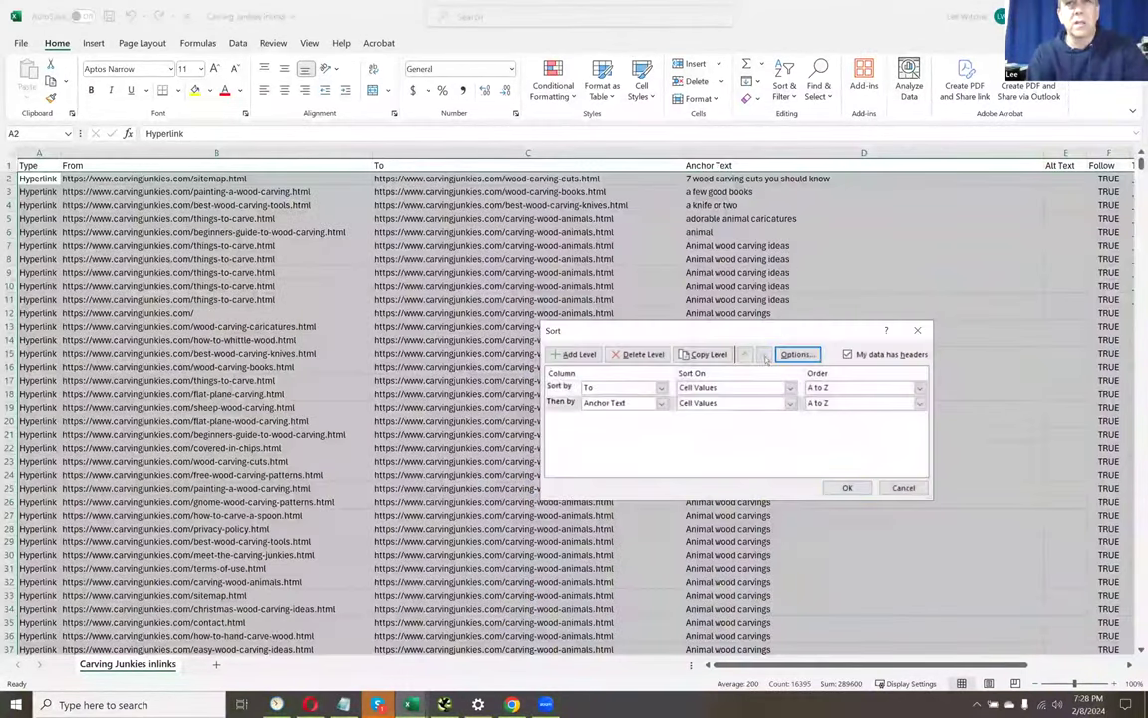
{"action": "left_click", "coordinate": [833, 487]}
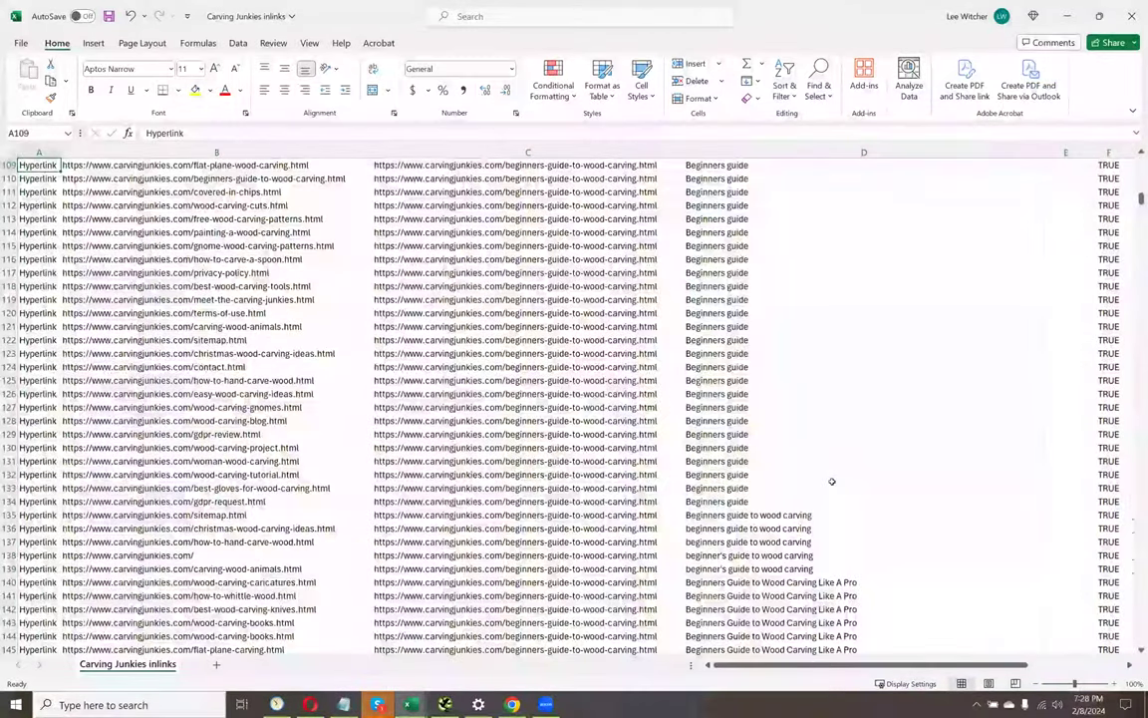
- Select the To URLs and anchor texts of all best-gloves-for-wood-carving.html links, rows 163 to 177
{"action": "scroll", "coordinate": [831, 480], "scroll_direction": "down", "scroll_amount": 5}
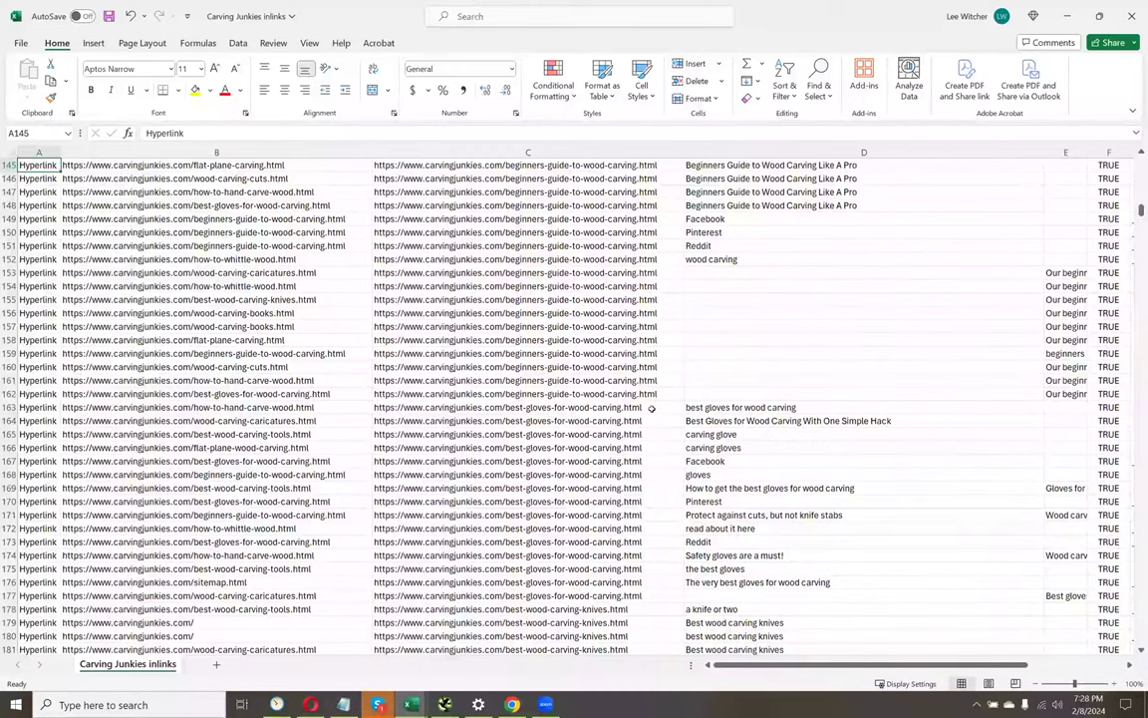
{"action": "left_click", "coordinate": [651, 408]}
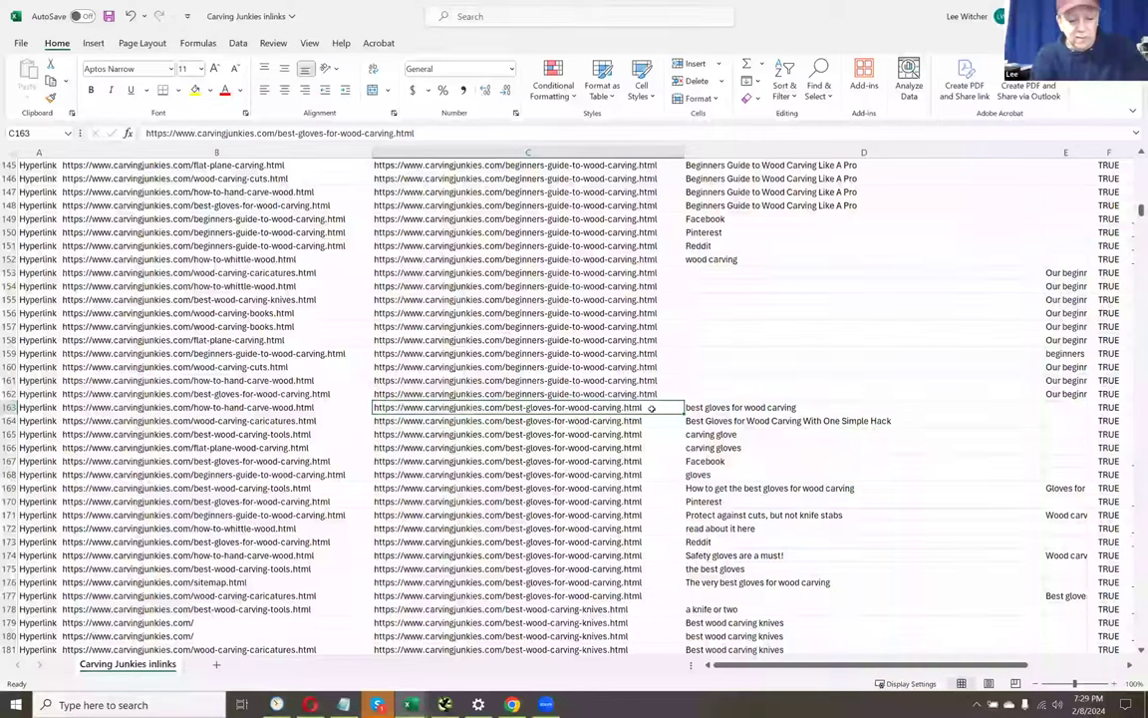
{"action": "left_click_drag", "start_coordinate": [651, 409], "coordinate": [651, 415]}
{"action": "key", "text": "shift+Down"}
{"action": "key", "text": "shift+Down"}
{"action": "key", "text": "shift+Down"}
{"action": "key", "text": "shift+Down"}
{"action": "key", "text": "shift+Down"}
{"action": "key", "text": "shift+Down"}
{"action": "key", "text": "shift+Down"}
{"action": "key", "text": "shift+Down"}
{"action": "key", "text": "shift+Down"}
{"action": "key", "text": "shift+Down"}
{"action": "key", "text": "shift+Down"}
{"action": "key", "text": "shift+Down"}
{"action": "key", "text": "shift+Down"}
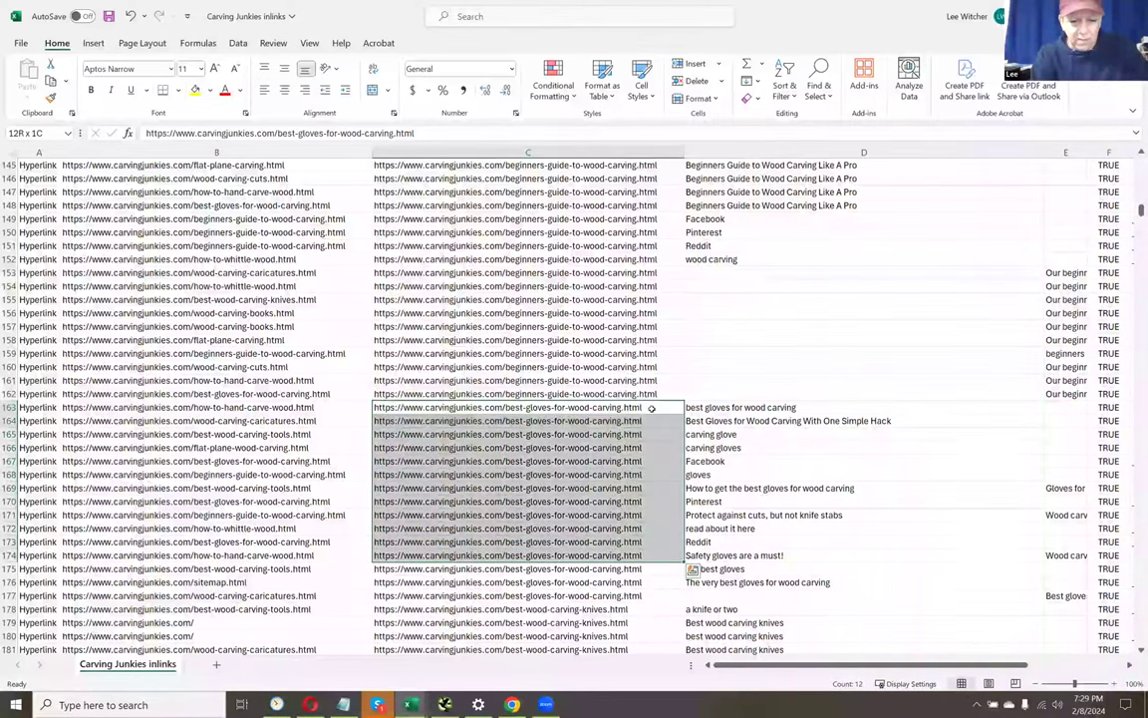
{"action": "key", "text": "shift+Right"}
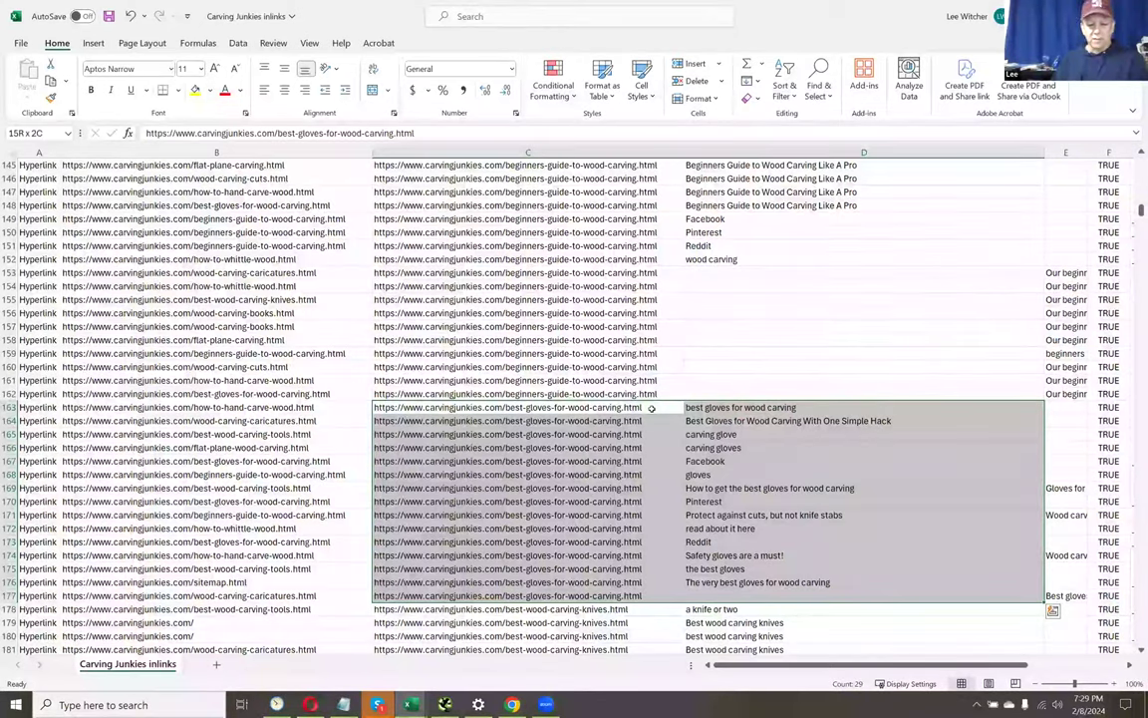
- Examine the individual anchor texts used for the best-gloves-for-wood-carving.html links, starting from "read about it here"
{"action": "left_click", "coordinate": [738, 531]}
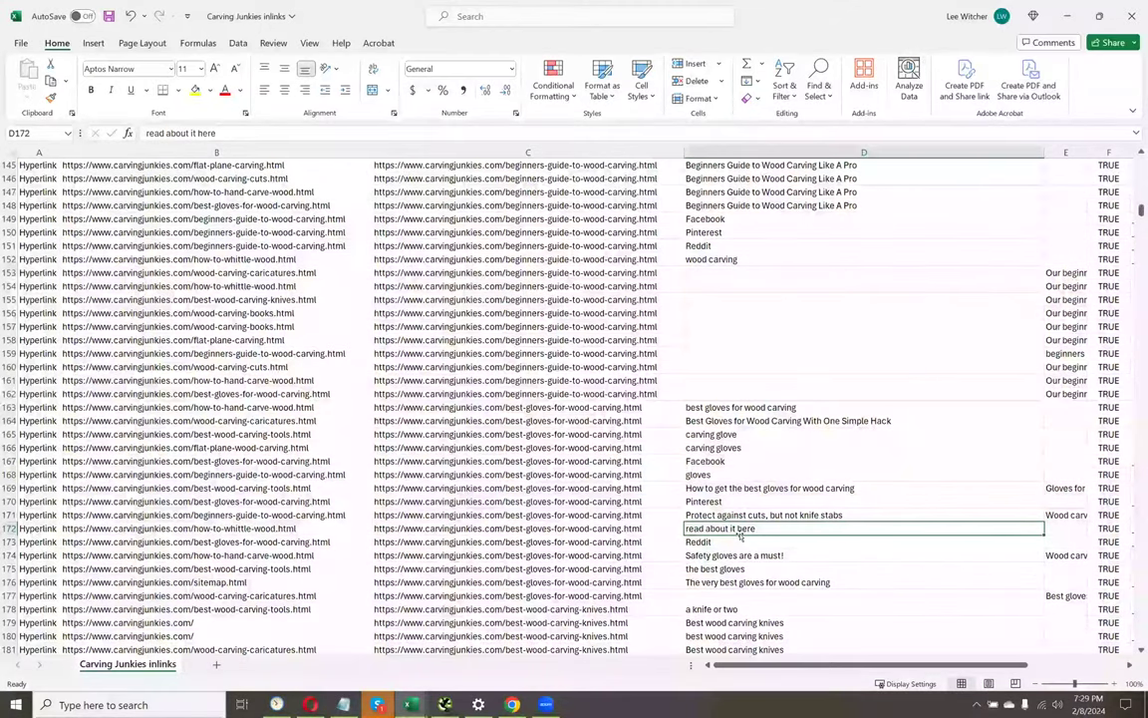
{"action": "key", "text": "Down"}
{"action": "key", "text": "Down"}
{"action": "key", "text": "Down"}
{"action": "key", "text": "Down"}
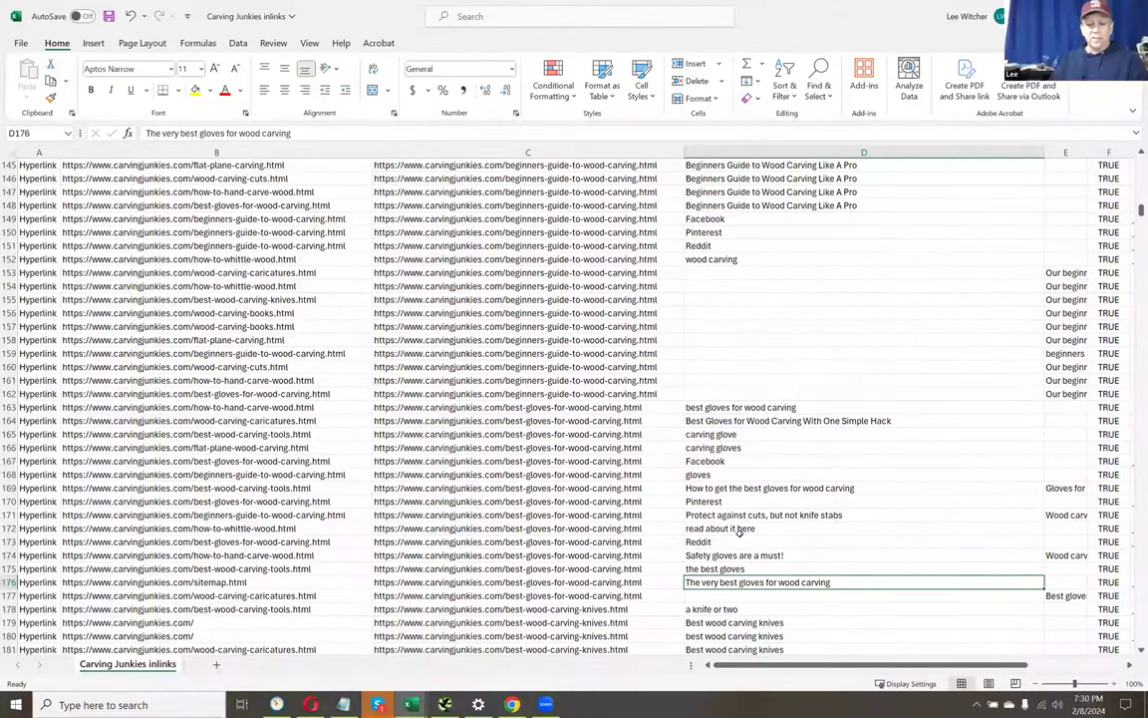
{"action": "key", "text": "Up"}
{"action": "key", "text": "Up"}
{"action": "key", "text": "Up"}
{"action": "key", "text": "Up"}
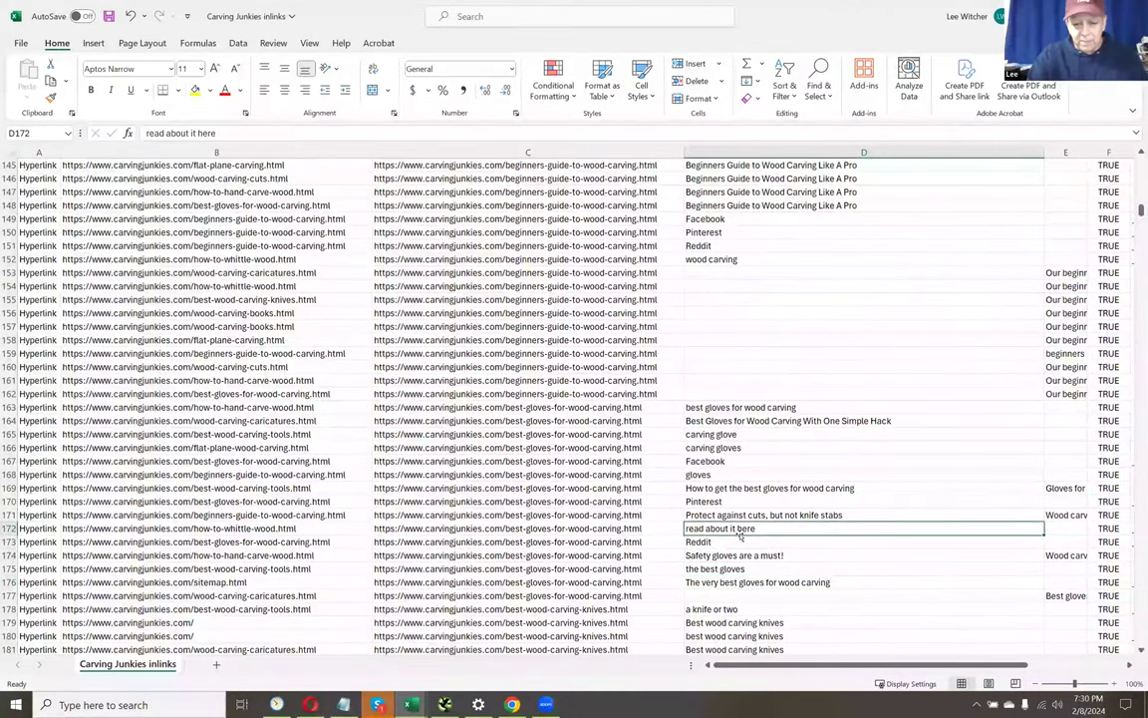
{"action": "key", "text": "Up"}
{"action": "key", "text": "Up"}
{"action": "key", "text": "Up"}
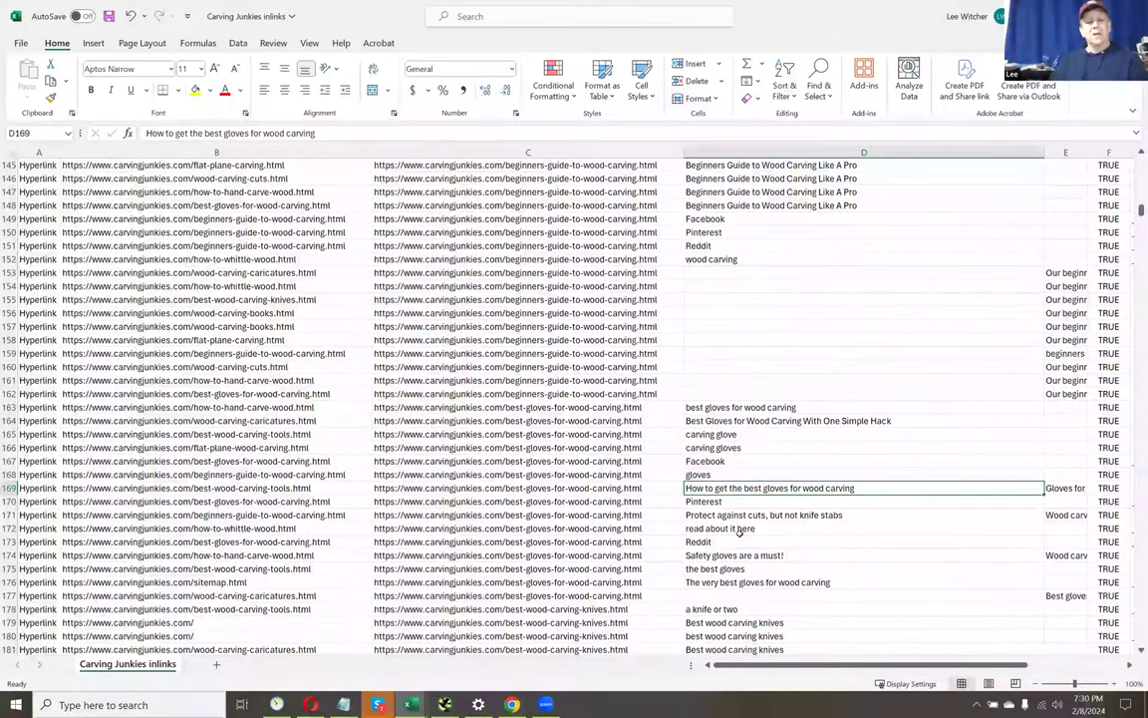
{"action": "key", "text": "Up"}
{"action": "key", "text": "Up"}
{"action": "key", "text": "Up"}
{"action": "key", "text": "Up"}
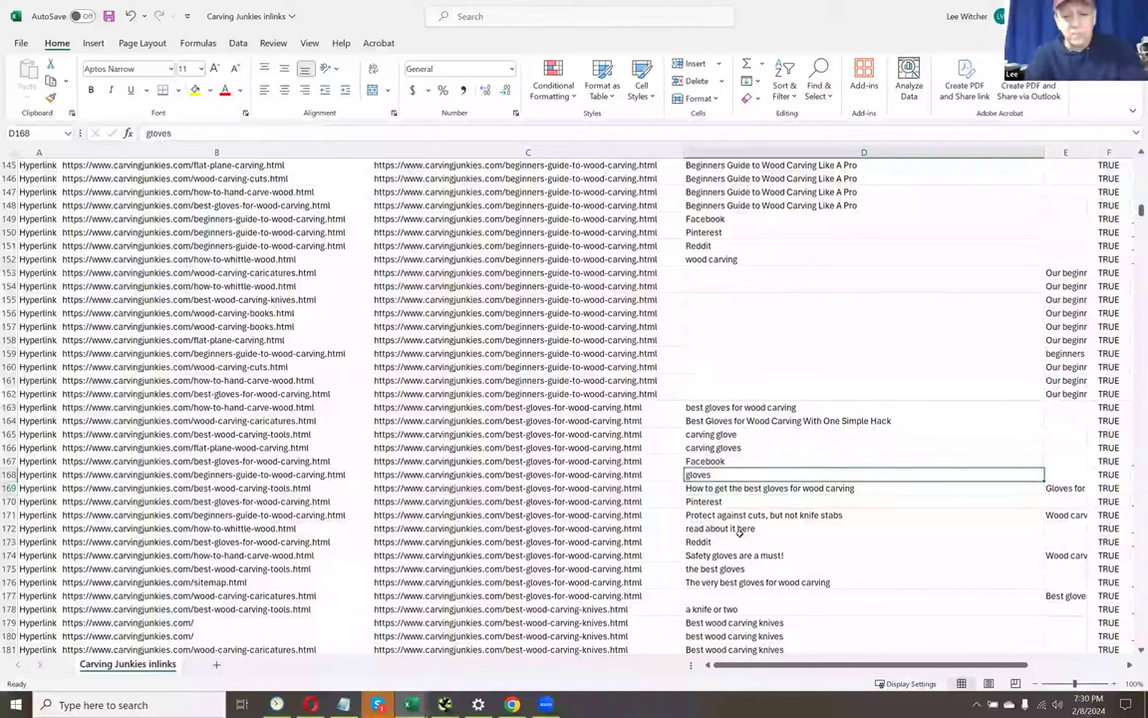
- Select the Anchor Text cells of the best-gloves-for-wood-carving.html links, D163 to D177
{"action": "key", "text": "Up"}
{"action": "key", "text": "Up"}
{"action": "key", "text": "shift+Down"}
{"action": "key", "text": "shift+Down"}
{"action": "key", "text": "shift+Down"}
{"action": "key", "text": "shift+Down"}
{"action": "key", "text": "shift+Down"}
{"action": "key", "text": "shift+Down"}
{"action": "key", "text": "shift+Down"}
{"action": "key", "text": "shift+Down"}
{"action": "key", "text": "shift+Down"}
{"action": "key", "text": "shift+Down"}
{"action": "key", "text": "shift+Down"}
{"action": "key", "text": "shift+Down"}
{"action": "key", "text": "shift+Down"}
{"action": "key", "text": "shift+Down"}
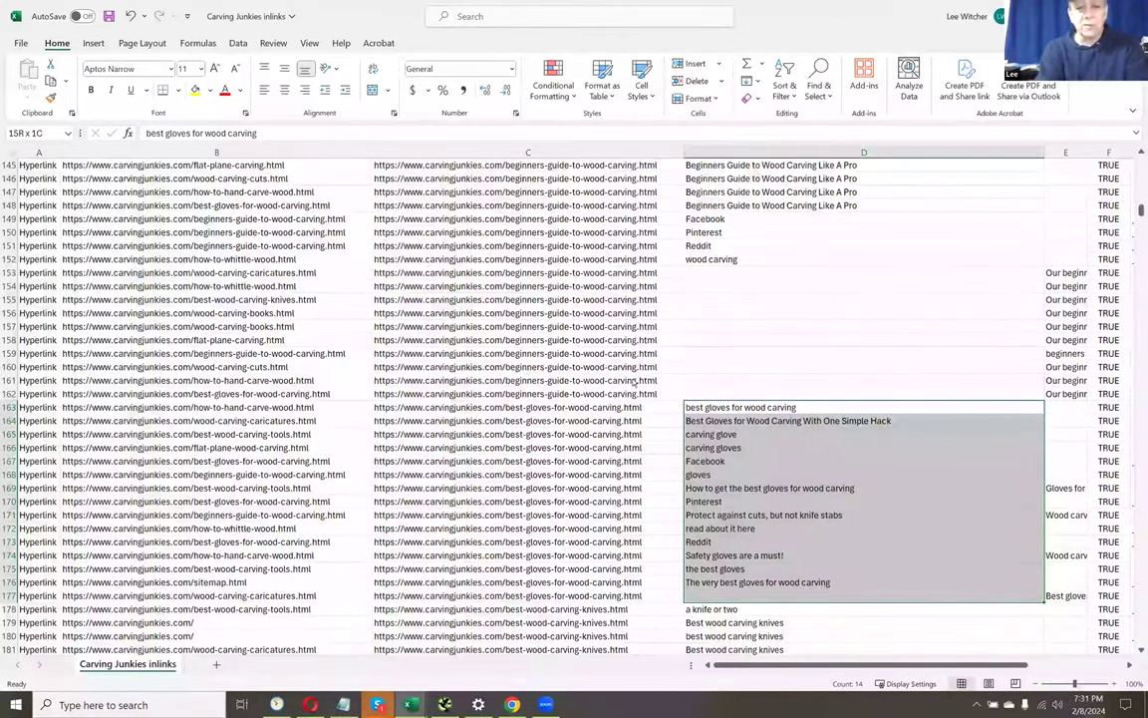
- Switch to Screaming Frog SEO Spider, sort the safeguardpc.com crawl by Content Type, and select the addresses of all text/html pages
{"action": "key", "text": "alt+Tab"}
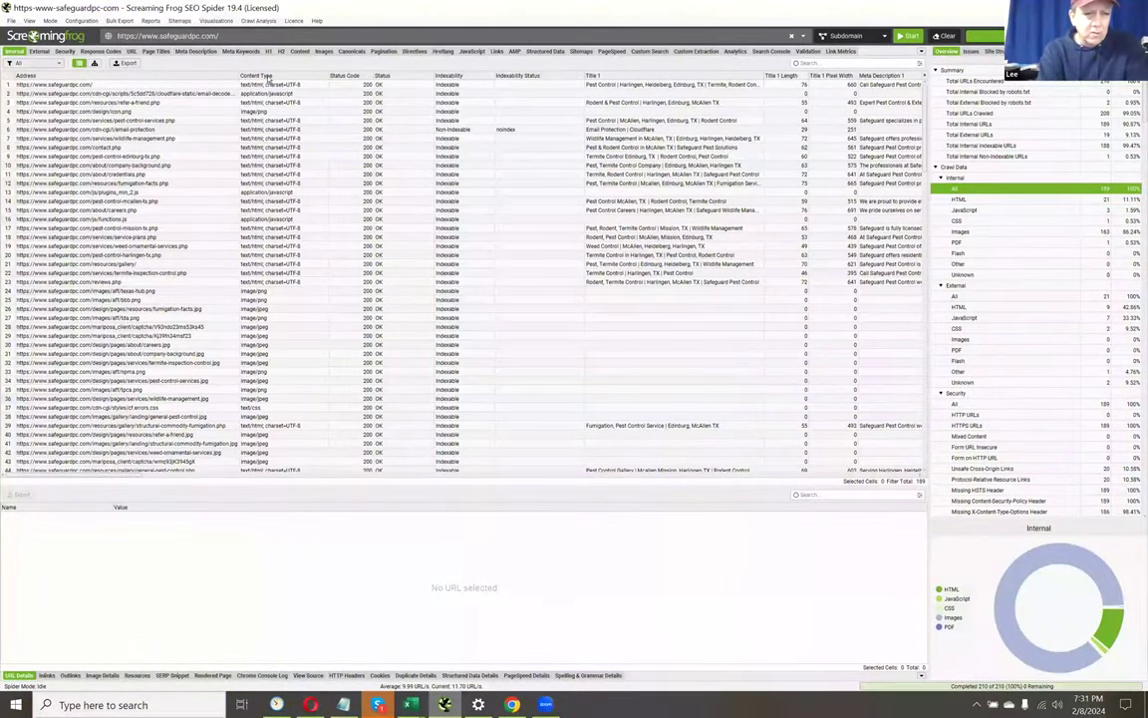
{"action": "left_click", "coordinate": [267, 77]}
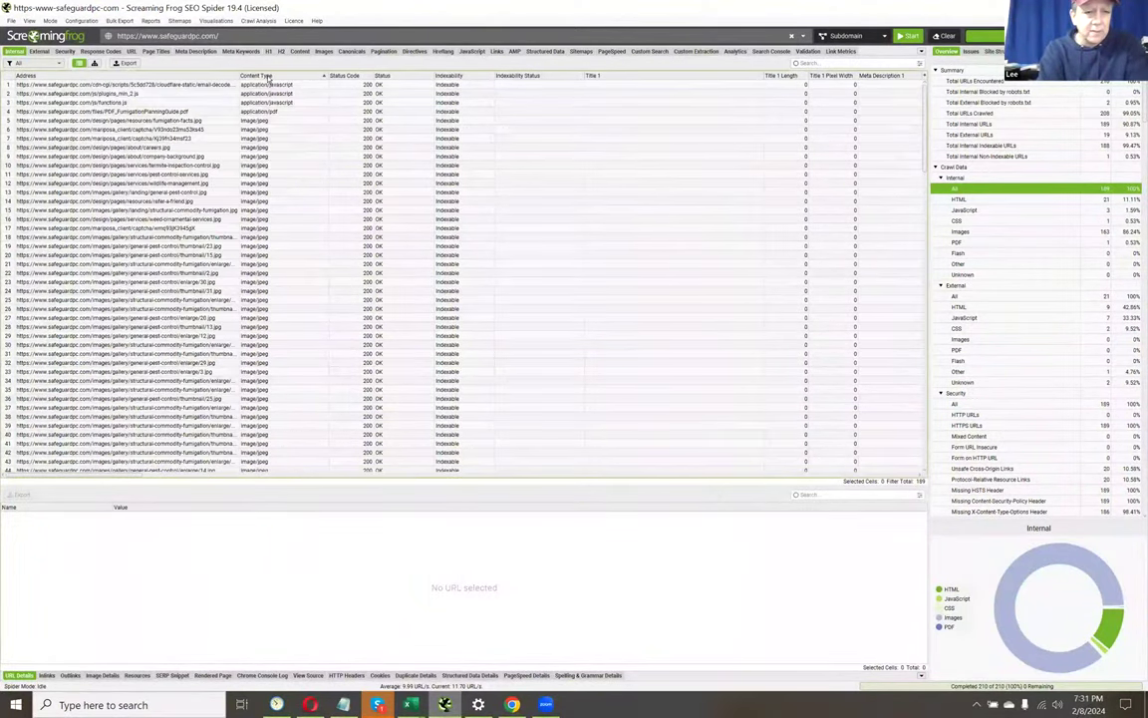
{"action": "scroll", "coordinate": [280, 194], "scroll_direction": "down", "scroll_amount": 20}
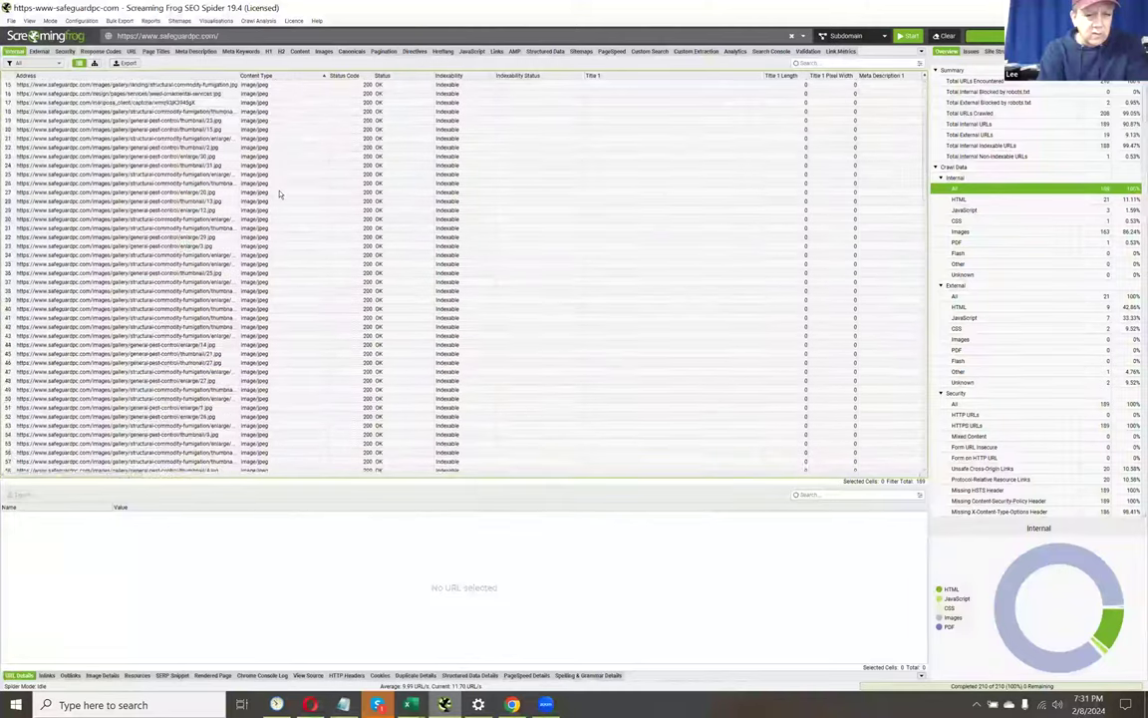
{"action": "scroll", "coordinate": [280, 194], "scroll_direction": "down", "scroll_amount": 20}
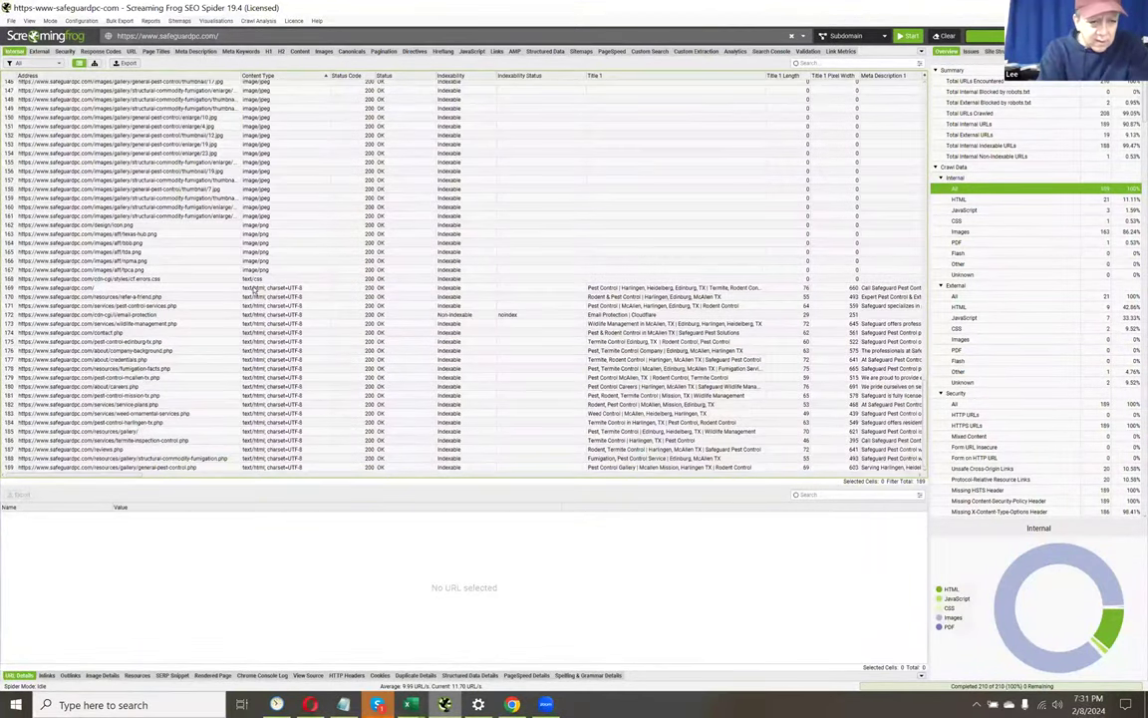
{"action": "left_click", "coordinate": [254, 288]}
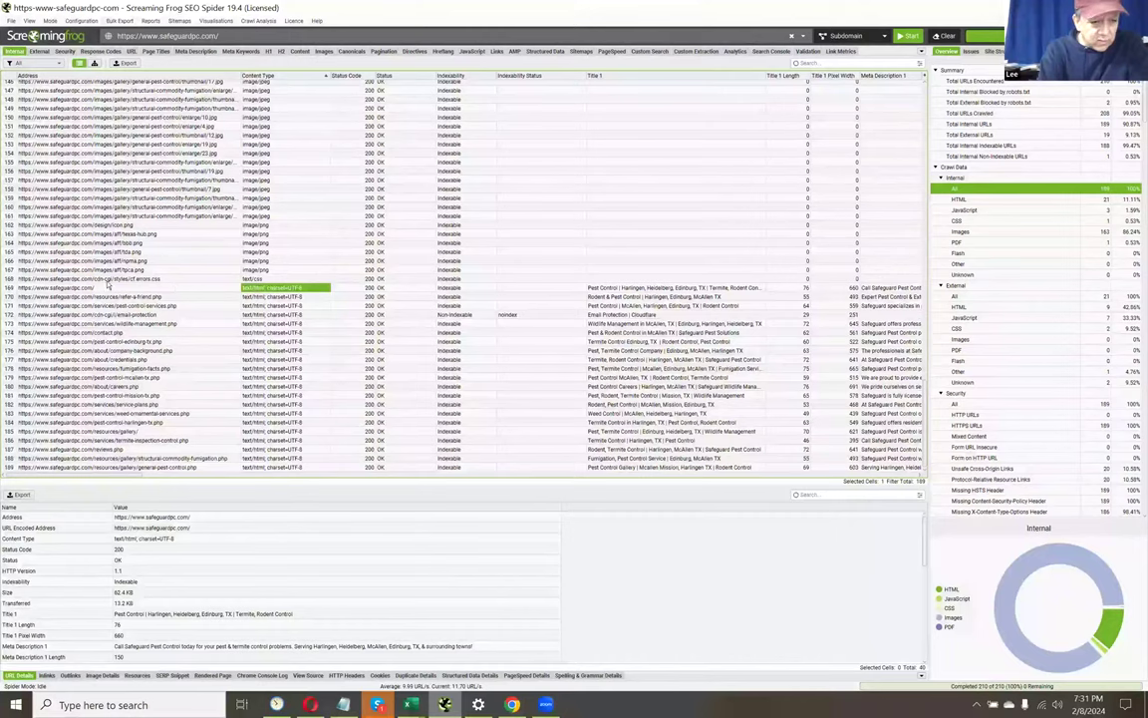
{"action": "left_click", "coordinate": [103, 287]}
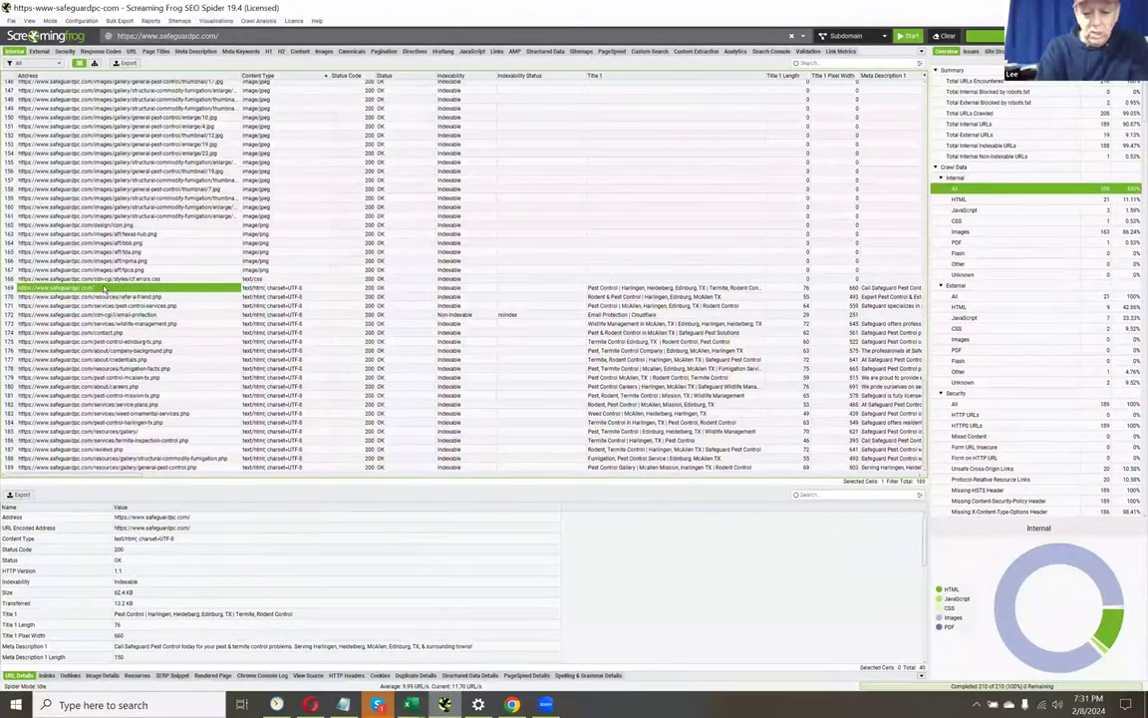
{"action": "key", "text": "ctrl+shift+End"}
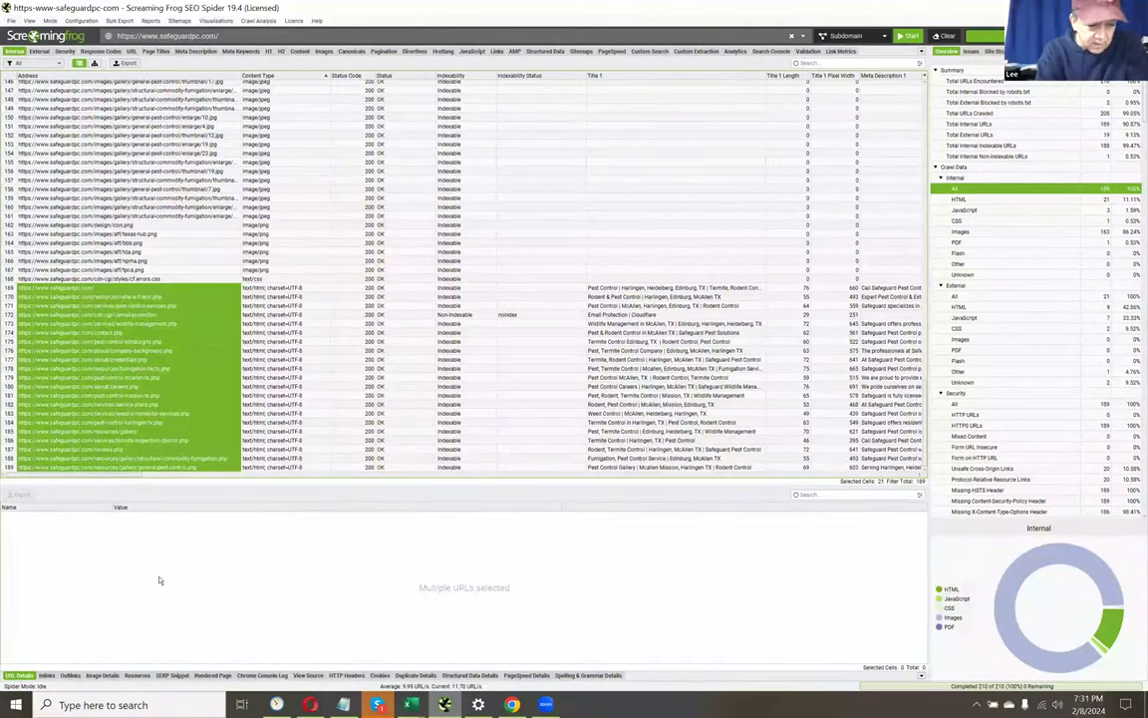
- Export the selected pages' inlinks to the Desktop as "safeguard inlinks.csv" and open the file in Excel
{"action": "left_click", "coordinate": [47, 676]}
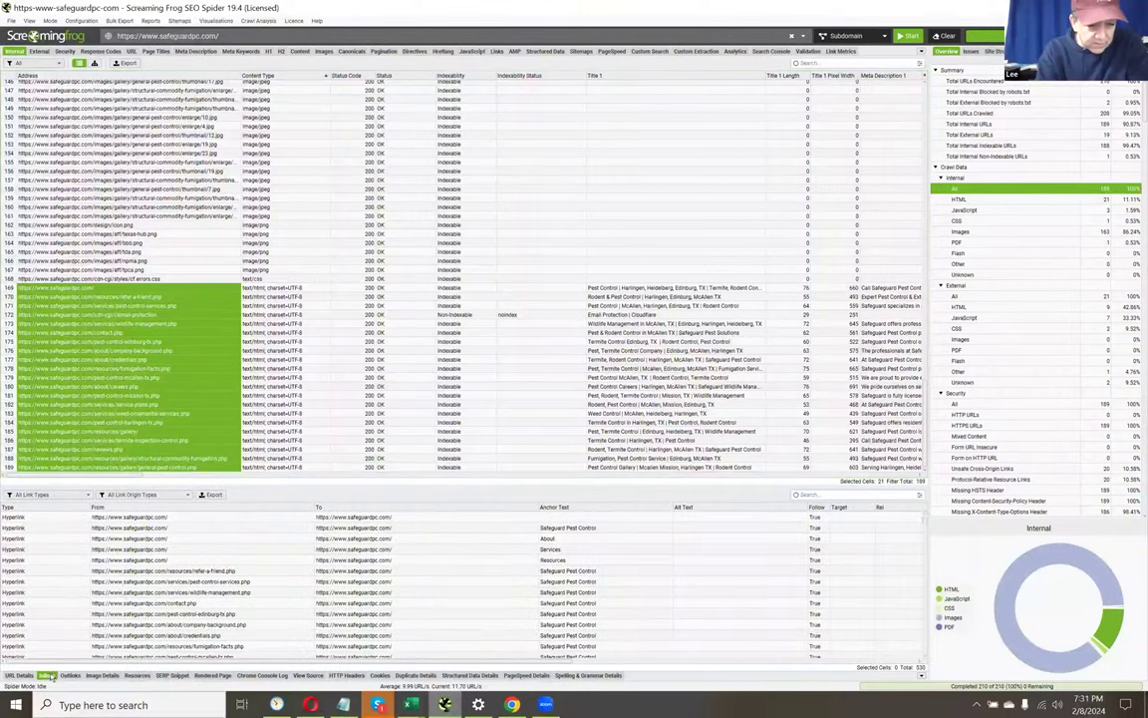
{"action": "left_click", "coordinate": [214, 495]}
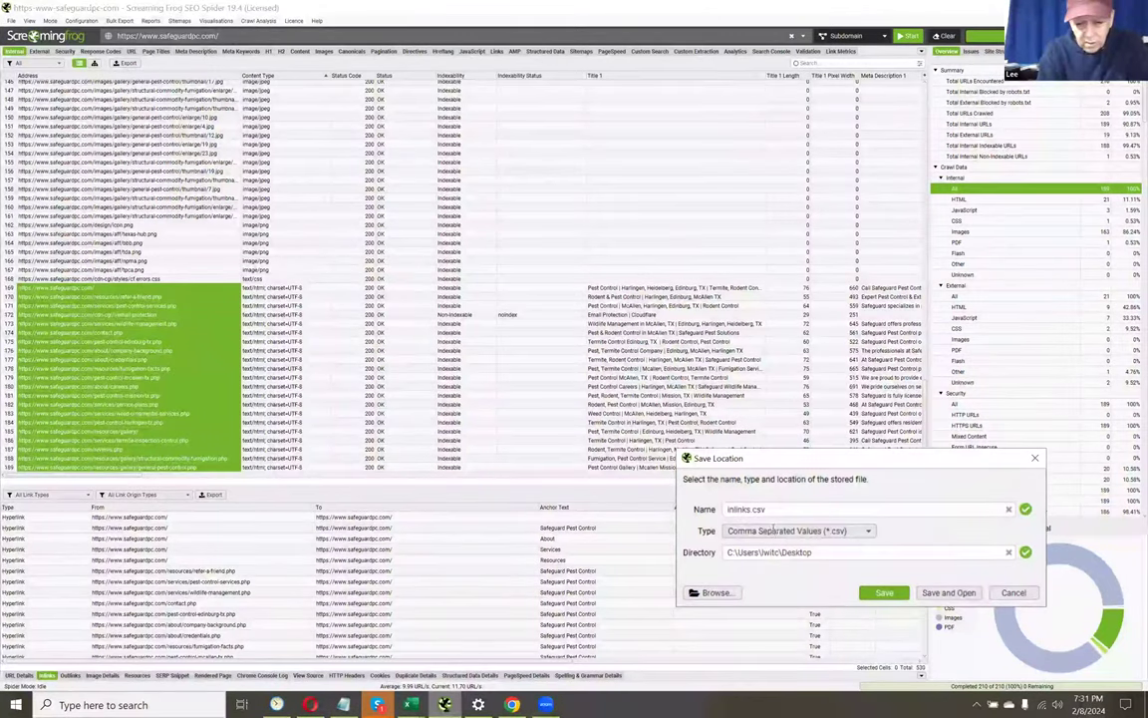
{"action": "double_click", "coordinate": [757, 509]}
{"action": "key", "text": "Home"}
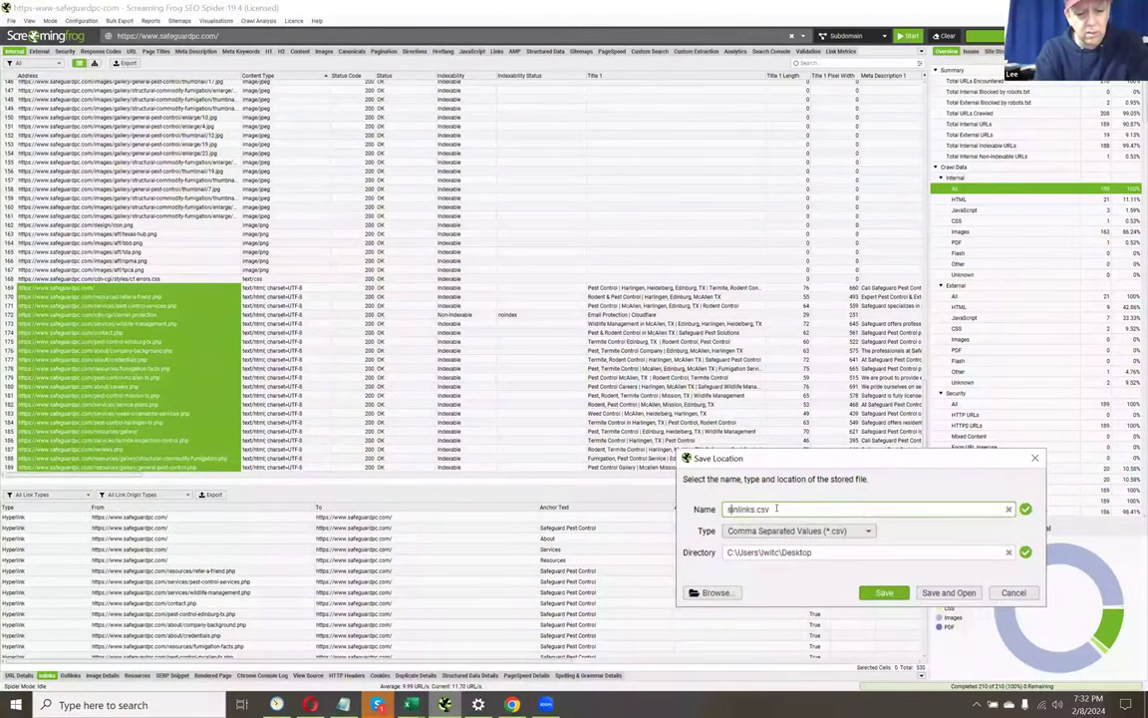
{"action": "type", "text": "safeguard"}
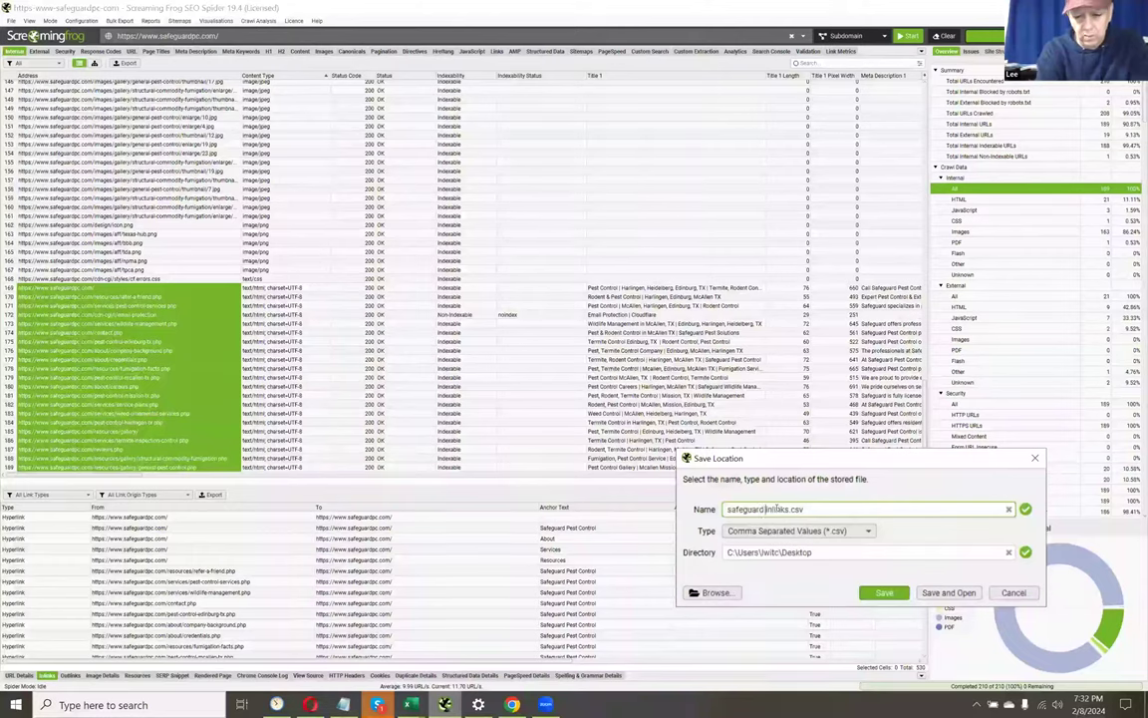
{"action": "left_click", "coordinate": [946, 593]}
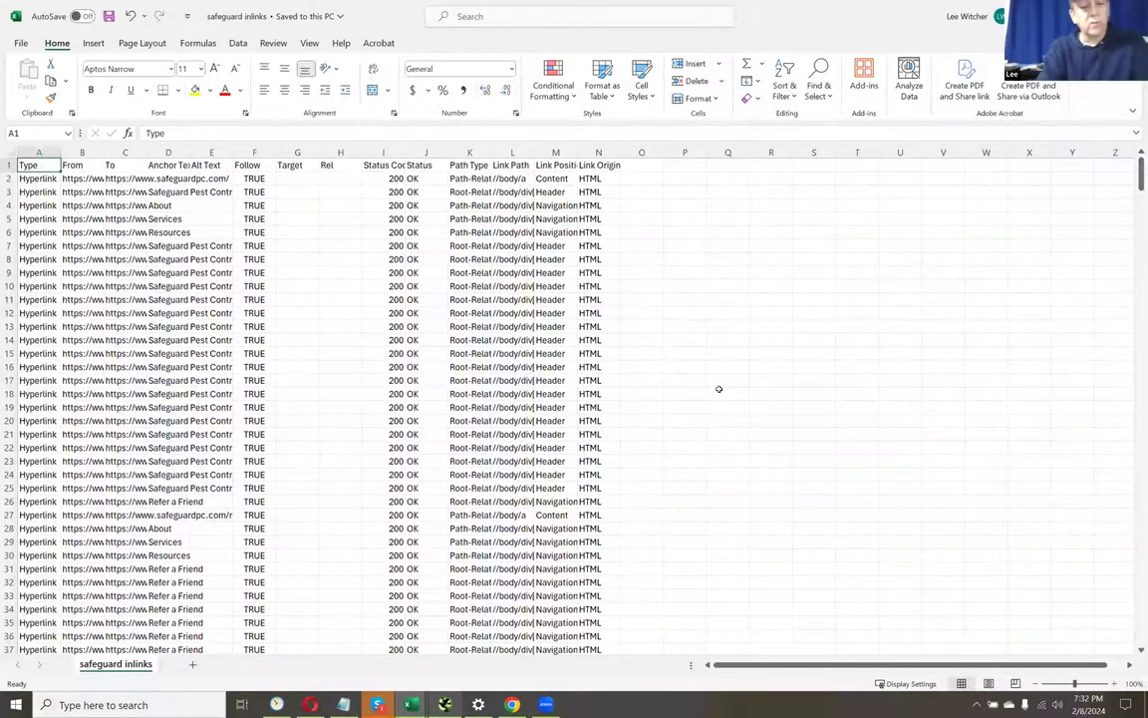
- Sort the whole safeguard inlinks table by Link Position, A to Z, keeping the header row in place
{"action": "key", "text": "ctrl+shift+Right"}
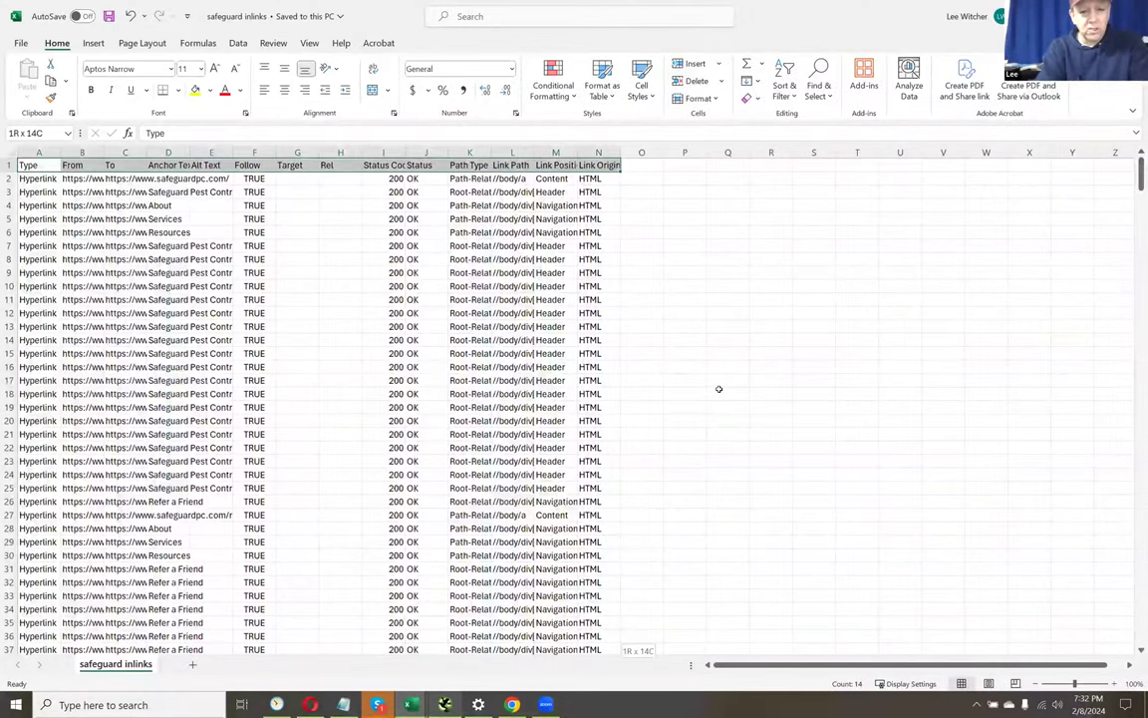
{"action": "key", "text": "ctrl+shift+Down"}
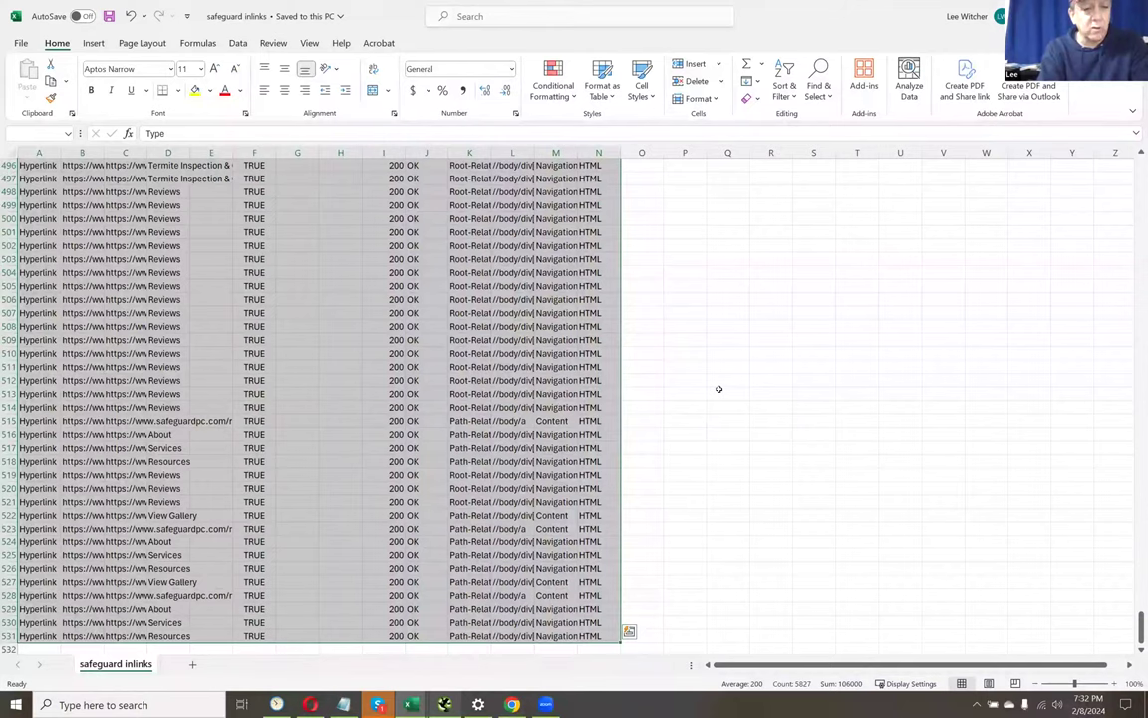
{"action": "key", "text": "alt+h"}
{"action": "key", "text": "s"}
{"action": "key", "text": "u"}
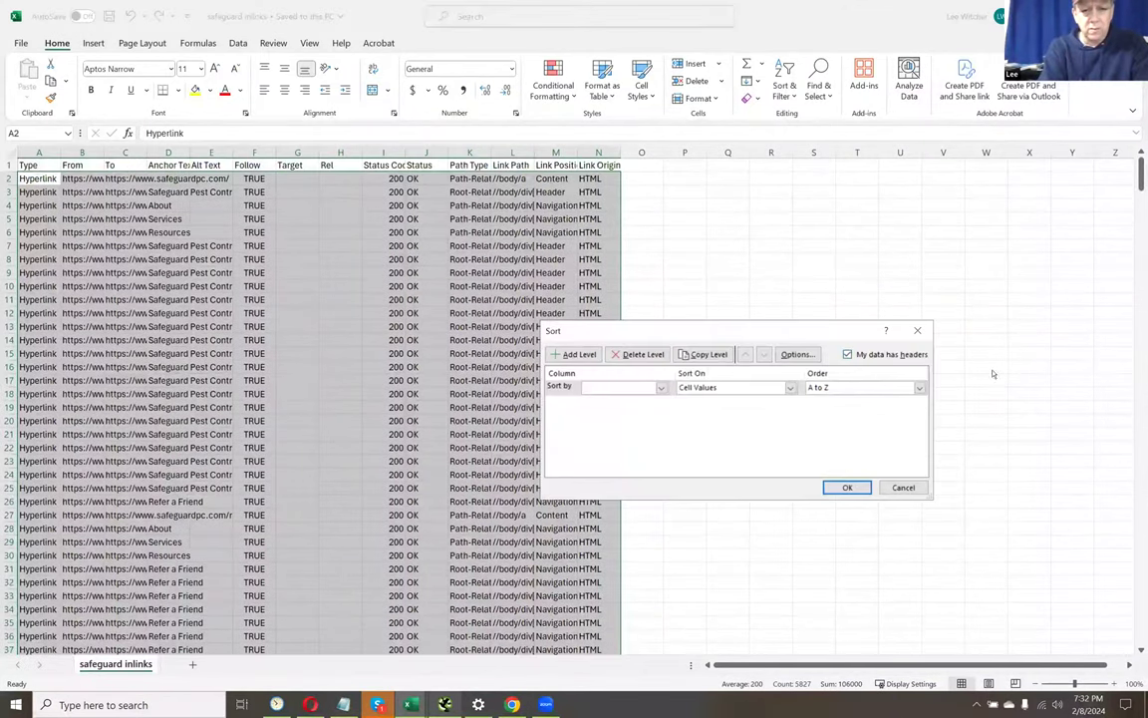
{"action": "left_click", "coordinate": [620, 387]}
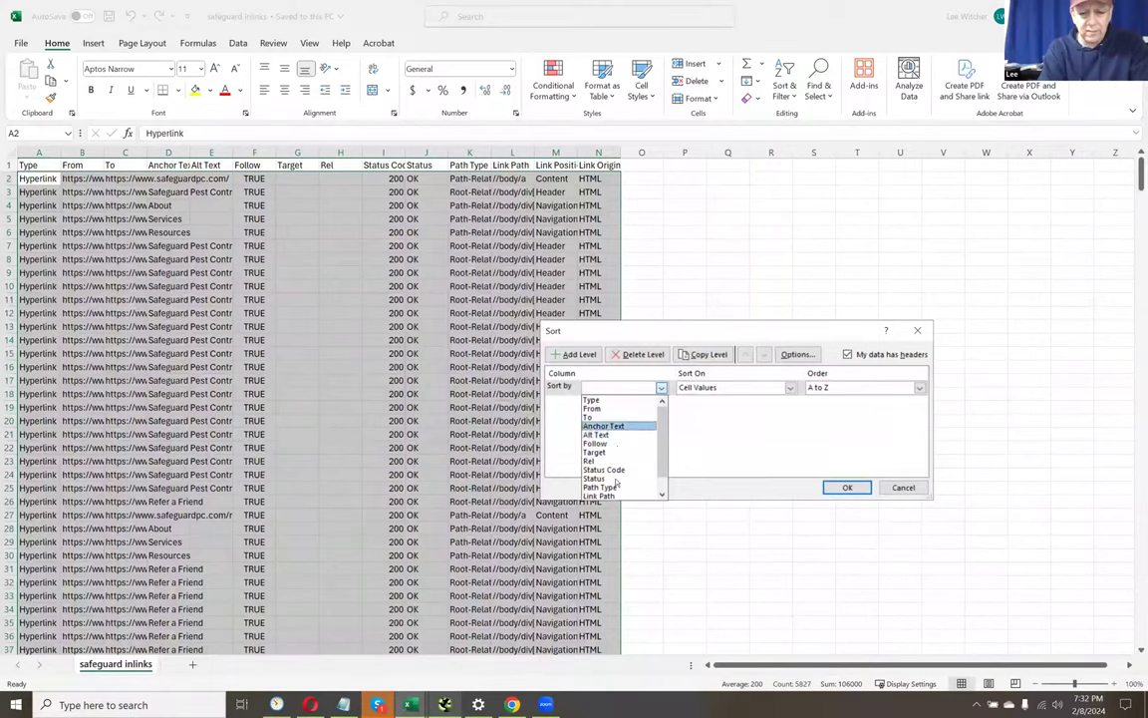
{"action": "scroll", "coordinate": [617, 486], "scroll_direction": "down", "scroll_amount": 1}
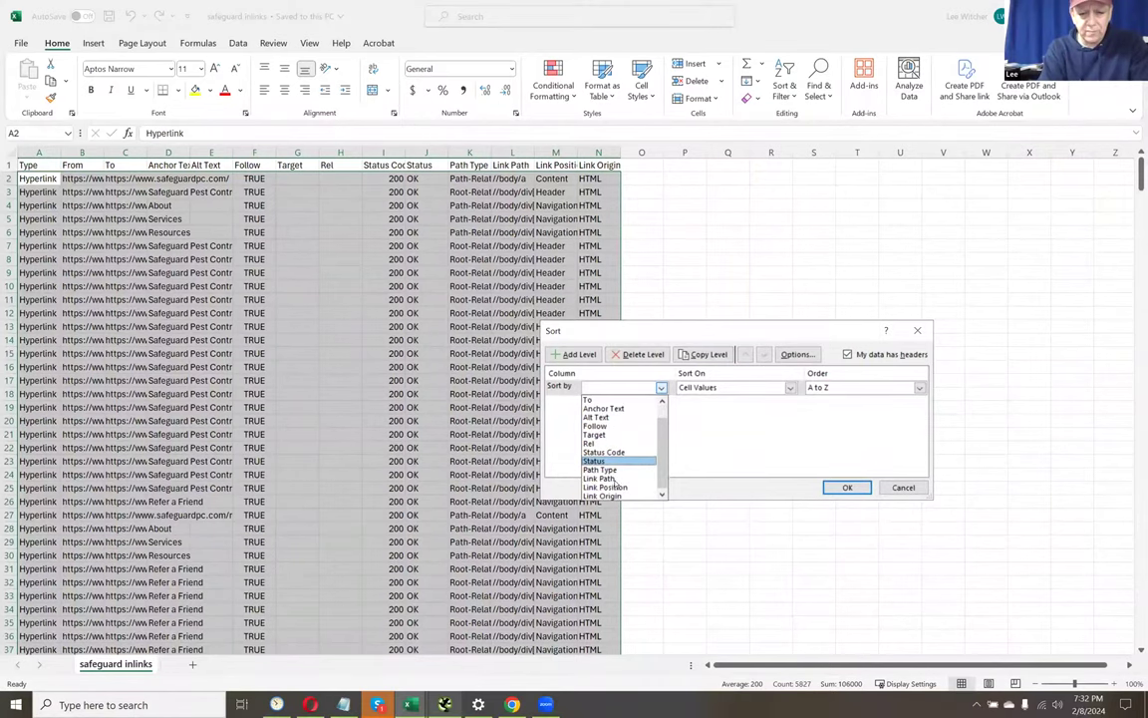
{"action": "left_click", "coordinate": [610, 486]}
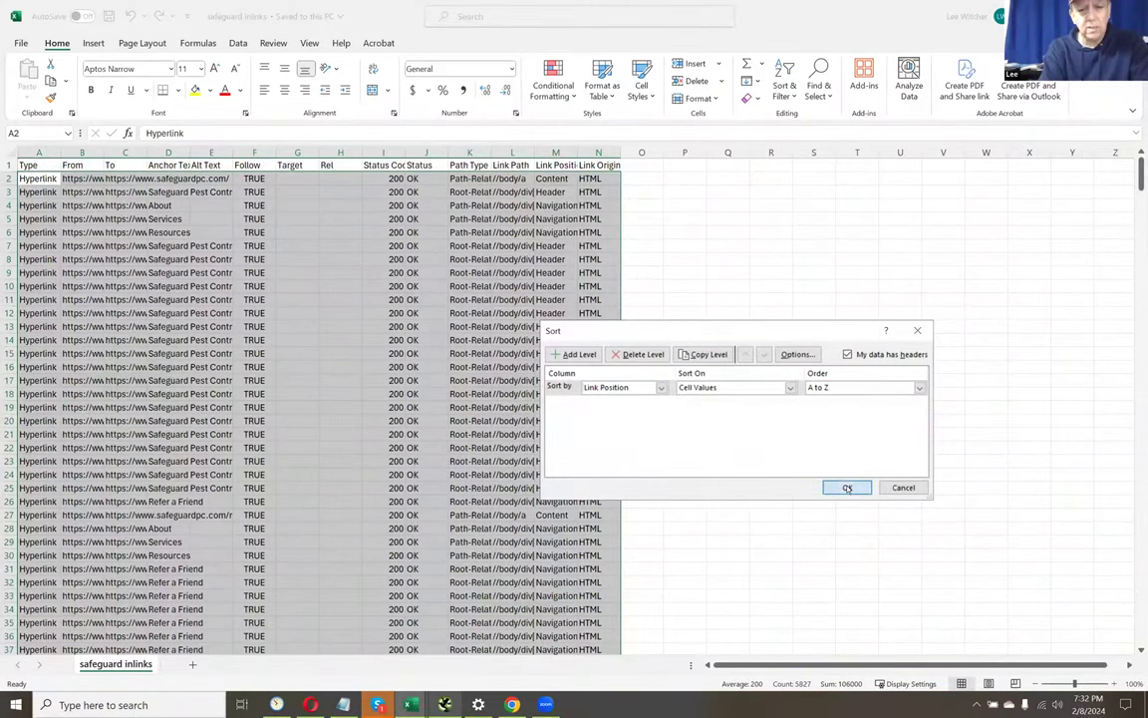
{"action": "left_click", "coordinate": [845, 486]}
- Delete all rows whose Link Position is Aside, rows 2 to 21
{"action": "key", "text": "Right"}
{"action": "key", "text": "Right"}
{"action": "key", "text": "Right"}
{"action": "key", "text": "Right"}
{"action": "key", "text": "Right"}
{"action": "key", "text": "Right"}
{"action": "key", "text": "Right"}
{"action": "key", "text": "Right"}
{"action": "key", "text": "Right"}
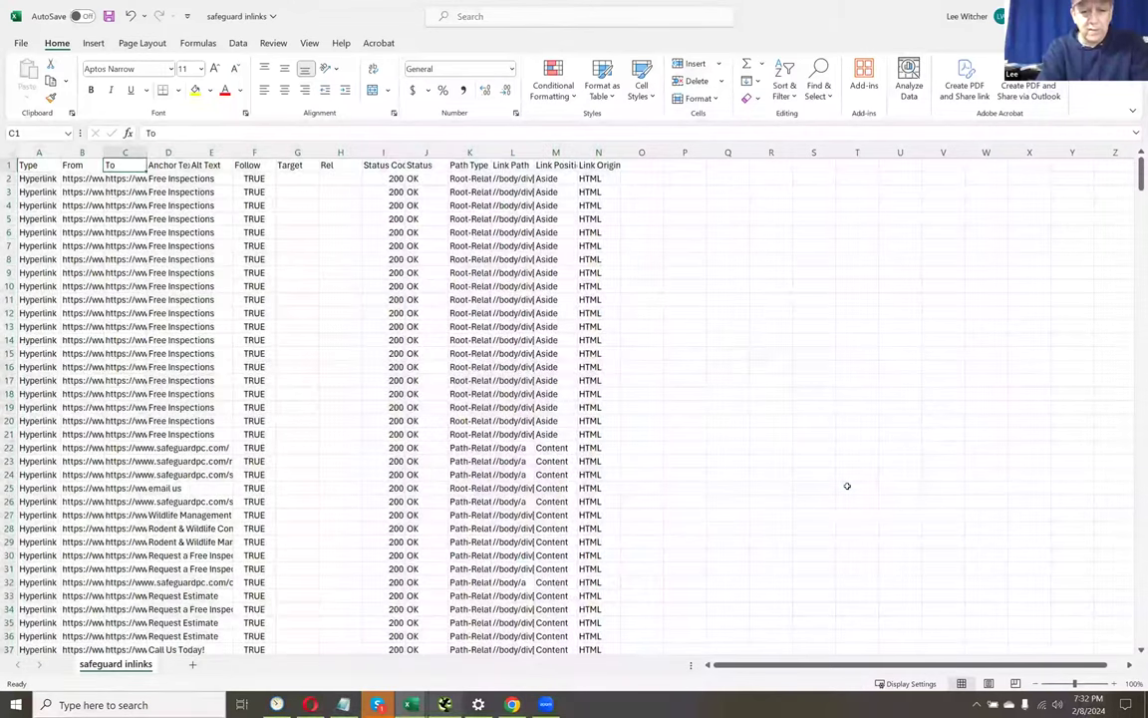
{"action": "key", "text": "Down"}
{"action": "key", "text": "Right"}
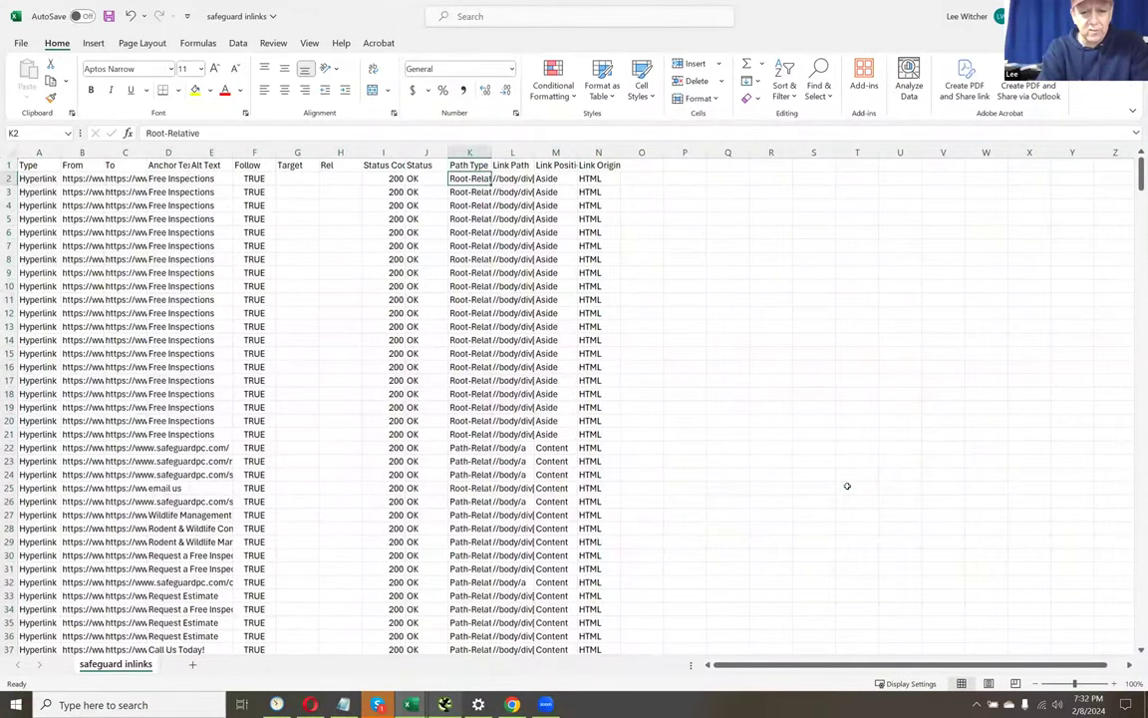
{"action": "key", "text": "Right"}
{"action": "key", "text": "Right"}
{"action": "key", "text": "shift+Down"}
{"action": "key", "text": "shift+Down"}
{"action": "key", "text": "shift+Down"}
{"action": "key", "text": "shift+Down"}
{"action": "key", "text": "shift+Down"}
{"action": "key", "text": "shift+Down"}
{"action": "key", "text": "shift+Down"}
{"action": "key", "text": "shift+Down"}
{"action": "key", "text": "shift+Down"}
{"action": "key", "text": "shift+Down"}
{"action": "key", "text": "shift+Down"}
{"action": "key", "text": "shift+Down"}
{"action": "key", "text": "shift+Down"}
{"action": "key", "text": "shift+Down"}
{"action": "key", "text": "shift+Down"}
{"action": "key", "text": "shift+Down"}
{"action": "key", "text": "shift+Down"}
{"action": "key", "text": "shift+Down"}
{"action": "key", "text": "shift+Down"}
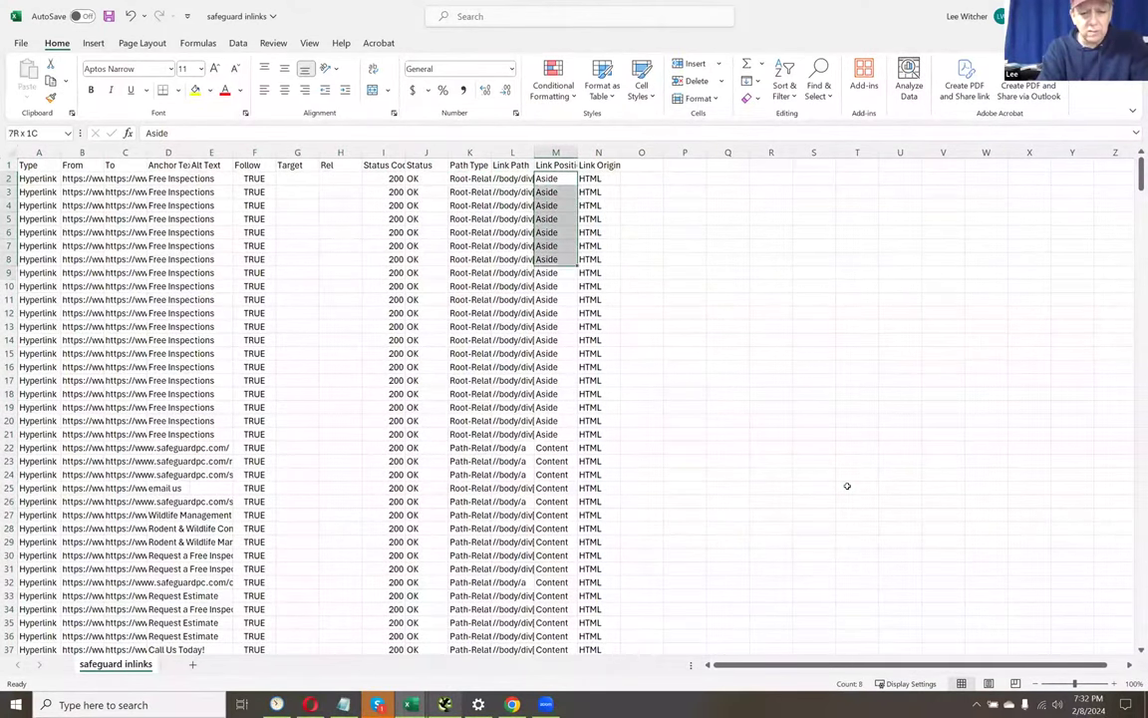
{"action": "key", "text": "shift+space"}
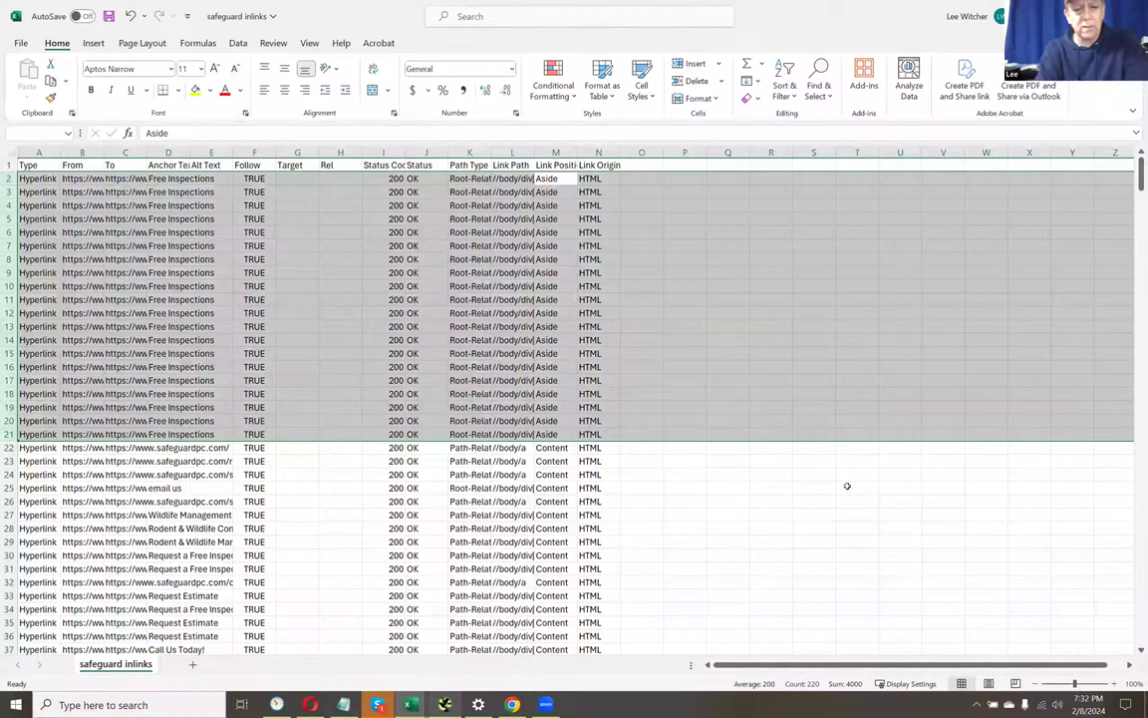
{"action": "key", "text": "ctrl+minus"}
{"action": "key", "text": "Down"}
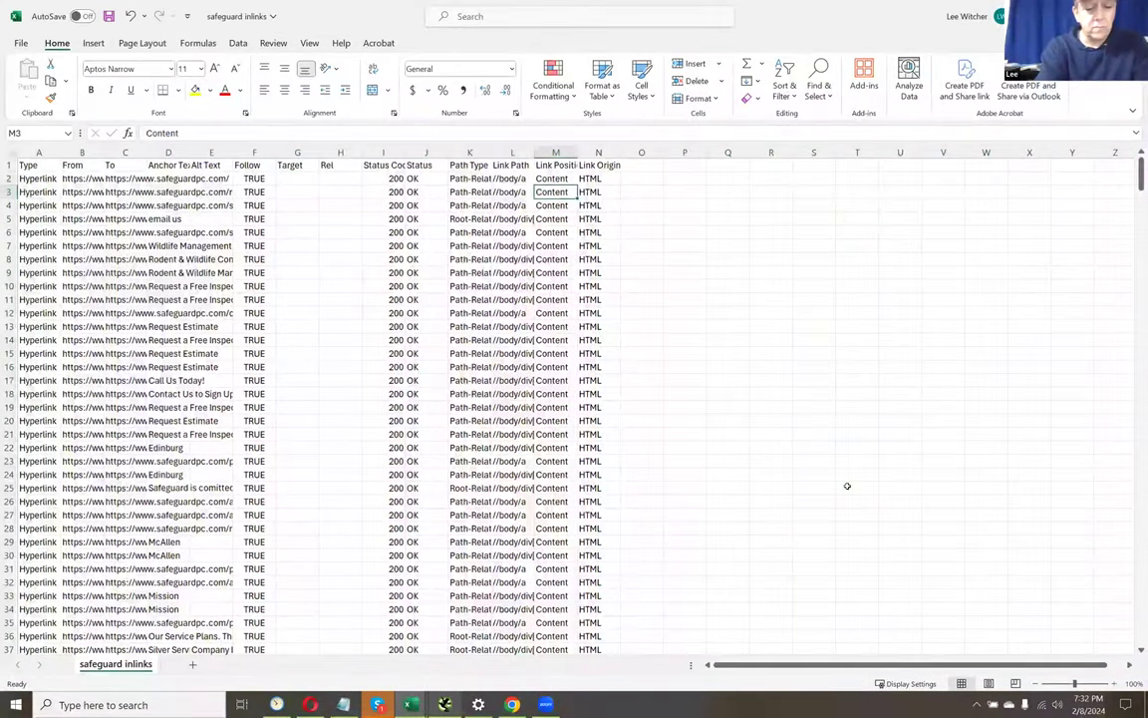
- Find "footer" and delete every row from the first Footer link in row 56 through the last Navigation link
{"action": "key", "text": "ctrl+f"}
{"action": "type", "text": "footer"}
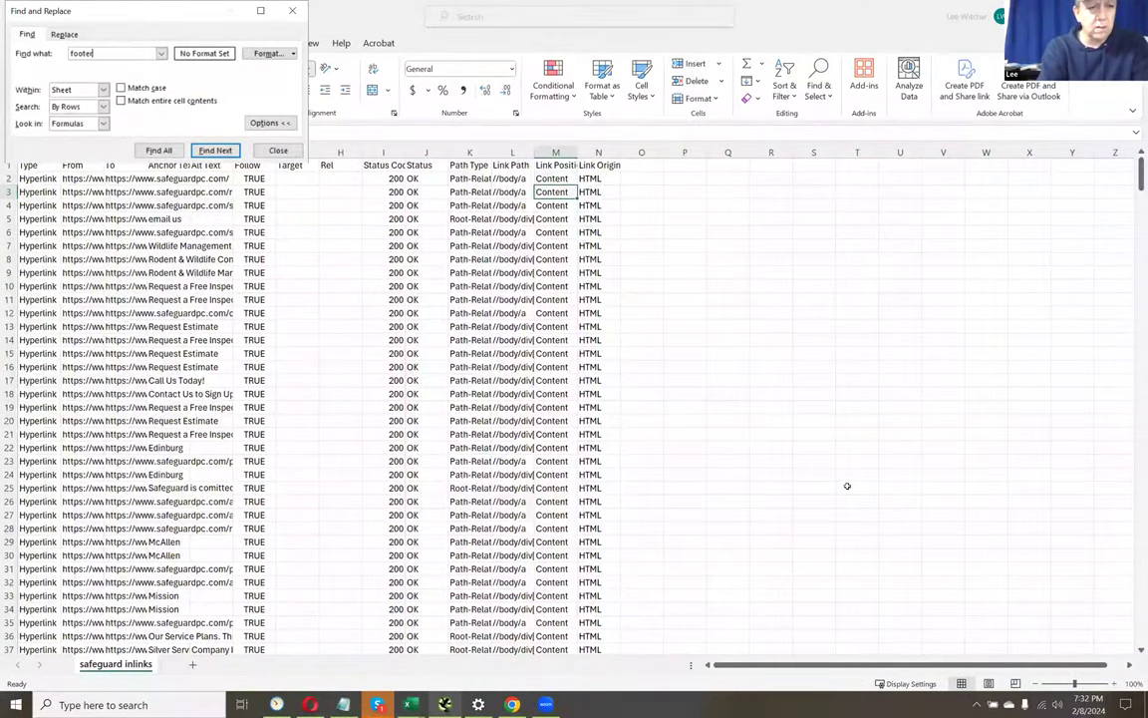
{"action": "key", "text": "Return"}
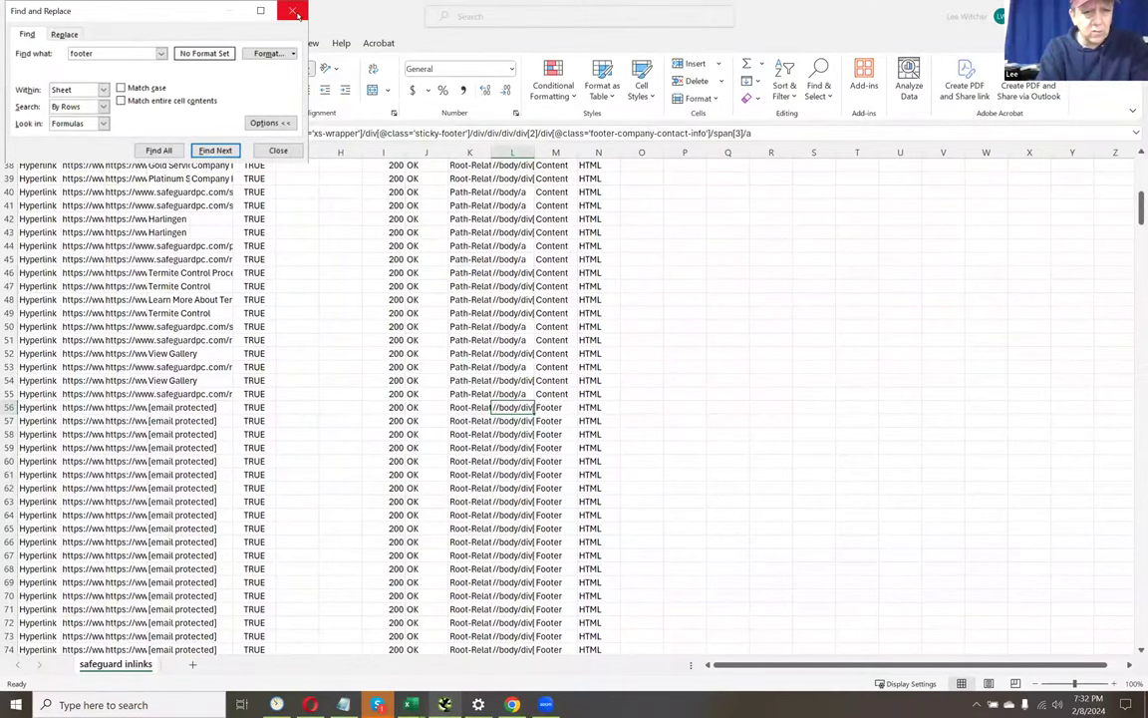
{"action": "left_click", "coordinate": [297, 14]}
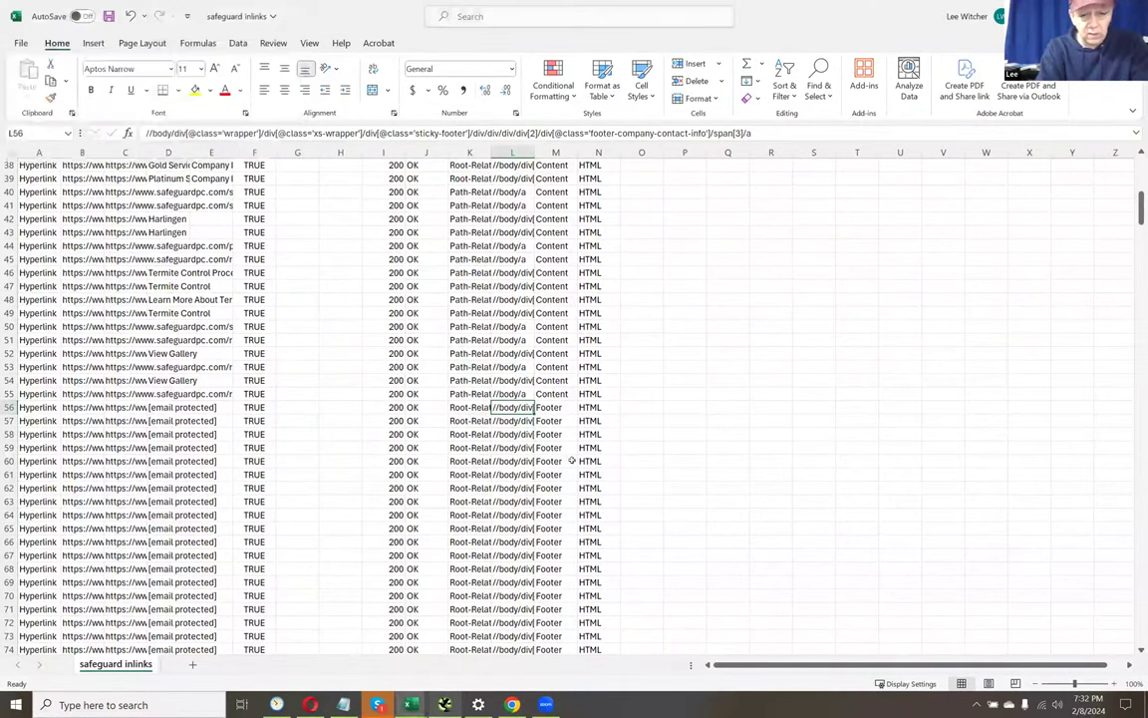
{"action": "left_click", "coordinate": [552, 408]}
{"action": "key", "text": "ctrl+shift+Down"}
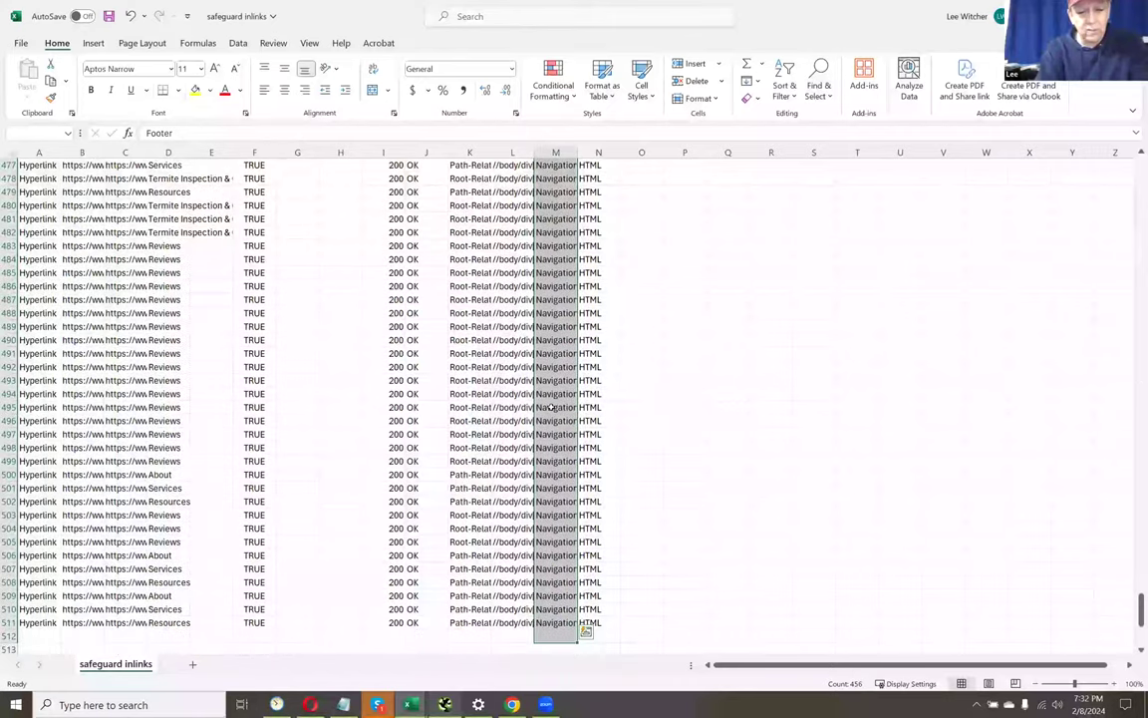
{"action": "key", "text": "shift+space"}
{"action": "key", "text": "ctrl+minus"}
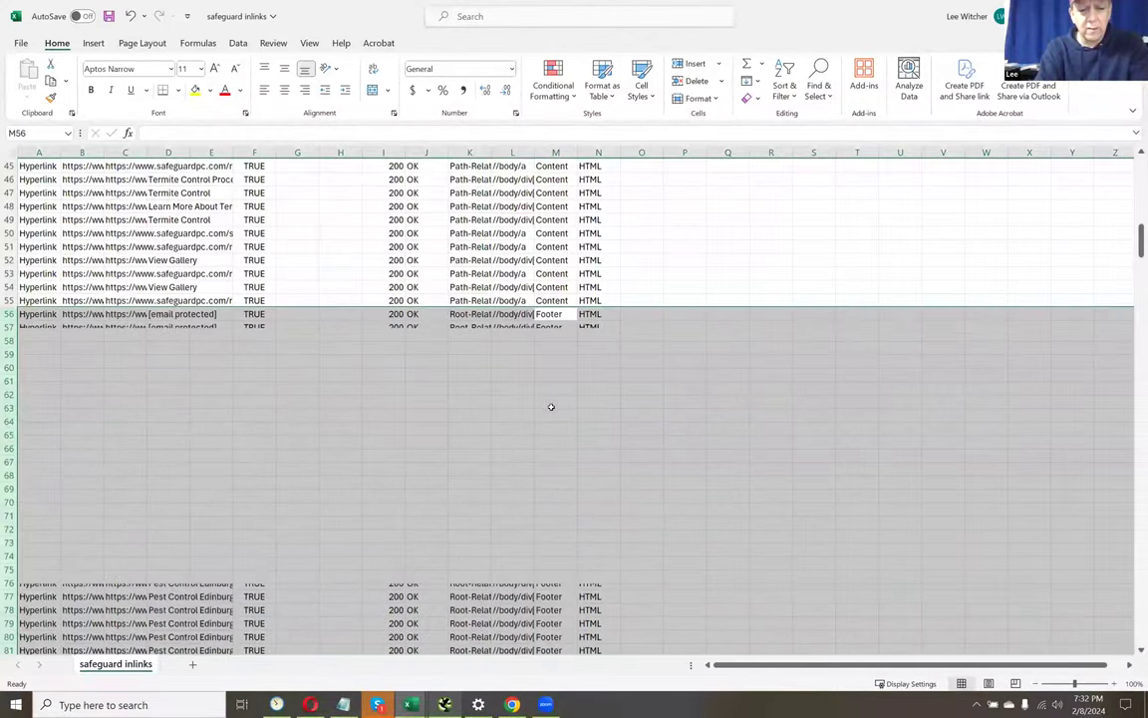
{"action": "key", "text": "Up"}
- Sort the remaining Content links by To and then by Anchor Text, both A to Z
{"action": "key", "text": "ctrl+Home"}
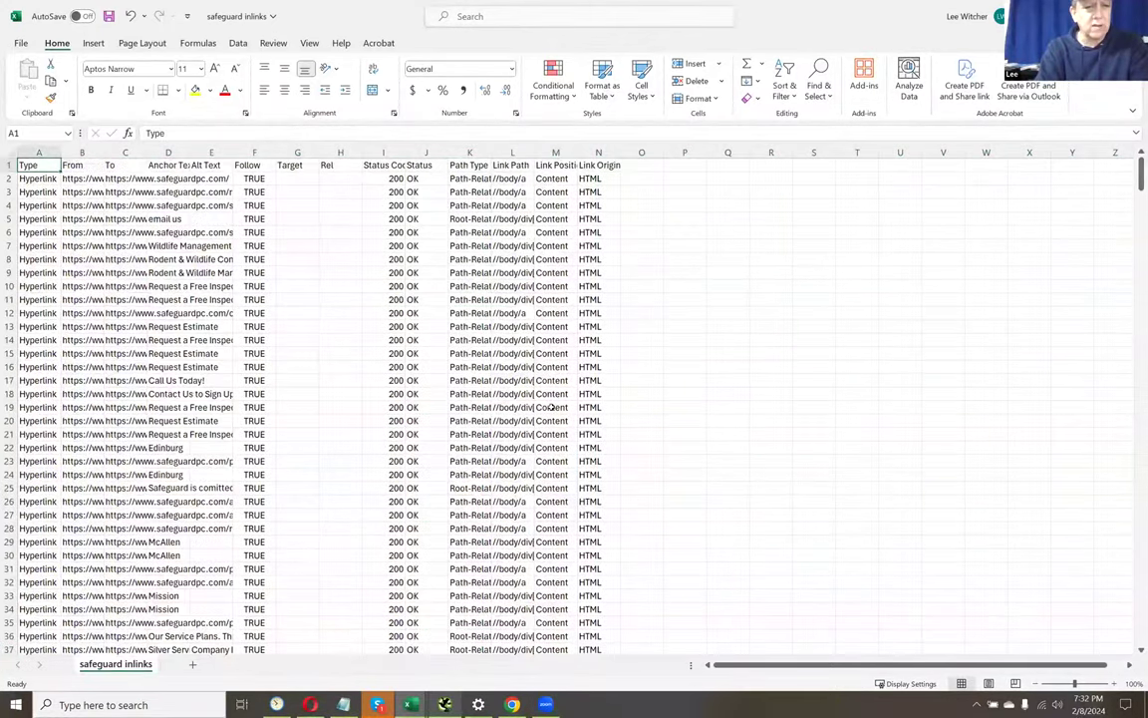
{"action": "key", "text": "ctrl+shift+End"}
{"action": "key", "text": "alt+h"}
{"action": "key", "text": "s"}
{"action": "key", "text": "u"}
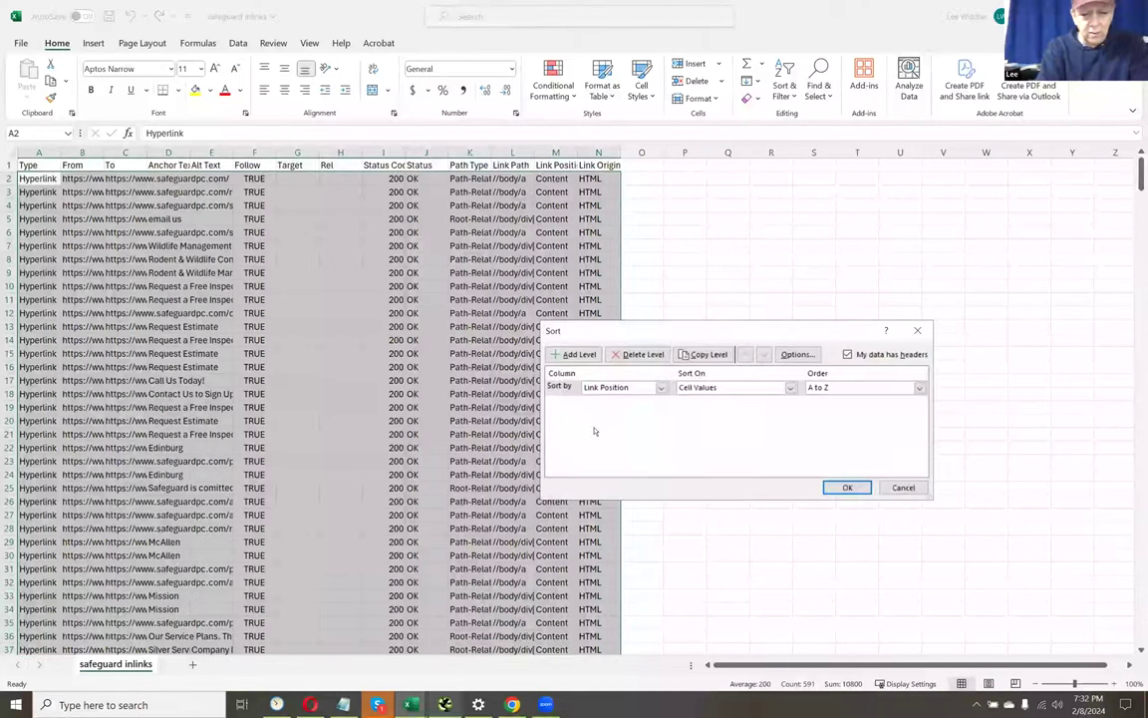
{"action": "left_click", "coordinate": [612, 388]}
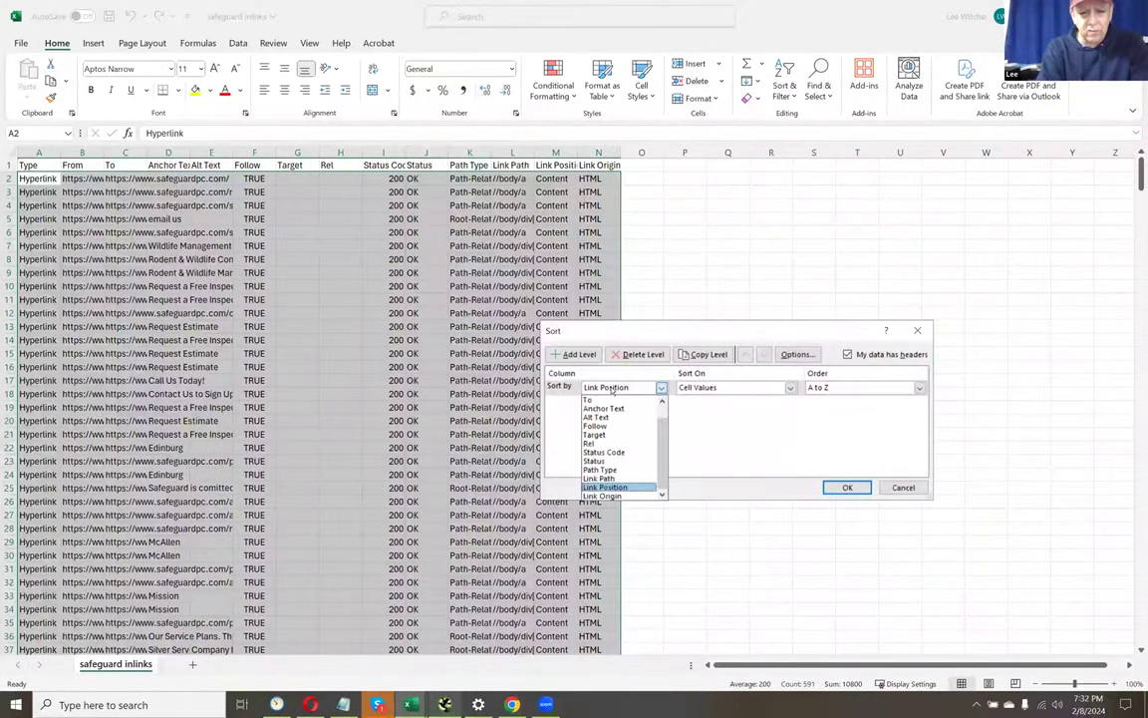
{"action": "left_click", "coordinate": [588, 400]}
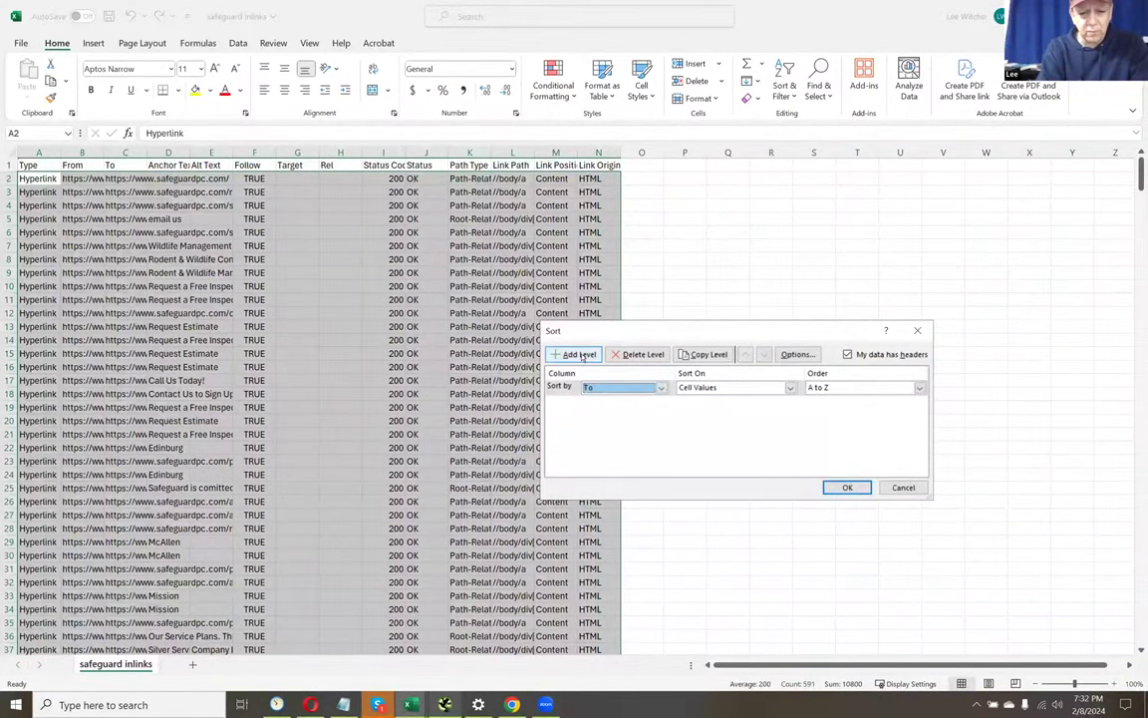
{"action": "left_click", "coordinate": [582, 354]}
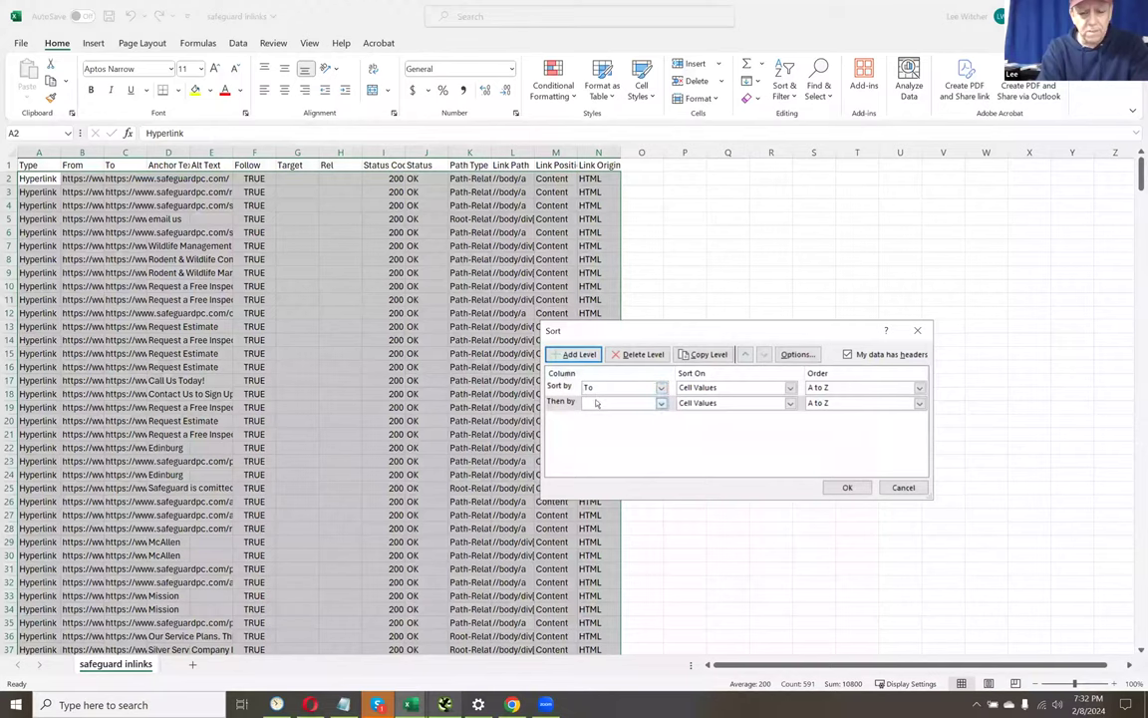
{"action": "left_click", "coordinate": [595, 402]}
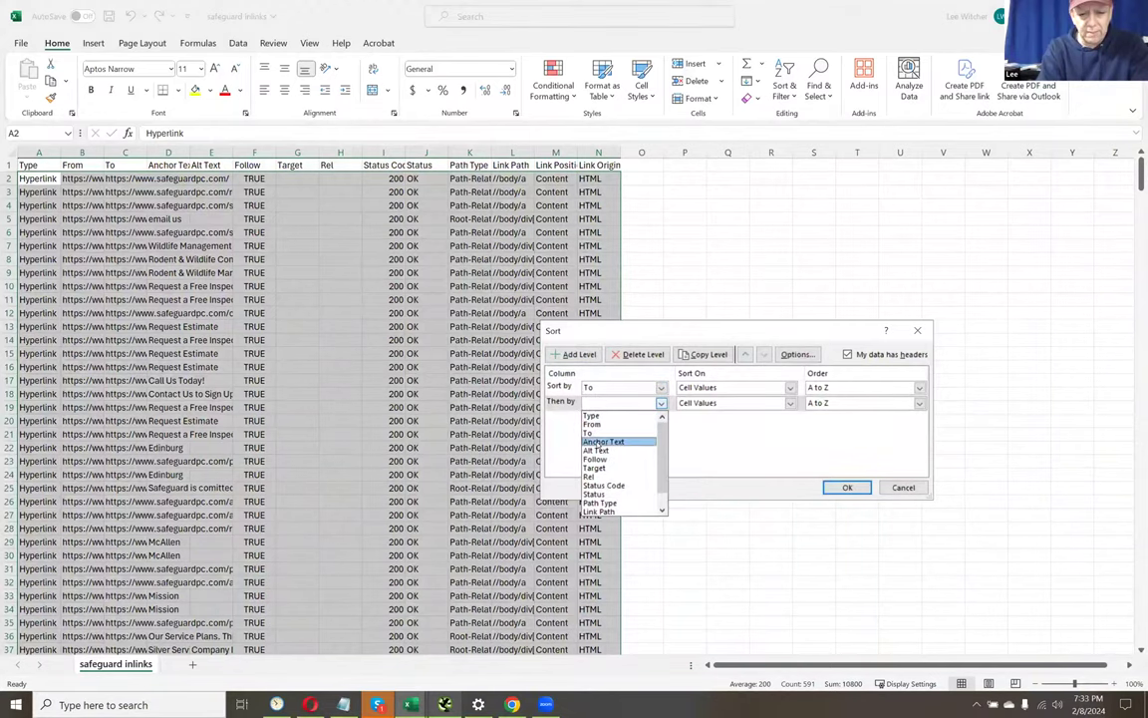
{"action": "left_click", "coordinate": [598, 442]}
{"action": "left_click", "coordinate": [845, 487]}
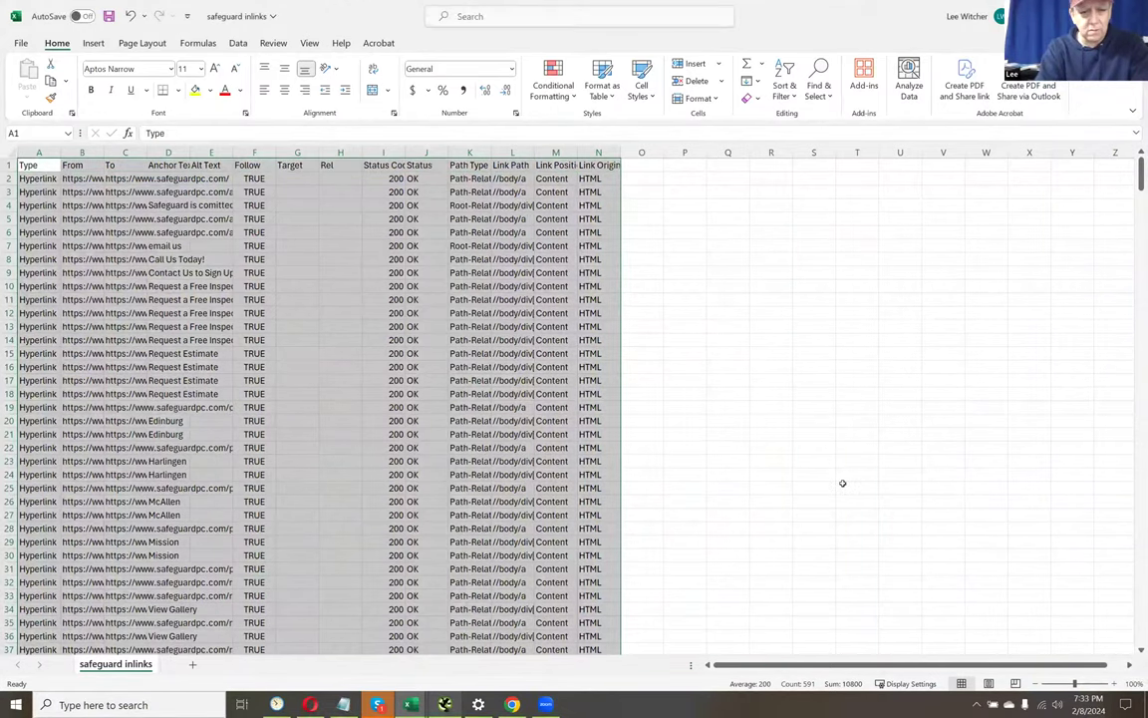
- Widen the From, To and Anchor Text columns to fit their contents
{"action": "key", "text": "ctrl+Down"}
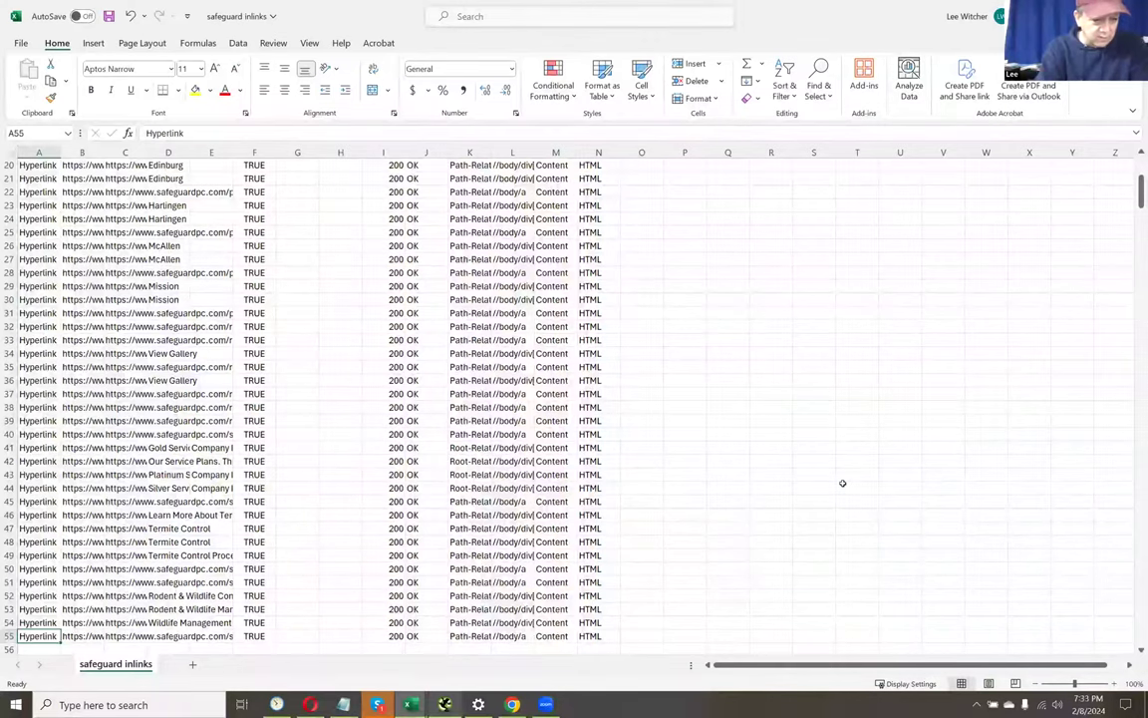
{"action": "key", "text": "ctrl+Up"}
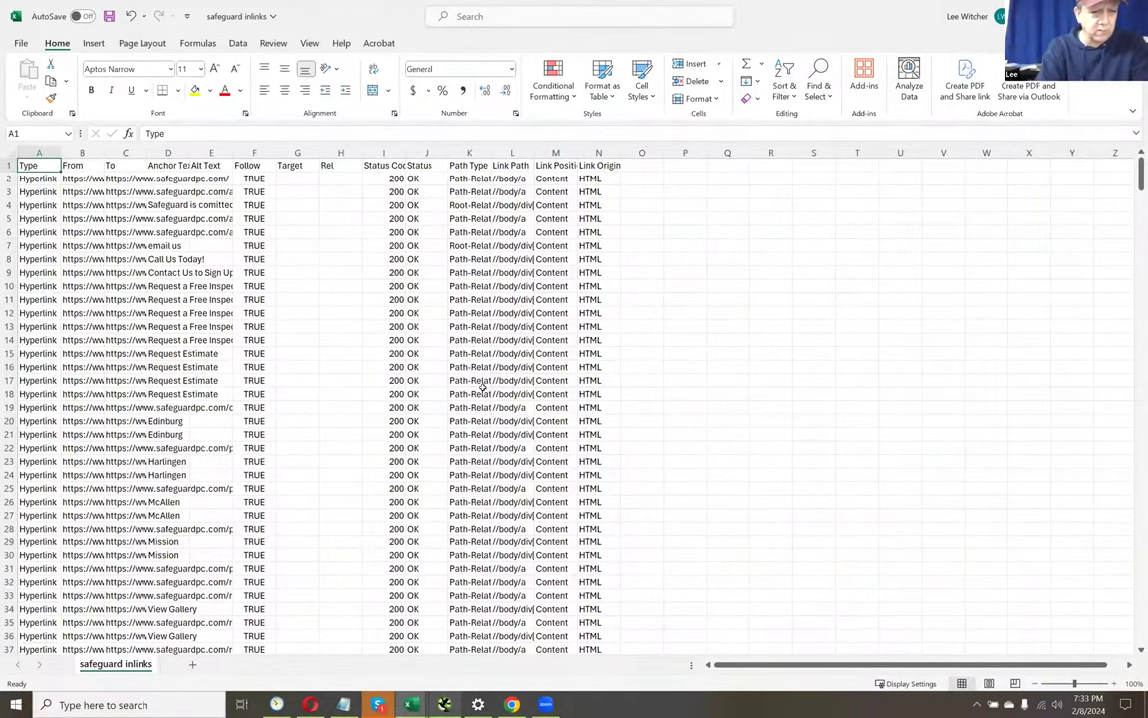
{"action": "key", "text": "Right"}
{"action": "key", "text": "shift+Right"}
{"action": "key", "text": "shift+Right"}
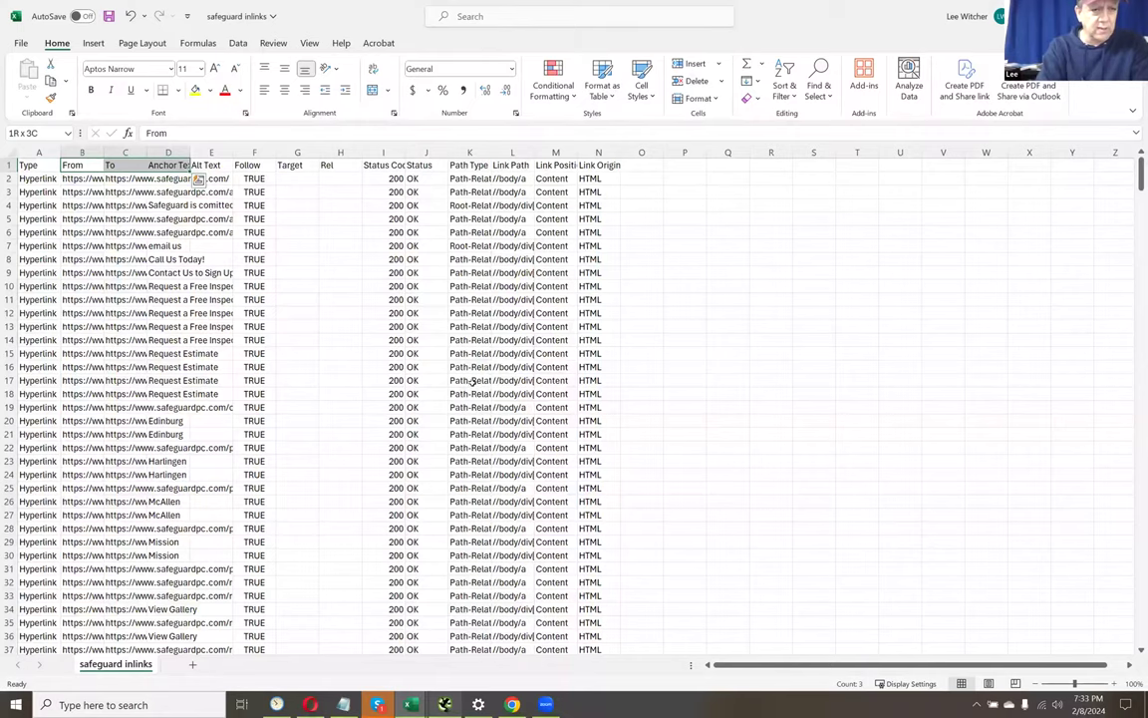
{"action": "key", "text": "ctrl+shift+Down"}
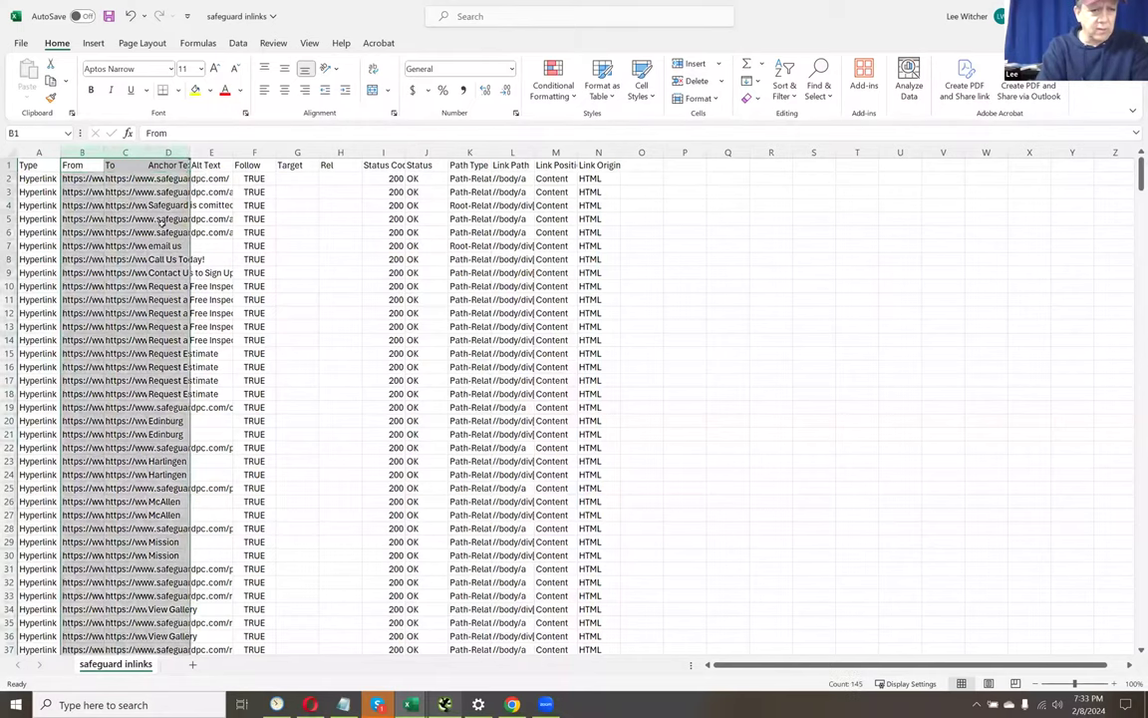
{"action": "left_click_drag", "start_coordinate": [105, 153], "coordinate": [104, 153]}
{"action": "double_click", "coordinate": [104, 152]}
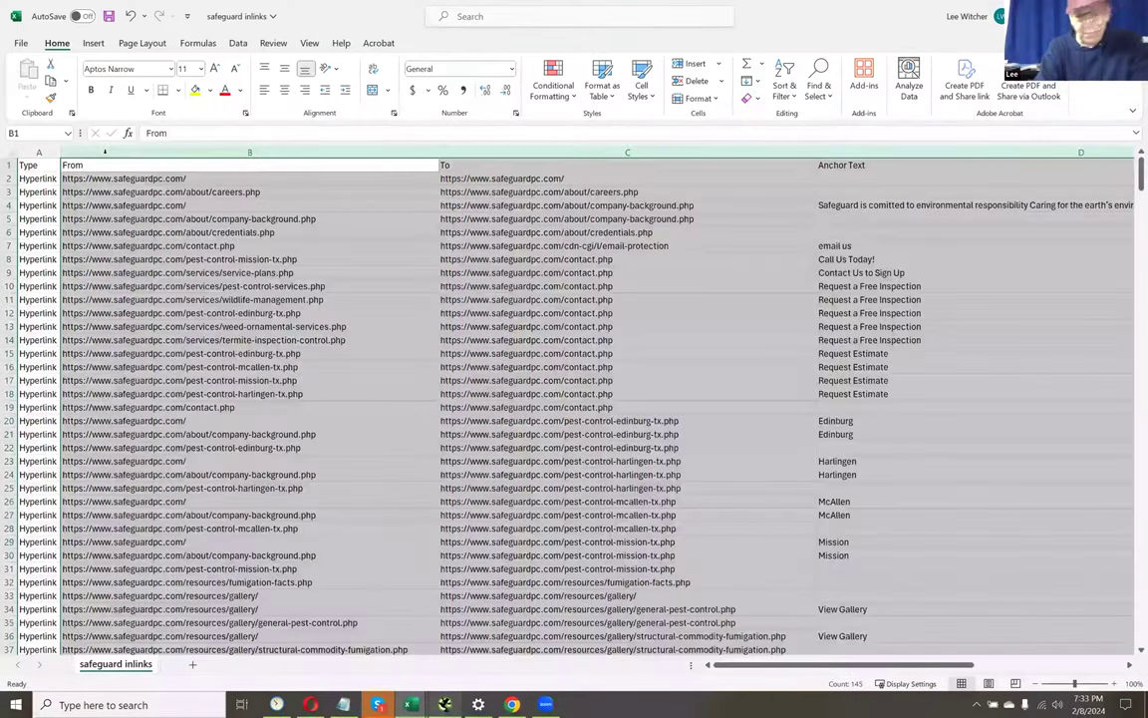
- Examine the From and To addresses and the Anchor Text cell of the first link in row 2
{"action": "key", "text": "Down"}
{"action": "key", "text": "Right"}
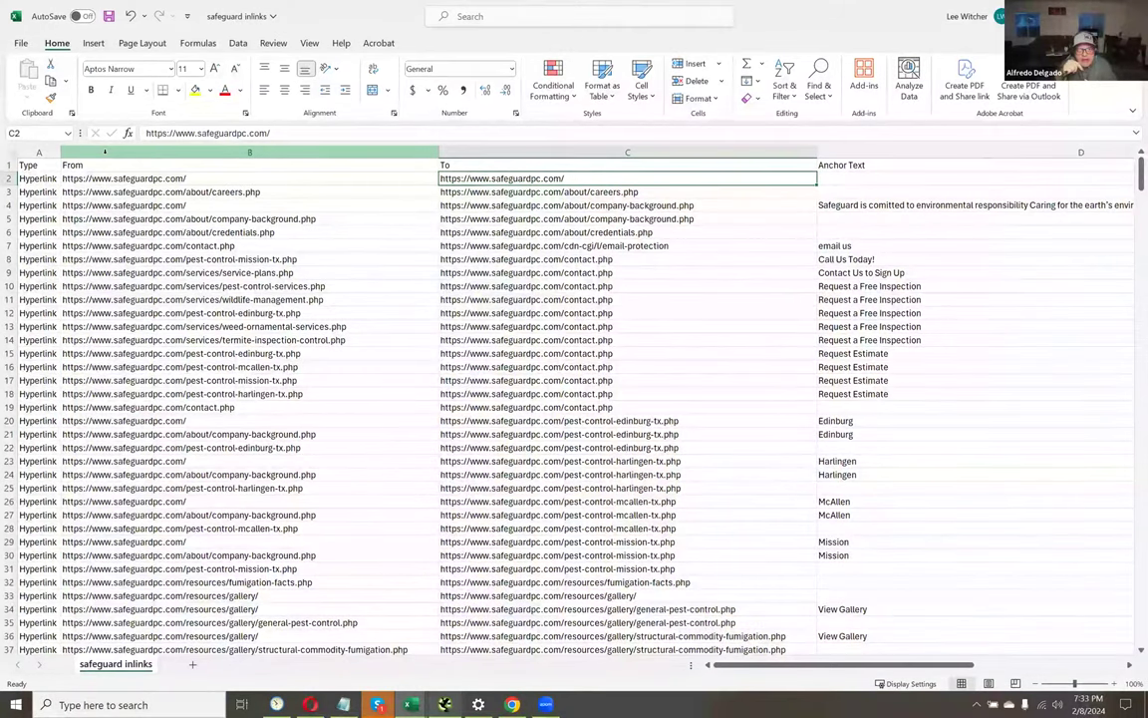
{"action": "key", "text": "Left"}
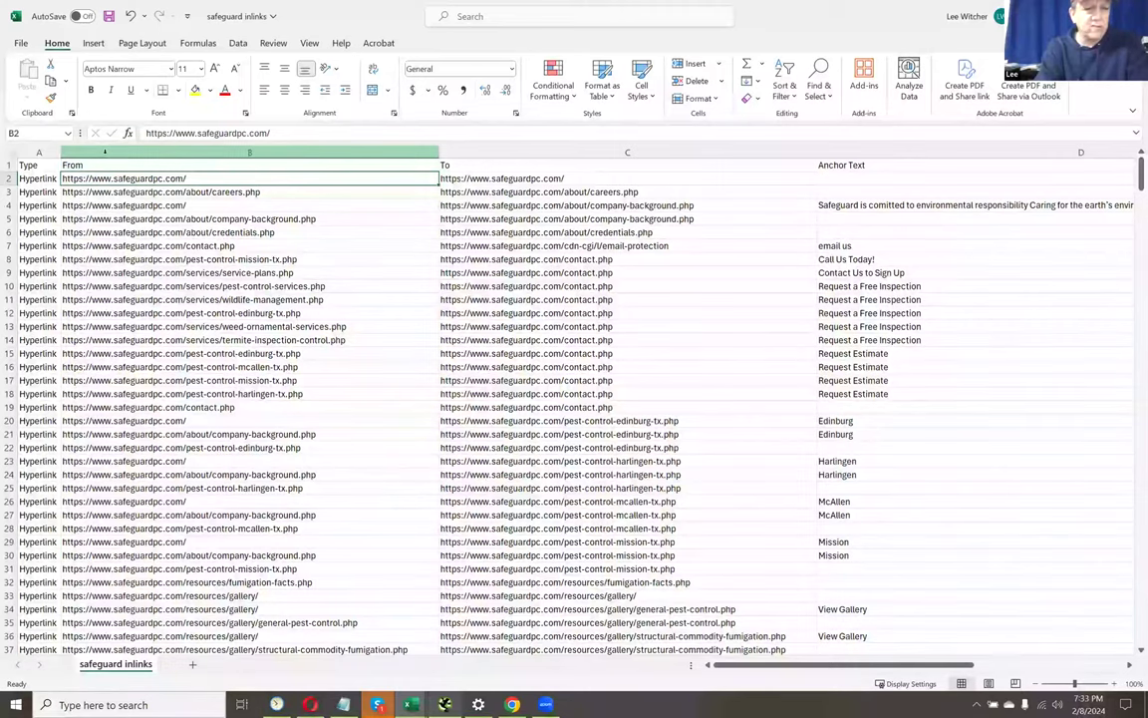
{"action": "key", "text": "Right"}
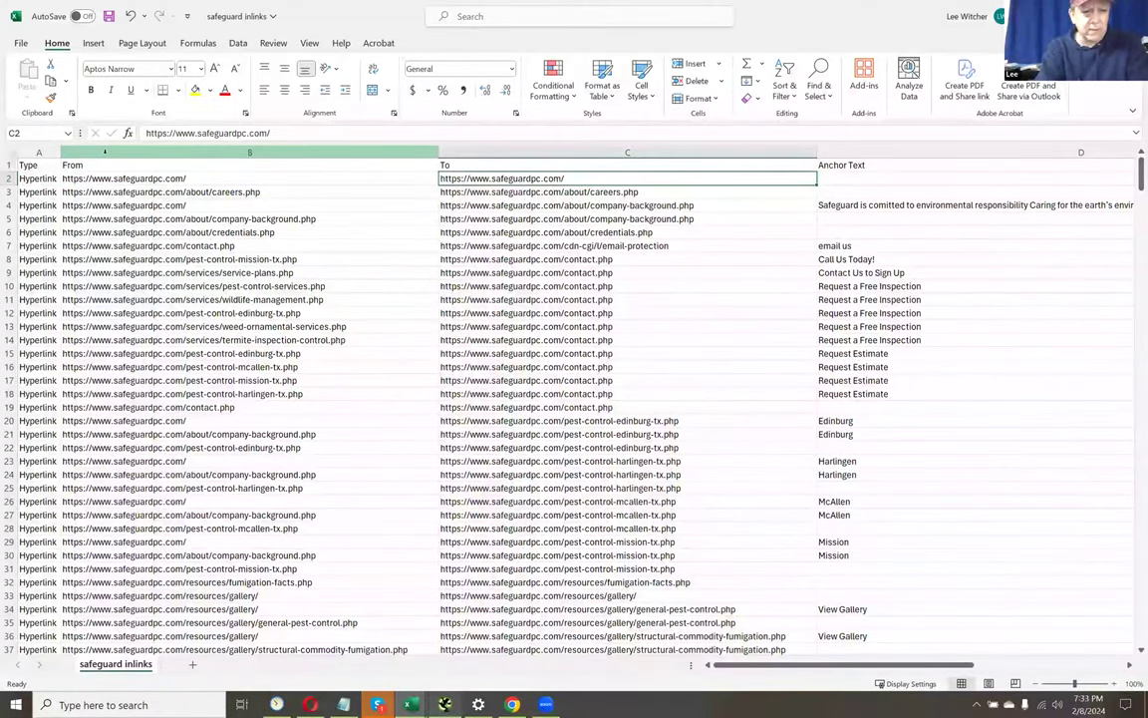
{"action": "scroll", "coordinate": [105, 151], "scroll_direction": "right", "scroll_amount": 2}
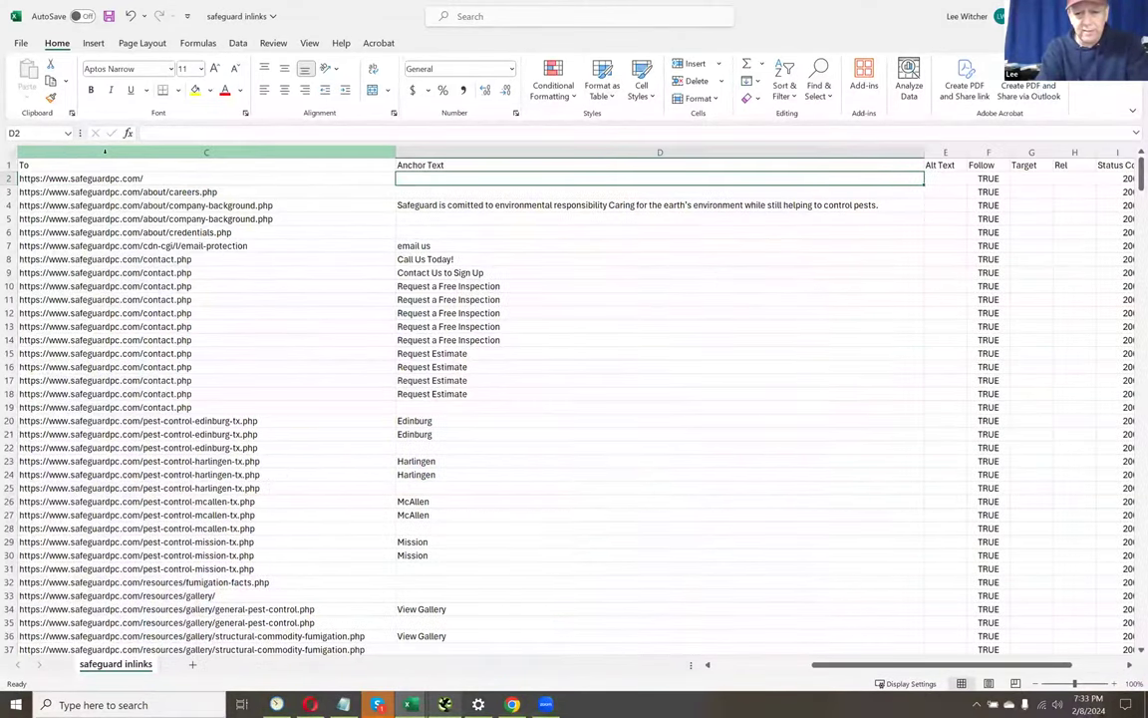
{"action": "key", "text": "Left"}
{"action": "scroll", "coordinate": [104, 152], "scroll_direction": "left", "scroll_amount": 1}
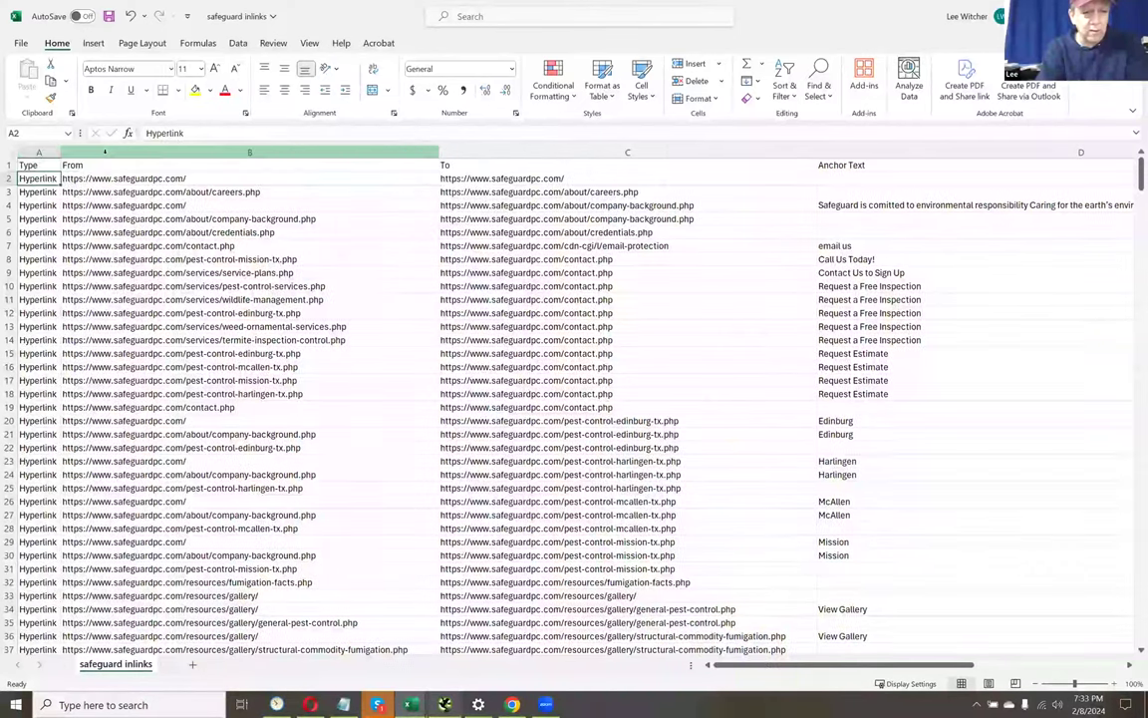
{"action": "key", "text": "shift+Right"}
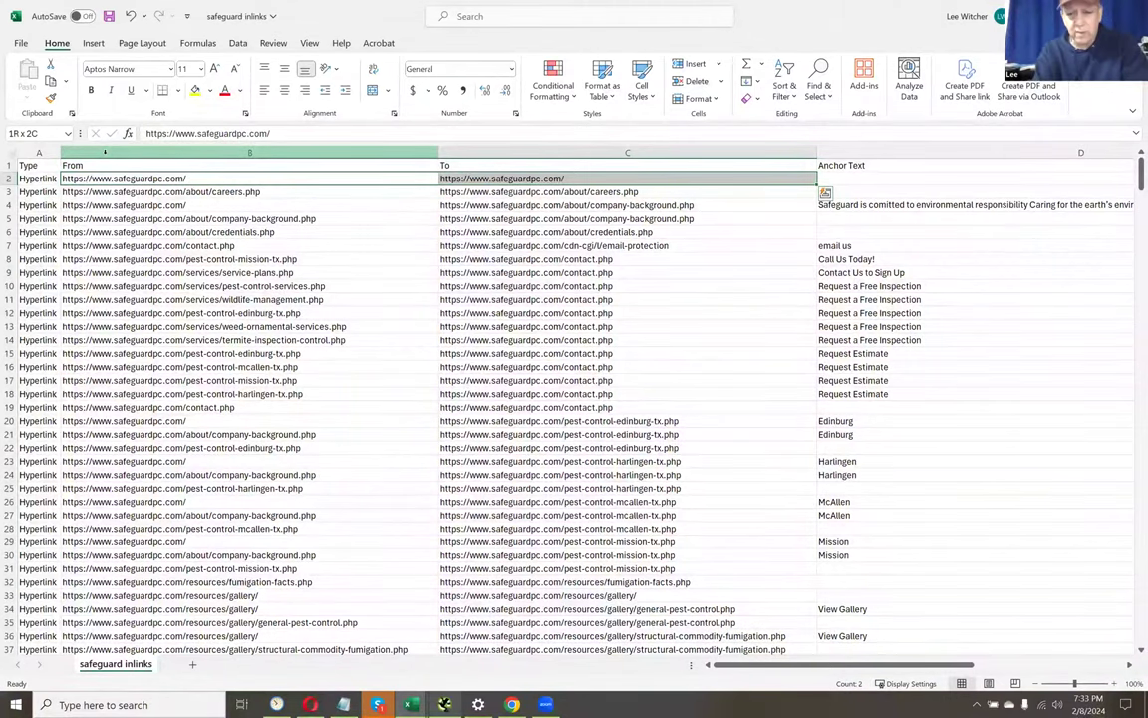
{"action": "key", "text": "Right"}
{"action": "scroll", "coordinate": [104, 152], "scroll_direction": "right", "scroll_amount": 2}
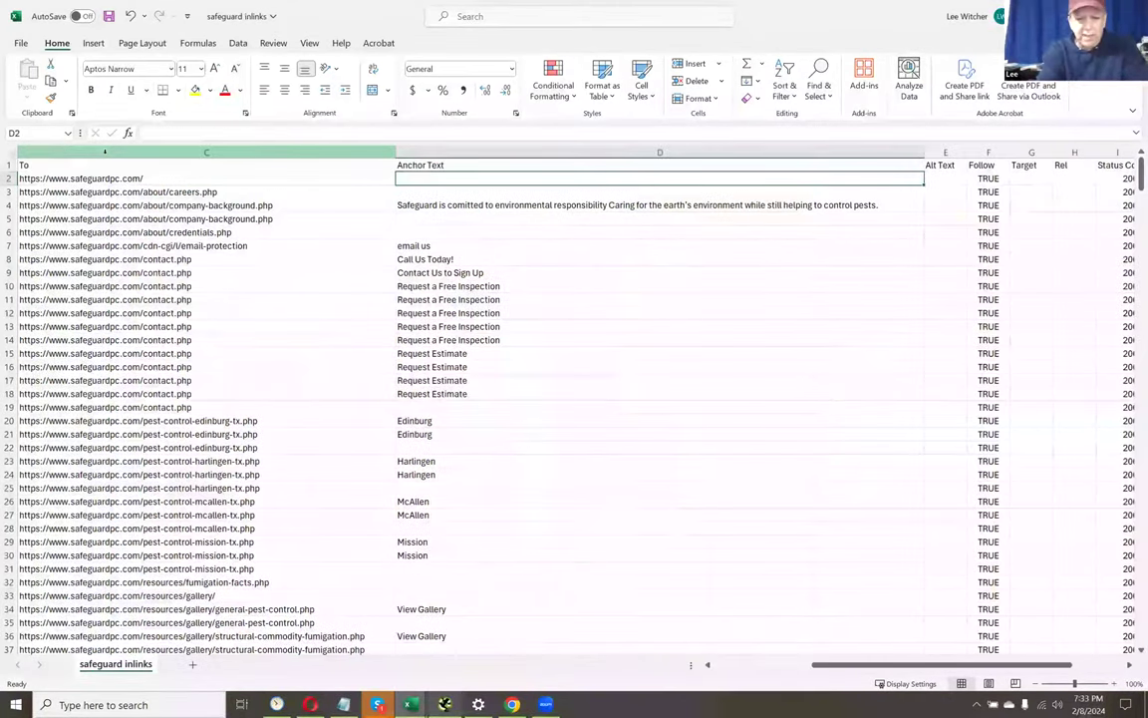
- Examine the From, To and Anchor Text cells of the careers.php link in row 3
{"action": "scroll", "coordinate": [105, 152], "scroll_direction": "left", "scroll_amount": 2}
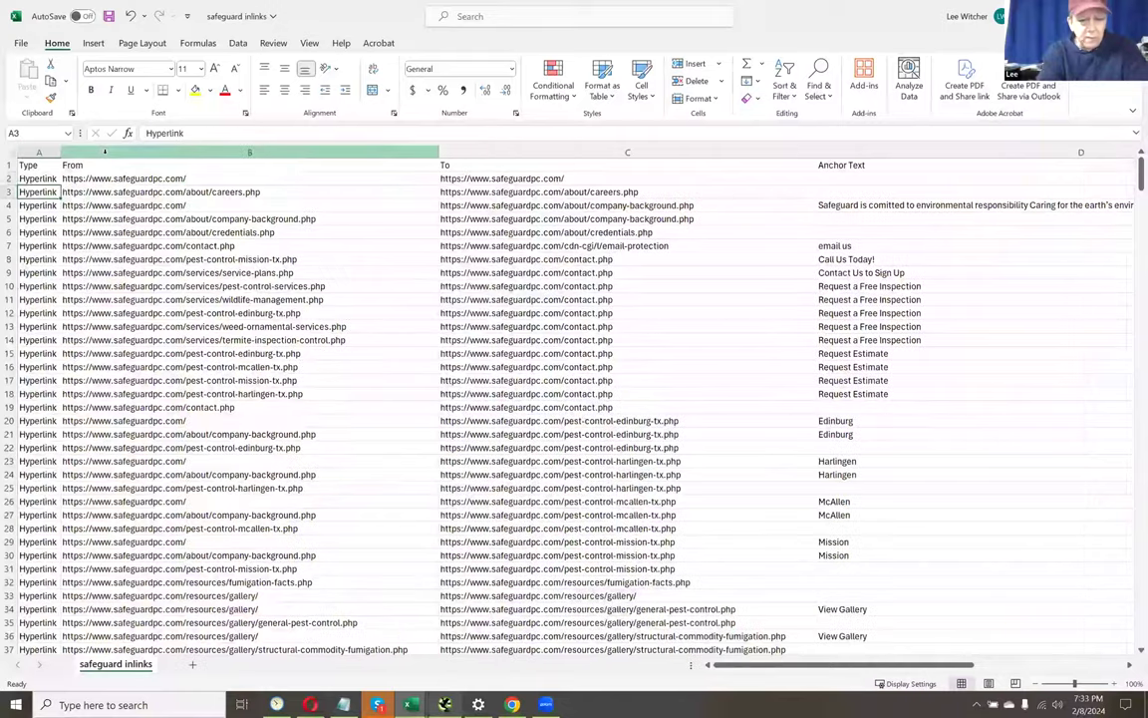
{"action": "key", "text": "Down"}
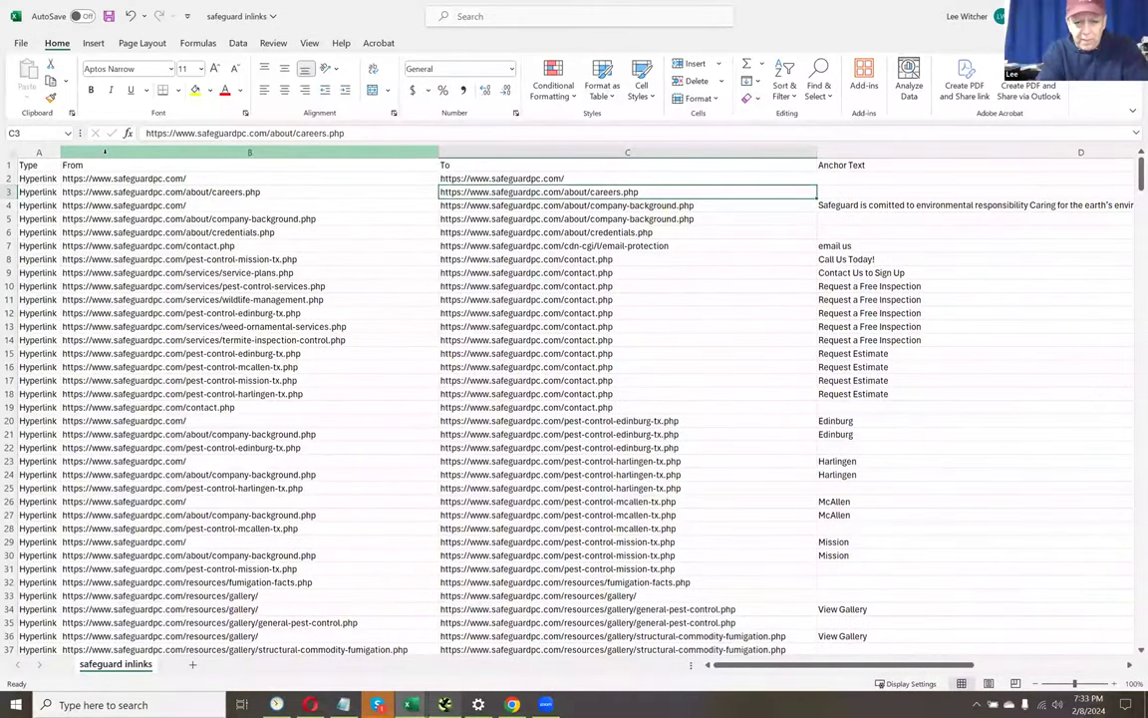
{"action": "scroll", "coordinate": [105, 151], "scroll_direction": "right", "scroll_amount": 2}
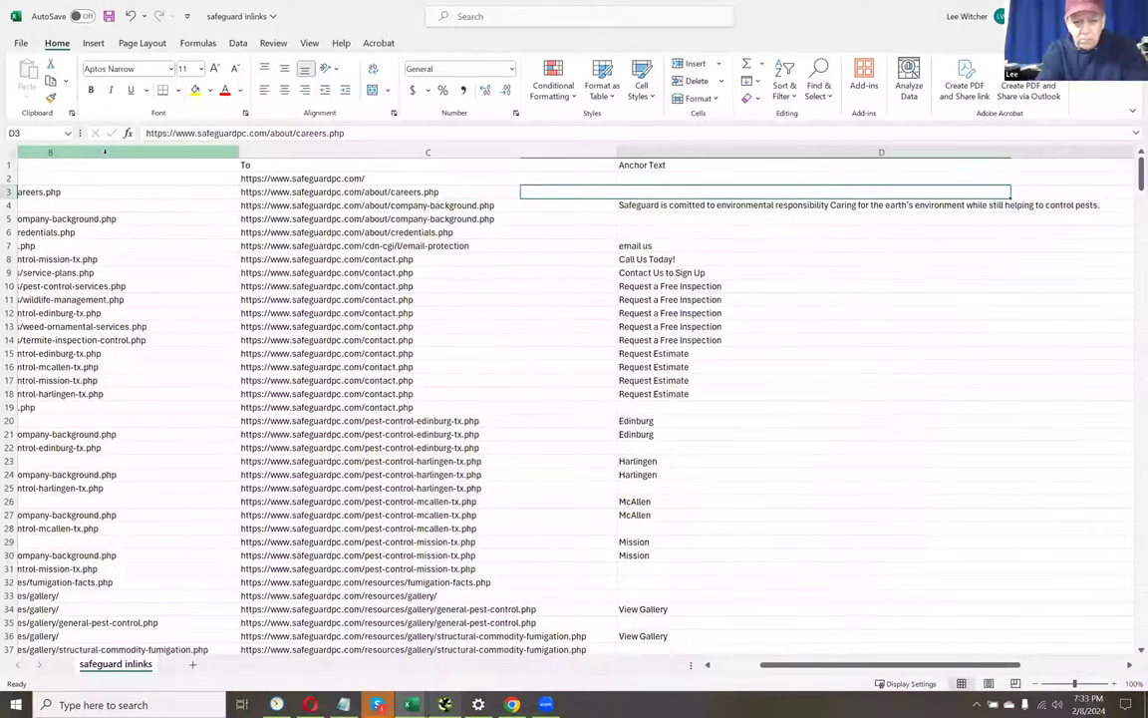
{"action": "key", "text": "Right"}
- Examine the two company-background.php links in rows 4 and 5, highlighting their To and Anchor Text cells for comparison
{"action": "key", "text": "Down"}
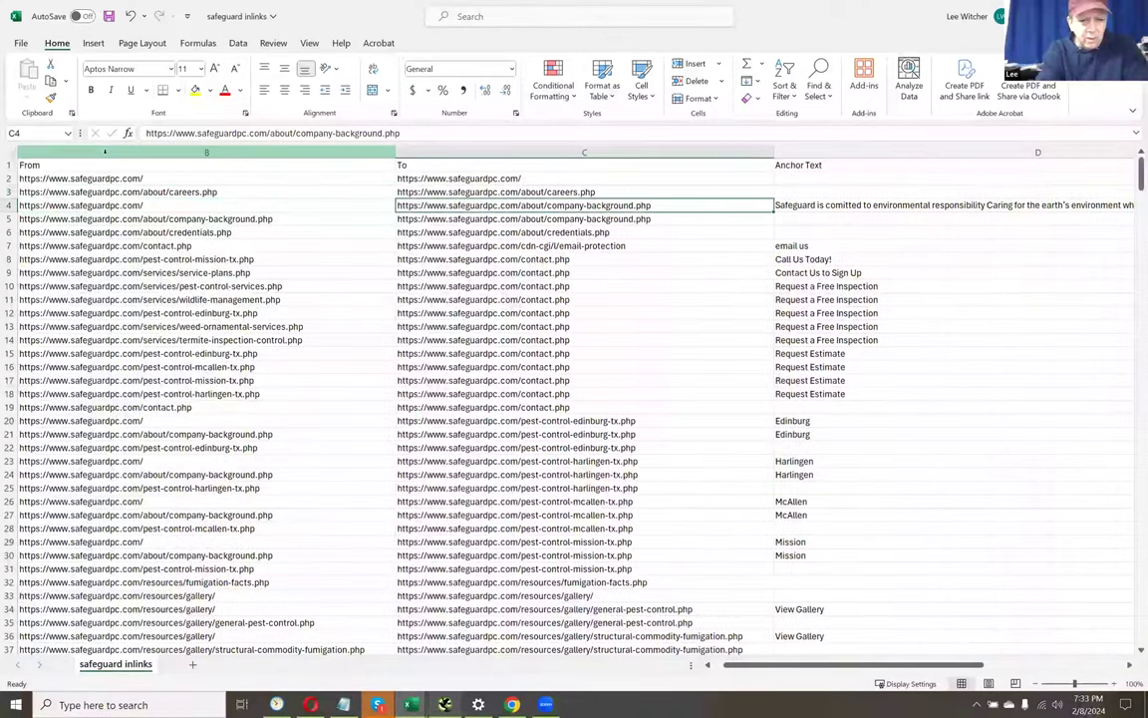
{"action": "key", "text": "Right"}
{"action": "key", "text": "Left"}
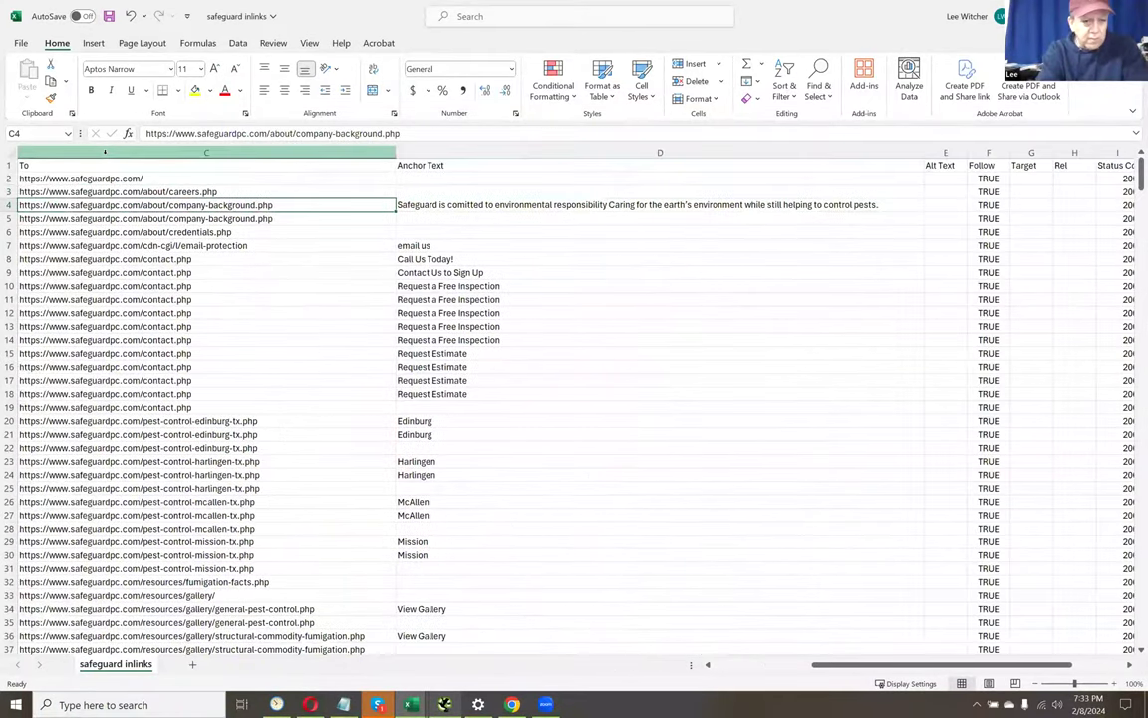
{"action": "key", "text": "shift+Left"}
{"action": "key", "text": "shift+Right"}
{"action": "key", "text": "shift+Right"}
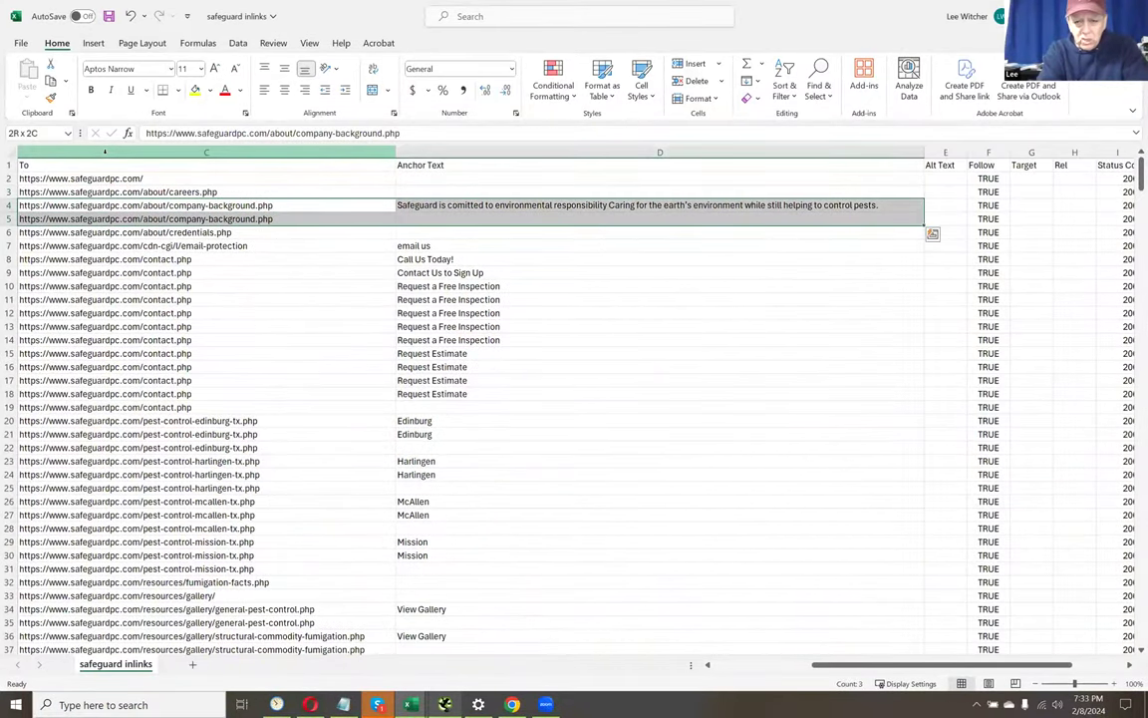
{"action": "key", "text": "Right"}
{"action": "key", "text": "shift+Down"}
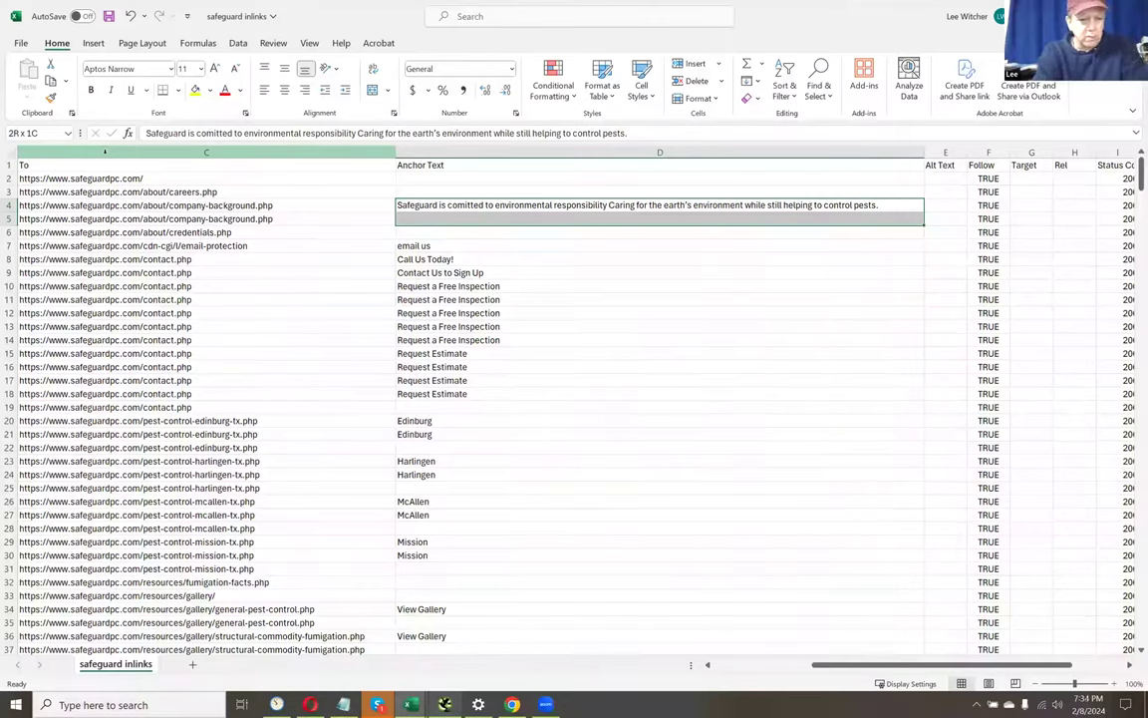
- Highlight the To and Anchor Text cells of all contact.php links in rows 8 to 19 to review their anchor wording
{"action": "key", "text": "Down"}
{"action": "key", "text": "Left"}
{"action": "key", "text": "Down"}
{"action": "key", "text": "Down"}
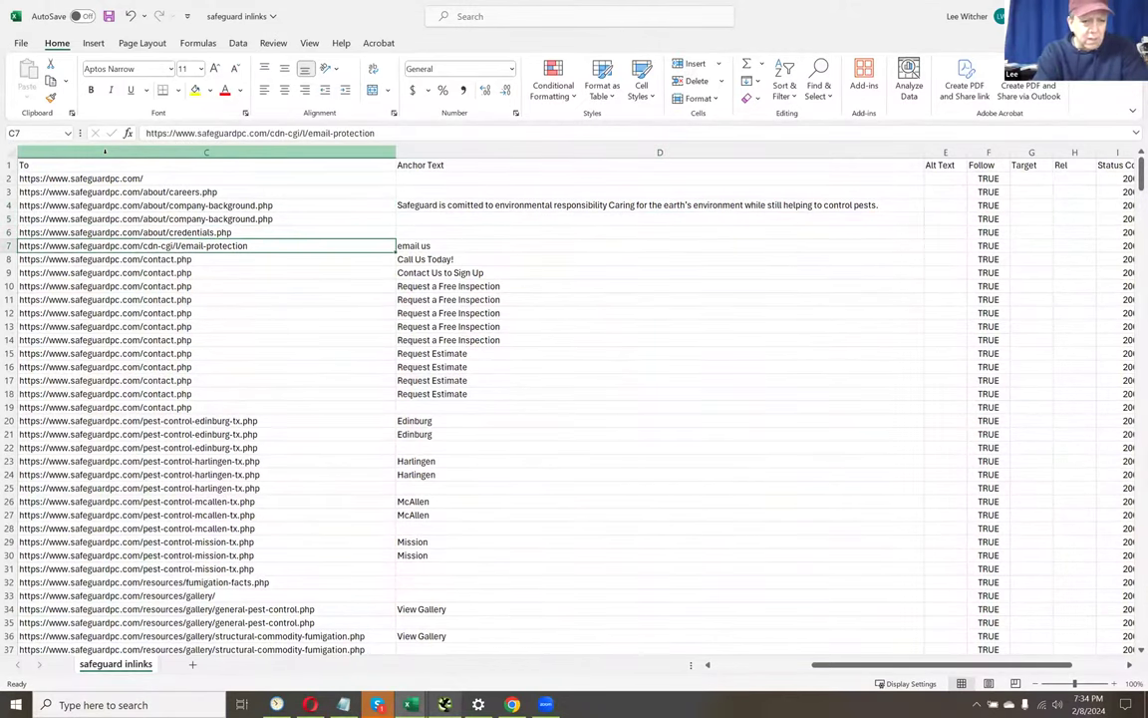
{"action": "key", "text": "Down"}
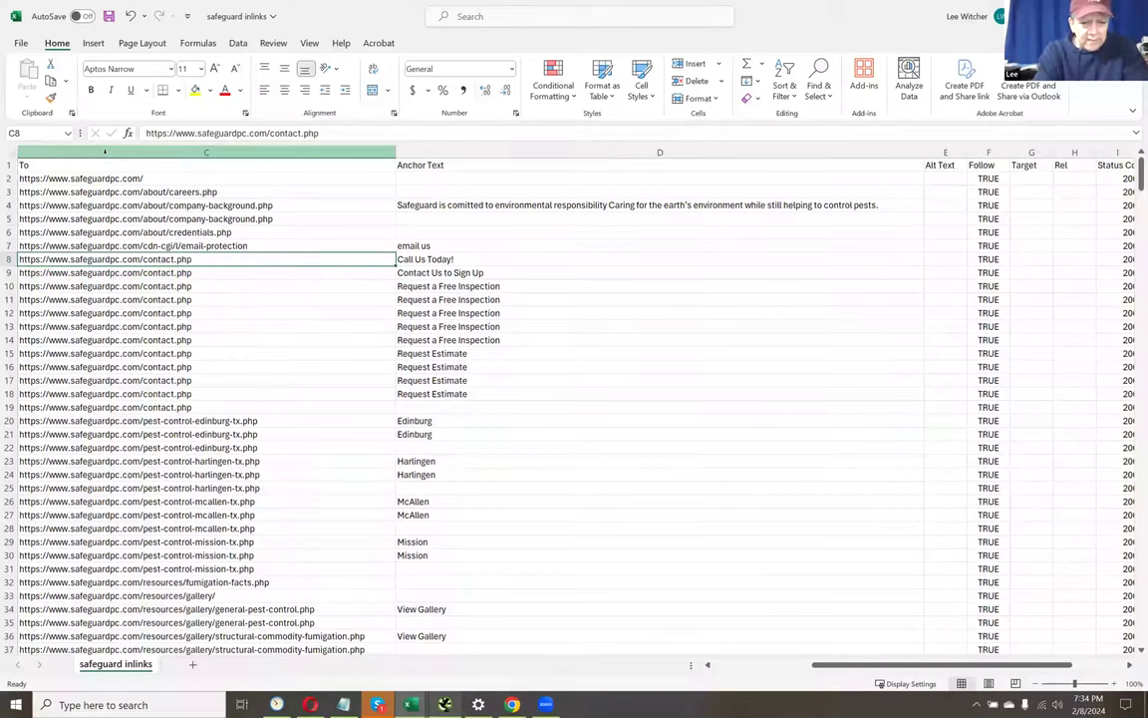
{"action": "key", "text": "shift+Right"}
{"action": "key", "text": "shift+Down"}
{"action": "key", "text": "shift+Down"}
{"action": "key", "text": "shift+Down"}
{"action": "key", "text": "shift+Down"}
{"action": "key", "text": "shift+Down"}
{"action": "key", "text": "shift+Down"}
{"action": "key", "text": "shift+Down"}
{"action": "key", "text": "shift+Down"}
{"action": "key", "text": "shift+Down"}
{"action": "key", "text": "shift+Down"}
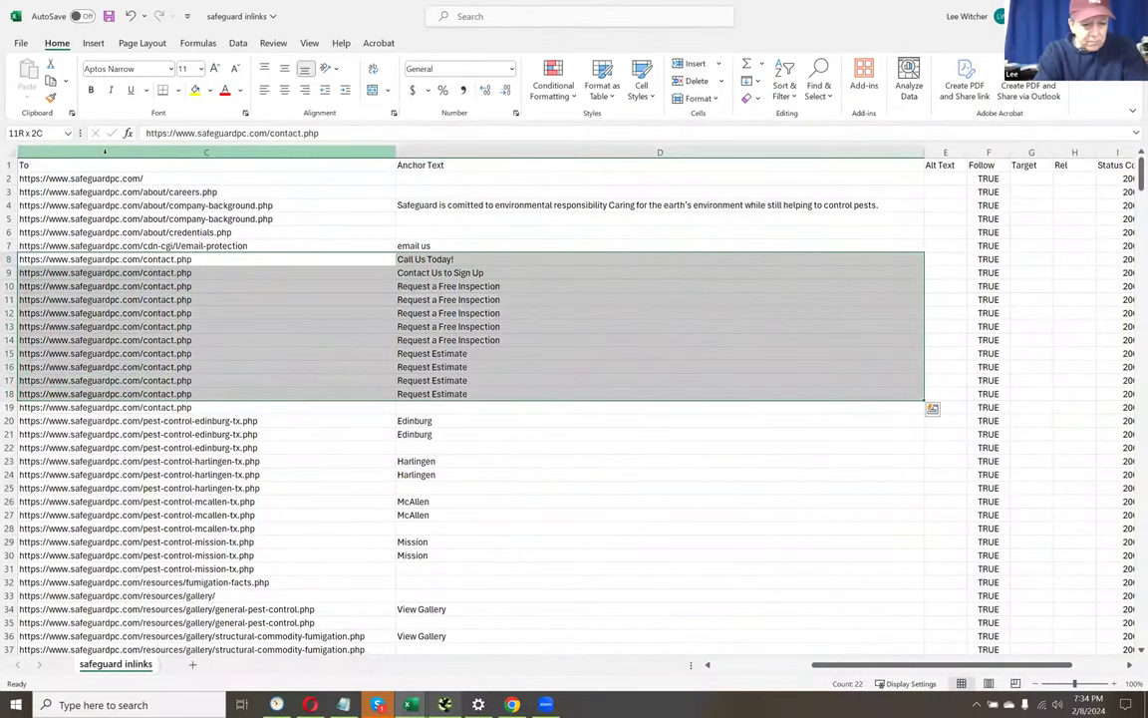
{"action": "key", "text": "shift+Down"}
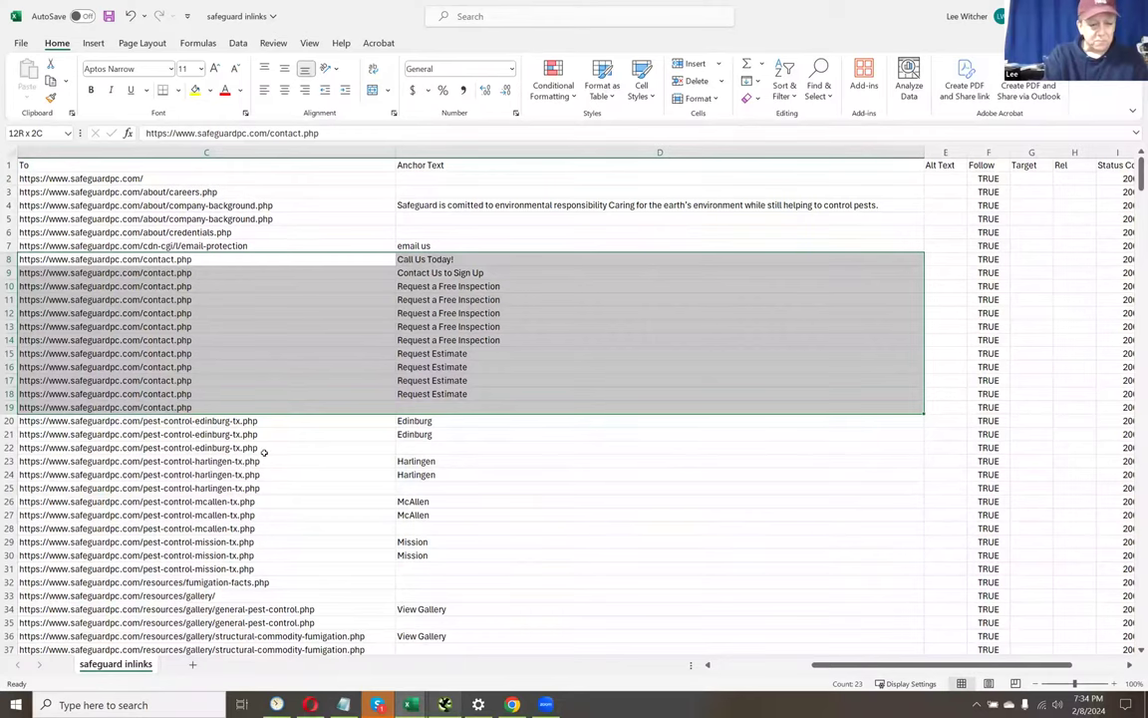
- Review the remaining target pages and highlight the Anchor Text cells of the service-plans.php links in rows 41 to 44
{"action": "scroll", "coordinate": [265, 453], "scroll_direction": "down", "scroll_amount": 4}
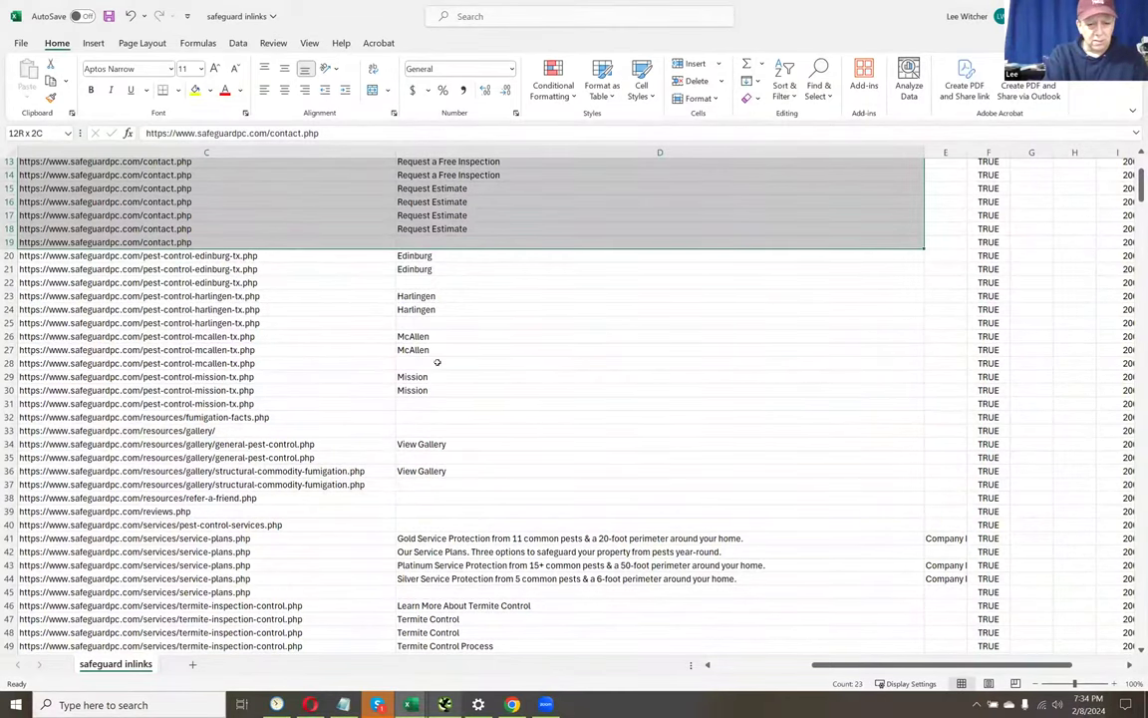
{"action": "scroll", "coordinate": [380, 430], "scroll_direction": "down", "scroll_amount": 3}
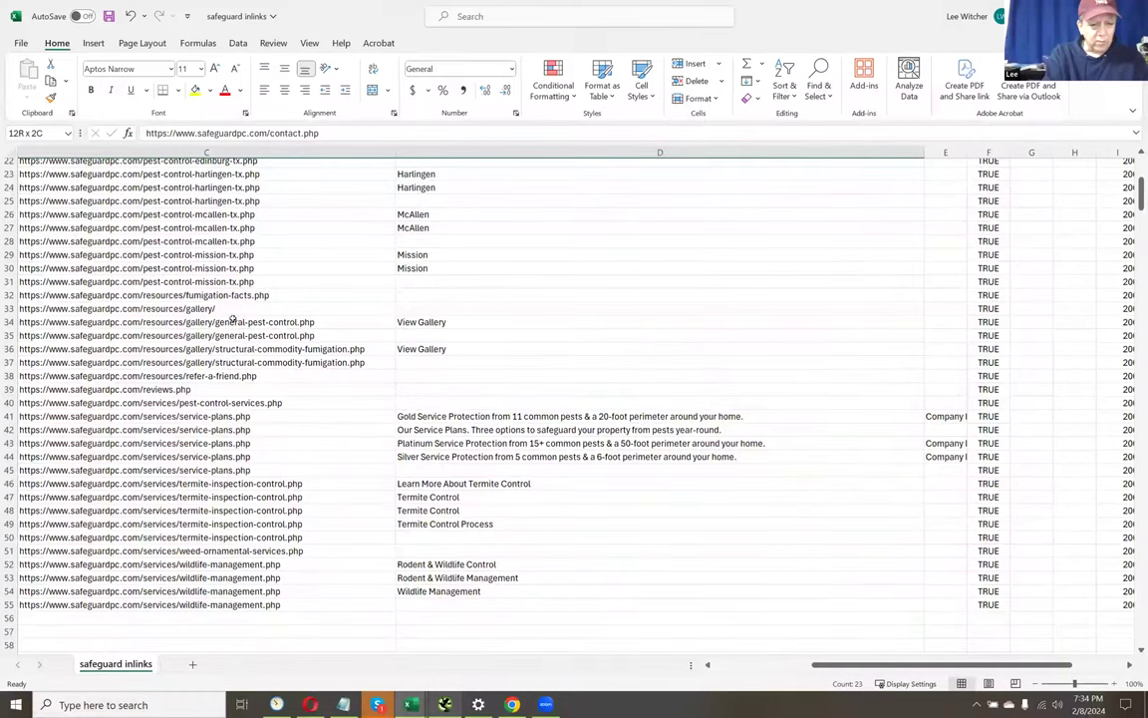
{"action": "scroll", "coordinate": [403, 417], "scroll_direction": "down", "scroll_amount": 2}
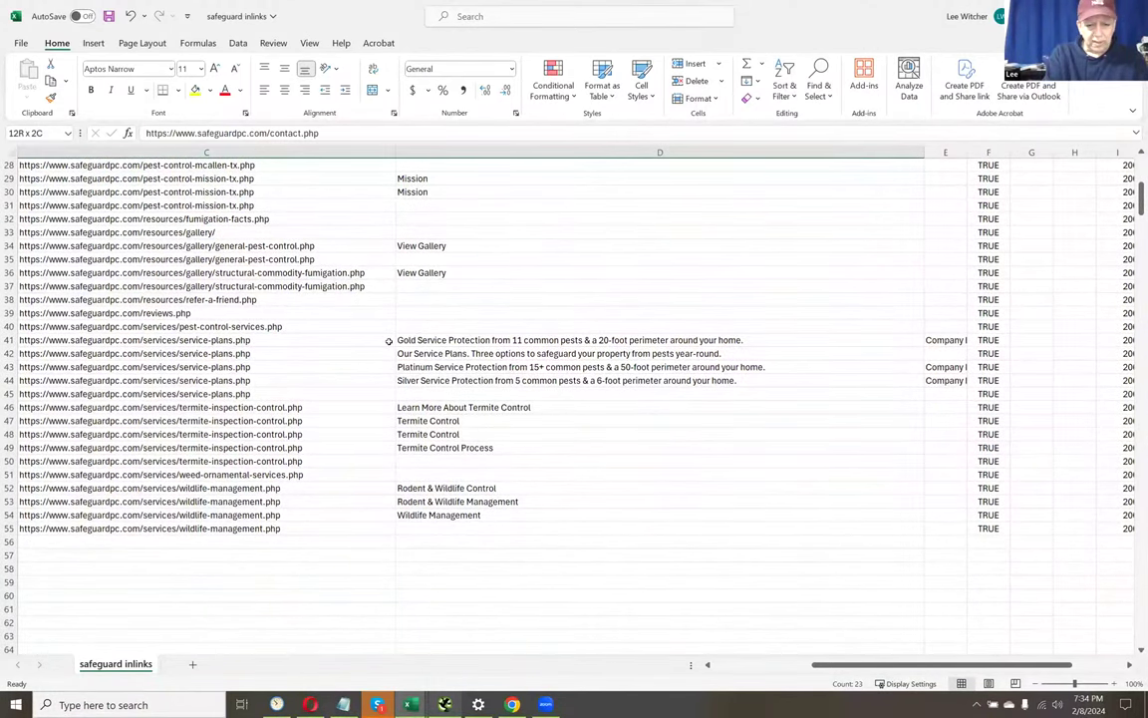
{"action": "left_click", "coordinate": [429, 340]}
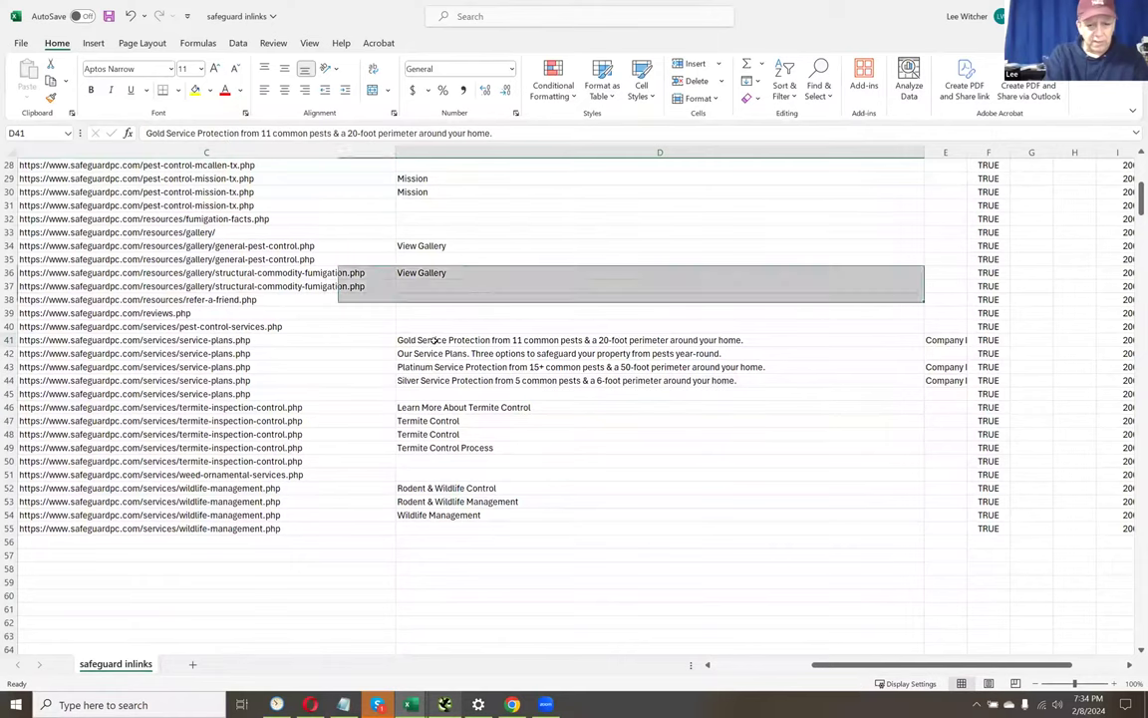
{"action": "key", "text": "shift+Down"}
{"action": "key", "text": "shift+Down"}
{"action": "key", "text": "shift+Down"}
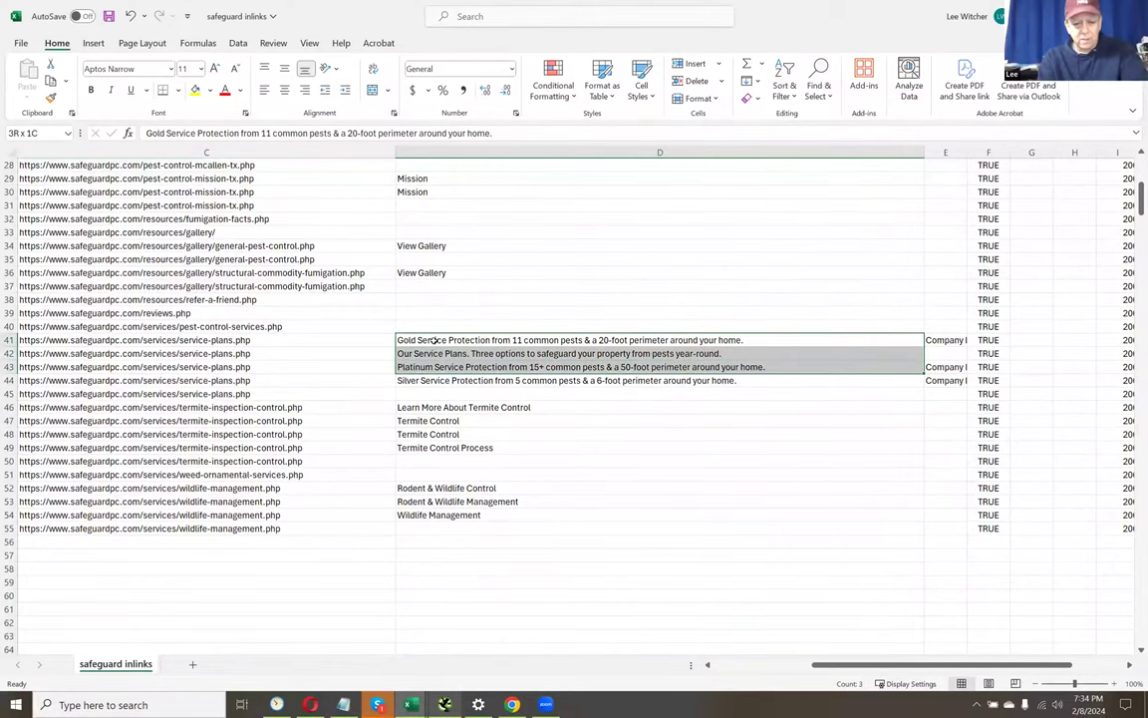
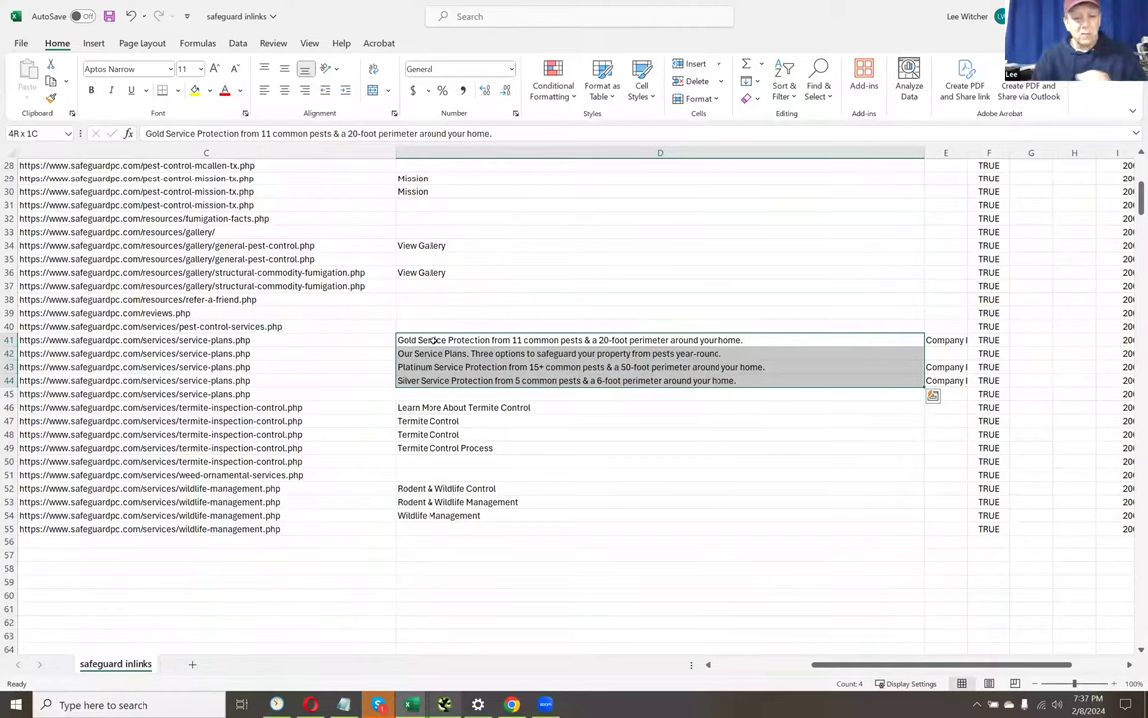
- Copy the From address of the "Call Us Today!" link to contact.php in row 8
{"action": "left_click", "coordinate": [446, 341]}
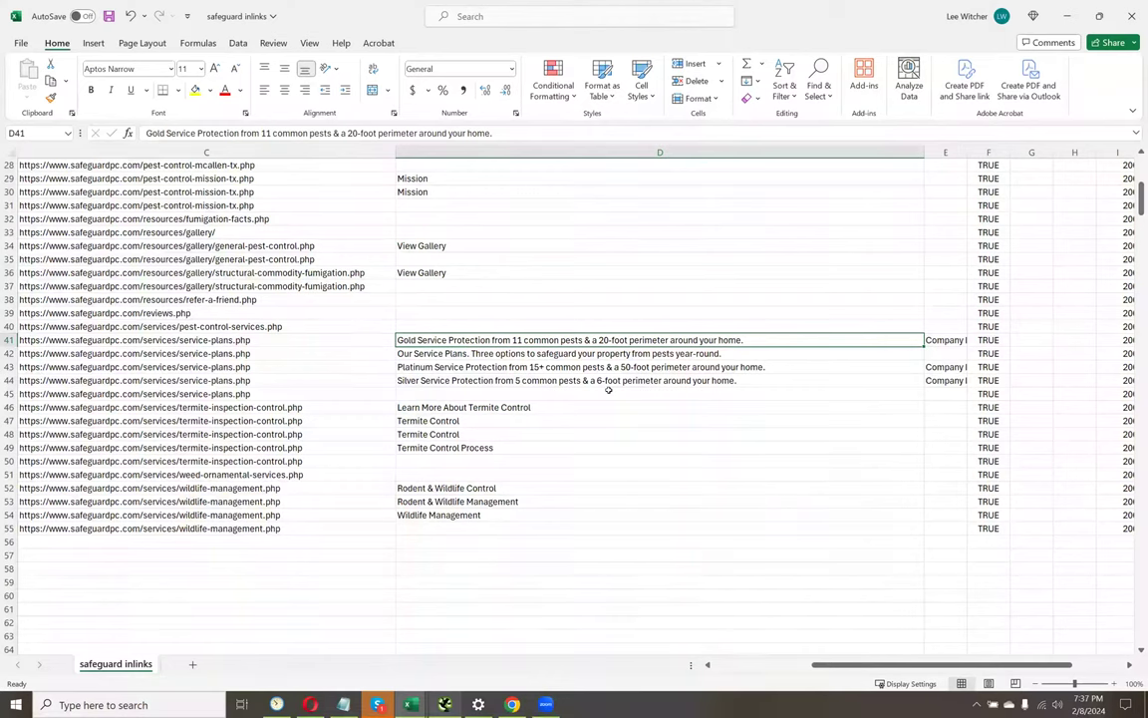
{"action": "key", "text": "Up"}
{"action": "key", "text": "Up"}
{"action": "key", "text": "Up"}
{"action": "key", "text": "Up"}
{"action": "key", "text": "Up"}
{"action": "key", "text": "Up"}
{"action": "key", "text": "Up"}
{"action": "key", "text": "Up"}
{"action": "key", "text": "Up"}
{"action": "key", "text": "Up"}
{"action": "key", "text": "Up"}
{"action": "key", "text": "Up"}
{"action": "key", "text": "Up"}
{"action": "key", "text": "Up"}
{"action": "key", "text": "Up"}
{"action": "key", "text": "Up"}
{"action": "key", "text": "Up"}
{"action": "key", "text": "Up"}
{"action": "key", "text": "Up"}
{"action": "key", "text": "Up"}
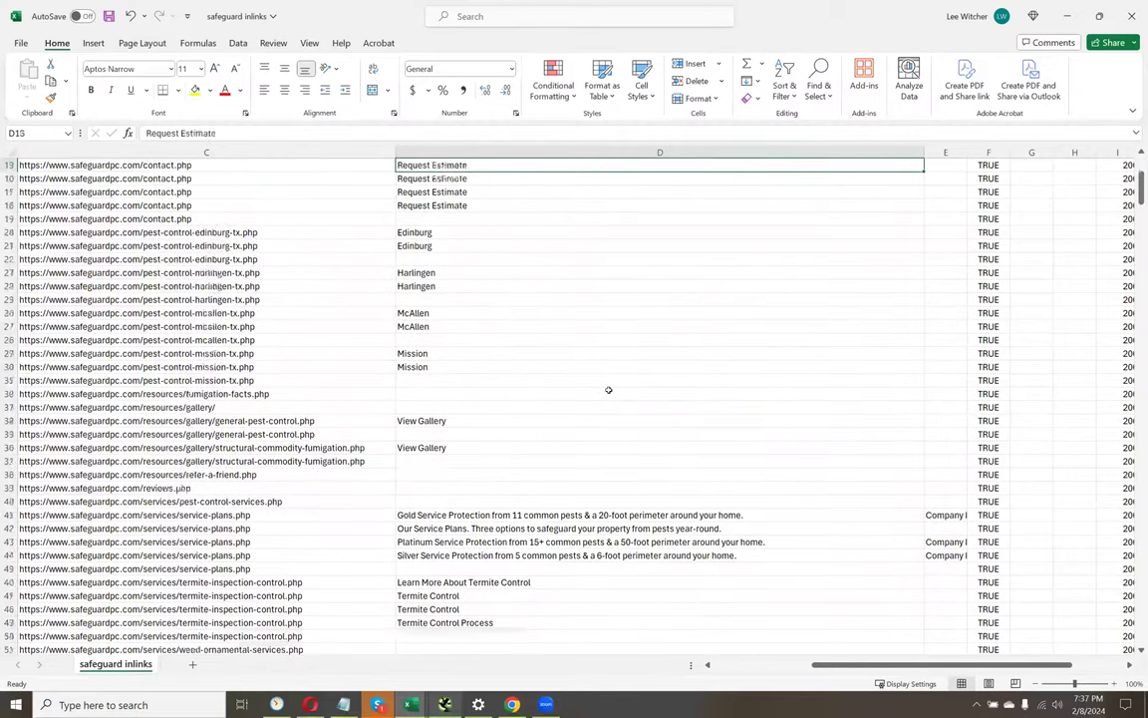
{"action": "key", "text": "Down"}
{"action": "key", "text": "Down"}
{"action": "key", "text": "Down"}
{"action": "key", "text": "Down"}
{"action": "key", "text": "Down"}
{"action": "key", "text": "Down"}
{"action": "key", "text": "Down"}
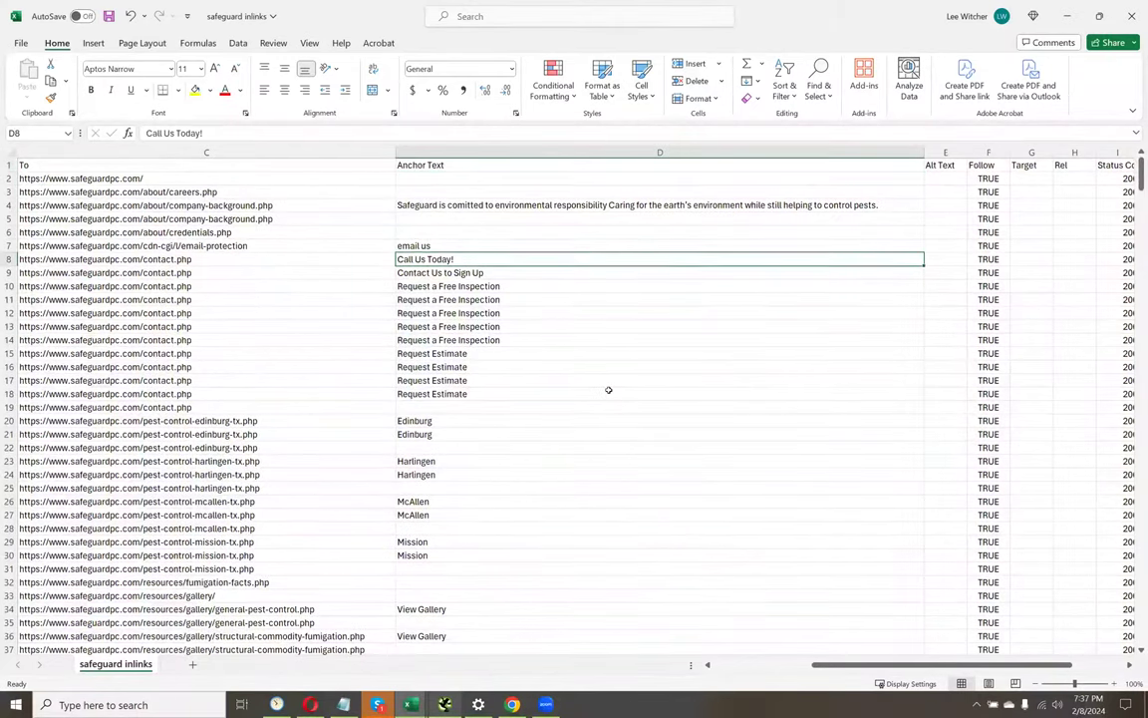
{"action": "key", "text": "Left"}
{"action": "key", "text": "Left"}
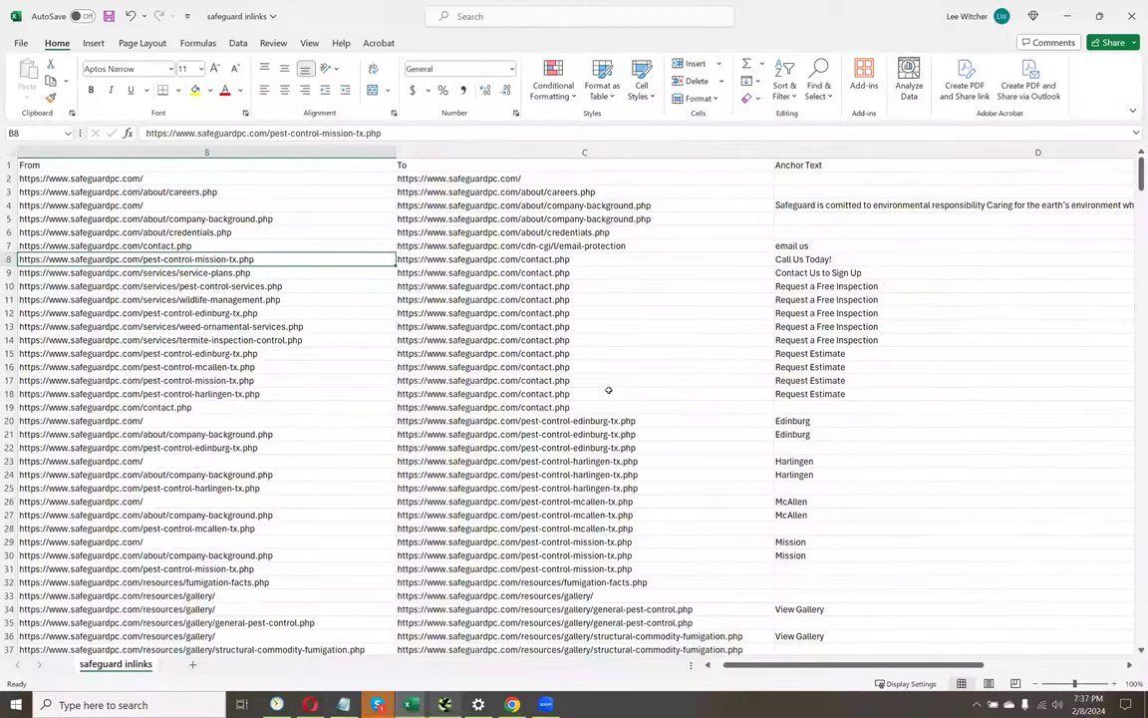
{"action": "key", "text": "Right"}
{"action": "key", "text": "Left"}
{"action": "key", "text": "ctrl+c"}
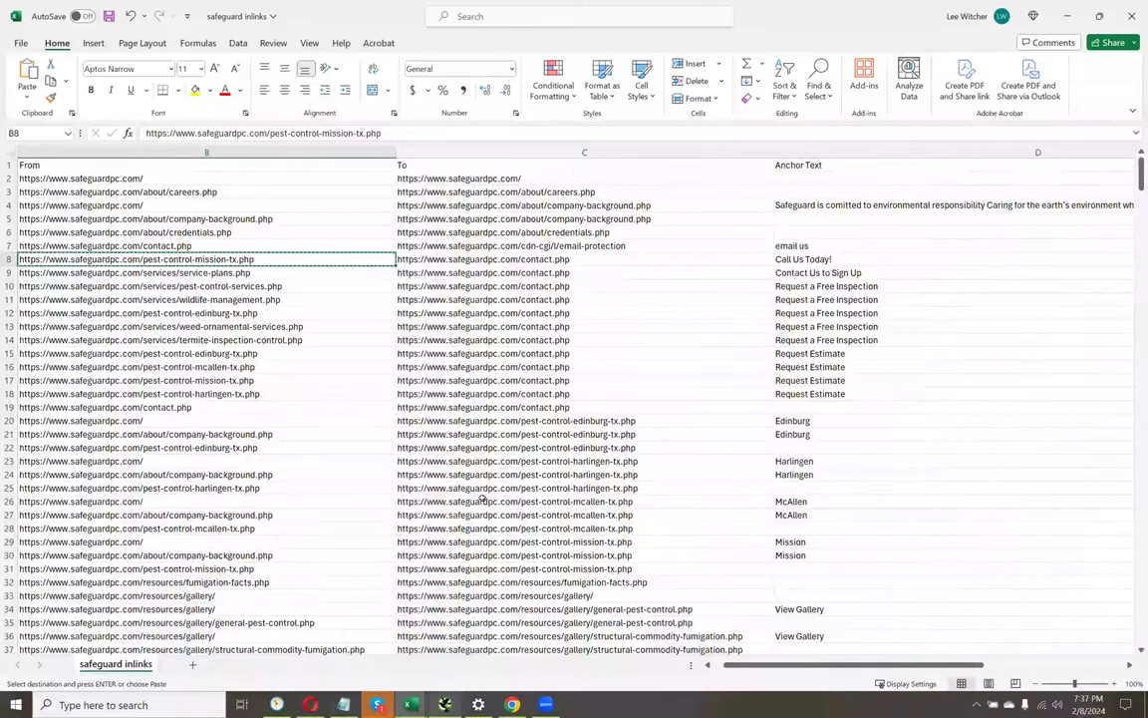
{"action": "key", "text": "alt+Tab"}
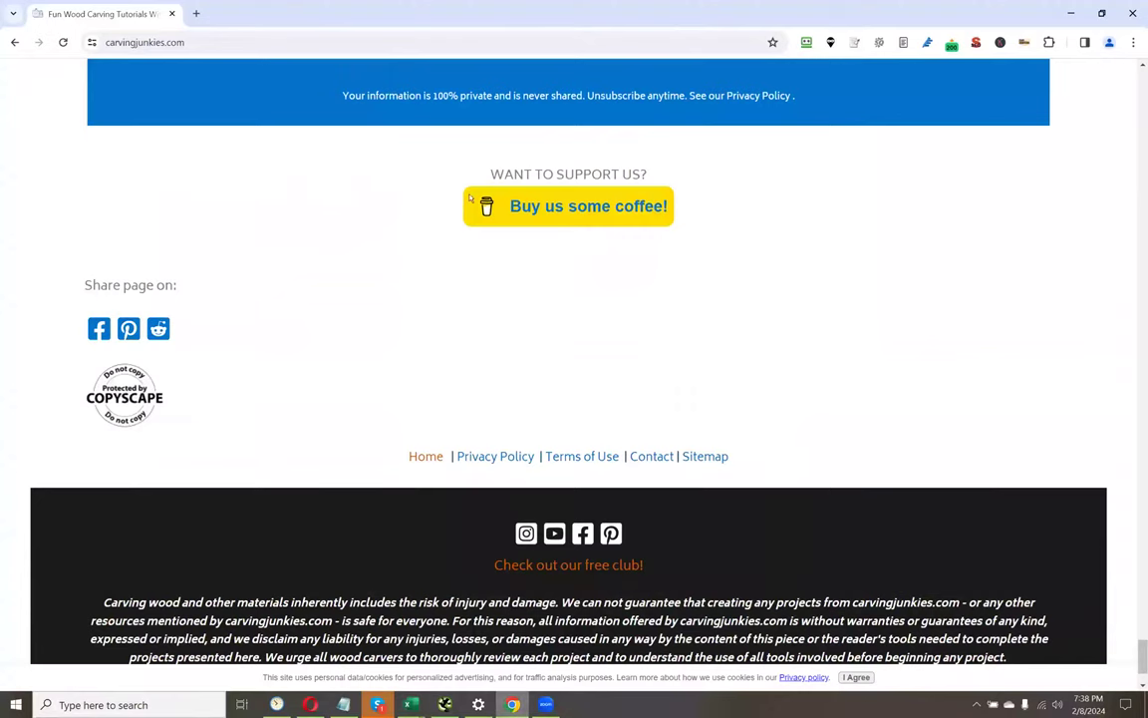
{"action": "left_click", "coordinate": [210, 39]}
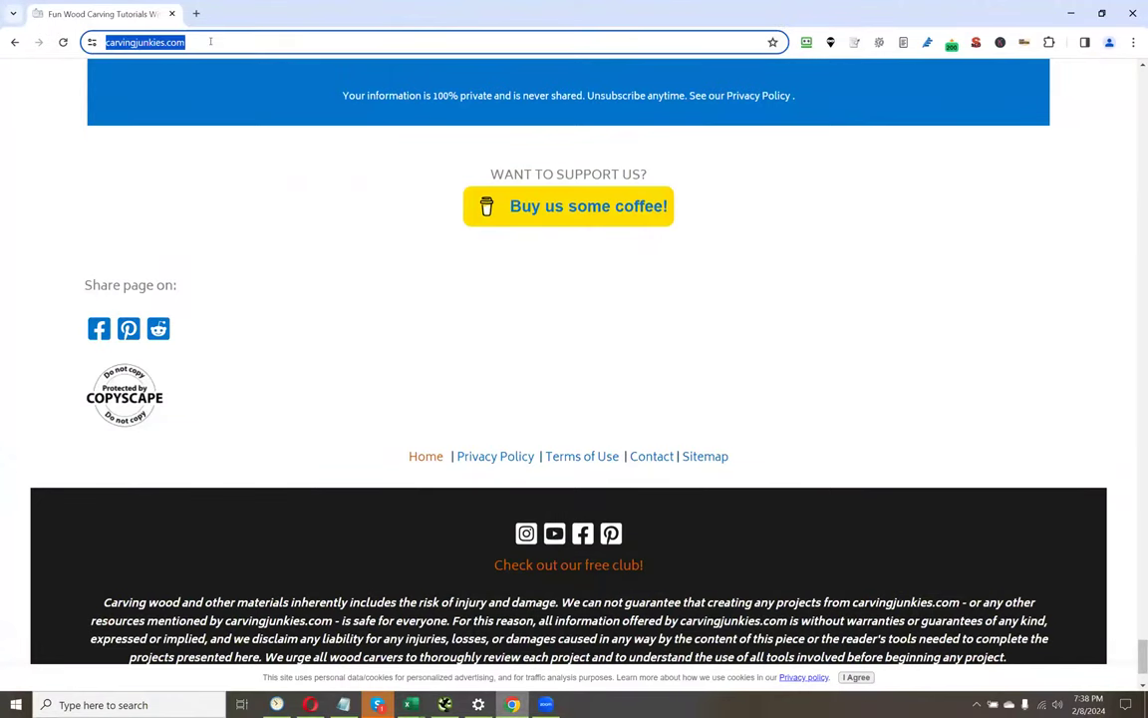
{"action": "key", "text": "ctrl+v"}
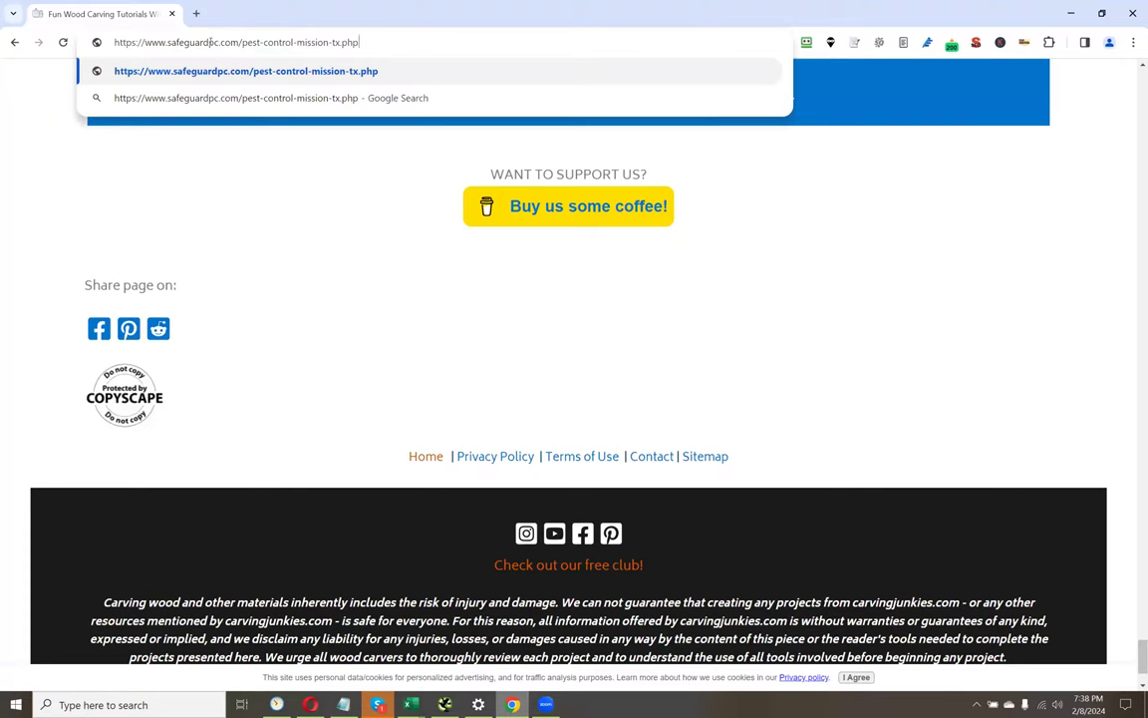
{"action": "key", "text": "Return"}
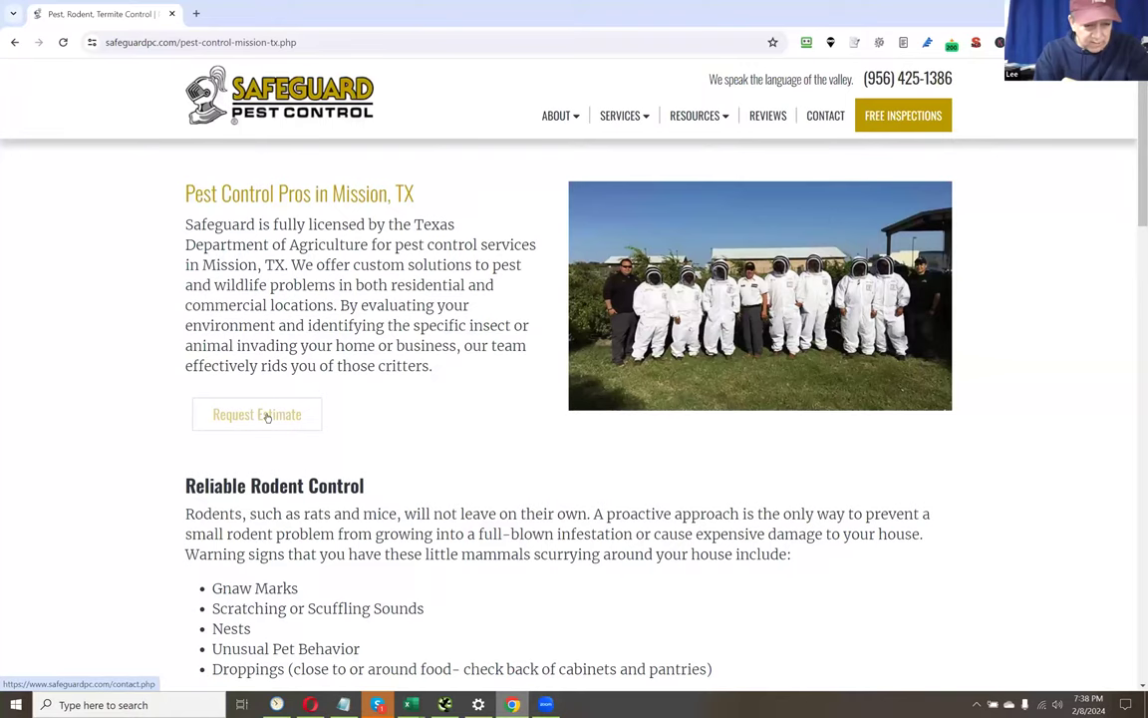
- Examine the Mission, TX page's body for its content links, including "Learn More About Termite Control" and "Call Us Today!"
{"action": "scroll", "coordinate": [173, 406], "scroll_direction": "down", "scroll_amount": 5}
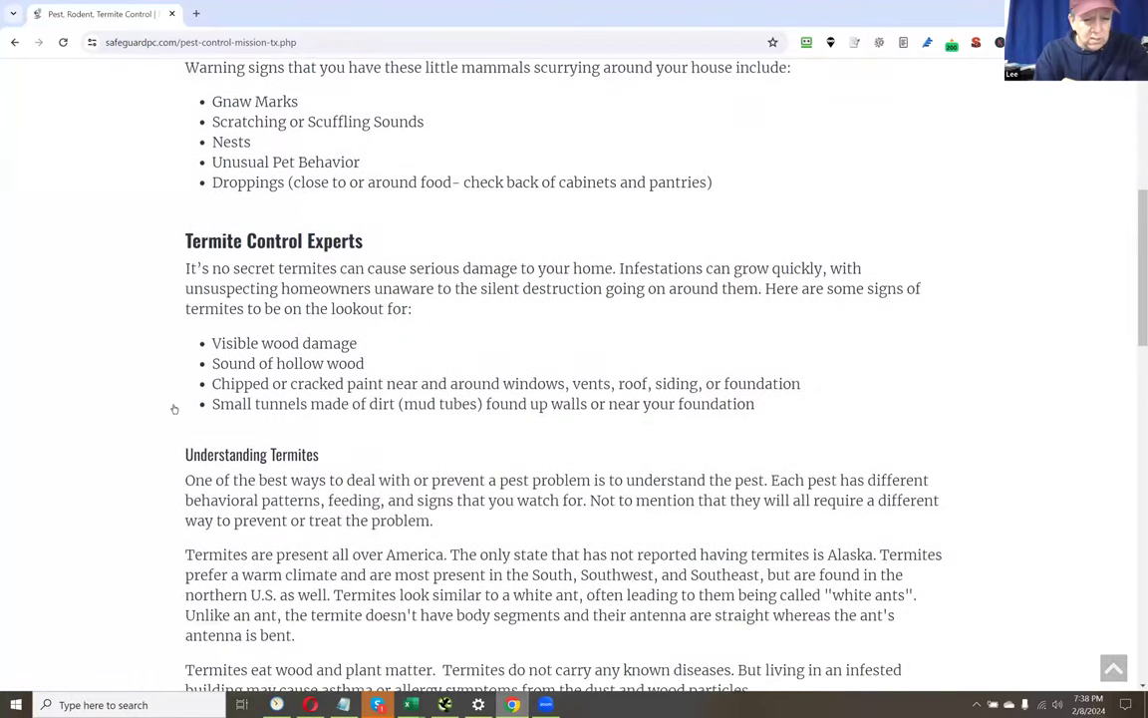
{"action": "scroll", "coordinate": [173, 409], "scroll_direction": "down", "scroll_amount": 3}
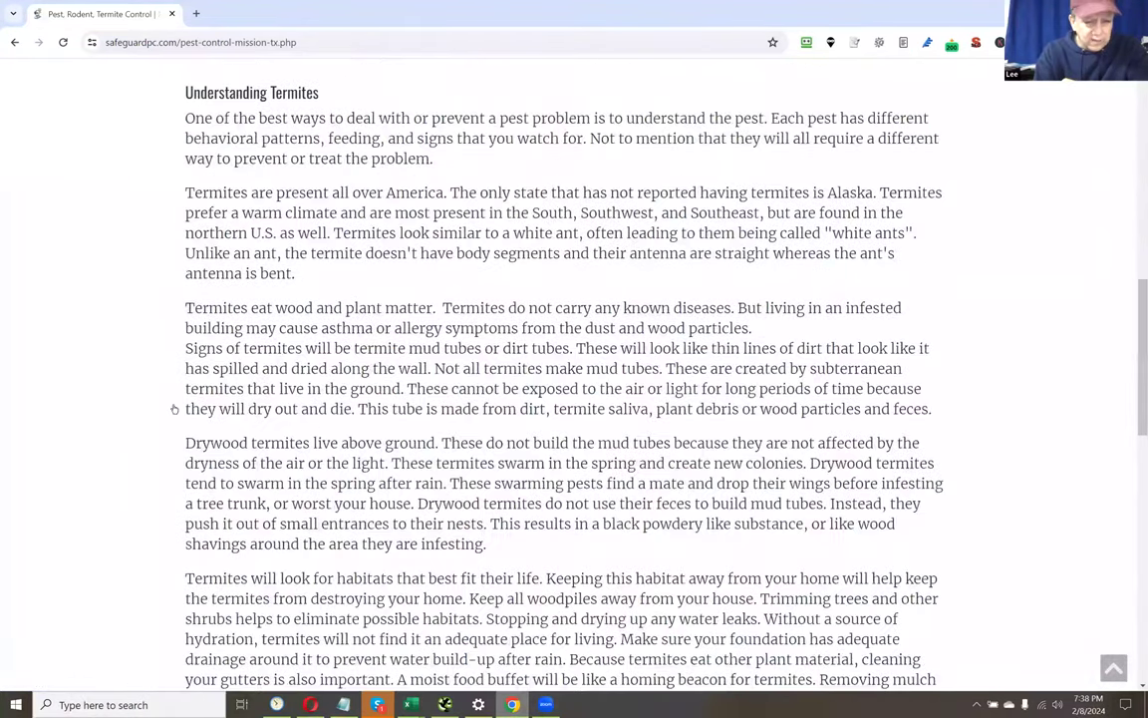
{"action": "scroll", "coordinate": [254, 562], "scroll_direction": "down", "scroll_amount": 6}
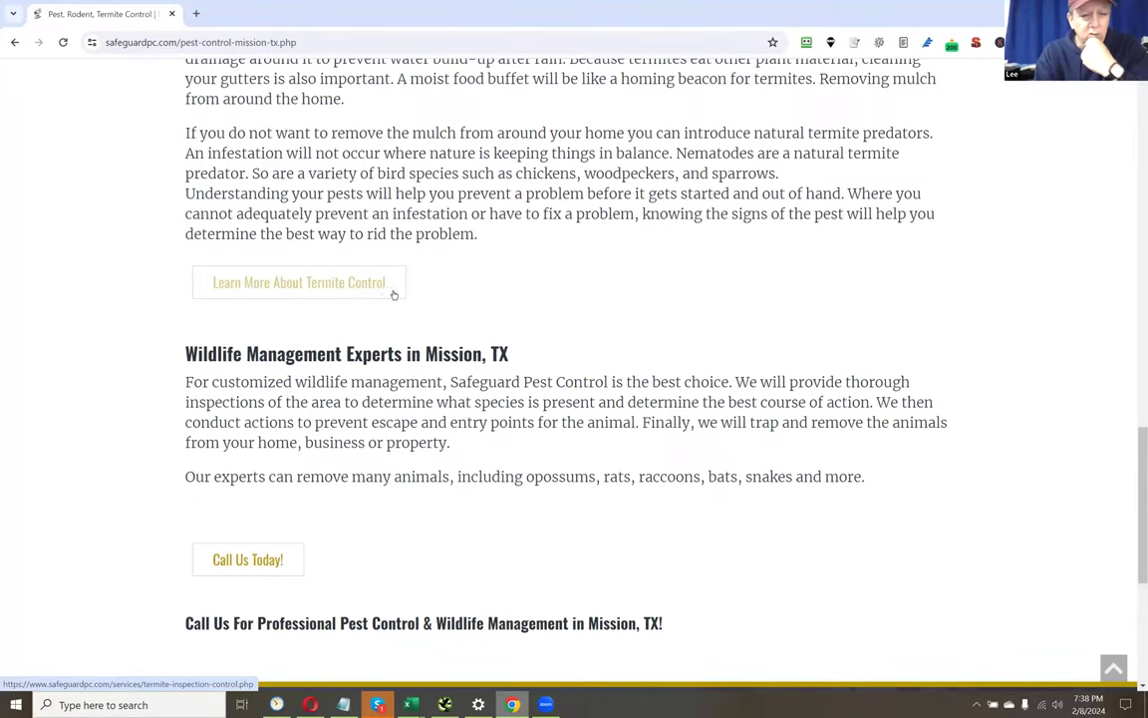
{"action": "scroll", "coordinate": [516, 290], "scroll_direction": "down", "scroll_amount": 1}
{"action": "scroll", "coordinate": [516, 290], "scroll_direction": "up", "scroll_amount": 3}
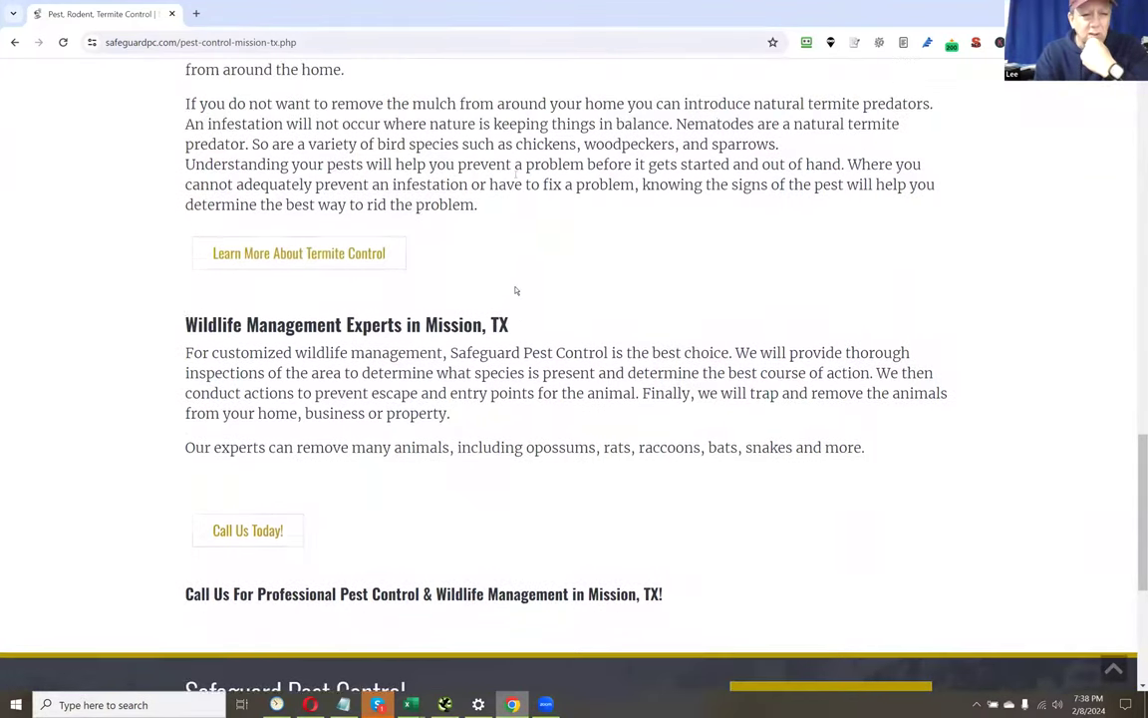
{"action": "scroll", "coordinate": [516, 285], "scroll_direction": "down", "scroll_amount": 1}
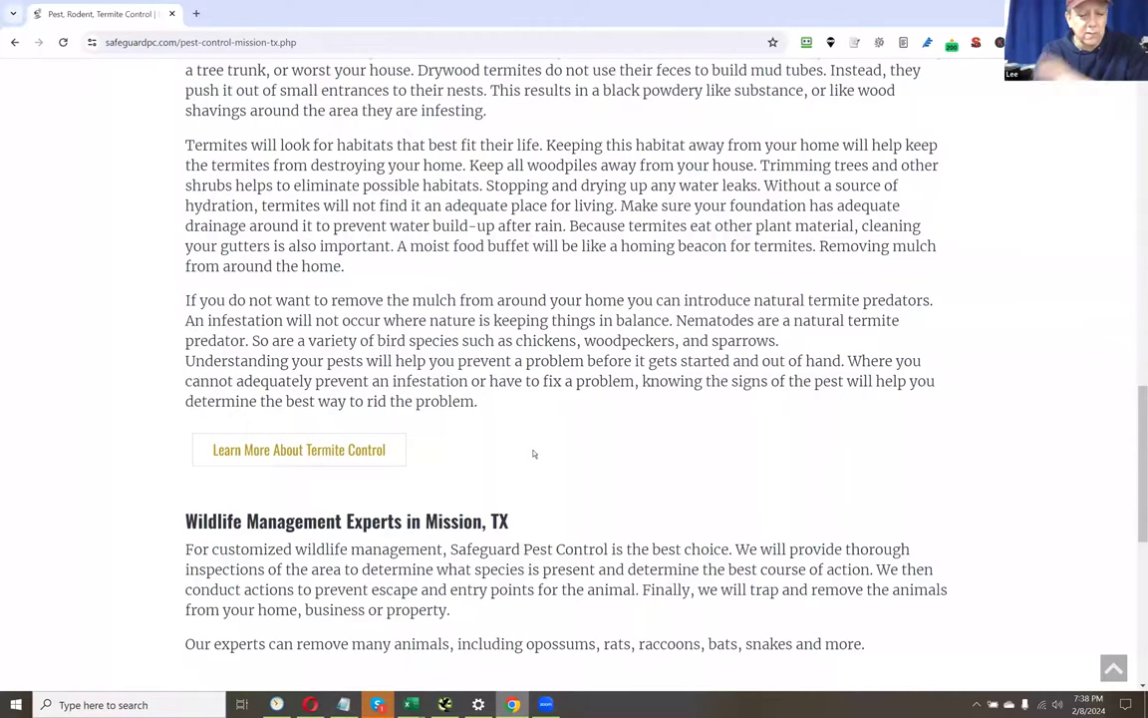
{"action": "scroll", "coordinate": [534, 453], "scroll_direction": "down", "scroll_amount": 2}
{"action": "scroll", "coordinate": [533, 454], "scroll_direction": "down", "scroll_amount": 4}
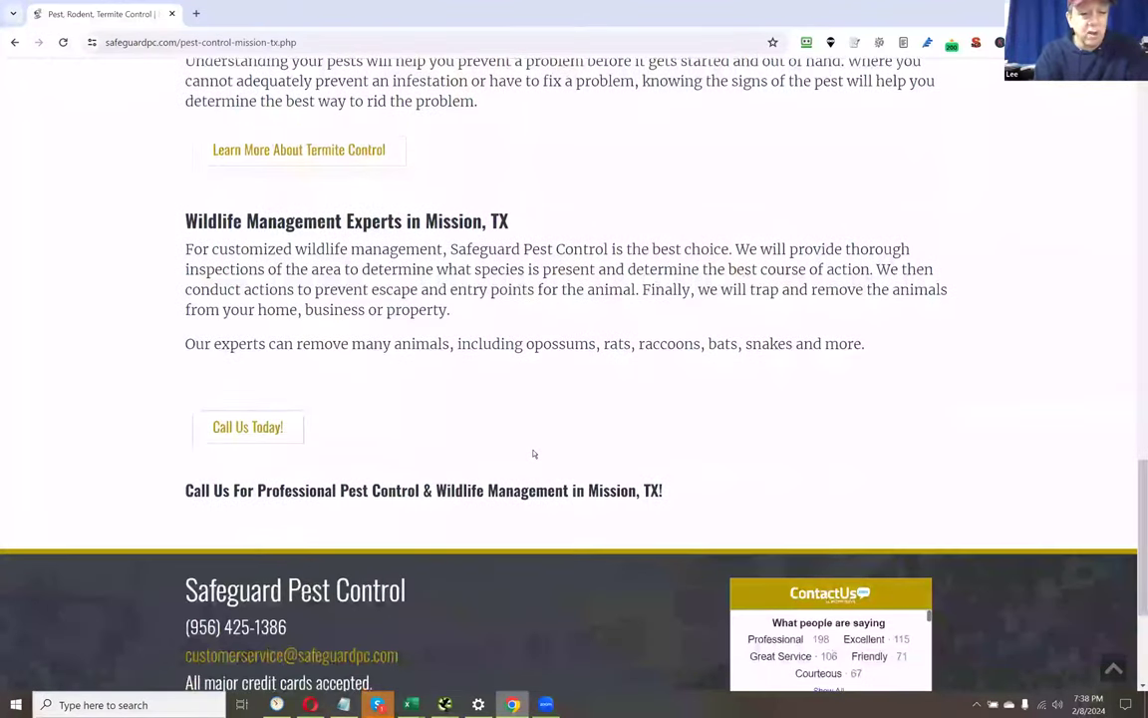
{"action": "scroll", "coordinate": [533, 453], "scroll_direction": "up", "scroll_amount": 1}
{"action": "scroll", "coordinate": [534, 454], "scroll_direction": "up", "scroll_amount": 3}
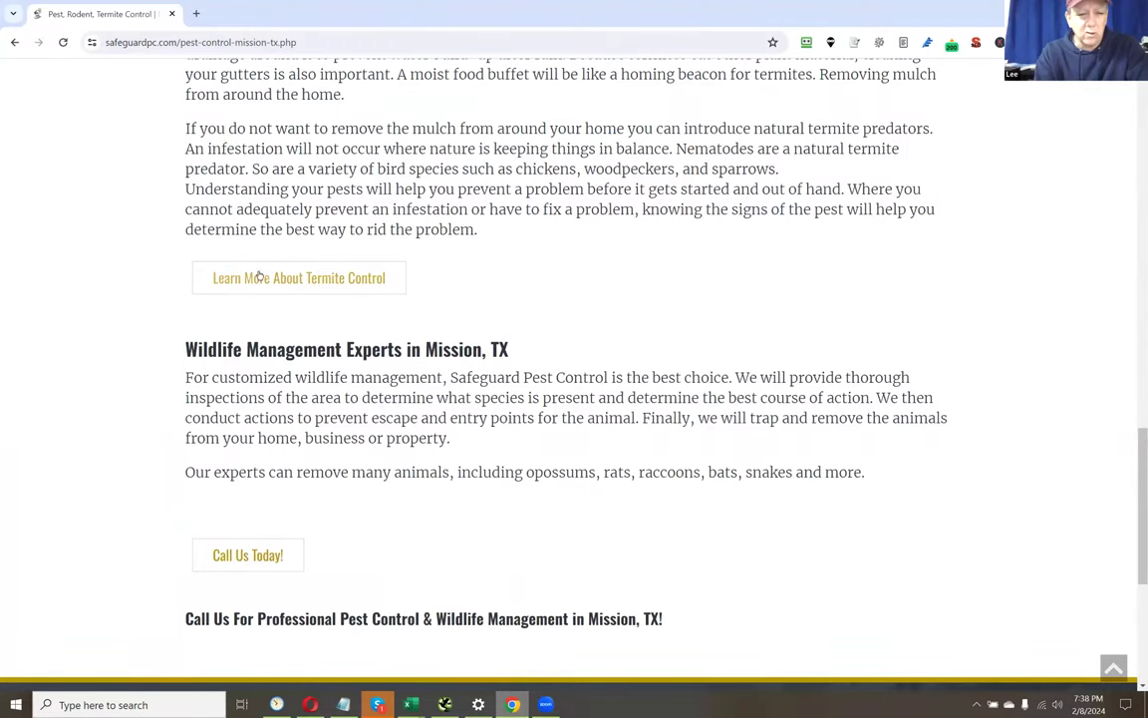
{"action": "scroll", "coordinate": [509, 210], "scroll_direction": "up", "scroll_amount": 6}
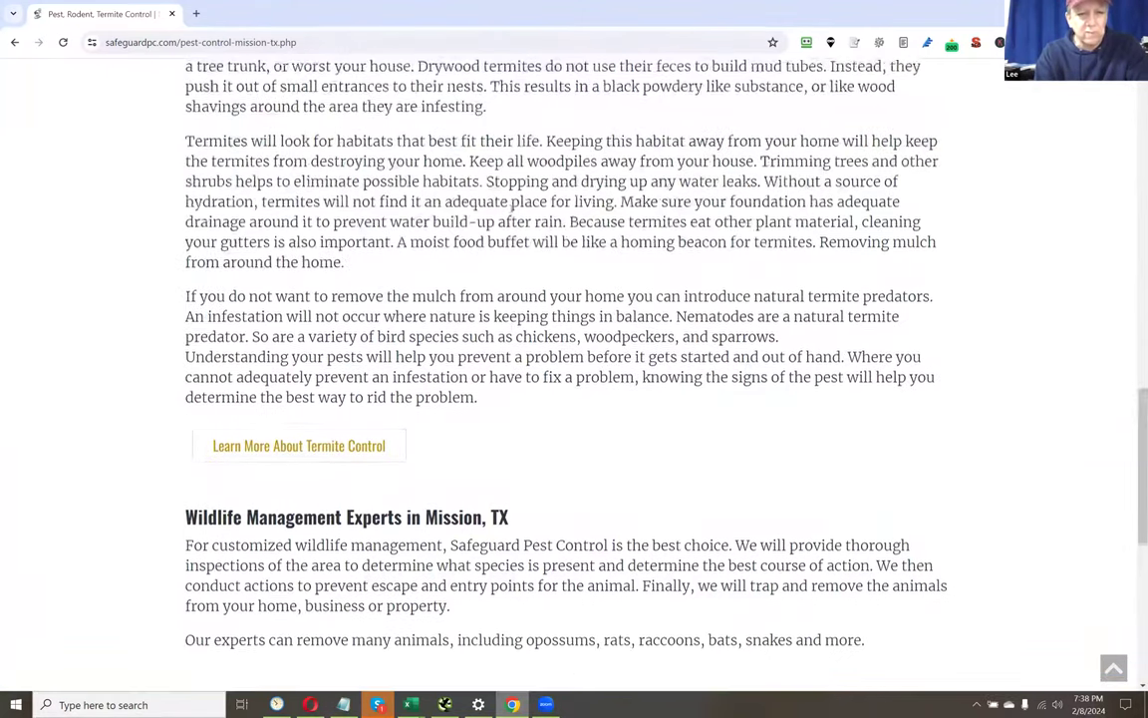
{"action": "scroll", "coordinate": [509, 210], "scroll_direction": "up", "scroll_amount": 1}
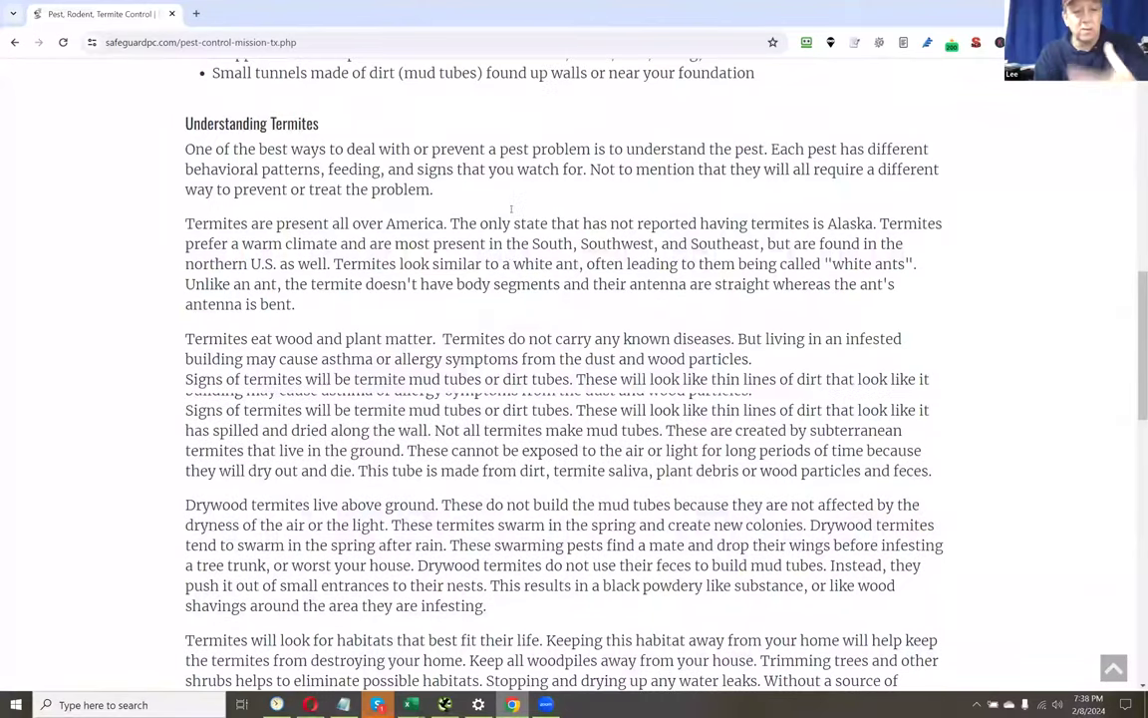
- Review the Mission, TX page from its intro to the wildlife section, marking "Pest Control" and "Safeguard" in the wildlife paragraph as possible link text
{"action": "scroll", "coordinate": [509, 209], "scroll_direction": "up", "scroll_amount": 1}
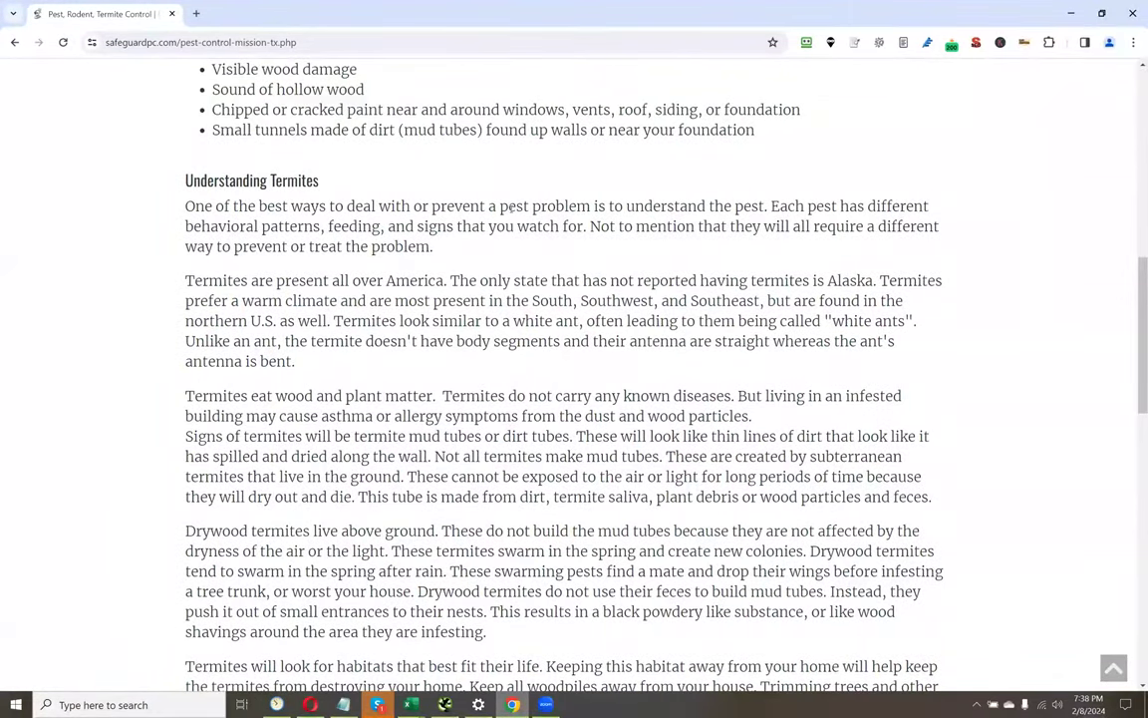
{"action": "scroll", "coordinate": [510, 210], "scroll_direction": "up", "scroll_amount": 7}
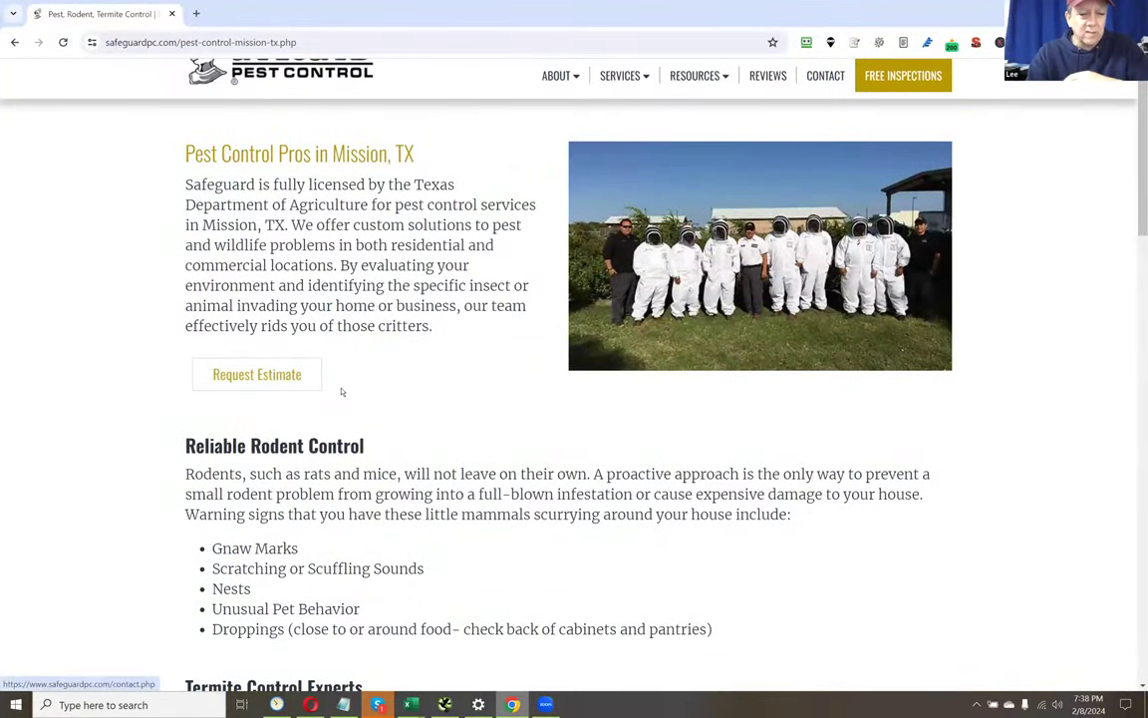
{"action": "scroll", "coordinate": [271, 325], "scroll_direction": "down", "scroll_amount": 1}
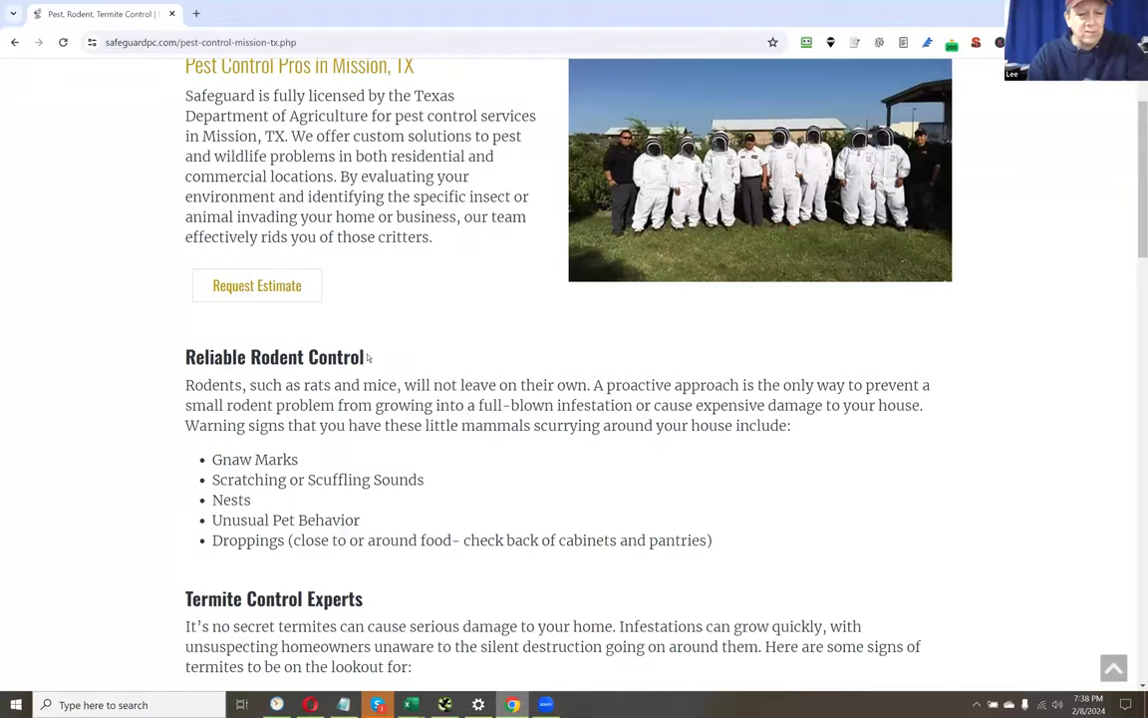
{"action": "scroll", "coordinate": [367, 356], "scroll_direction": "down", "scroll_amount": 2}
{"action": "scroll", "coordinate": [366, 356], "scroll_direction": "down", "scroll_amount": 6}
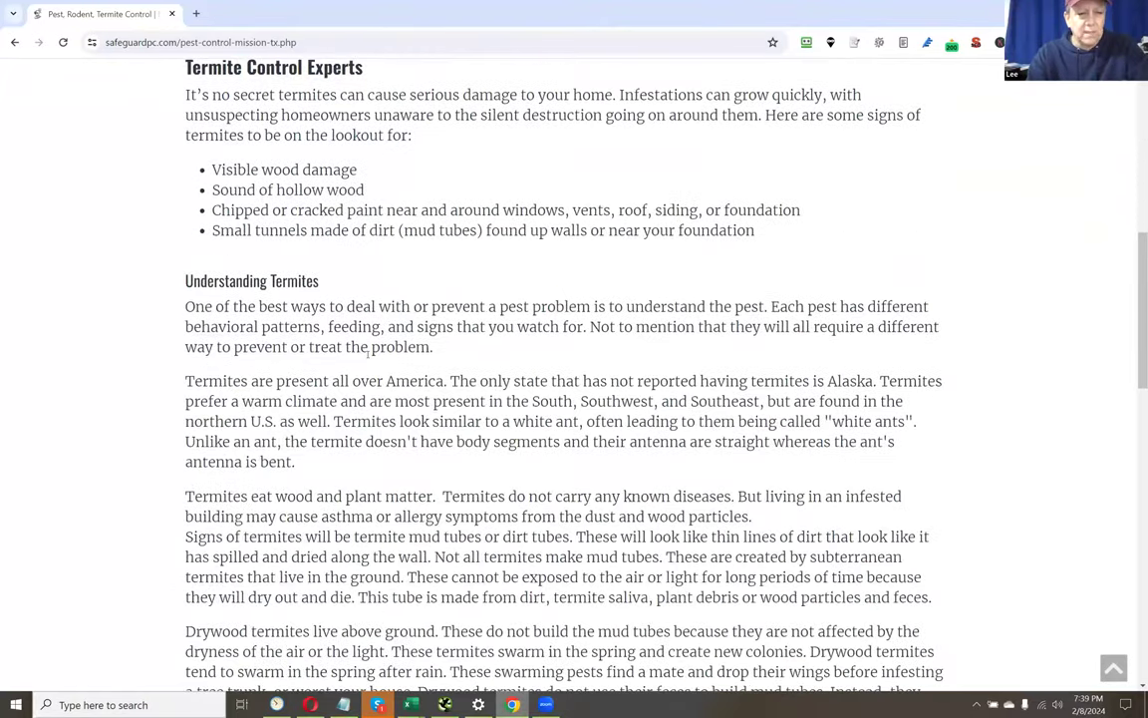
{"action": "scroll", "coordinate": [367, 356], "scroll_direction": "down", "scroll_amount": 6}
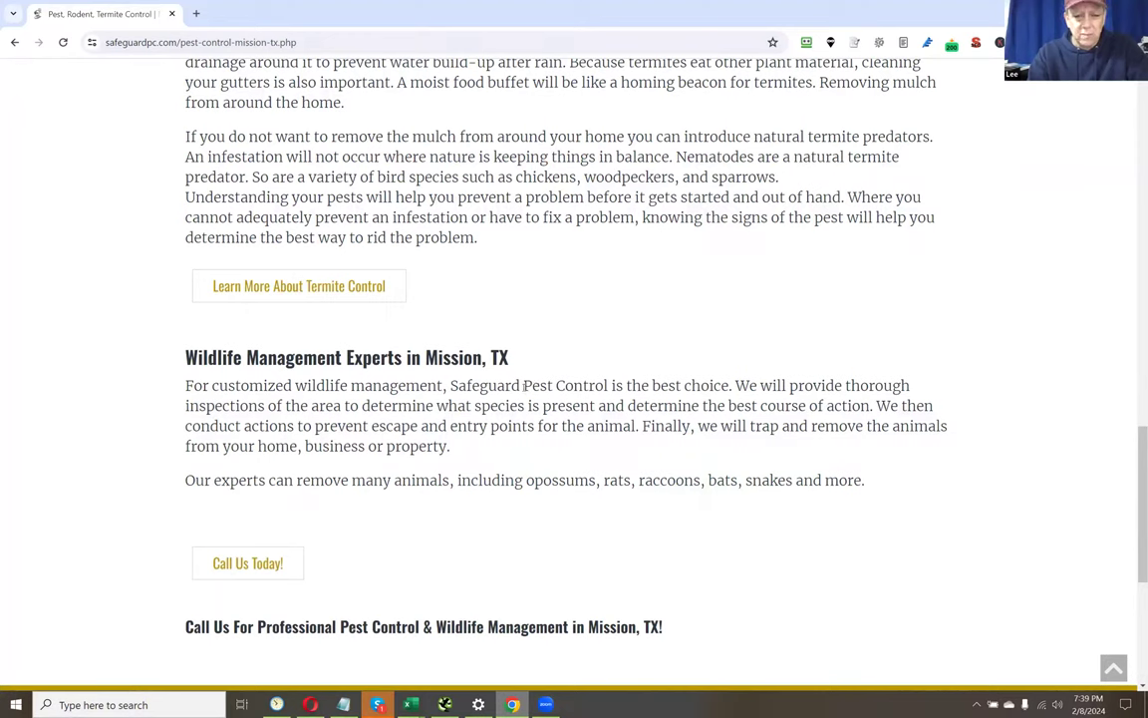
{"action": "left_click_drag", "start_coordinate": [523, 386], "coordinate": [608, 386]}
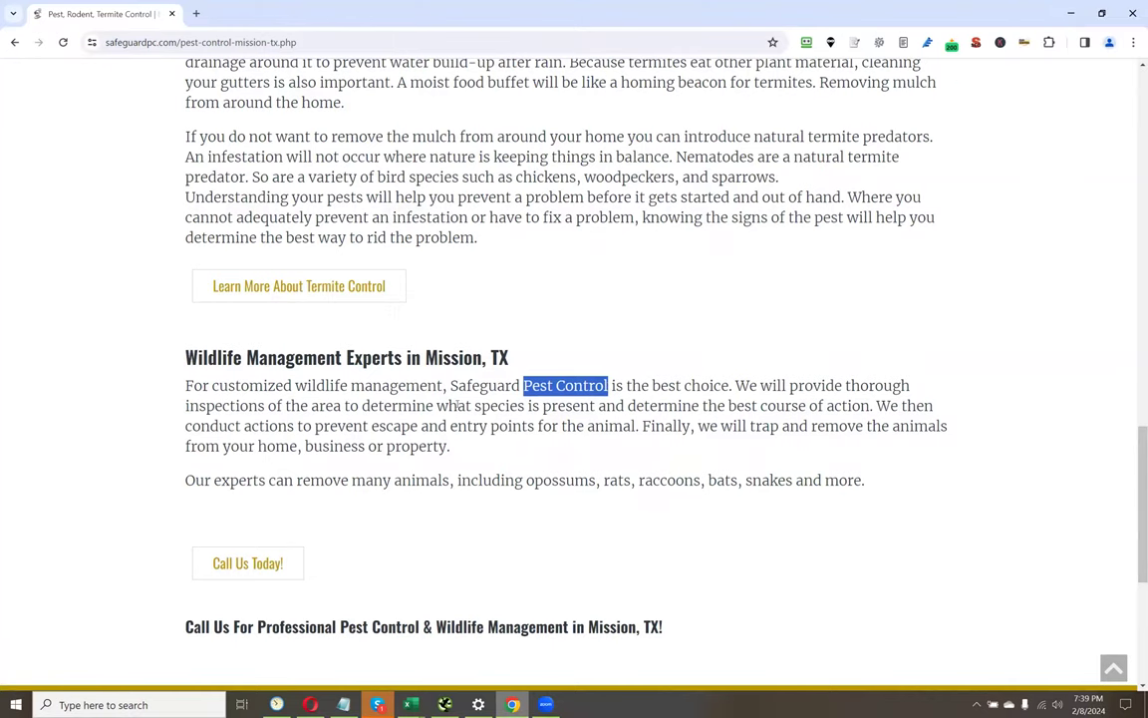
{"action": "double_click", "coordinate": [467, 391]}
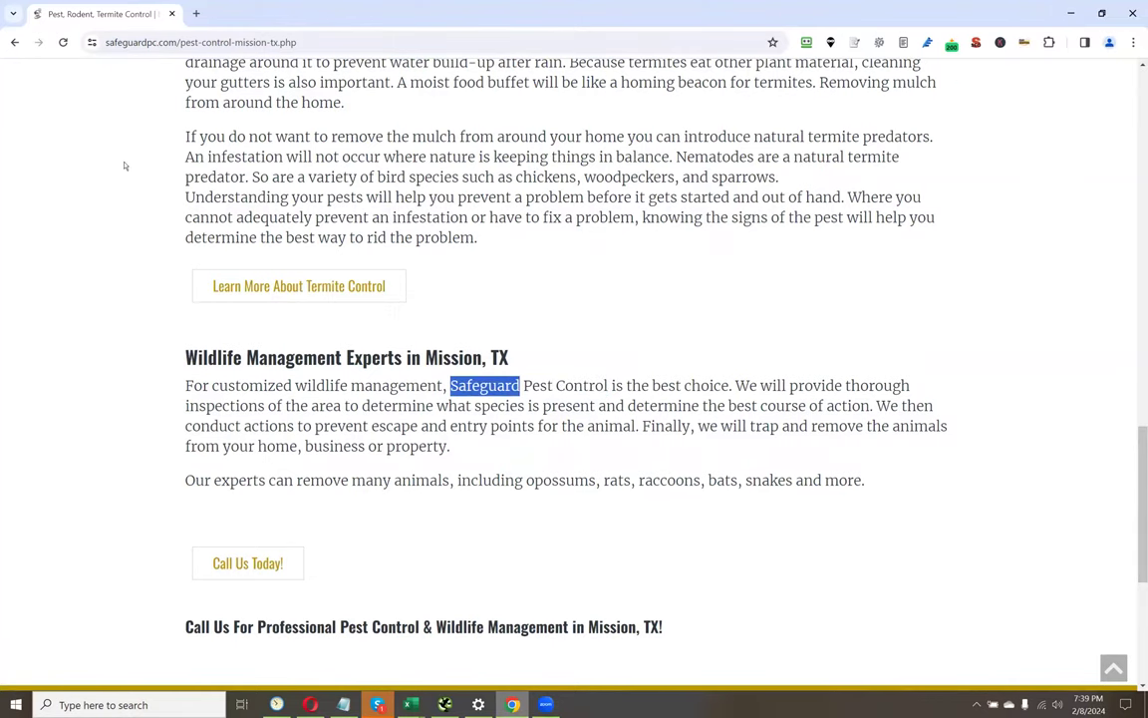
{"action": "scroll", "coordinate": [476, 374], "scroll_direction": "down", "scroll_amount": 1}
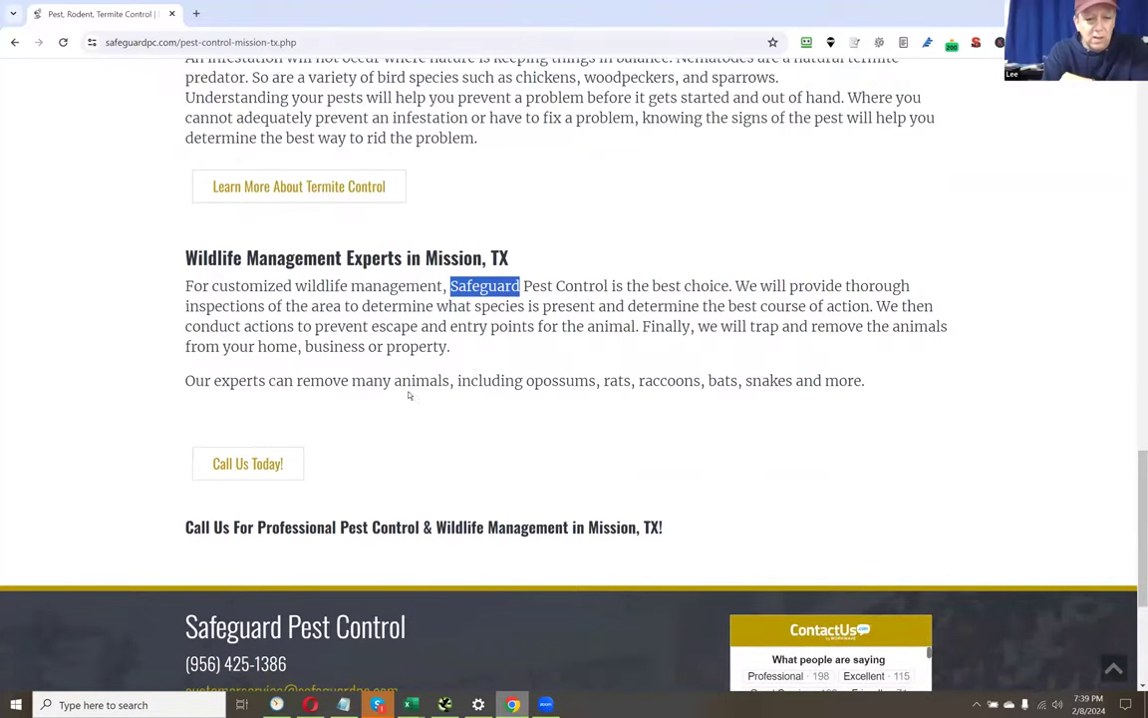
- Examine the termite sections for in-text link opportunities, marking "termites" in the Drywood paragraph and comparing with the "Learn More About Termite Control" link
{"action": "scroll", "coordinate": [554, 360], "scroll_direction": "up", "scroll_amount": 5}
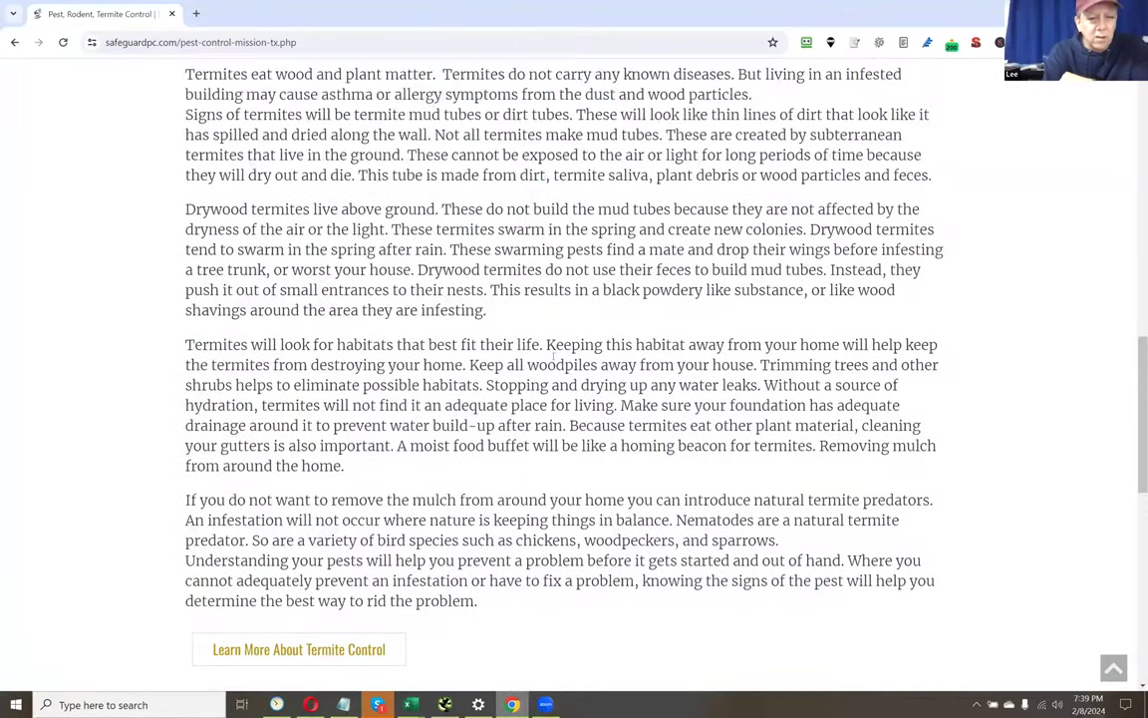
{"action": "scroll", "coordinate": [253, 359], "scroll_direction": "up", "scroll_amount": 2}
{"action": "left_click_drag", "start_coordinate": [252, 356], "coordinate": [310, 356]}
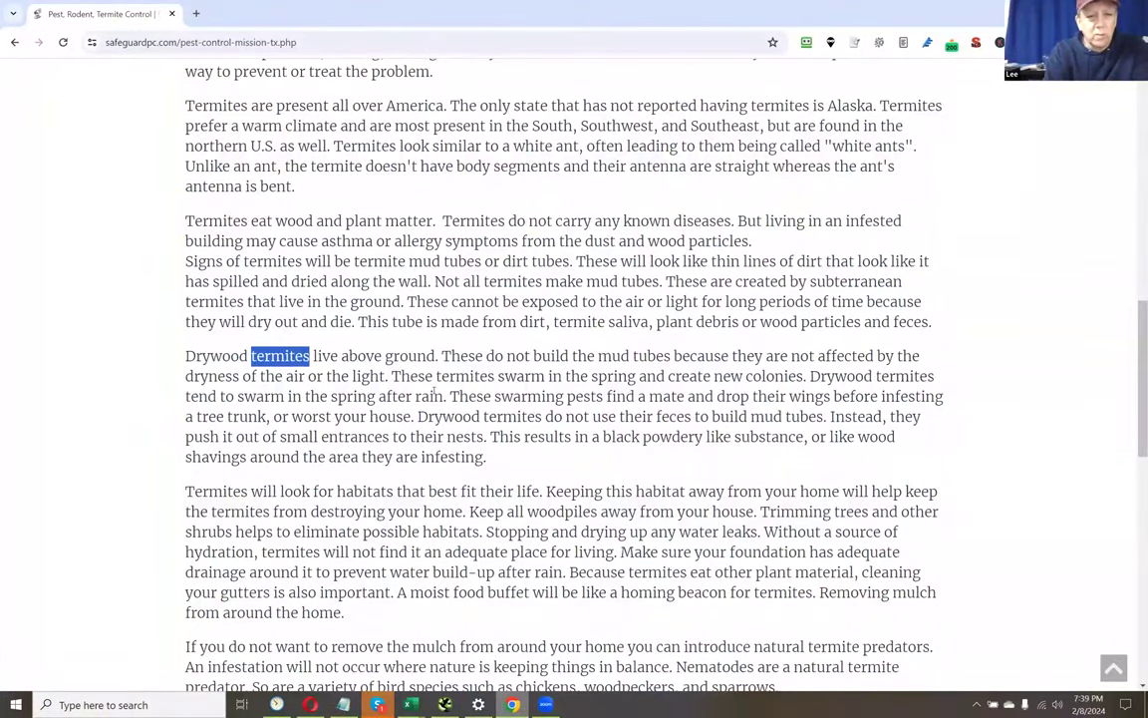
{"action": "scroll", "coordinate": [433, 392], "scroll_direction": "down", "scroll_amount": 5}
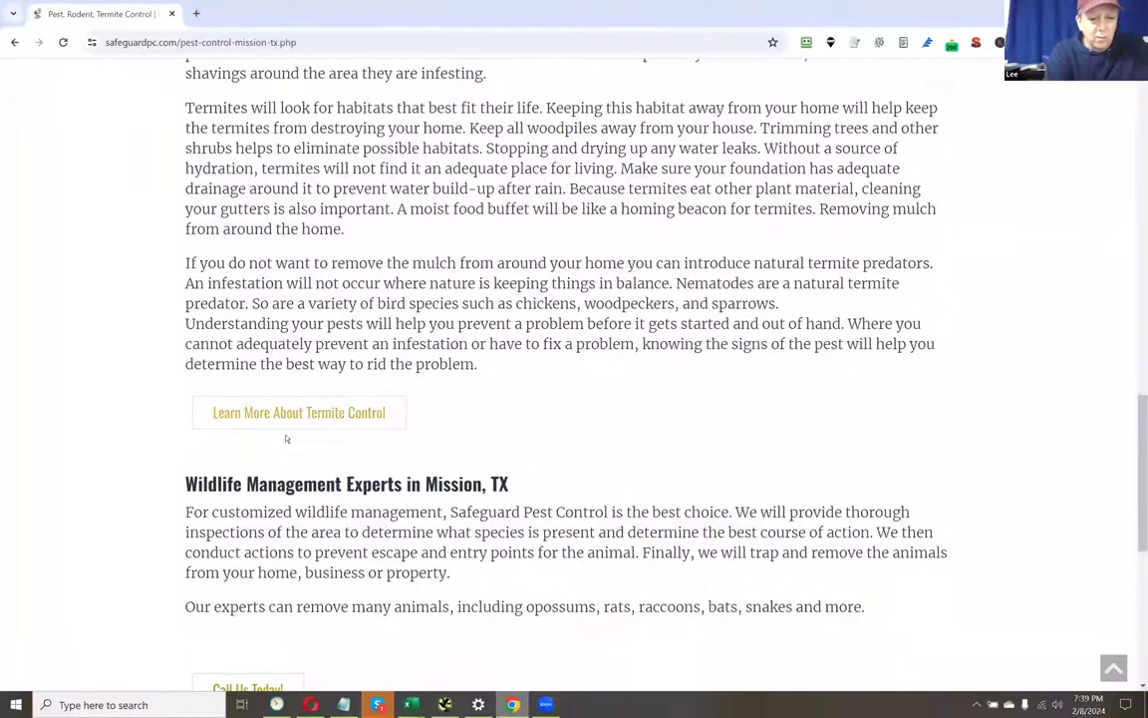
{"action": "scroll", "coordinate": [369, 415], "scroll_direction": "up", "scroll_amount": 2}
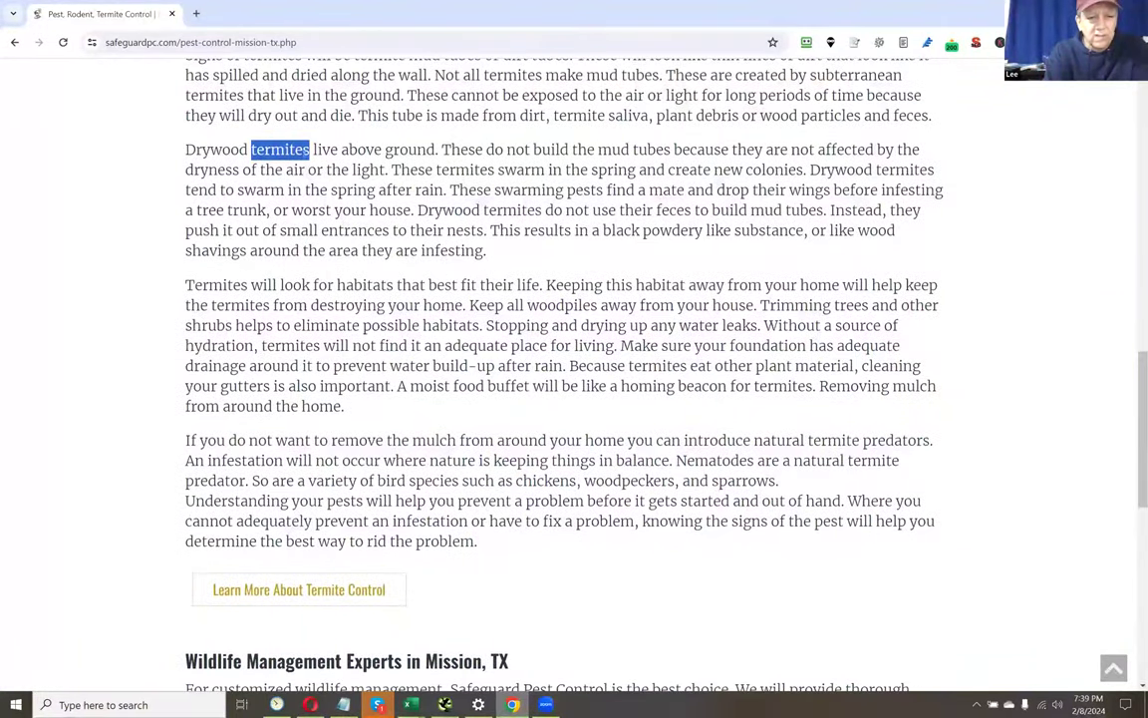
{"action": "scroll", "coordinate": [479, 207], "scroll_direction": "up", "scroll_amount": 2}
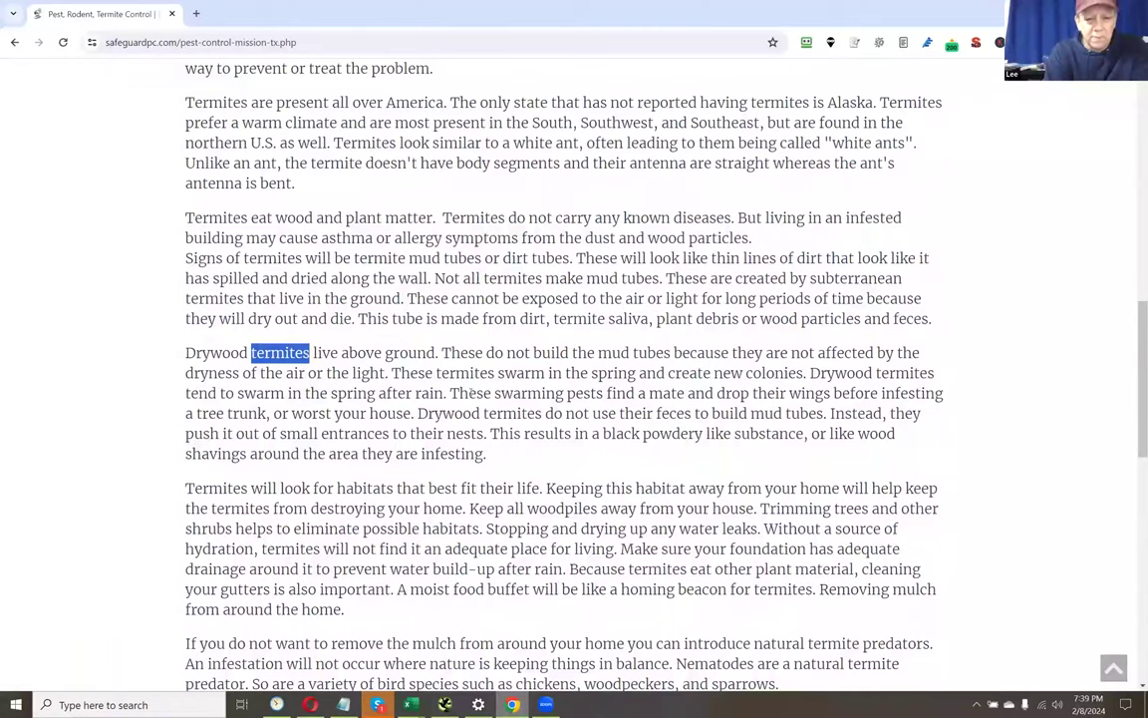
{"action": "scroll", "coordinate": [470, 392], "scroll_direction": "up", "scroll_amount": 2}
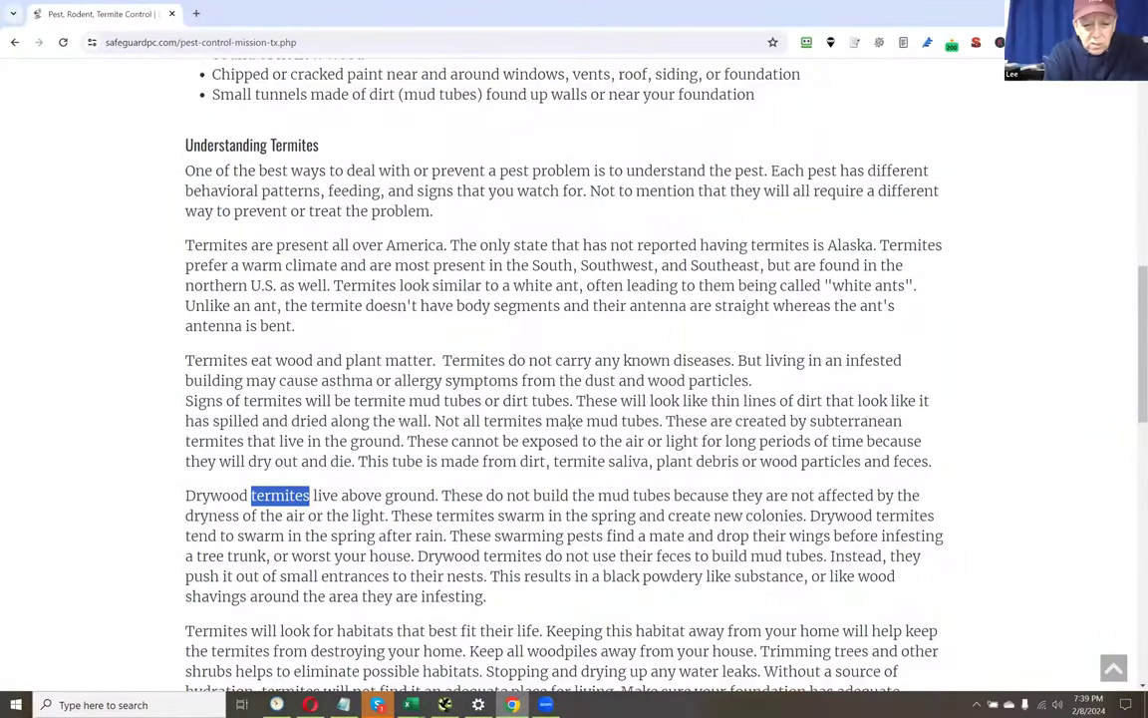
{"action": "scroll", "coordinate": [551, 423], "scroll_direction": "down", "scroll_amount": 1}
{"action": "scroll", "coordinate": [551, 423], "scroll_direction": "up", "scroll_amount": 2}
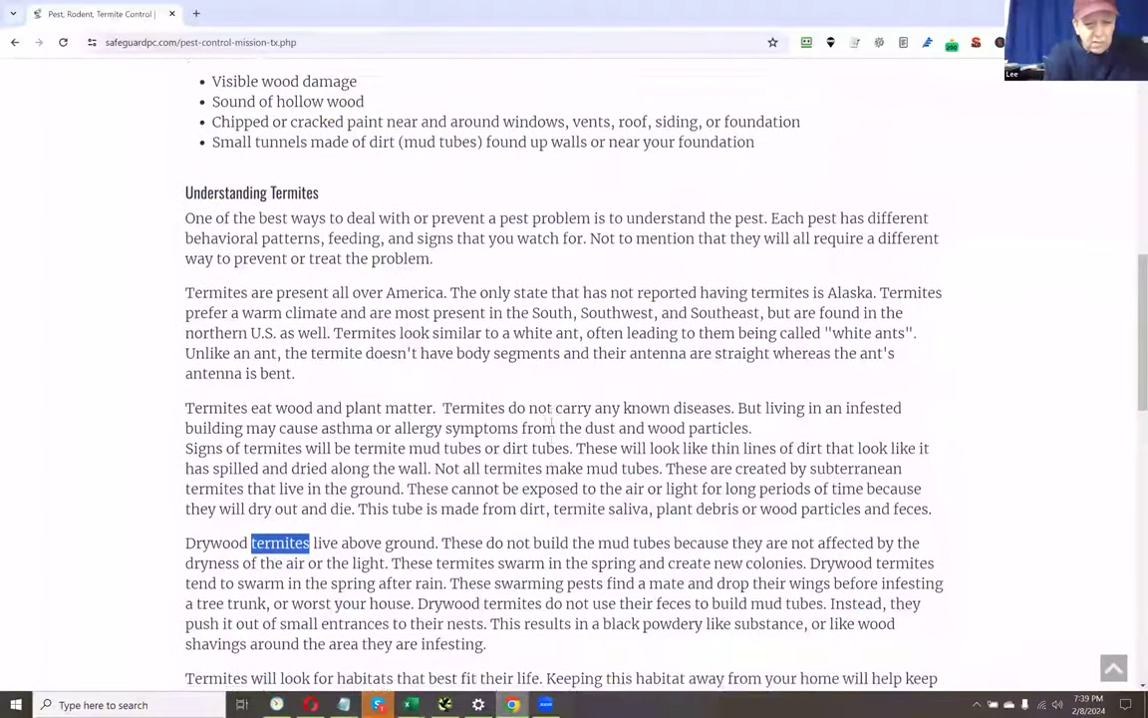
{"action": "scroll", "coordinate": [551, 424], "scroll_direction": "up", "scroll_amount": 1}
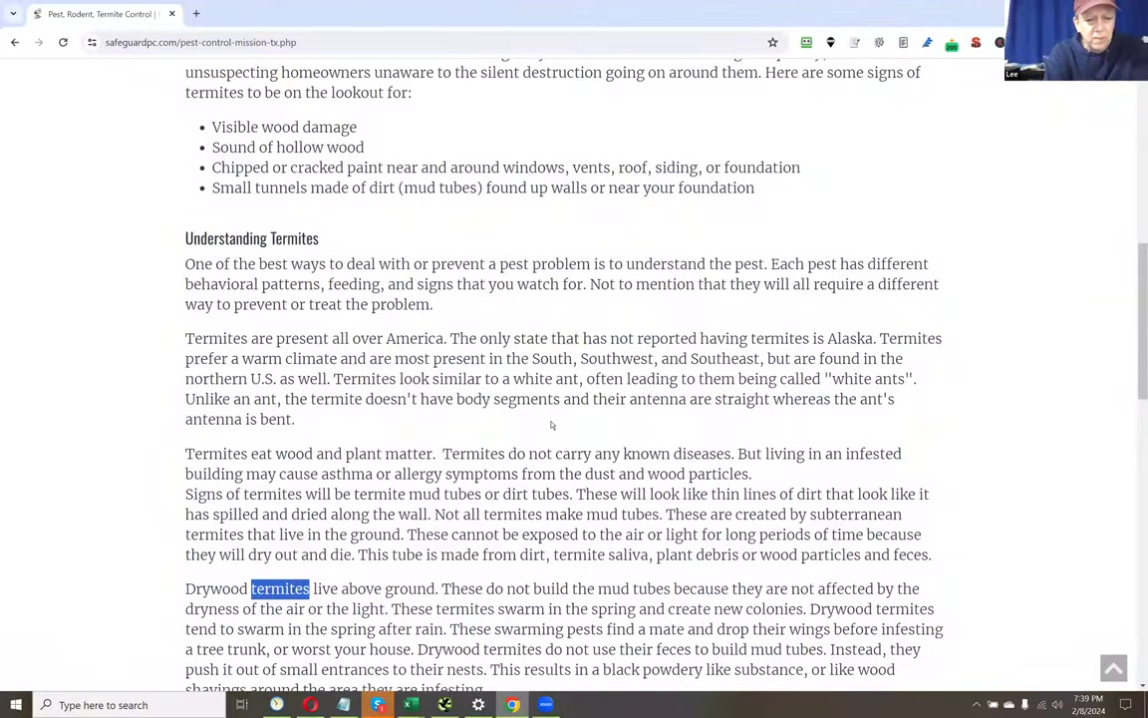
{"action": "scroll", "coordinate": [551, 424], "scroll_direction": "down", "scroll_amount": 1}
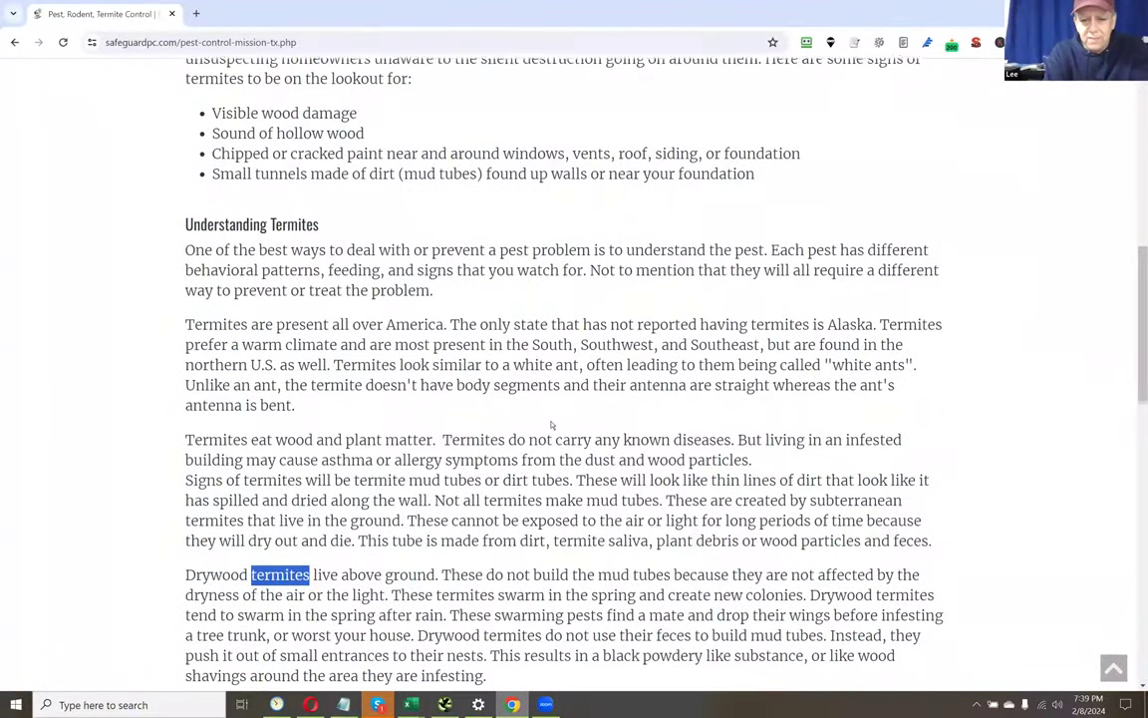
{"action": "scroll", "coordinate": [551, 424], "scroll_direction": "down", "scroll_amount": 1}
{"action": "scroll", "coordinate": [552, 423], "scroll_direction": "up", "scroll_amount": 6}
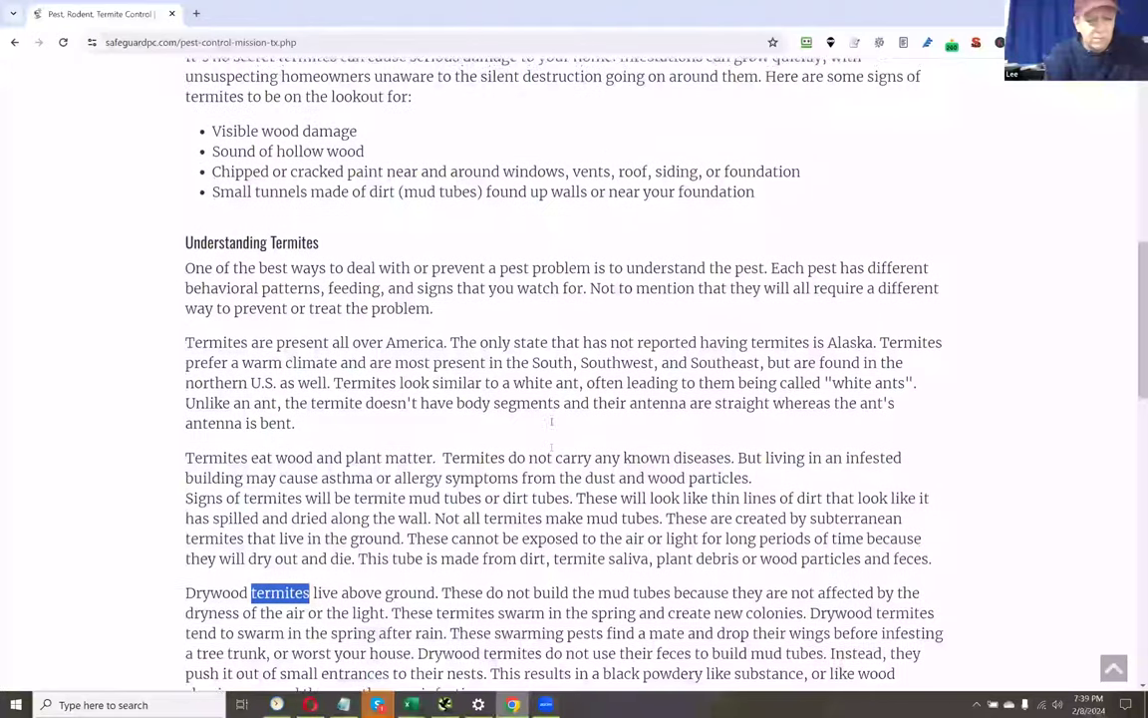
{"action": "scroll", "coordinate": [552, 424], "scroll_direction": "up", "scroll_amount": 4}
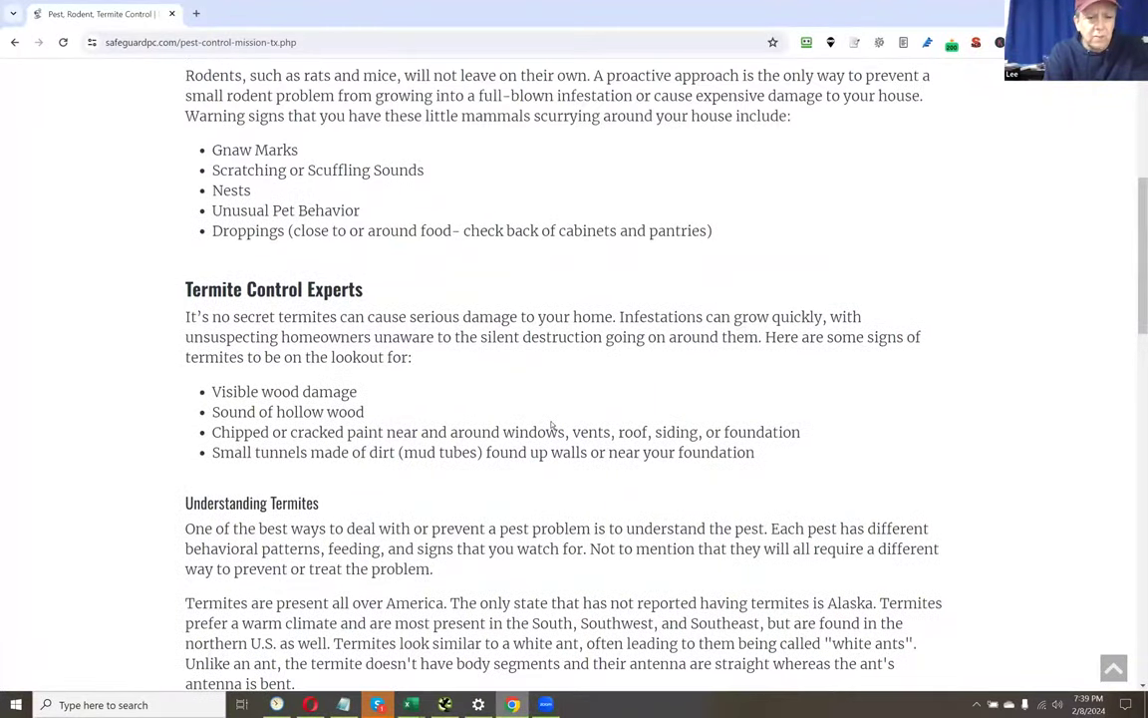
{"action": "scroll", "coordinate": [549, 405], "scroll_direction": "down", "scroll_amount": 5}
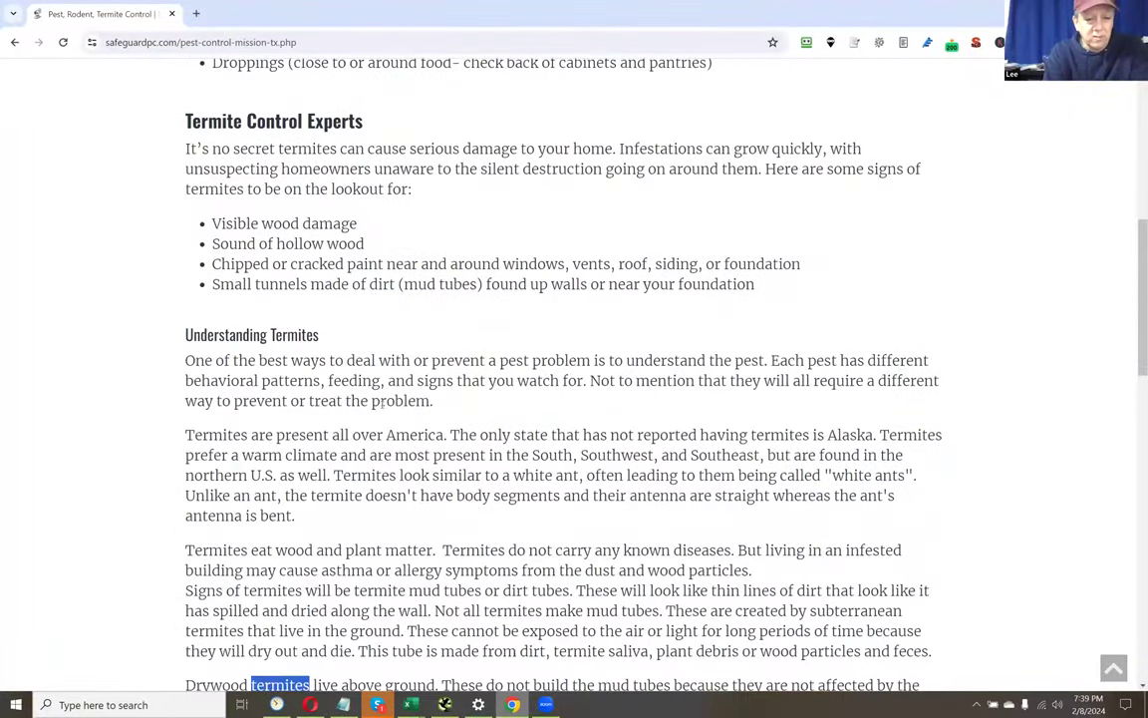
{"action": "scroll", "coordinate": [419, 435], "scroll_direction": "down", "scroll_amount": 3}
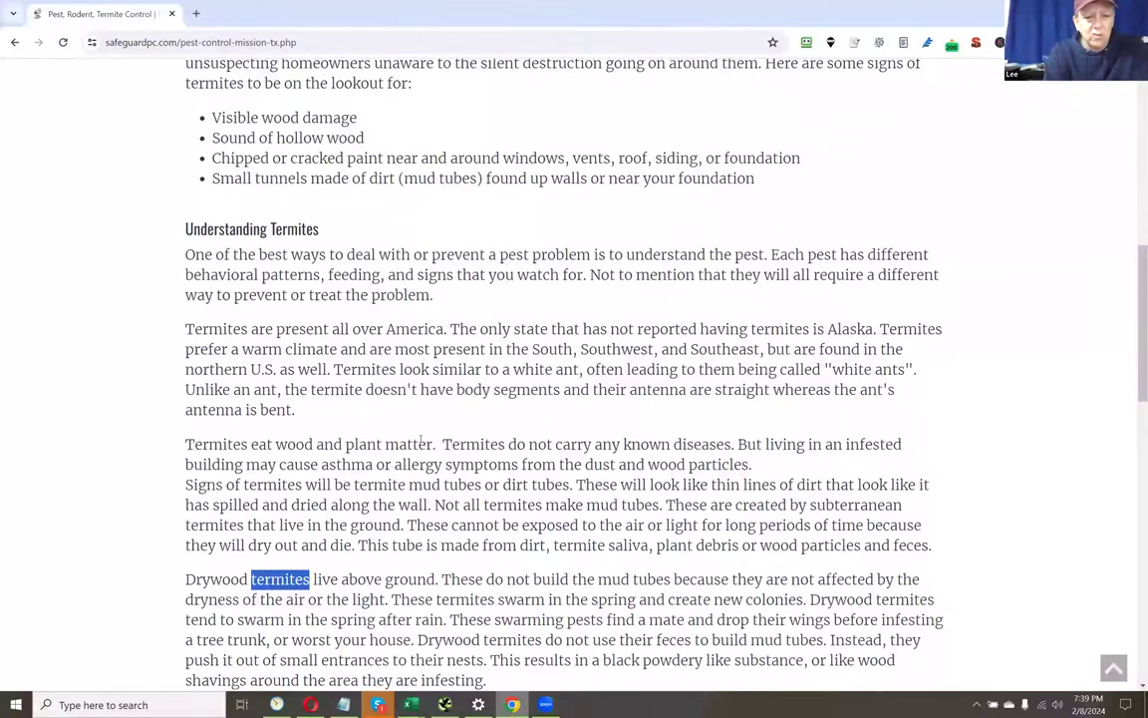
{"action": "scroll", "coordinate": [421, 441], "scroll_direction": "down", "scroll_amount": 12}
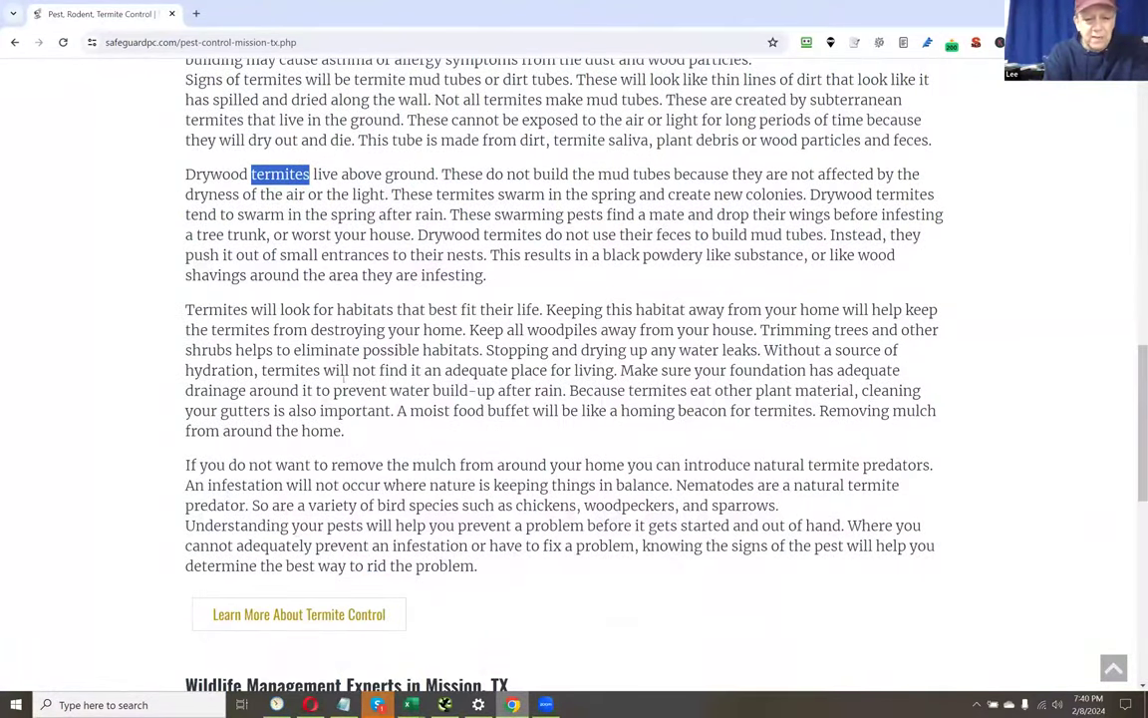
{"action": "scroll", "coordinate": [517, 450], "scroll_direction": "down", "scroll_amount": 3}
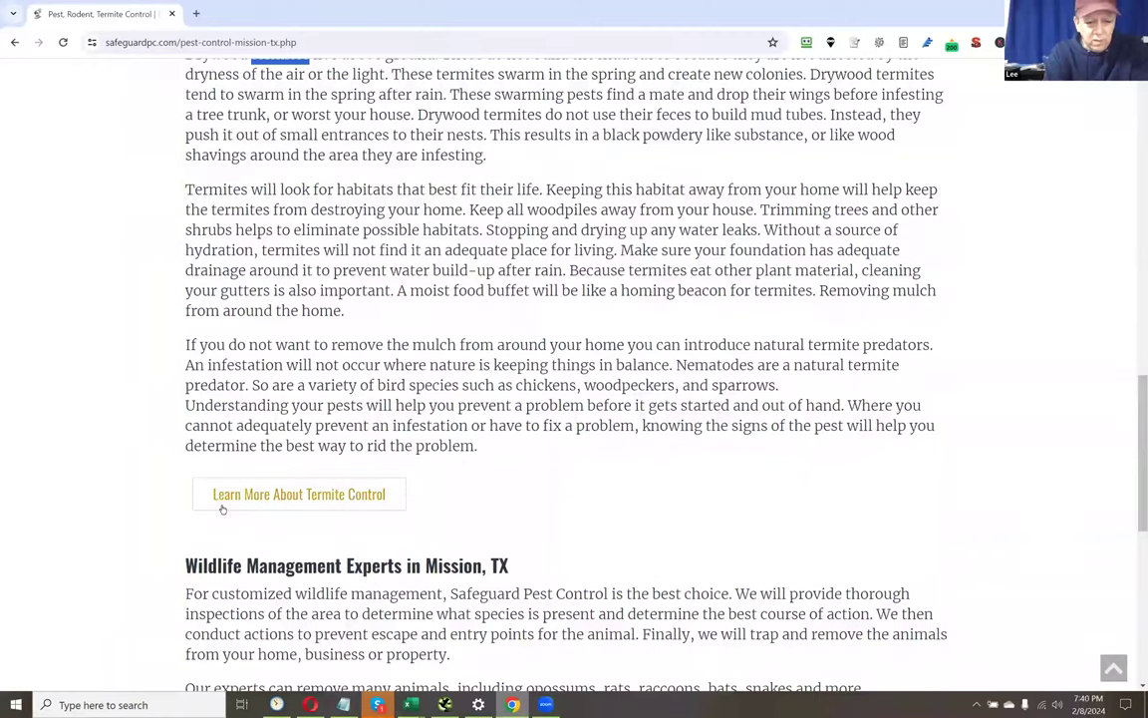
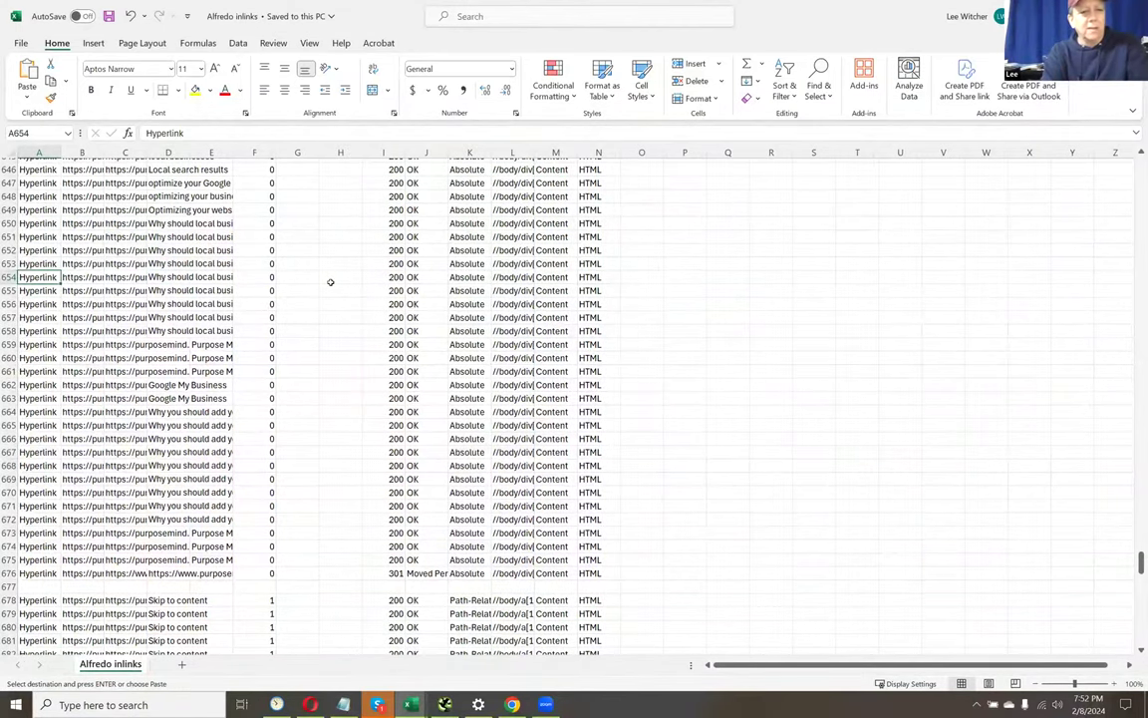
- In Excel's purposemind.com inlinks sheet, auto-fit the widths of the From, To and Anchor Text columns
{"action": "key", "text": "ctrl+Home"}
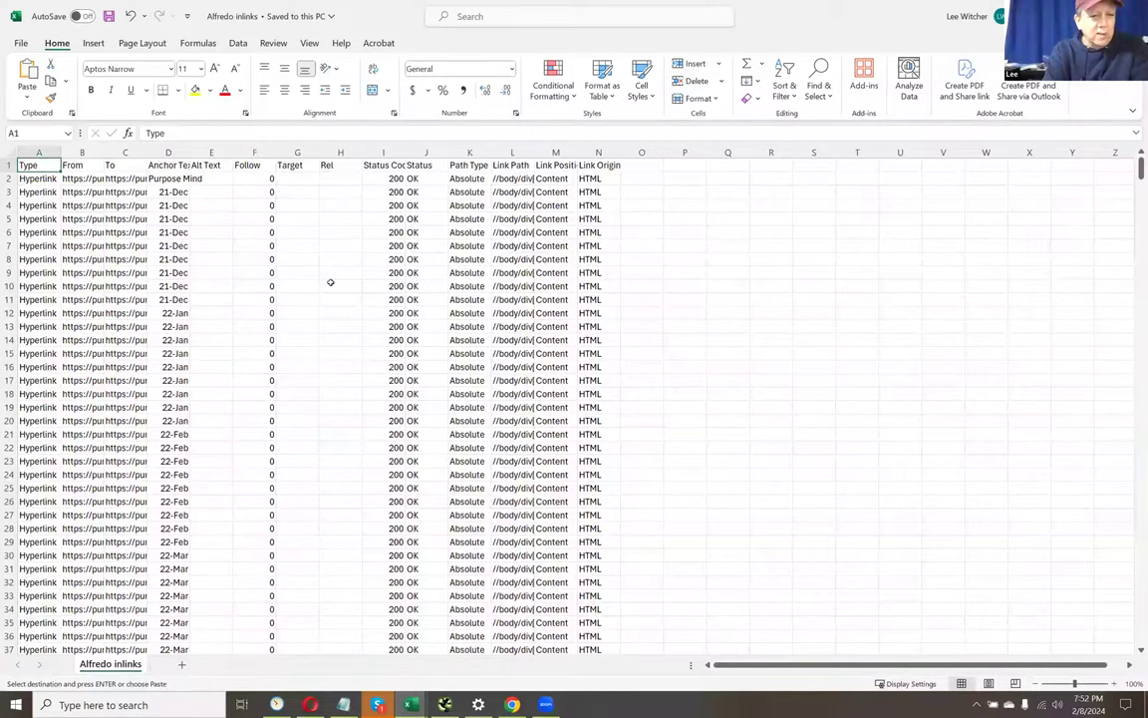
{"action": "key", "text": "Right"}
{"action": "key", "text": "shift+Right"}
{"action": "key", "text": "shift+Right"}
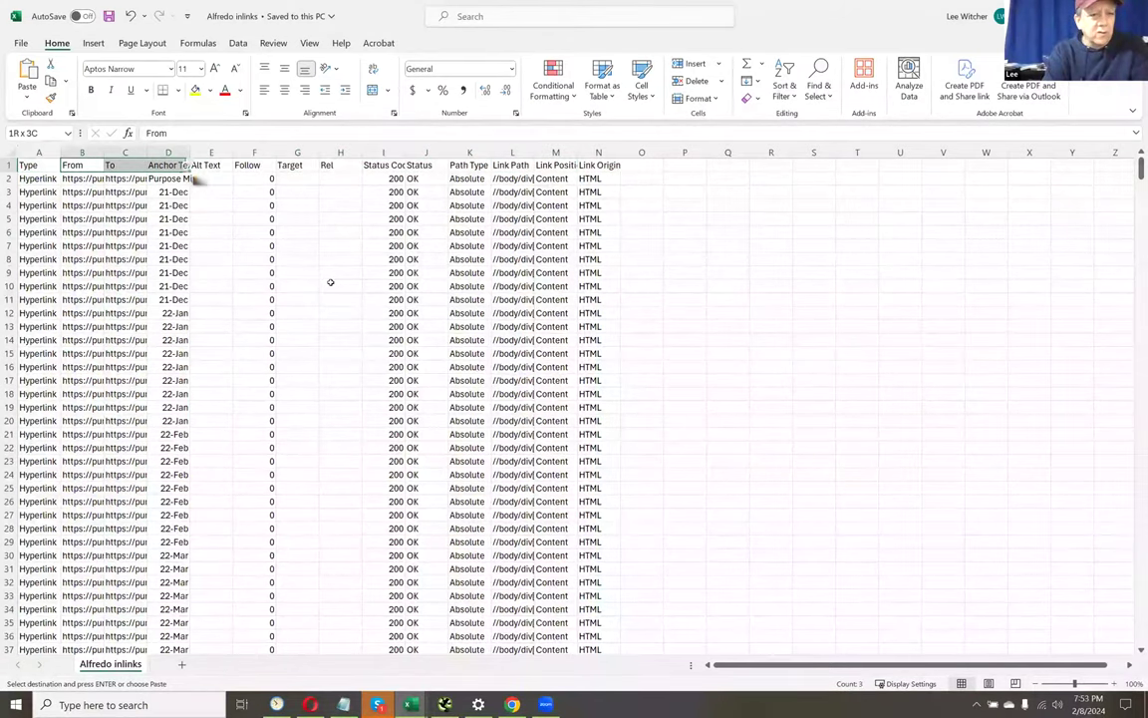
{"action": "key", "text": "ctrl+space"}
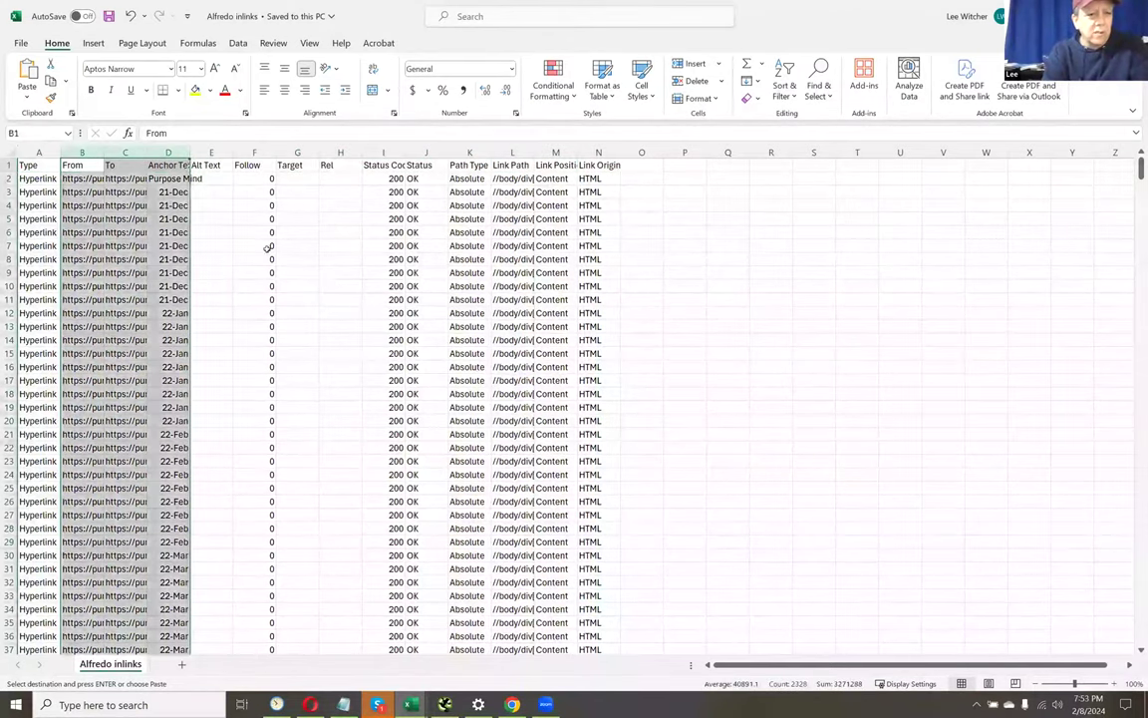
{"action": "double_click", "coordinate": [103, 154]}
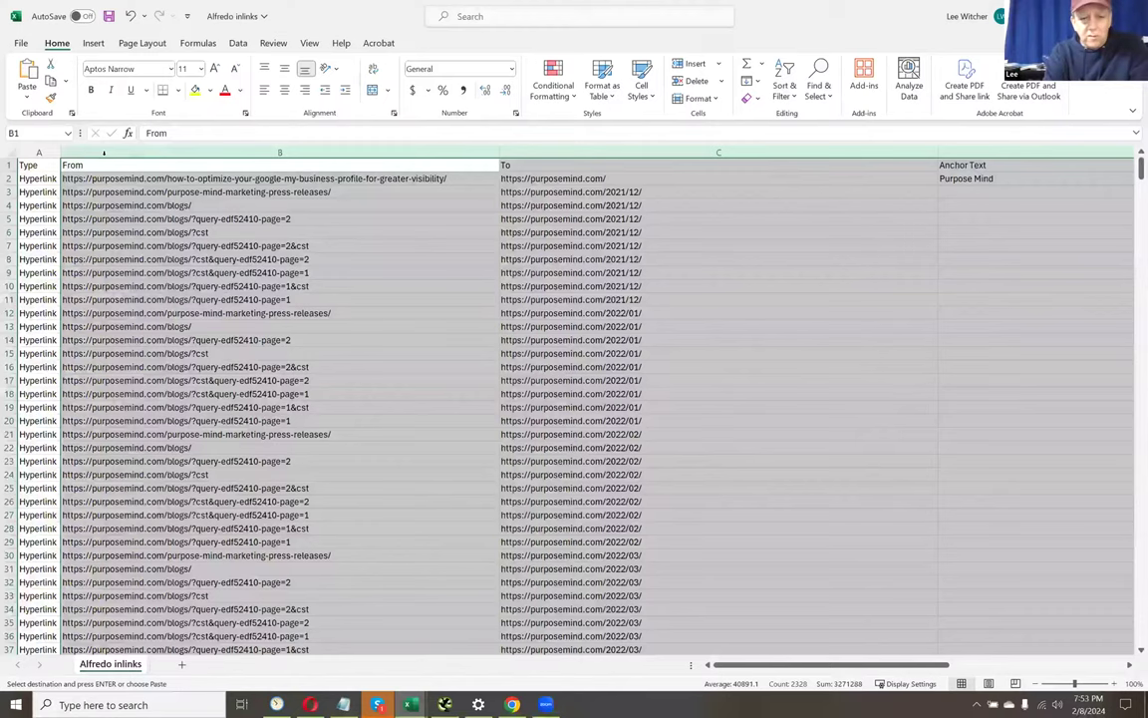
- Examine the date anchor texts of the monthly archive links, highlighting the Anchor Text cells from row 3 down past the /2022/07/ targets
{"action": "key", "text": "Down"}
{"action": "key", "text": "Right"}
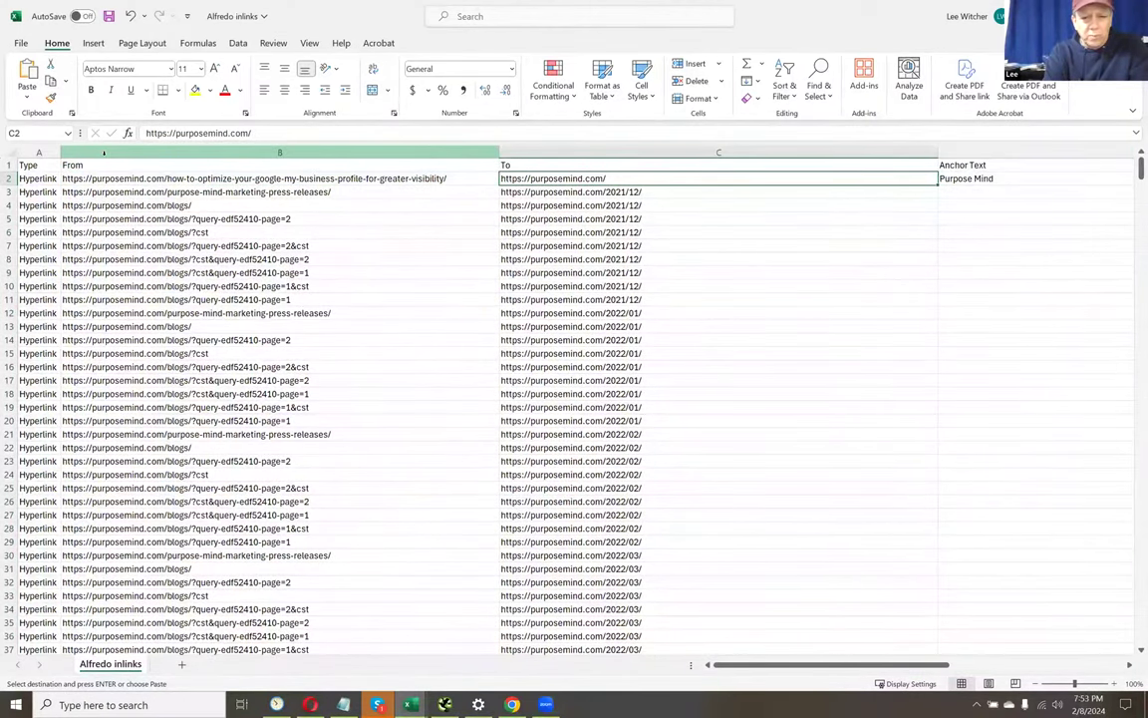
{"action": "key", "text": "Down"}
{"action": "key", "text": "Right"}
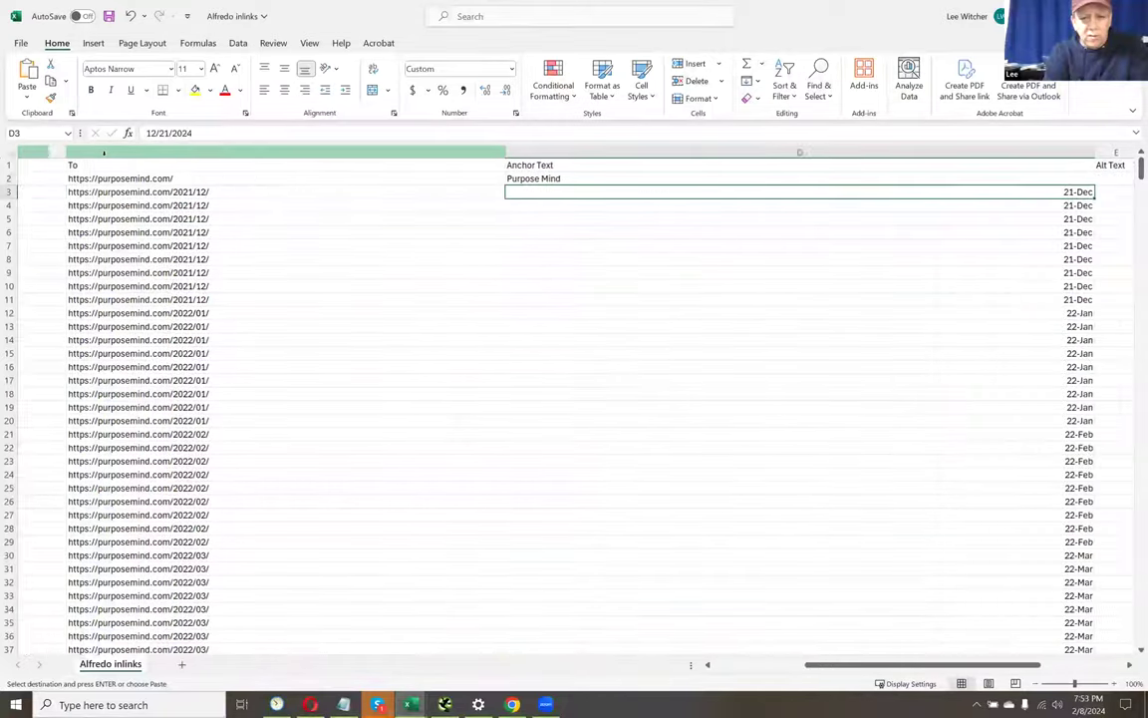
{"action": "key", "text": "Up"}
{"action": "key", "text": "Down"}
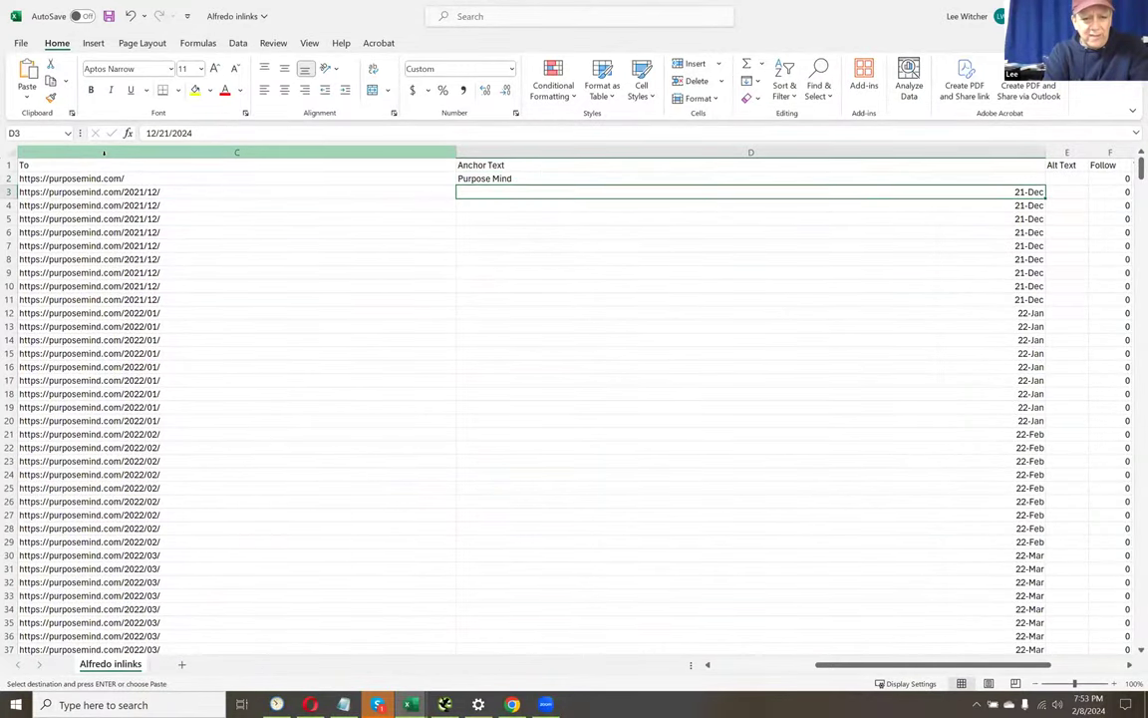
{"action": "key", "text": "shift+Down"}
{"action": "key", "text": "shift+Down"}
{"action": "key", "text": "shift+Down"}
{"action": "key", "text": "shift+Down"}
{"action": "key", "text": "shift+Down"}
{"action": "key", "text": "shift+Down"}
{"action": "key", "text": "shift+Down"}
{"action": "key", "text": "shift+Down"}
{"action": "key", "text": "shift+Down"}
{"action": "key", "text": "shift+Down"}
{"action": "key", "text": "shift+Down"}
{"action": "key", "text": "shift+Down"}
{"action": "key", "text": "shift+Down"}
{"action": "key", "text": "shift+Down"}
{"action": "key", "text": "shift+Down"}
{"action": "key", "text": "shift+Down"}
{"action": "key", "text": "shift+Down"}
{"action": "key", "text": "shift+Down"}
{"action": "key", "text": "shift+Down"}
{"action": "key", "text": "shift+Down"}
{"action": "key", "text": "shift+Down"}
{"action": "key", "text": "shift+Down"}
{"action": "key", "text": "shift+Down"}
{"action": "key", "text": "shift+Down"}
{"action": "key", "text": "shift+Down"}
{"action": "key", "text": "shift+Down"}
{"action": "key", "text": "shift+Down"}
{"action": "key", "text": "shift+Down"}
{"action": "key", "text": "shift+Down"}
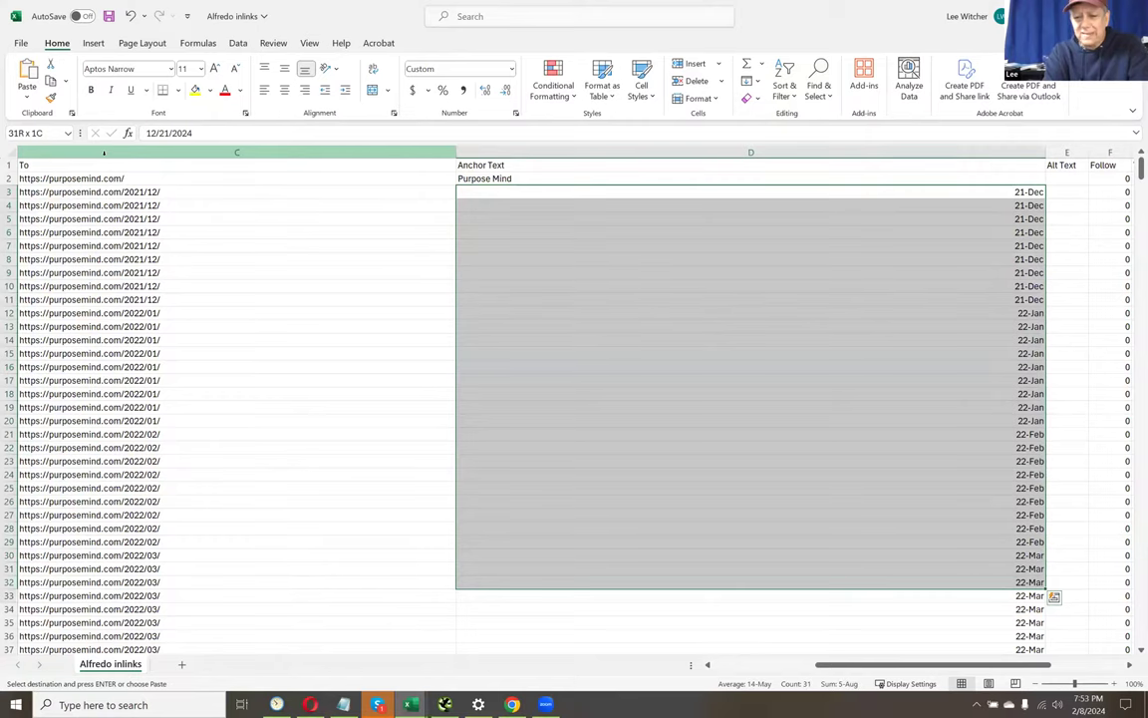
{"action": "key", "text": "shift+Down"}
{"action": "key", "text": "shift+Down"}
{"action": "key", "text": "shift+Down"}
{"action": "key", "text": "shift+Down"}
{"action": "key", "text": "shift+Down"}
{"action": "key", "text": "shift+Down"}
{"action": "key", "text": "shift+Down"}
{"action": "key", "text": "shift+Down"}
{"action": "key", "text": "shift+Down"}
{"action": "key", "text": "shift+Down"}
{"action": "key", "text": "shift+Down"}
{"action": "key", "text": "shift+Down"}
{"action": "key", "text": "shift+Down"}
{"action": "key", "text": "shift+Down"}
{"action": "key", "text": "shift+Down"}
{"action": "key", "text": "shift+Down"}
{"action": "key", "text": "shift+Down"}
{"action": "key", "text": "shift+Down"}
{"action": "key", "text": "shift+Down"}
{"action": "key", "text": "shift+Down"}
{"action": "key", "text": "shift+Down"}
{"action": "key", "text": "shift+Down"}
{"action": "key", "text": "shift+Down"}
{"action": "key", "text": "shift+Down"}
{"action": "key", "text": "shift+Down"}
{"action": "key", "text": "shift+Down"}
{"action": "key", "text": "shift+Down"}
{"action": "key", "text": "shift+Down"}
{"action": "key", "text": "shift+Down"}
{"action": "key", "text": "shift+Down"}
{"action": "key", "text": "shift+Down"}
{"action": "key", "text": "shift+Down"}
{"action": "key", "text": "shift+Down"}
{"action": "key", "text": "shift+Down"}
{"action": "key", "text": "shift+Down"}
{"action": "key", "text": "shift+Down"}
{"action": "key", "text": "shift+Down"}
{"action": "key", "text": "shift+Down"}
{"action": "key", "text": "shift+Down"}
{"action": "key", "text": "shift+Down"}
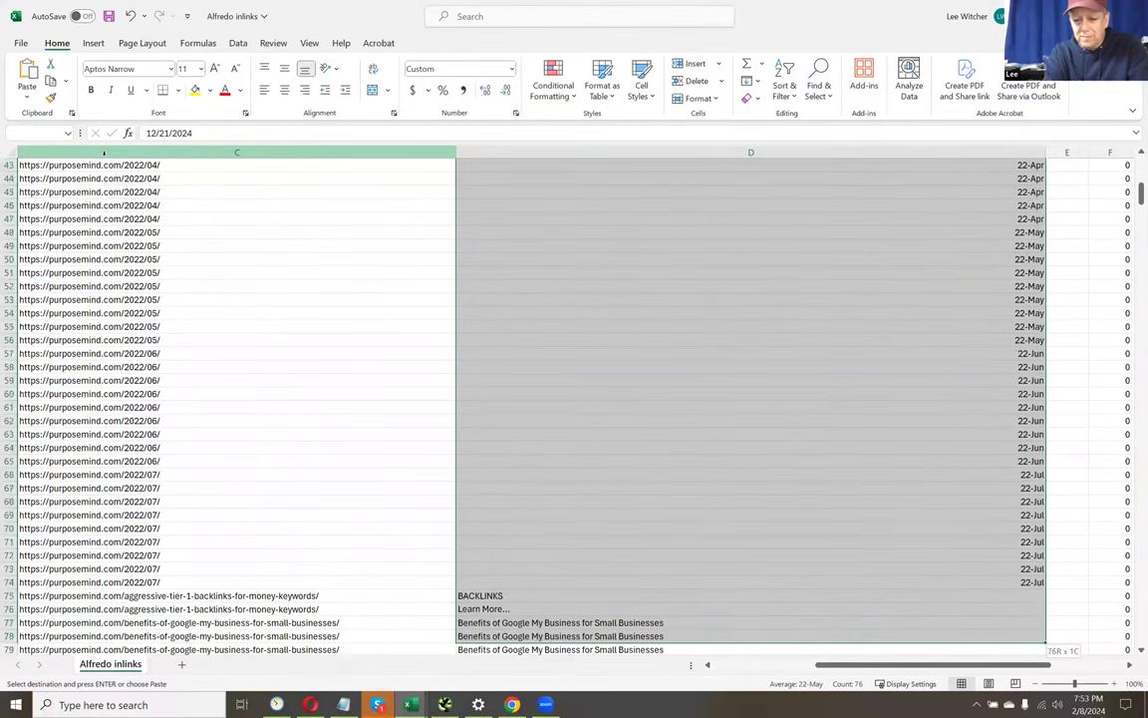
{"action": "key", "text": "shift+Down"}
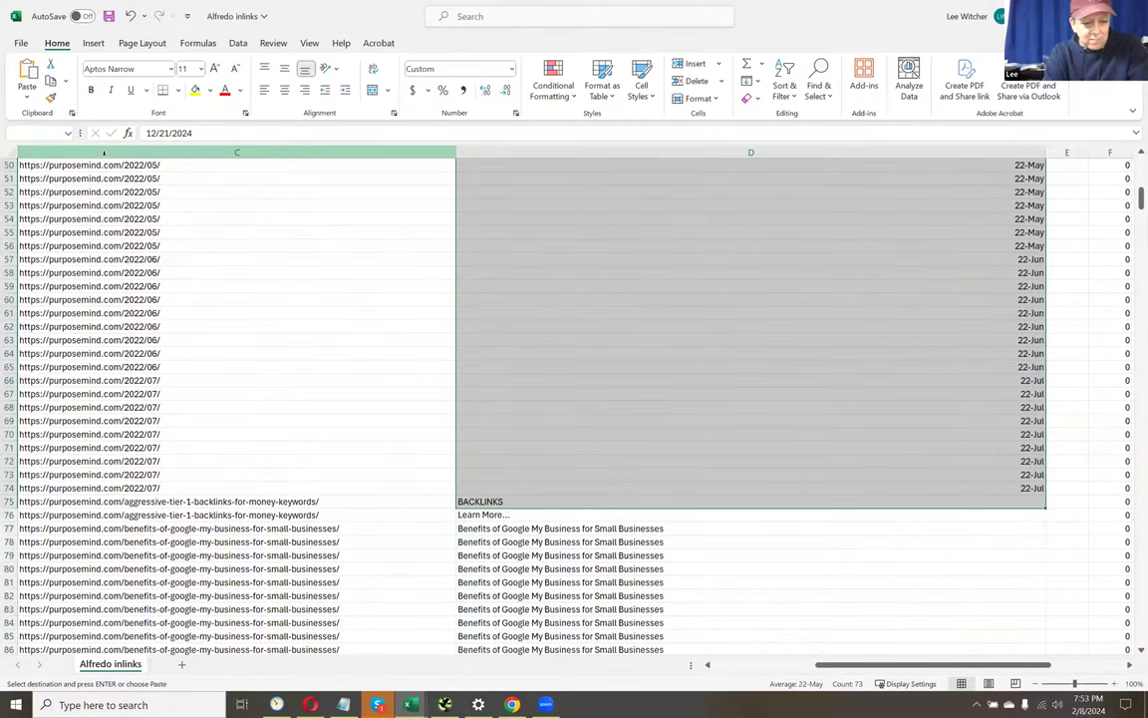
{"action": "key", "text": "Down"}
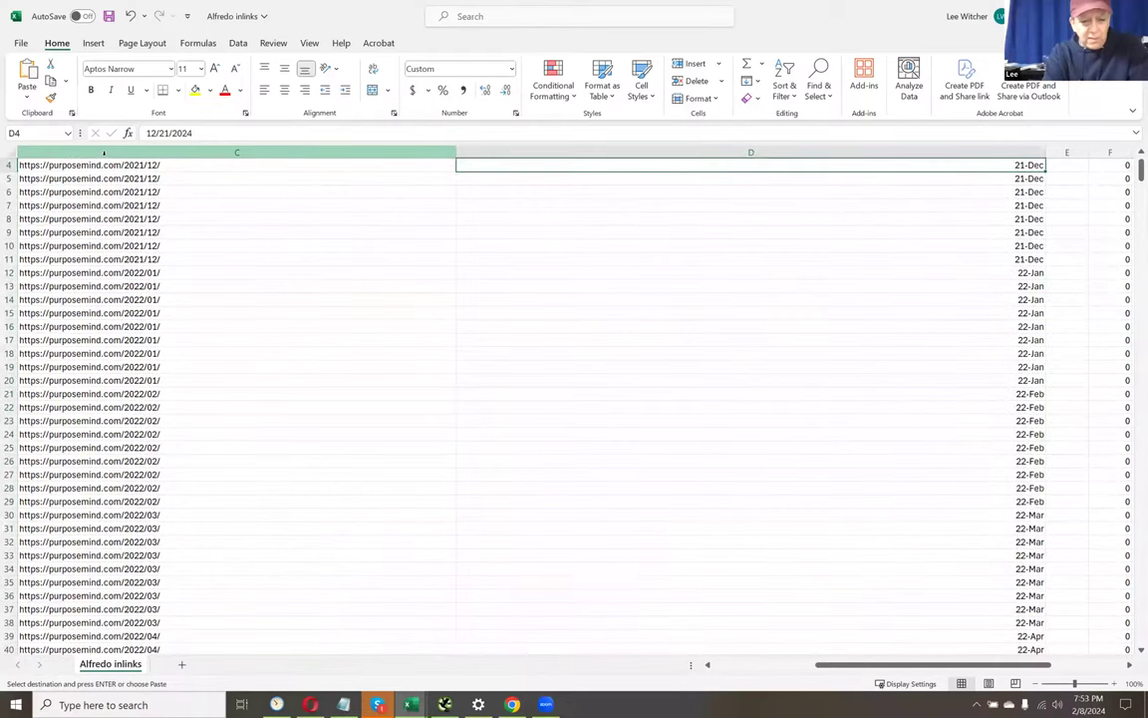
- Highlight the Anchor Text cells D77 to D103 of all links to the /benefits-of-google-my-business-for-small-businesses/ page
{"action": "key", "text": "Page_Down"}
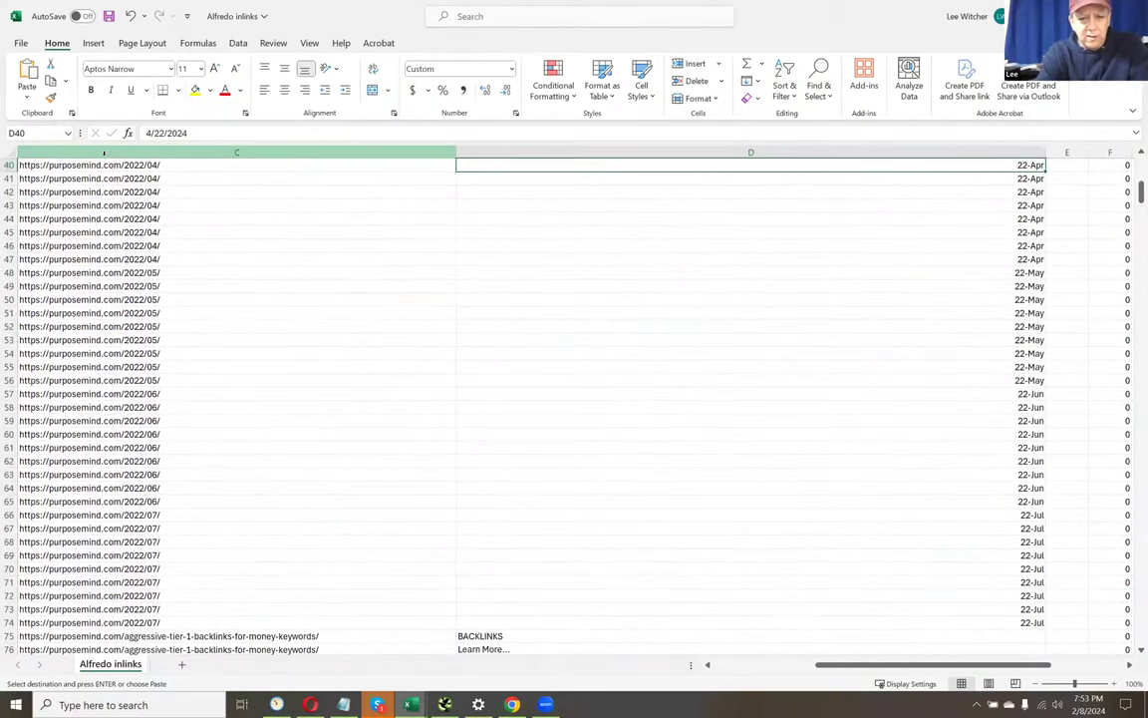
{"action": "key", "text": "Page_Down"}
{"action": "key", "text": "Left"}
{"action": "key", "text": "Down"}
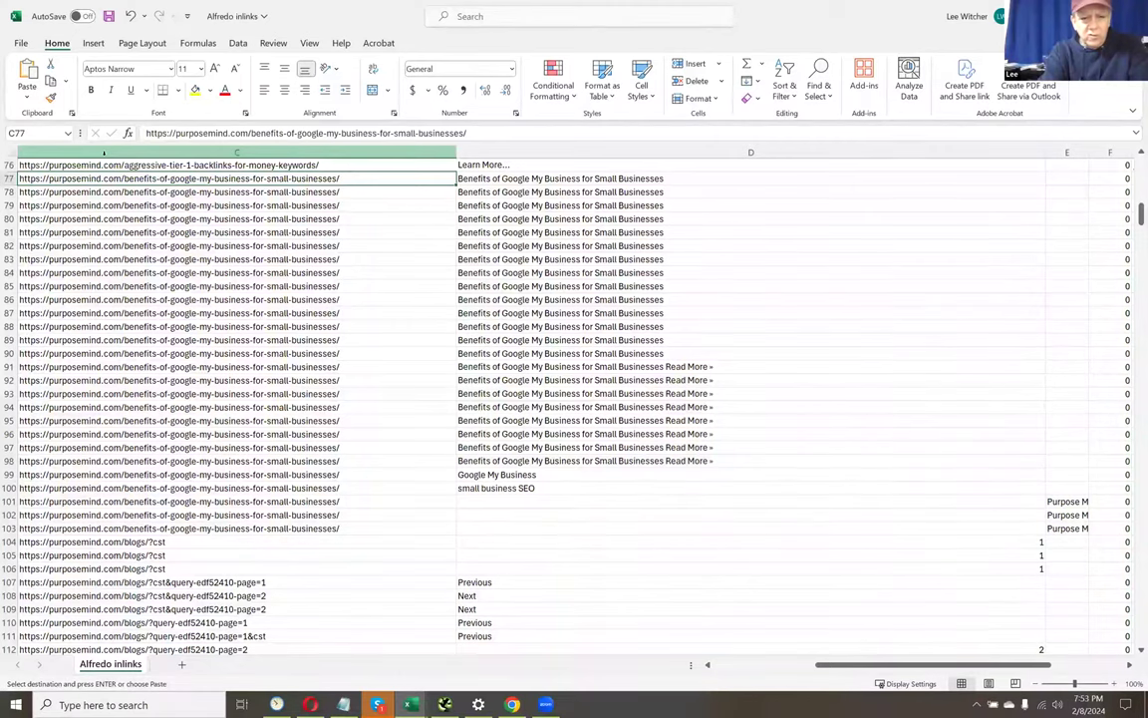
{"action": "key", "text": "Right"}
{"action": "key", "text": "shift+Down"}
{"action": "key", "text": "shift+Down"}
{"action": "key", "text": "shift+Down"}
{"action": "key", "text": "shift+Down"}
{"action": "key", "text": "shift+Down"}
{"action": "key", "text": "shift+Down"}
{"action": "key", "text": "shift+Down"}
{"action": "key", "text": "shift+Down"}
{"action": "key", "text": "shift+Down"}
{"action": "key", "text": "shift+Down"}
{"action": "key", "text": "shift+Down"}
{"action": "key", "text": "shift+Down"}
{"action": "key", "text": "shift+Down"}
{"action": "key", "text": "shift+Down"}
{"action": "key", "text": "shift+Down"}
{"action": "key", "text": "shift+Down"}
{"action": "key", "text": "shift+Down"}
{"action": "key", "text": "shift+Down"}
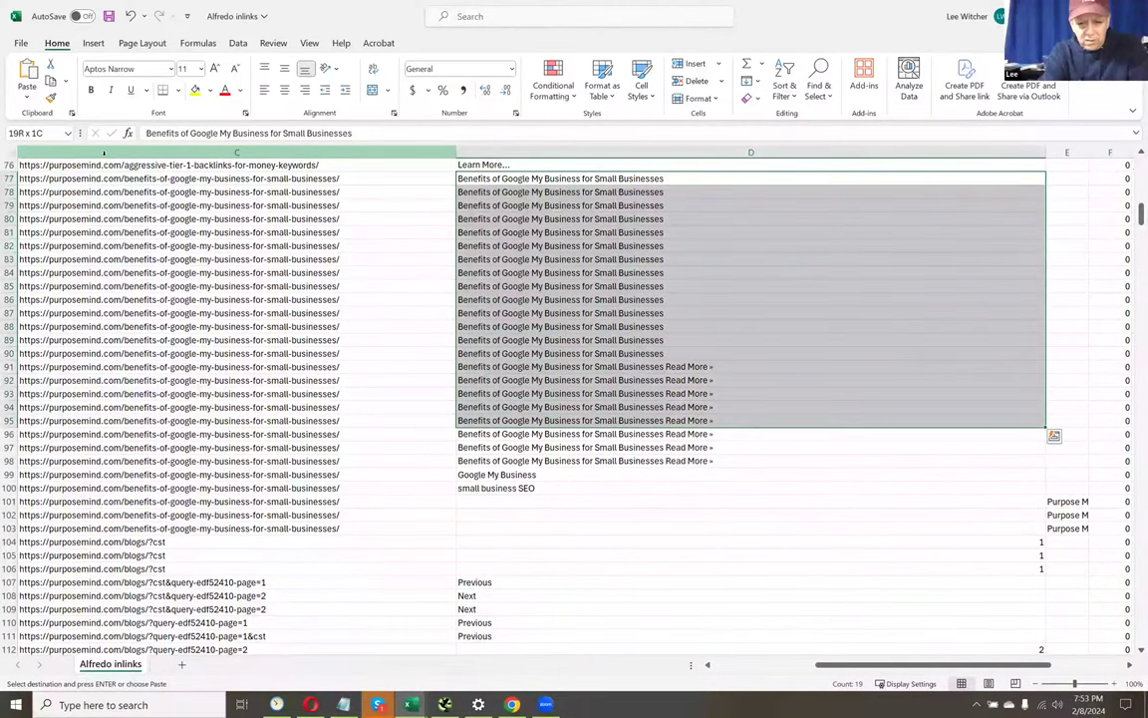
{"action": "key", "text": "shift+Down"}
{"action": "key", "text": "shift+Down"}
{"action": "key", "text": "shift+Down"}
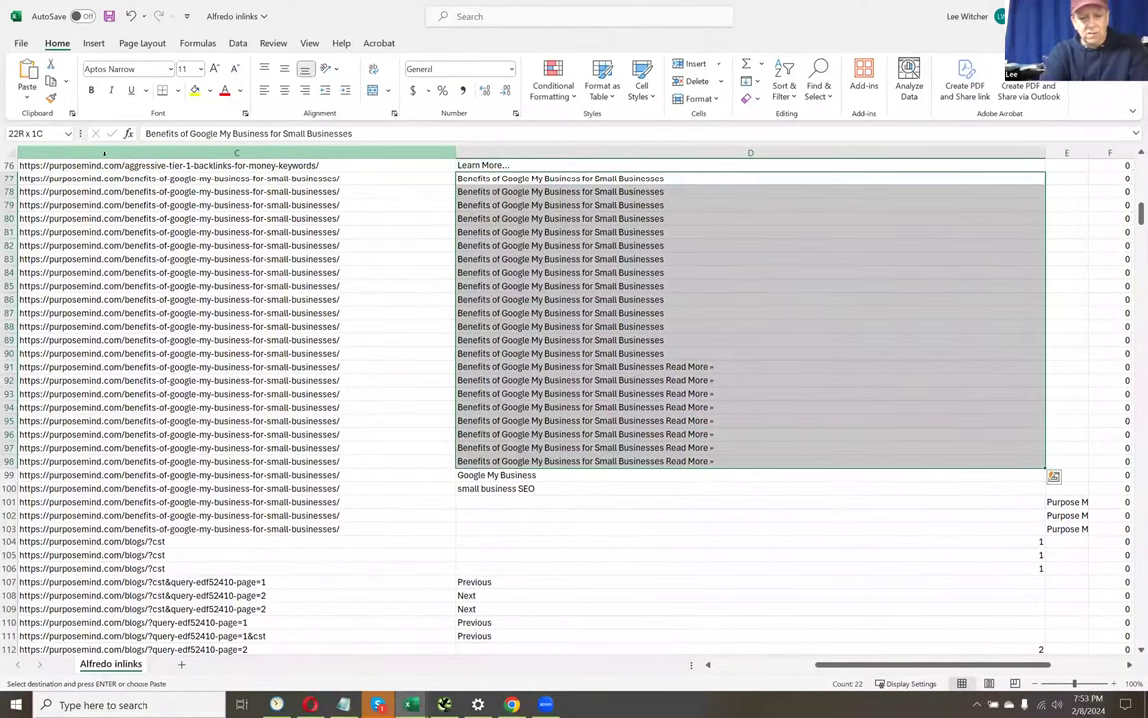
{"action": "key", "text": "shift+Down"}
{"action": "key", "text": "shift+Down"}
{"action": "key", "text": "shift+Down"}
{"action": "key", "text": "shift+Down"}
{"action": "key", "text": "shift+Down"}
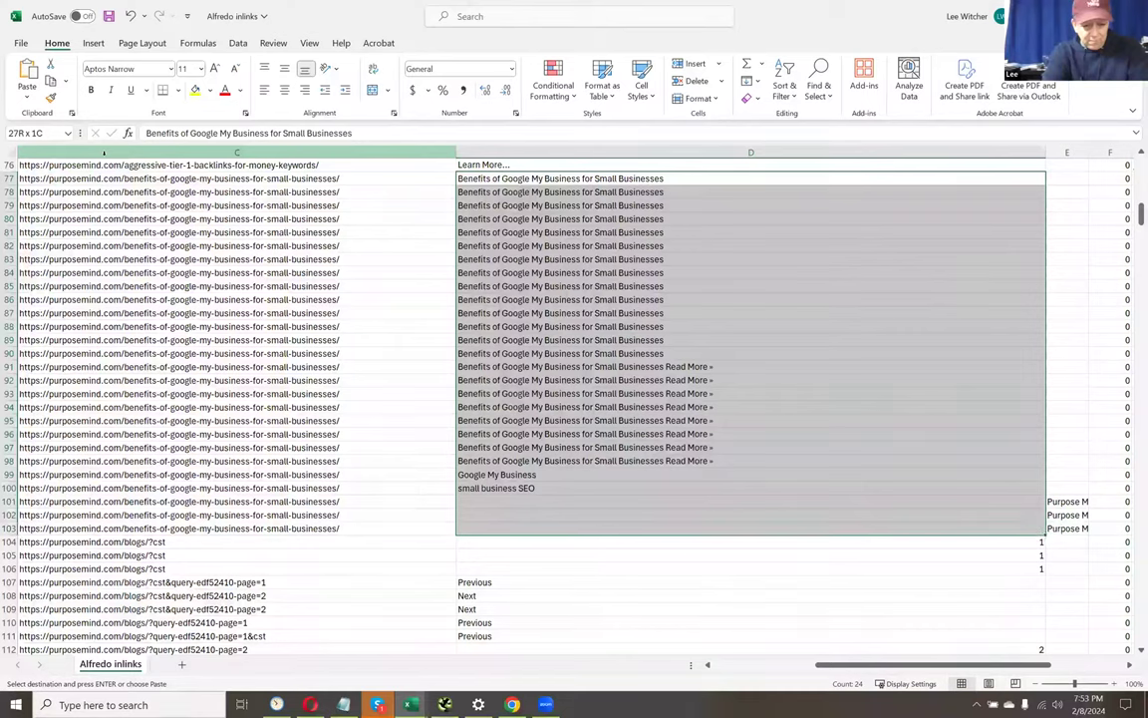
{"action": "key", "text": "ctrl+v"}
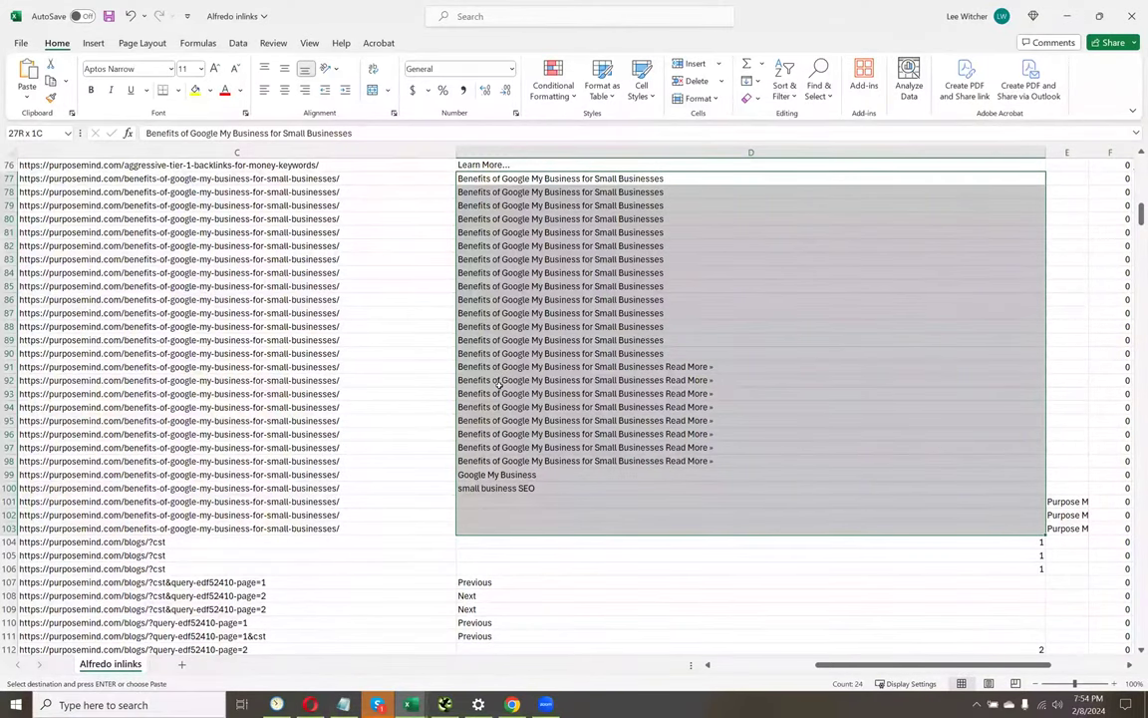
- Compare the "Read More" anchor texts in rows 91 to 93 with their source and target pages
{"action": "left_click", "coordinate": [667, 368]}
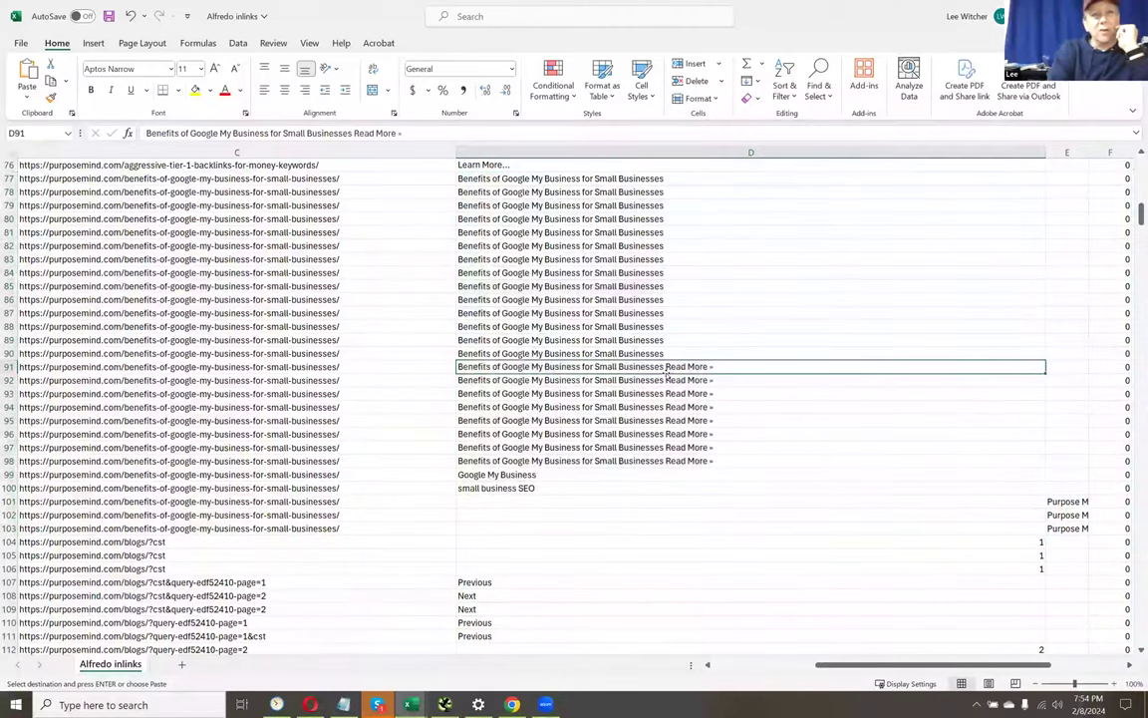
{"action": "key", "text": "Left"}
{"action": "key", "text": "Left"}
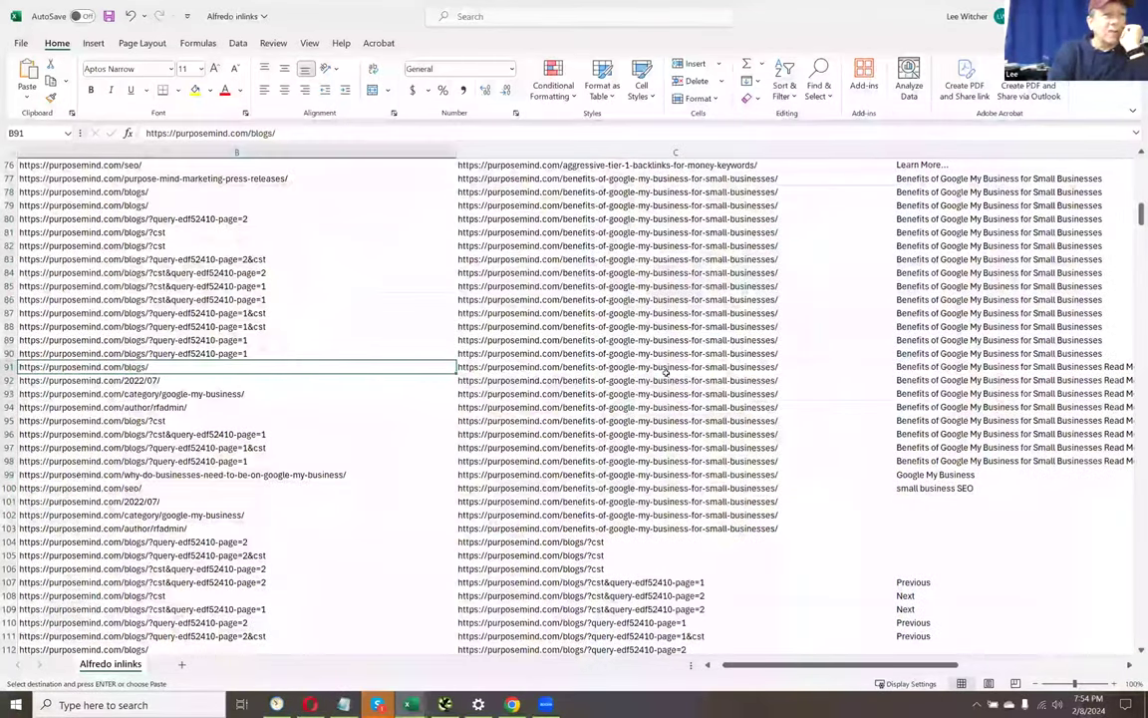
{"action": "key", "text": "Right"}
{"action": "key", "text": "Left"}
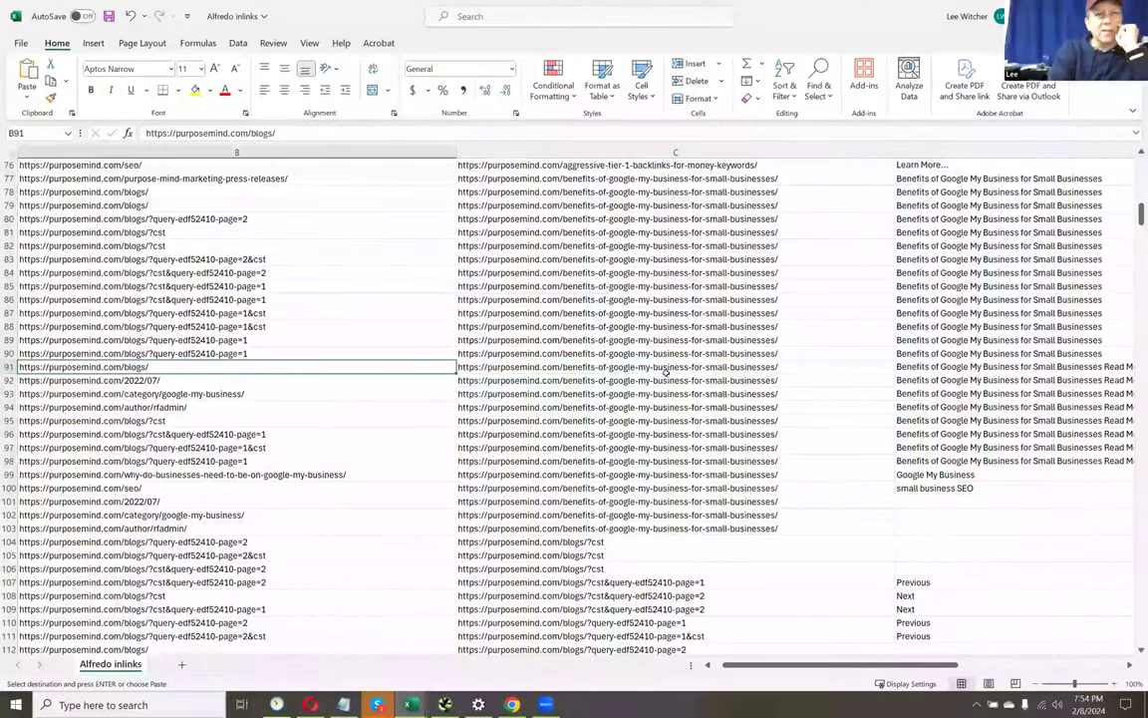
{"action": "key", "text": "Down"}
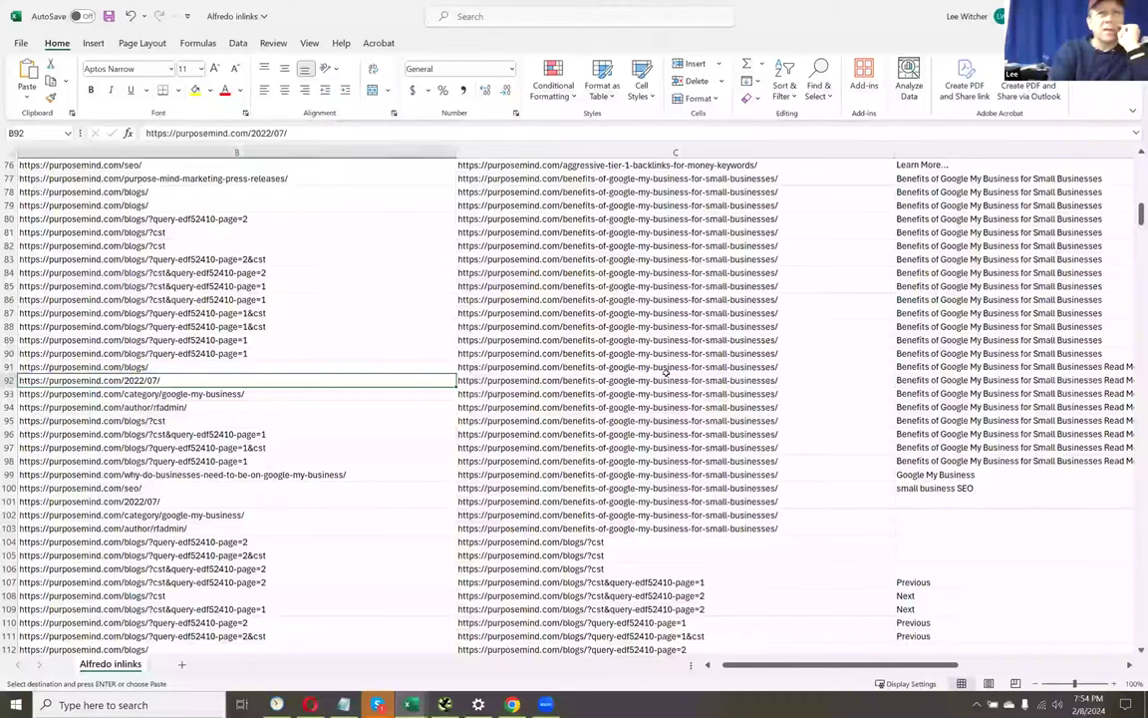
{"action": "key", "text": "Right"}
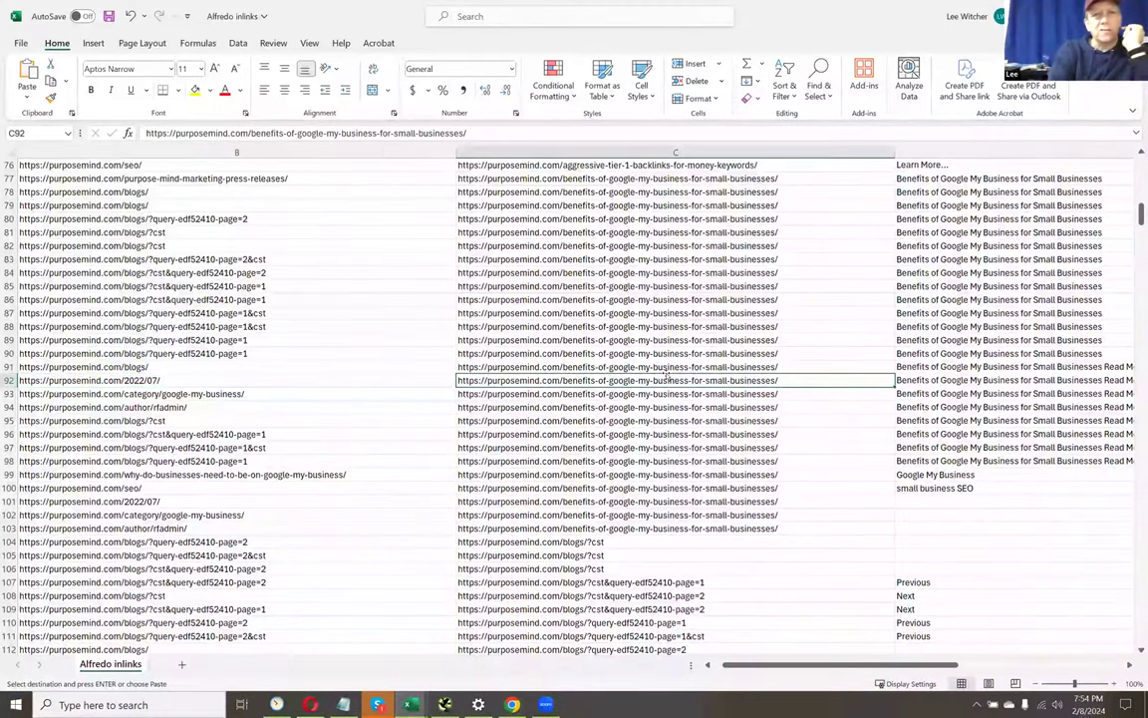
{"action": "key", "text": "Right"}
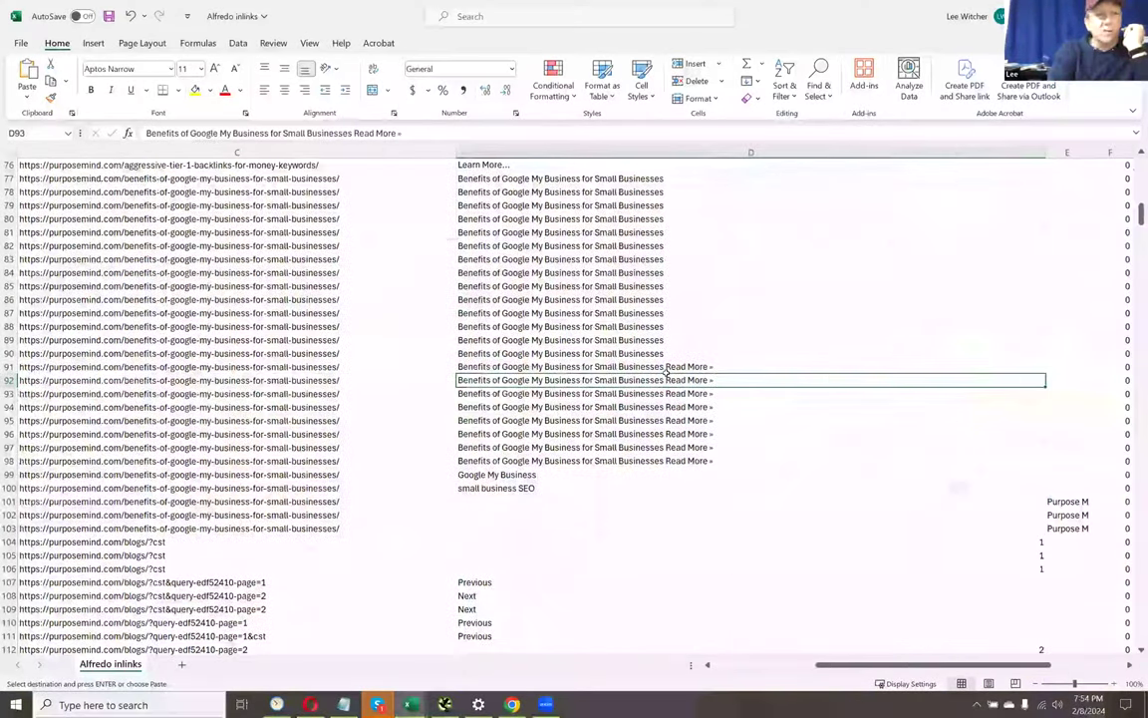
{"action": "key", "text": "Left"}
{"action": "key", "text": "Down"}
{"action": "key", "text": "Right"}
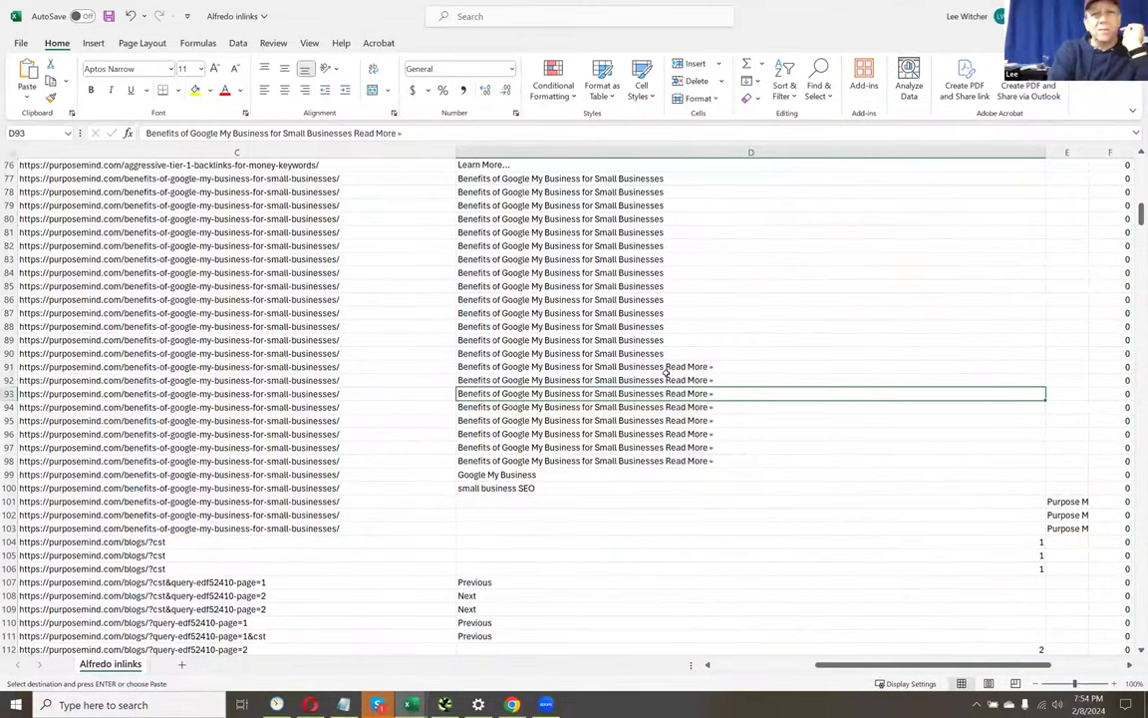
- Review the anchor texts that repeat the full "Benefits of Google My Business for Small Businesses" title, down to row 90
{"action": "key", "text": "Up"}
{"action": "key", "text": "Up"}
{"action": "key", "text": "Up"}
{"action": "key", "text": "Up"}
{"action": "key", "text": "Up"}
{"action": "key", "text": "Up"}
{"action": "key", "text": "Up"}
{"action": "key", "text": "Up"}
{"action": "key", "text": "Up"}
{"action": "key", "text": "Up"}
{"action": "key", "text": "Up"}
{"action": "key", "text": "Up"}
{"action": "key", "text": "Up"}
{"action": "key", "text": "Up"}
{"action": "key", "text": "Up"}
{"action": "key", "text": "Up"}
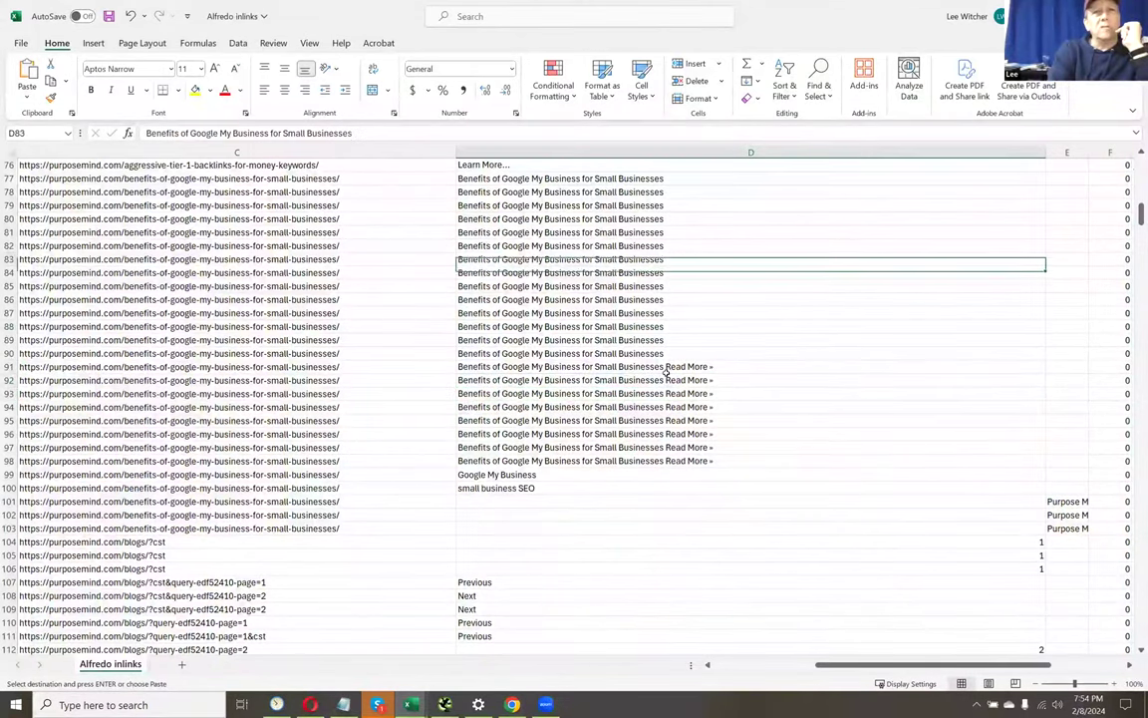
{"action": "key", "text": "Down"}
{"action": "key", "text": "Down"}
{"action": "key", "text": "Down"}
{"action": "key", "text": "Down"}
{"action": "key", "text": "Down"}
{"action": "key", "text": "Down"}
{"action": "key", "text": "Down"}
{"action": "key", "text": "Down"}
{"action": "key", "text": "Down"}
{"action": "key", "text": "Down"}
{"action": "key", "text": "Down"}
{"action": "key", "text": "Down"}
{"action": "key", "text": "Down"}
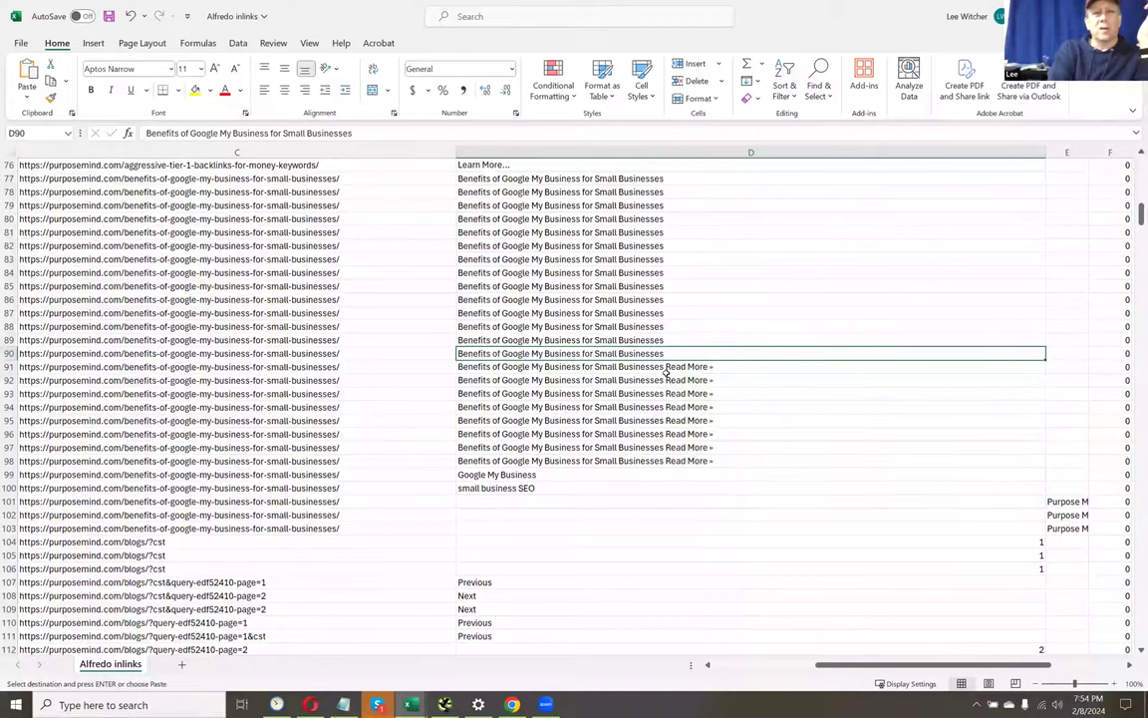
- Review the page's "Read More" anchor variants, ending with "Google My Business" and "small business SEO" in rows 99 and 100
{"action": "key", "text": "Down"}
{"action": "key", "text": "Down"}
{"action": "key", "text": "Down"}
{"action": "key", "text": "Down"}
{"action": "key", "text": "Down"}
{"action": "key", "text": "Down"}
{"action": "key", "text": "Down"}
{"action": "key", "text": "Down"}
{"action": "key", "text": "Down"}
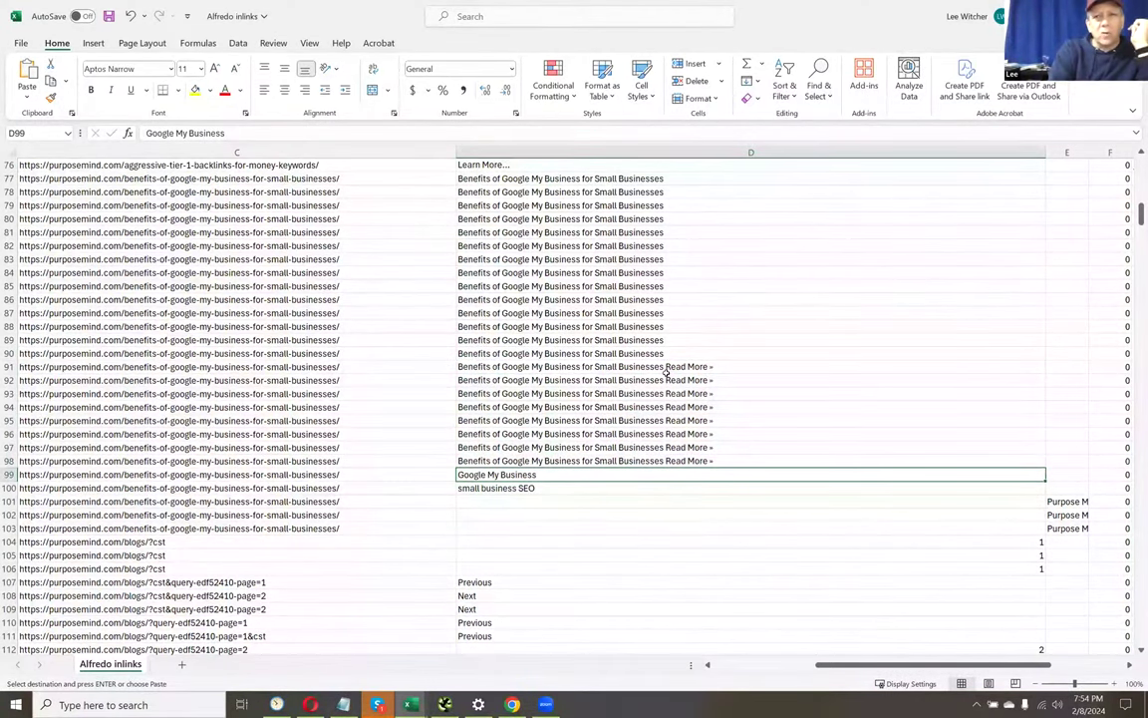
{"action": "key", "text": "Down"}
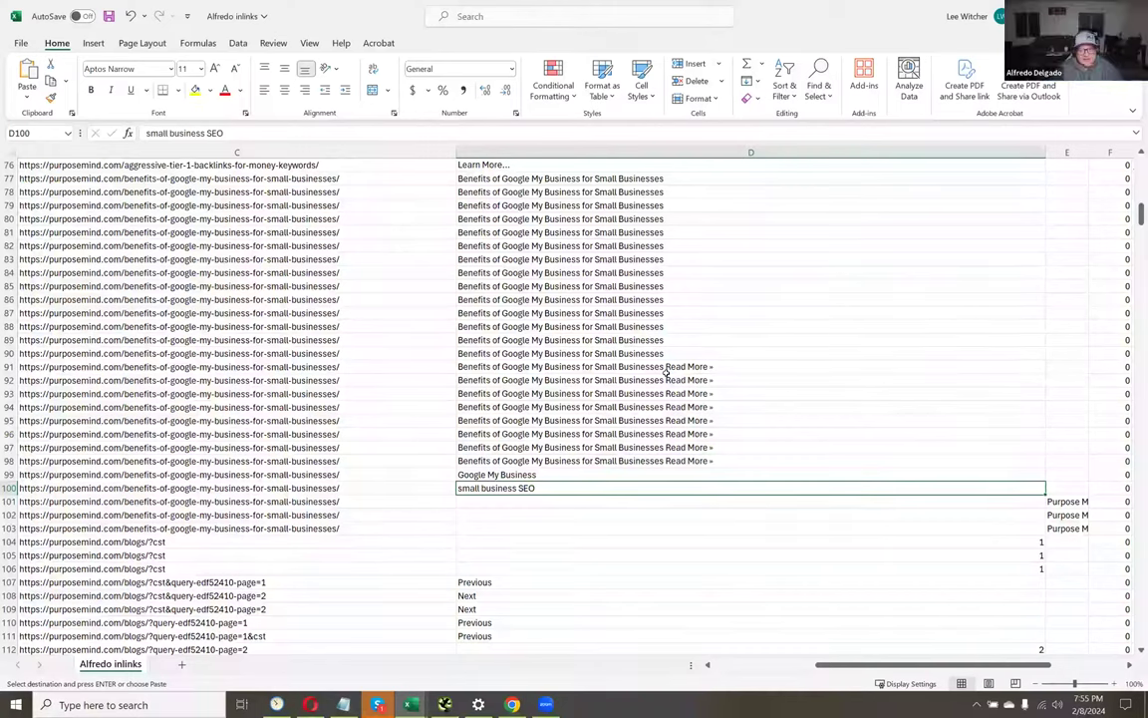
- Recheck the short anchor texts around row 100 and continue past the blank ones to the blog pagination links at row 107
{"action": "key", "text": "Up"}
{"action": "key", "text": "Up"}
{"action": "key", "text": "Up"}
{"action": "key", "text": "Up"}
{"action": "key", "text": "Up"}
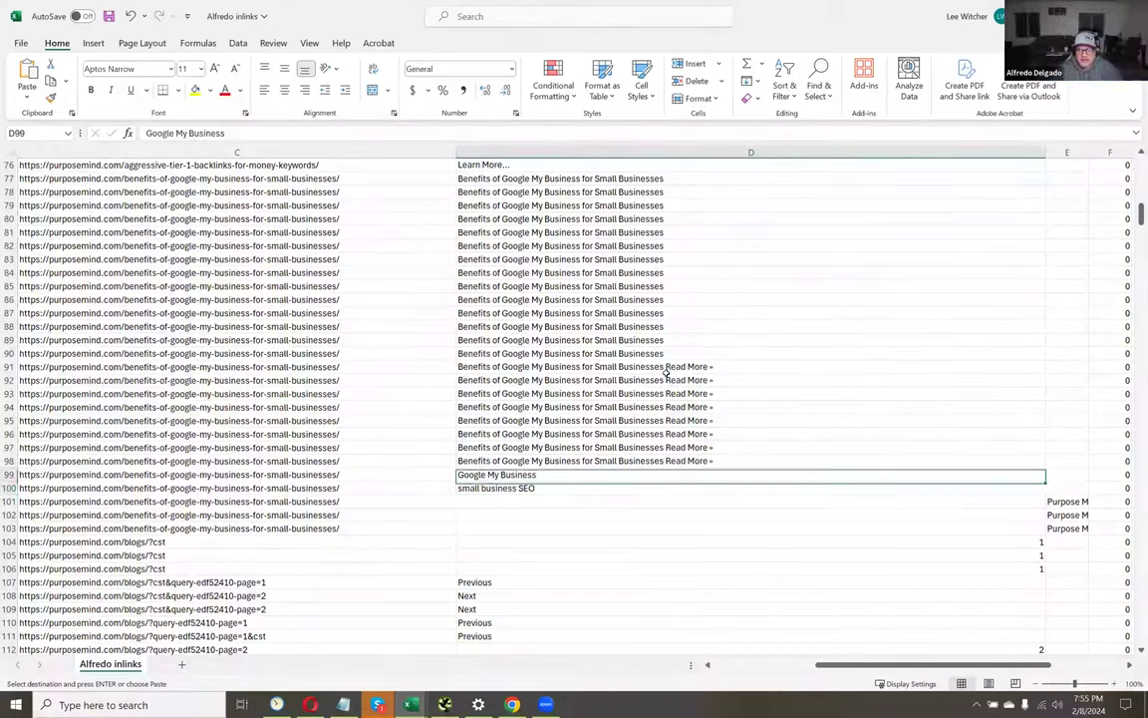
{"action": "key", "text": "Down"}
{"action": "key", "text": "Down"}
{"action": "key", "text": "Down"}
{"action": "key", "text": "Down"}
{"action": "key", "text": "Down"}
{"action": "key", "text": "Down"}
{"action": "key", "text": "Down"}
{"action": "key", "text": "Down"}
{"action": "key", "text": "Down"}
{"action": "key", "text": "Down"}
{"action": "key", "text": "Down"}
{"action": "key", "text": "Down"}
{"action": "key", "text": "Down"}
{"action": "key", "text": "Down"}
{"action": "key", "text": "Down"}
{"action": "key", "text": "Down"}
{"action": "key", "text": "Down"}
{"action": "key", "text": "Down"}
{"action": "key", "text": "Down"}
{"action": "key", "text": "Down"}
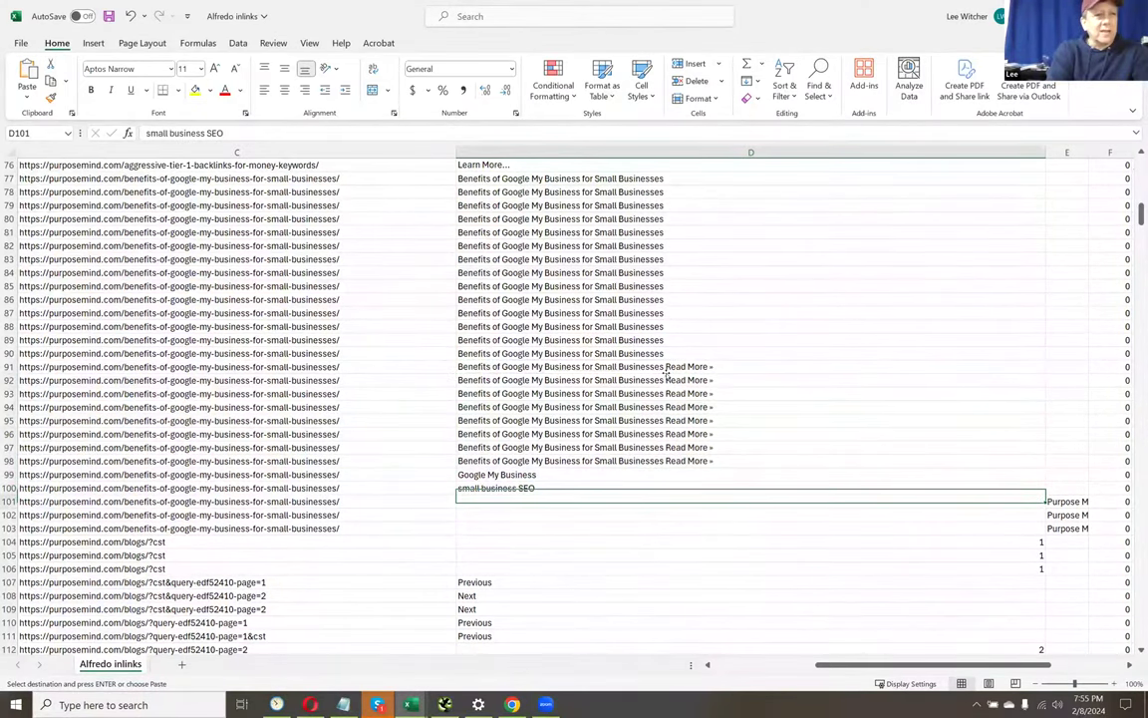
{"action": "key", "text": "Up"}
{"action": "key", "text": "Up"}
{"action": "key", "text": "Up"}
{"action": "key", "text": "Up"}
{"action": "key", "text": "Up"}
{"action": "key", "text": "Up"}
{"action": "key", "text": "Up"}
{"action": "key", "text": "Up"}
{"action": "key", "text": "Up"}
{"action": "key", "text": "Up"}
{"action": "key", "text": "Up"}
{"action": "key", "text": "Up"}
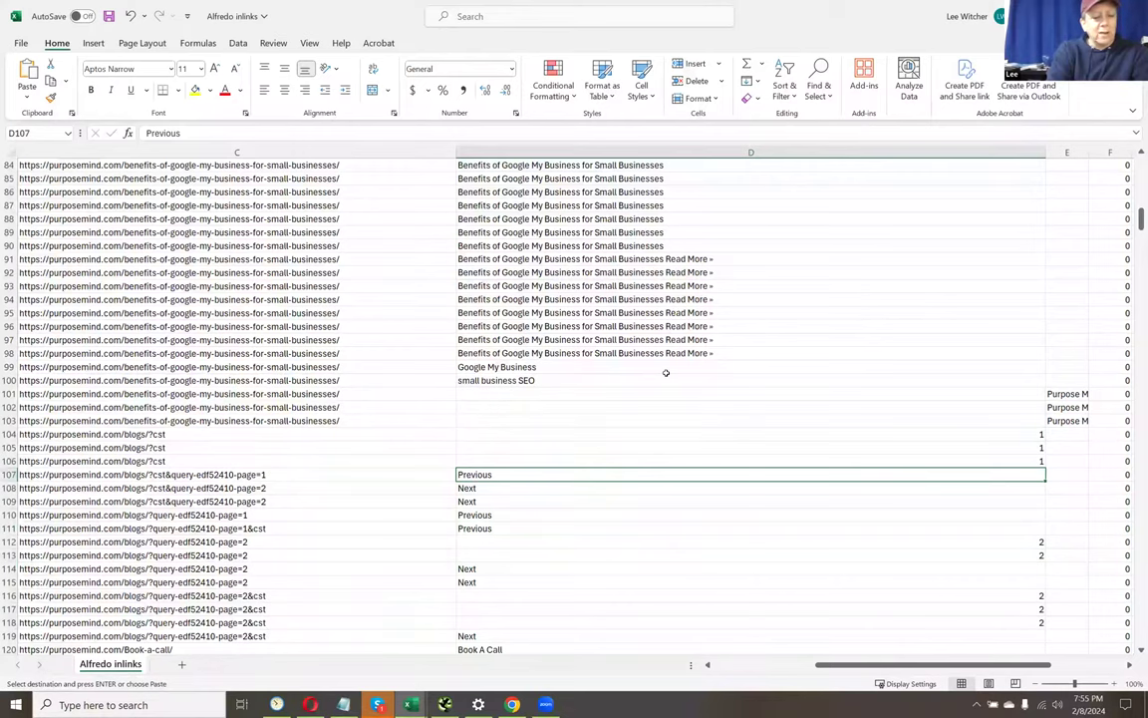
- Highlight the Anchor Text cells from the blog pagination links at D107 down to the /category/google-my-business/ links at D127
{"action": "key", "text": "shift+Down"}
{"action": "key", "text": "shift+Down"}
{"action": "key", "text": "shift+Down"}
{"action": "key", "text": "shift+Down"}
{"action": "key", "text": "shift+Down"}
{"action": "key", "text": "shift+Down"}
{"action": "key", "text": "shift+Down"}
{"action": "key", "text": "shift+Down"}
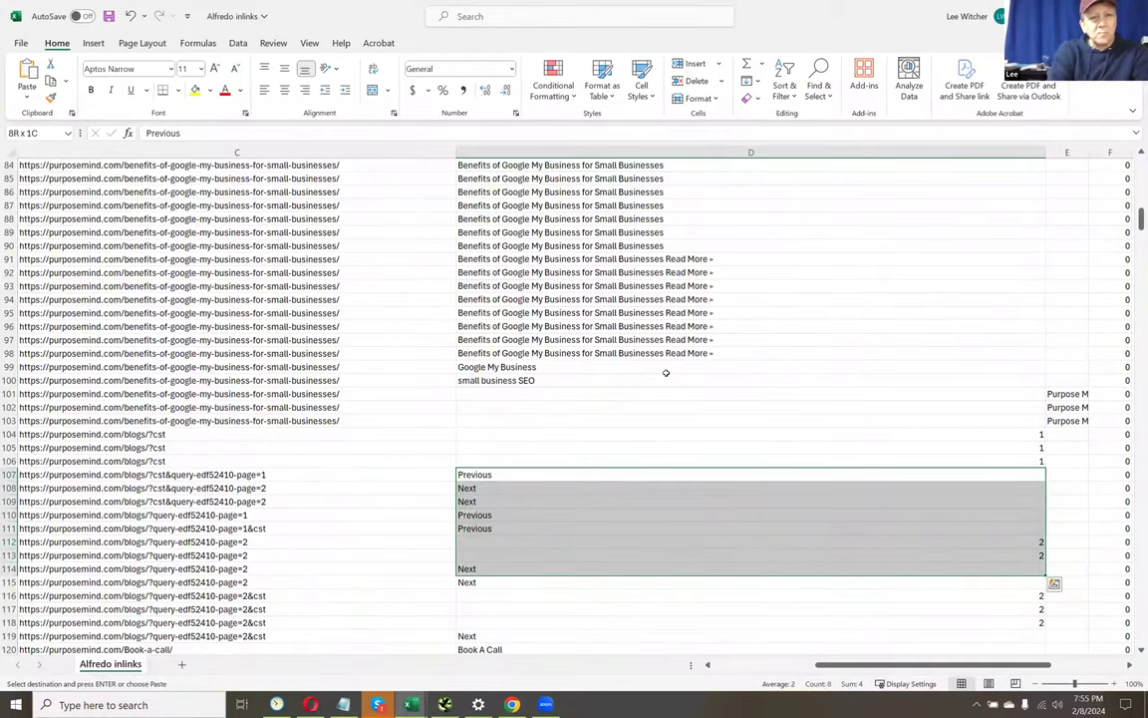
{"action": "key", "text": "shift+Down"}
{"action": "key", "text": "shift+Down"}
{"action": "key", "text": "shift+Down"}
{"action": "key", "text": "shift+Down"}
{"action": "key", "text": "shift+Down"}
{"action": "key", "text": "shift+Down"}
{"action": "key", "text": "shift+Down"}
{"action": "key", "text": "shift+Down"}
{"action": "key", "text": "shift+Down"}
{"action": "key", "text": "shift+Down"}
{"action": "key", "text": "shift+Down"}
{"action": "key", "text": "shift+Down"}
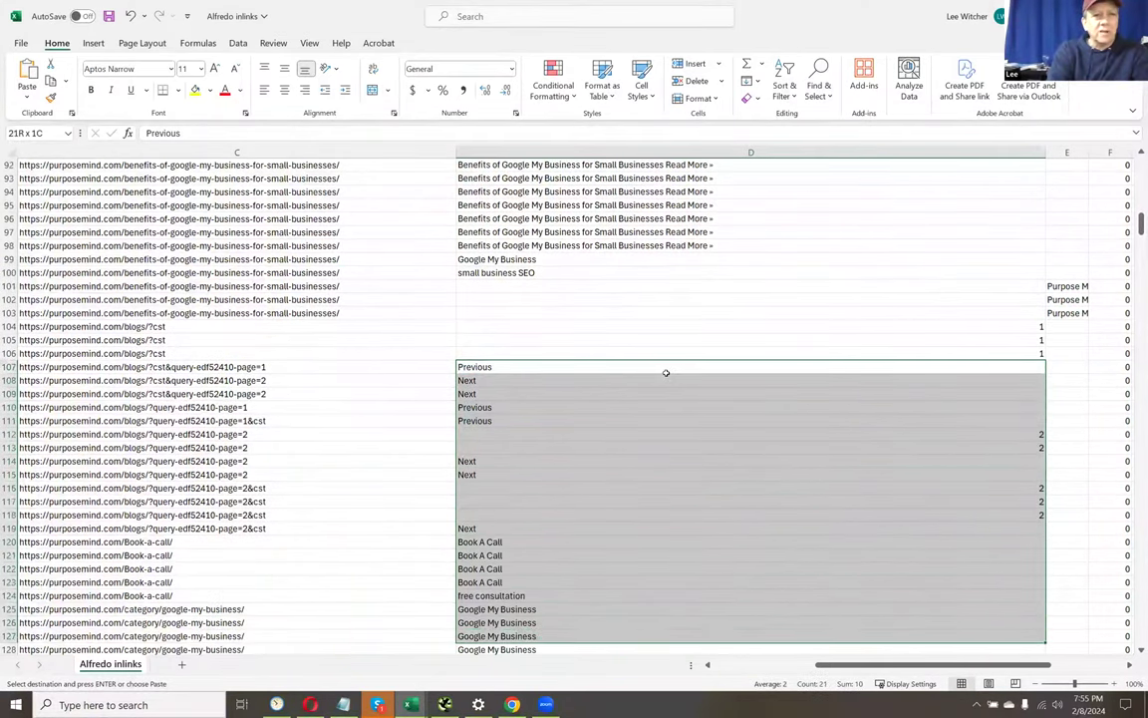
- Examine the anchor texts of the links to the /Book-a-call/ page, returning to its first row, D120
{"action": "key", "text": "Down"}
{"action": "key", "text": "Down"}
{"action": "key", "text": "Down"}
{"action": "key", "text": "Down"}
{"action": "key", "text": "Down"}
{"action": "key", "text": "Down"}
{"action": "key", "text": "Down"}
{"action": "key", "text": "Down"}
{"action": "key", "text": "Down"}
{"action": "key", "text": "Down"}
{"action": "key", "text": "Down"}
{"action": "key", "text": "Down"}
{"action": "key", "text": "Down"}
{"action": "key", "text": "Down"}
{"action": "key", "text": "Down"}
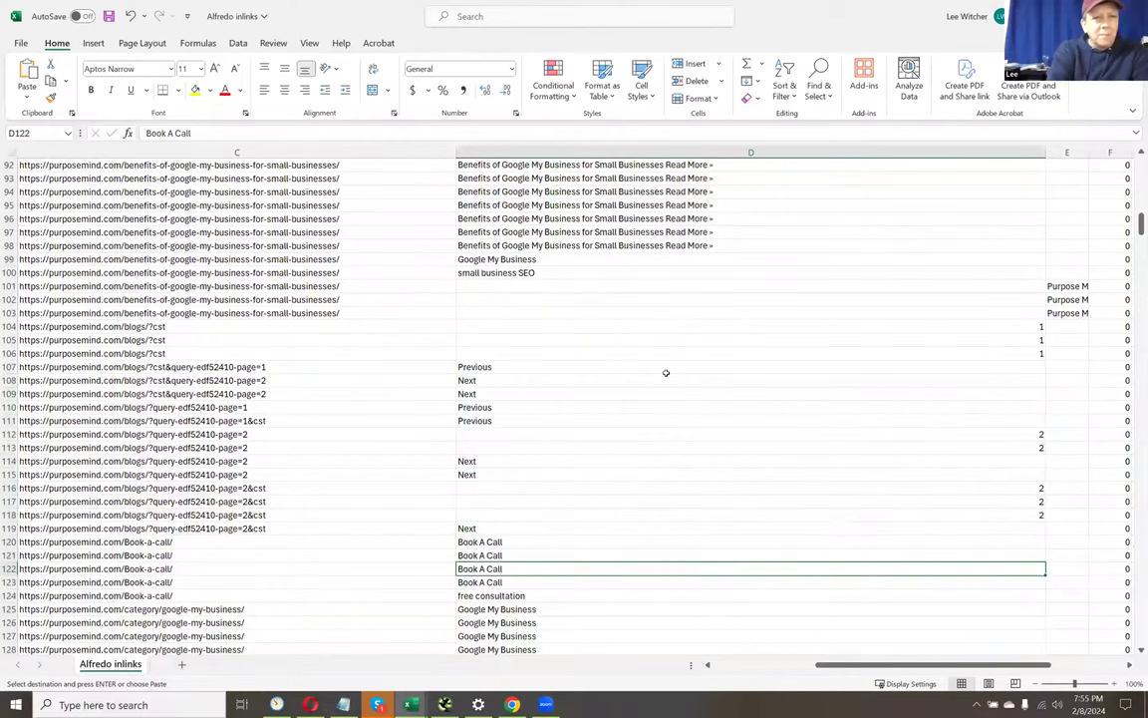
{"action": "key", "text": "Up"}
{"action": "key", "text": "Up"}
{"action": "key", "text": "Left"}
{"action": "key", "text": "Right"}
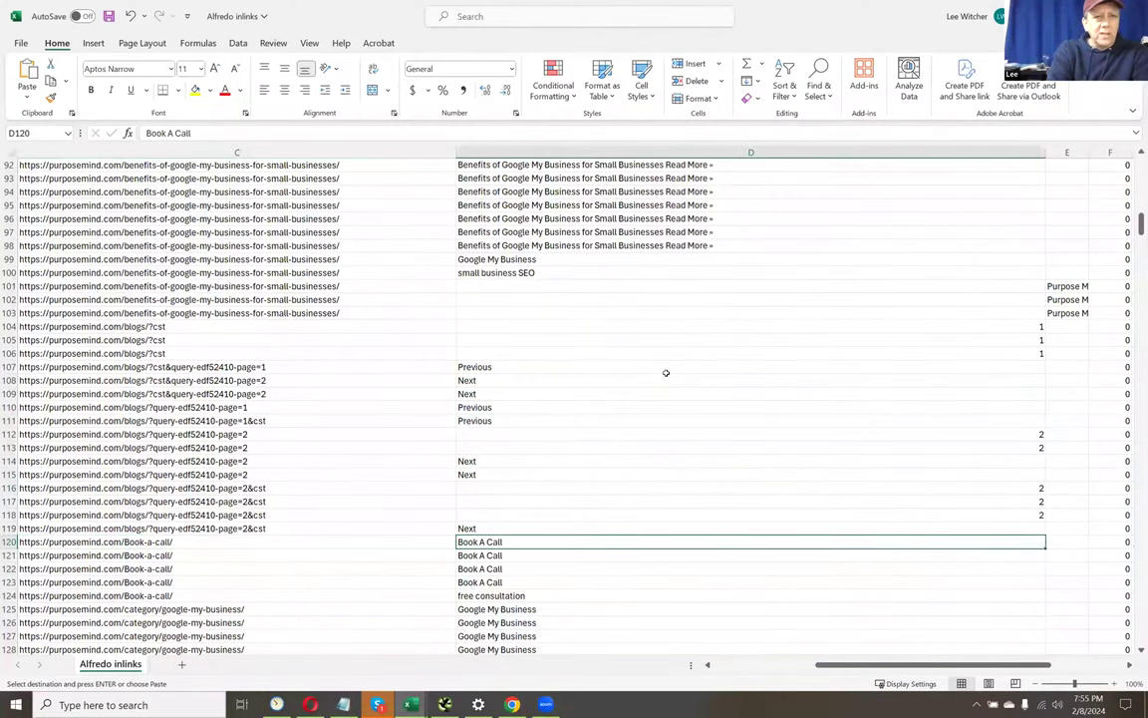
- Highlight the anchor texts of the links to the /Book-a-call/ page, D120 to D124
{"action": "key", "text": "shift+Down"}
{"action": "key", "text": "shift+Down"}
{"action": "key", "text": "shift+Down"}
{"action": "key", "text": "shift+Down"}
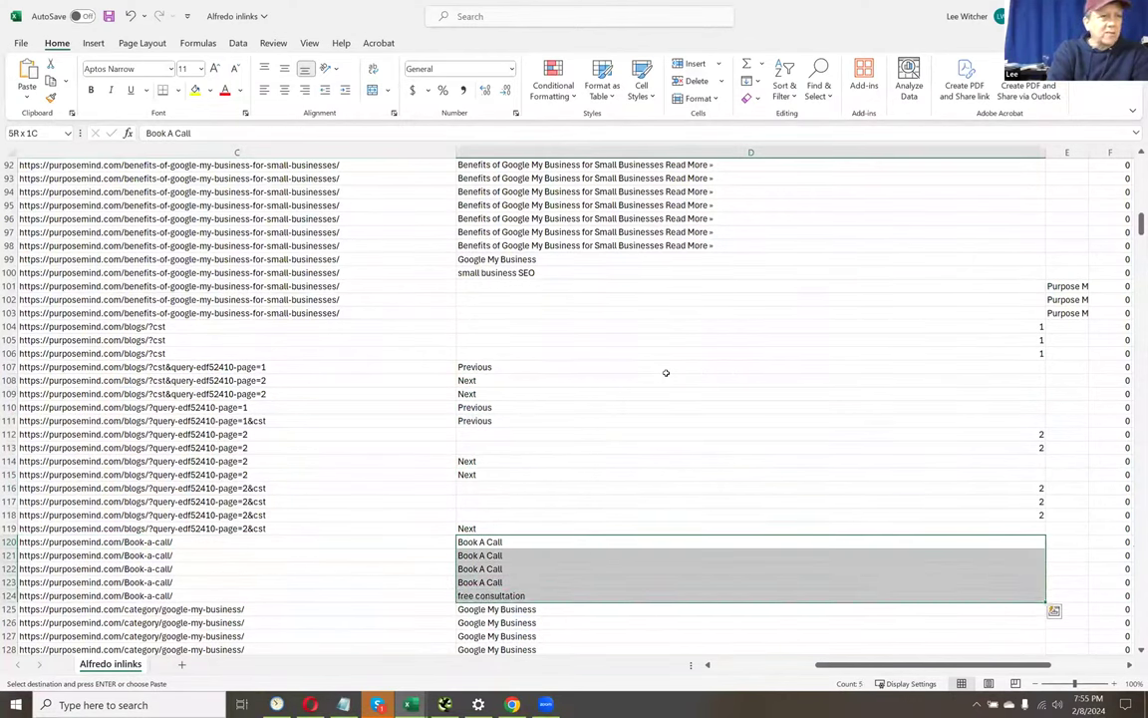
- Highlight the first three links to the /category/google-my-business/ page with their target URLs, C125 to D127
{"action": "key", "text": "Down"}
{"action": "key", "text": "Down"}
{"action": "key", "text": "Down"}
{"action": "key", "text": "Down"}
{"action": "key", "text": "Down"}
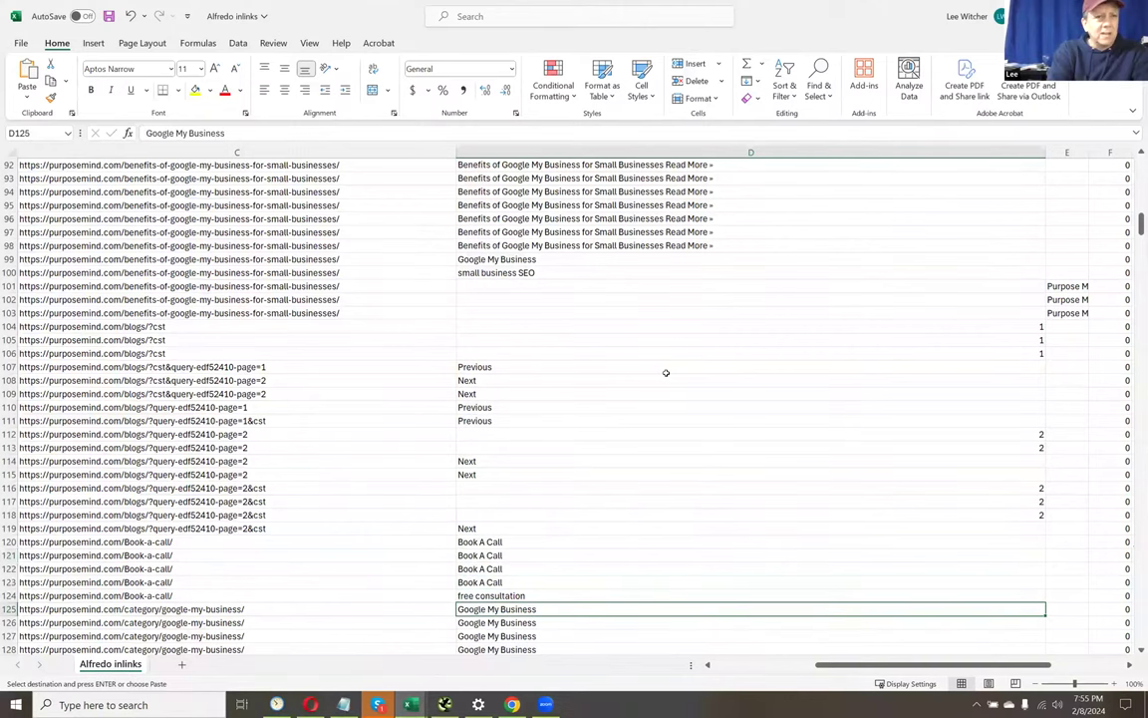
{"action": "key", "text": "shift+Down"}
{"action": "key", "text": "shift+Down"}
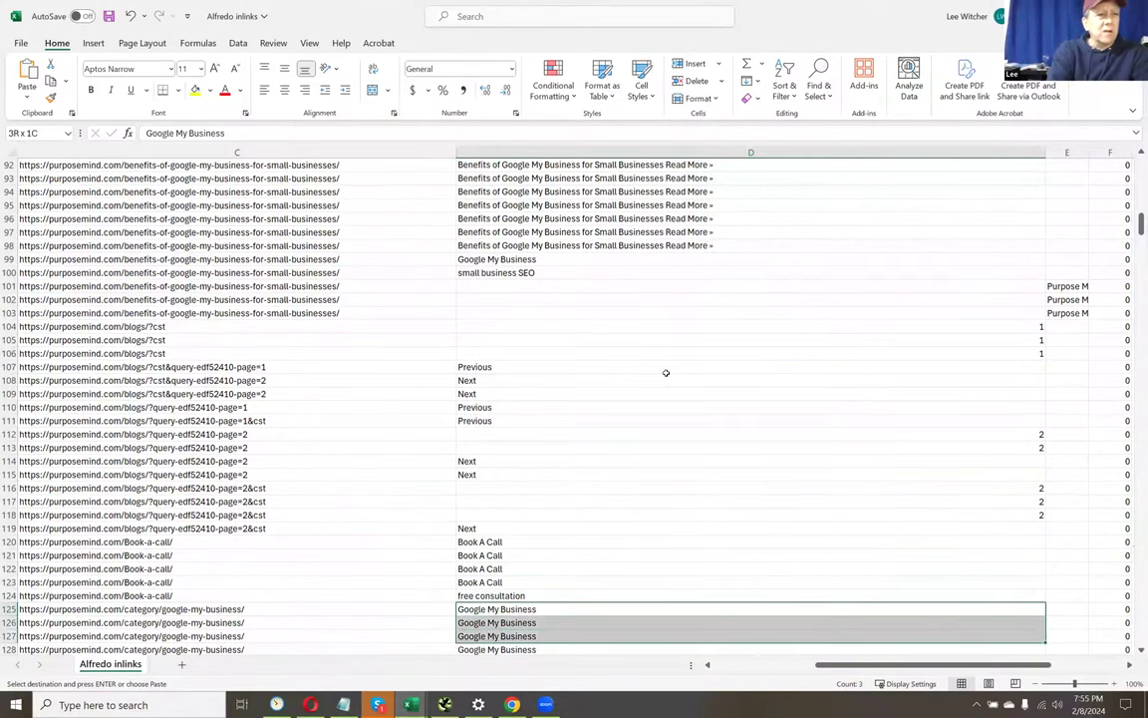
{"action": "key", "text": "shift+Left"}
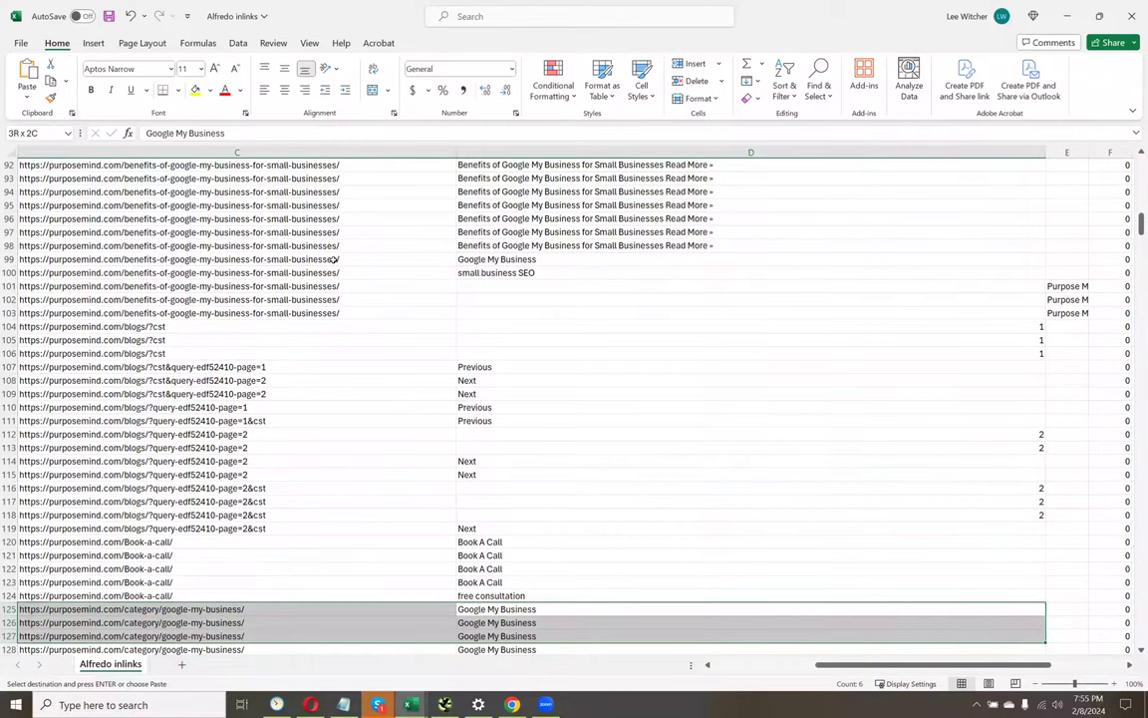
- Highlight the target URLs and anchor texts of all links to the /content-optimization/ page, C134 to D144
{"action": "scroll", "coordinate": [511, 422], "scroll_direction": "down", "scroll_amount": 8}
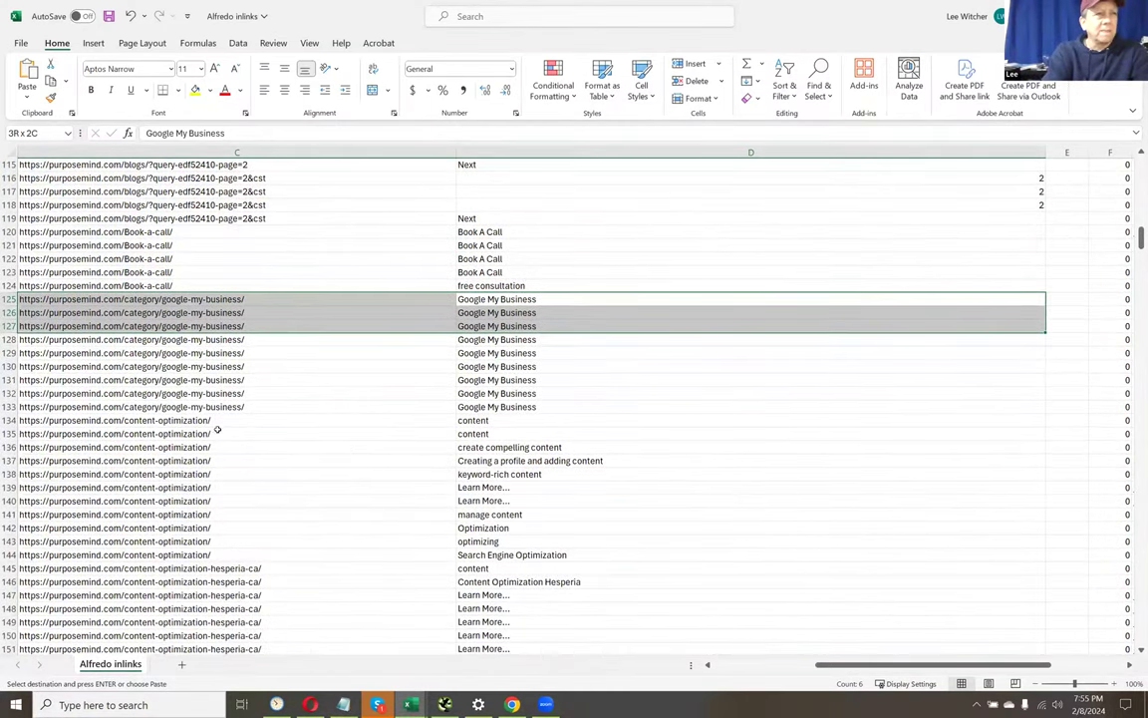
{"action": "left_click_drag", "start_coordinate": [204, 421], "coordinate": [214, 424]}
{"action": "key", "text": "shift+Down"}
{"action": "key", "text": "shift+Down"}
{"action": "key", "text": "shift+Down"}
{"action": "key", "text": "shift+Down"}
{"action": "key", "text": "shift+Down"}
{"action": "key", "text": "shift+Down"}
{"action": "key", "text": "shift+Down"}
{"action": "key", "text": "shift+Down"}
{"action": "key", "text": "shift+Down"}
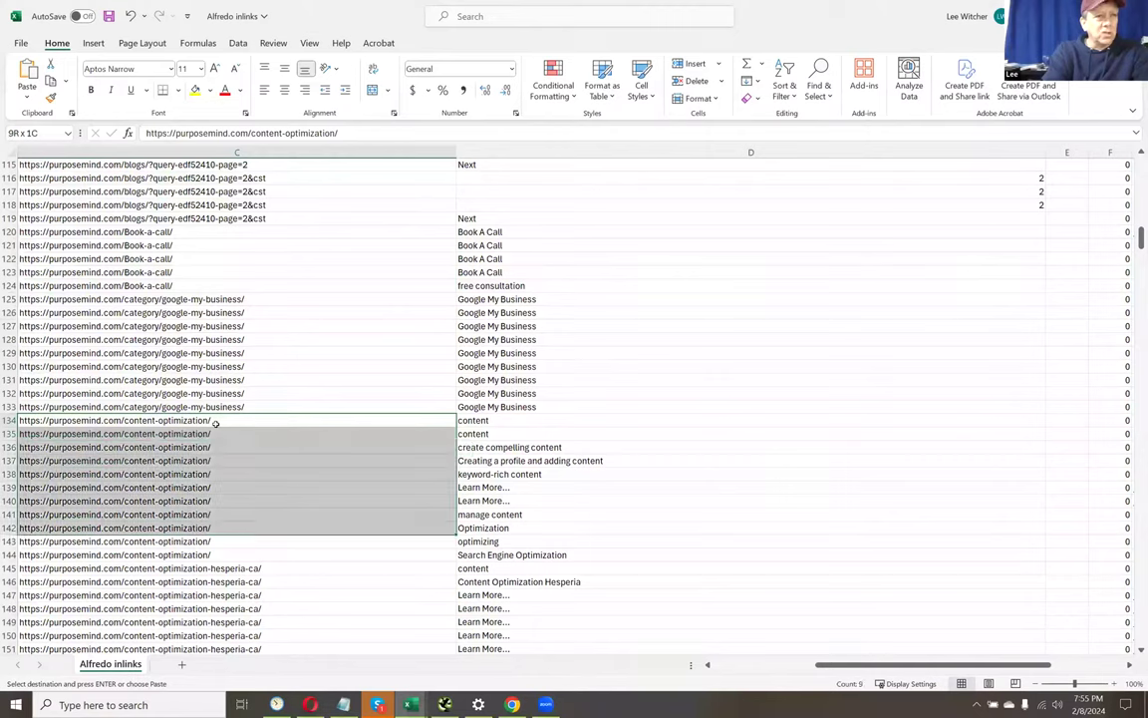
{"action": "key", "text": "shift+Right"}
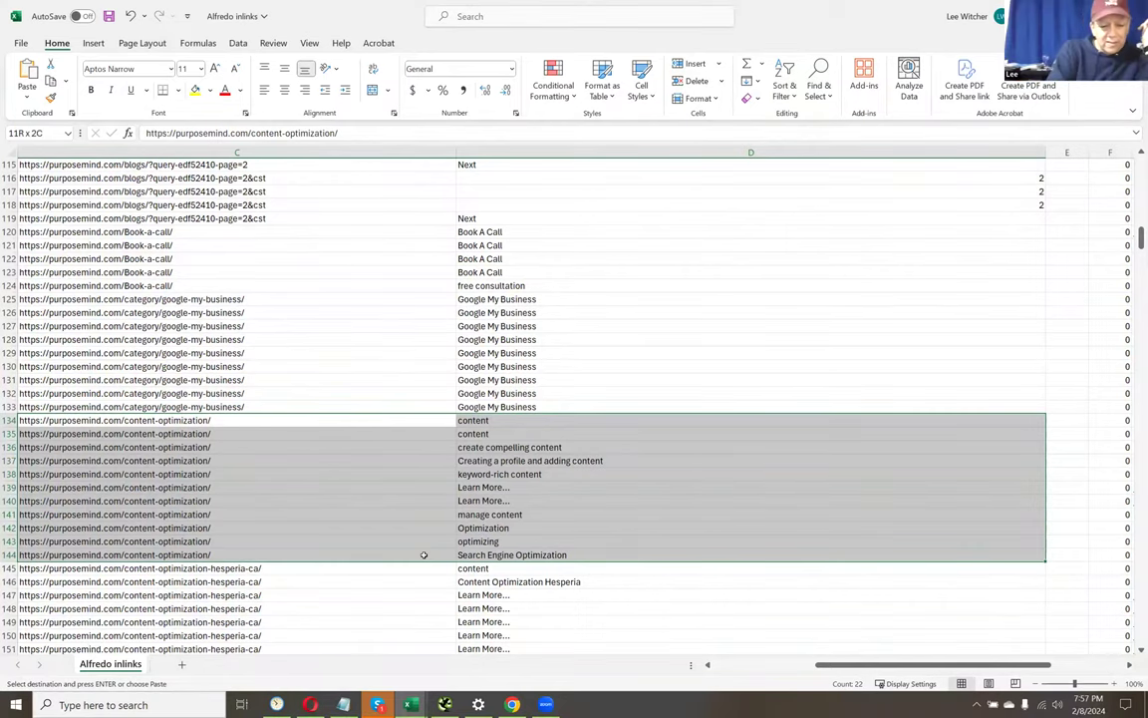
- Highlight the target URLs and anchor texts of the links to the /content-optimization-hesperia-ca/ page, C145 to D154
{"action": "scroll", "coordinate": [424, 555], "scroll_direction": "down", "scroll_amount": 3}
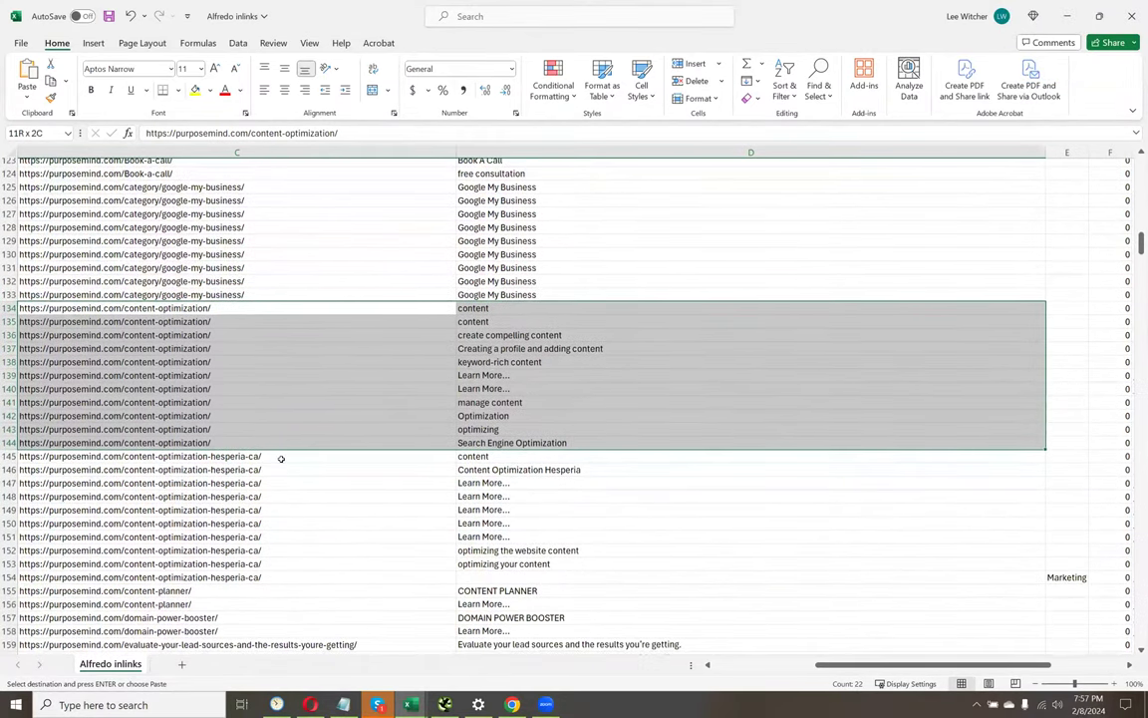
{"action": "left_click", "coordinate": [281, 459]}
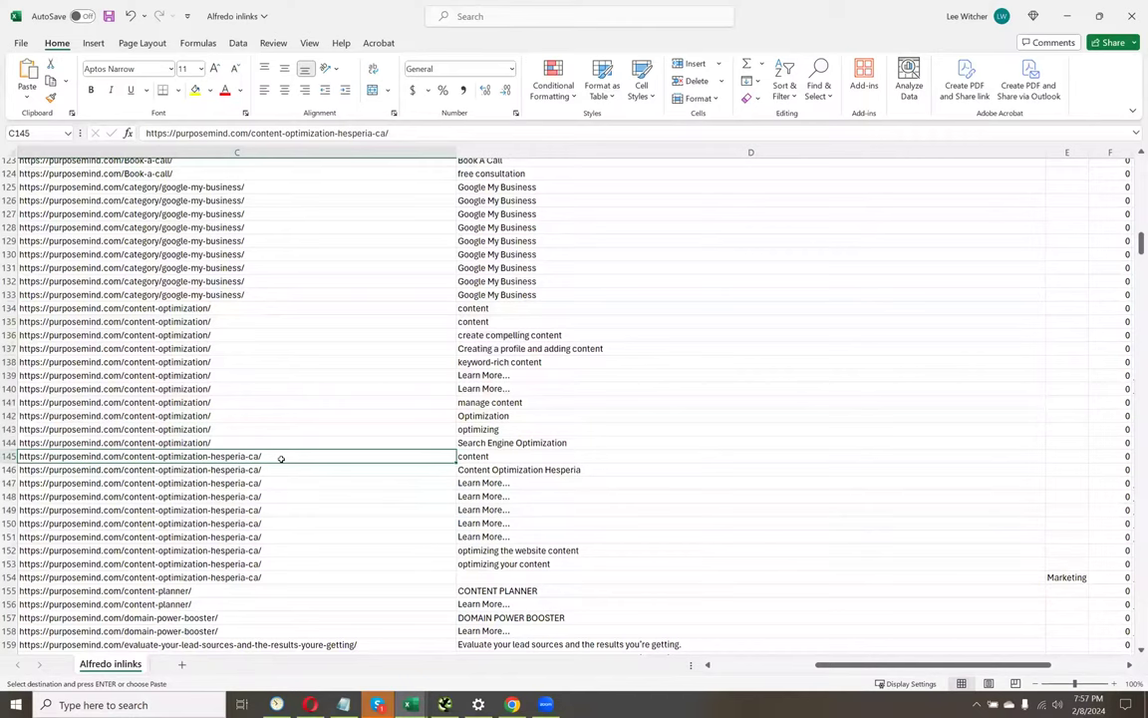
{"action": "key", "text": "shift+Down"}
{"action": "key", "text": "shift+Down"}
{"action": "key", "text": "shift+Down"}
{"action": "key", "text": "shift+Down"}
{"action": "key", "text": "shift+Down"}
{"action": "key", "text": "shift+Down"}
{"action": "key", "text": "shift+Down"}
{"action": "key", "text": "shift+Down"}
{"action": "key", "text": "shift+Down"}
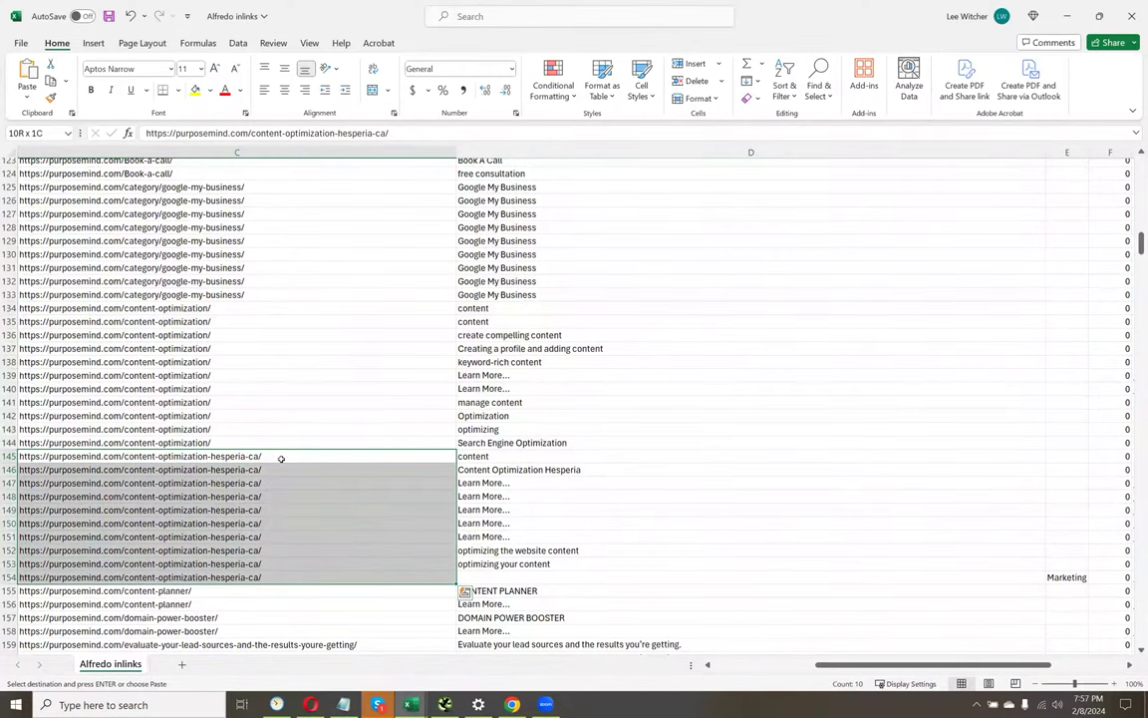
{"action": "key", "text": "shift+Right"}
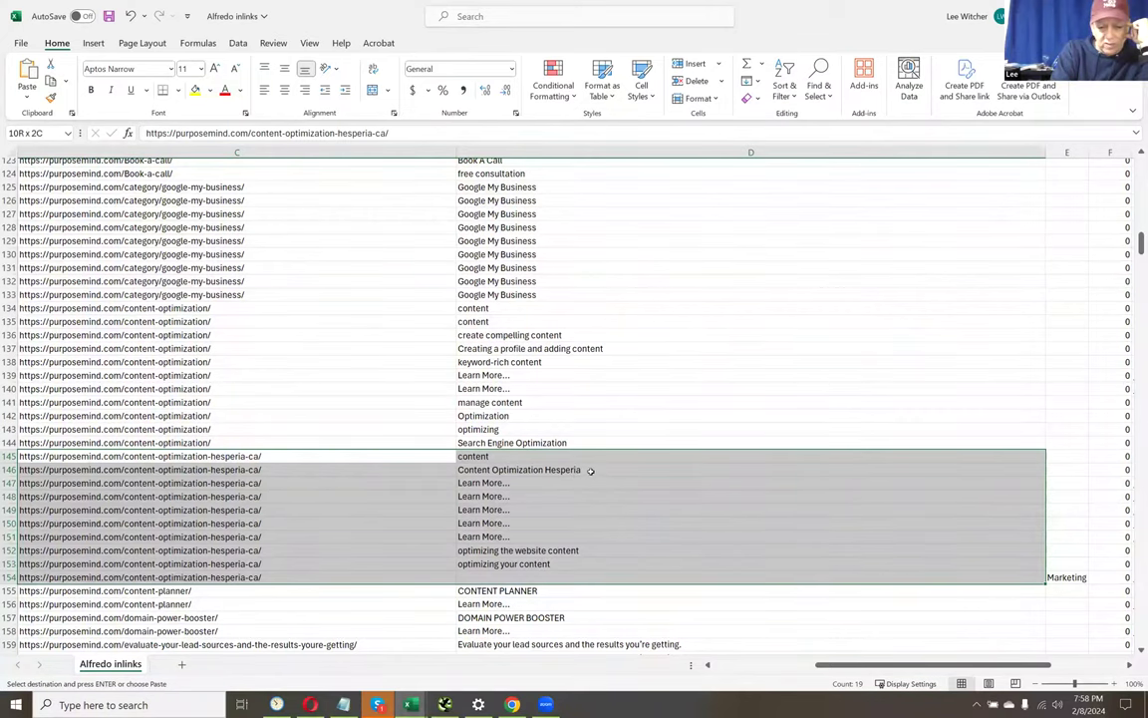
- Check which source pages use the "Learn More..." links to /content-optimization-hesperia-ca/ in rows 147 to 151, ending on D147
{"action": "scroll", "coordinate": [521, 457], "scroll_direction": "down", "scroll_amount": 2}
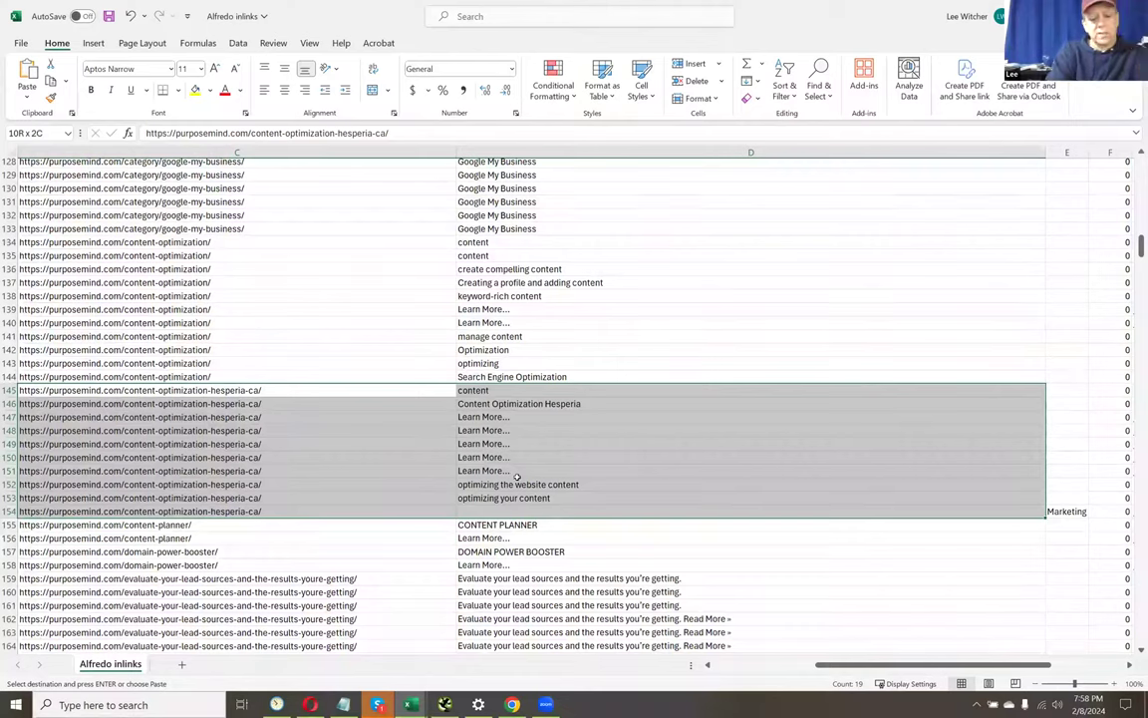
{"action": "key", "text": "Down"}
{"action": "key", "text": "Down"}
{"action": "key", "text": "Right"}
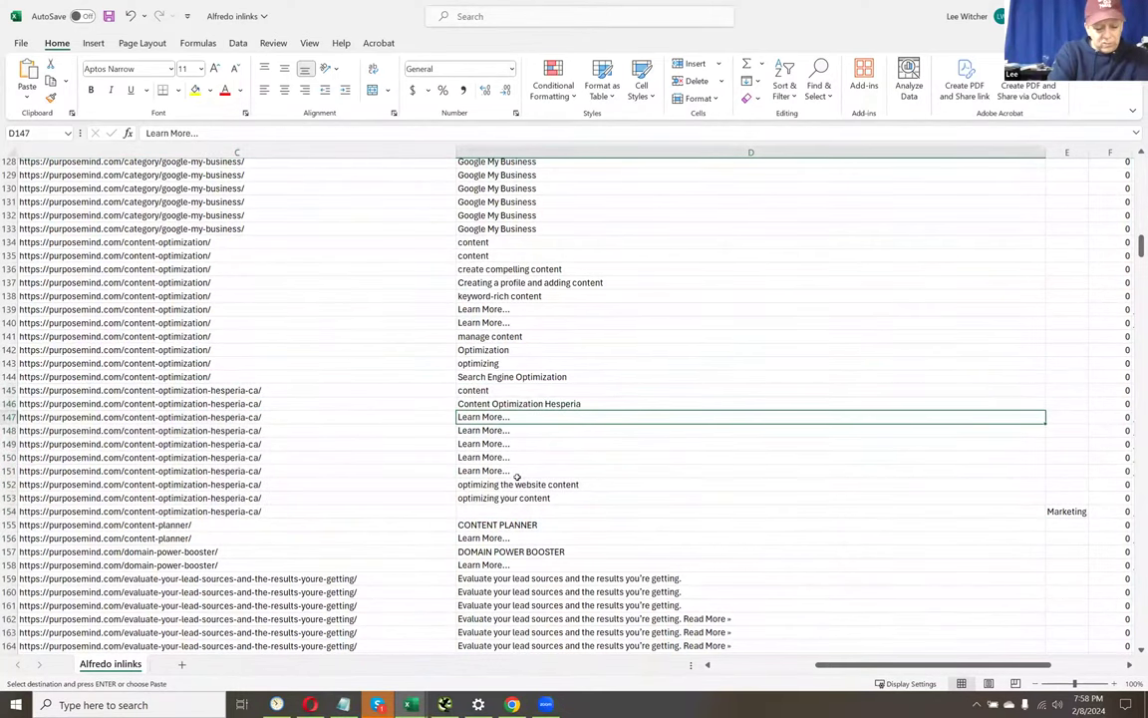
{"action": "key", "text": "shift+Down"}
{"action": "key", "text": "shift+Down"}
{"action": "key", "text": "shift+Down"}
{"action": "key", "text": "shift+Down"}
{"action": "key", "text": "shift+Left"}
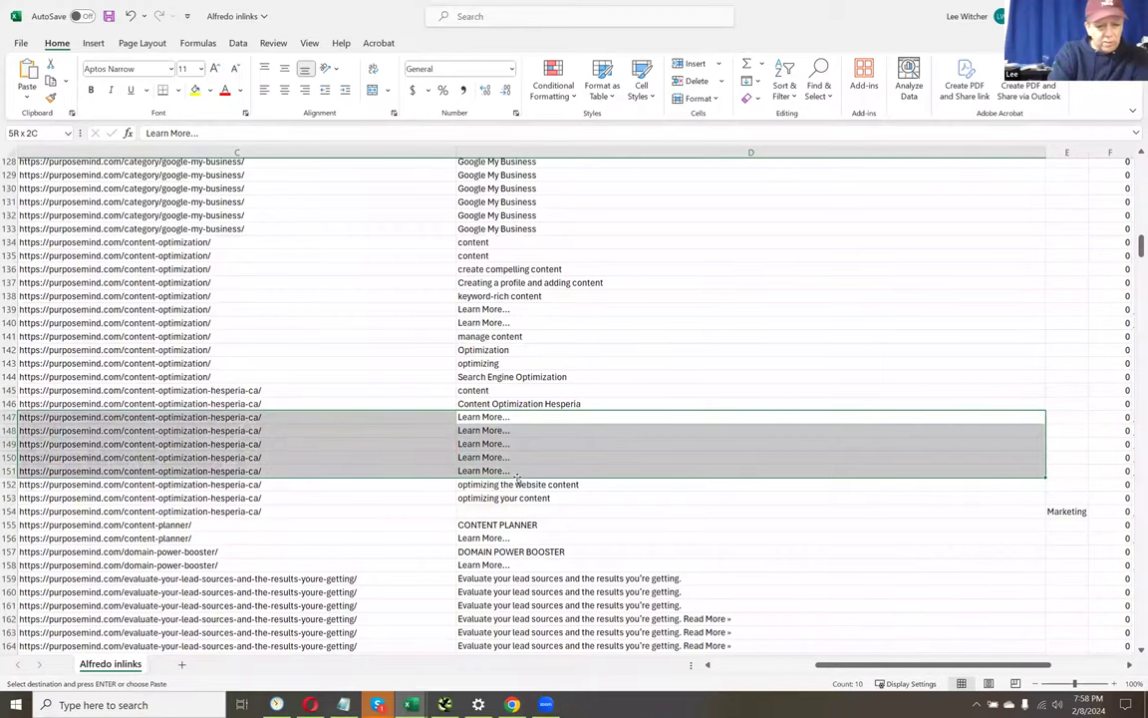
{"action": "key", "text": "shift+Left"}
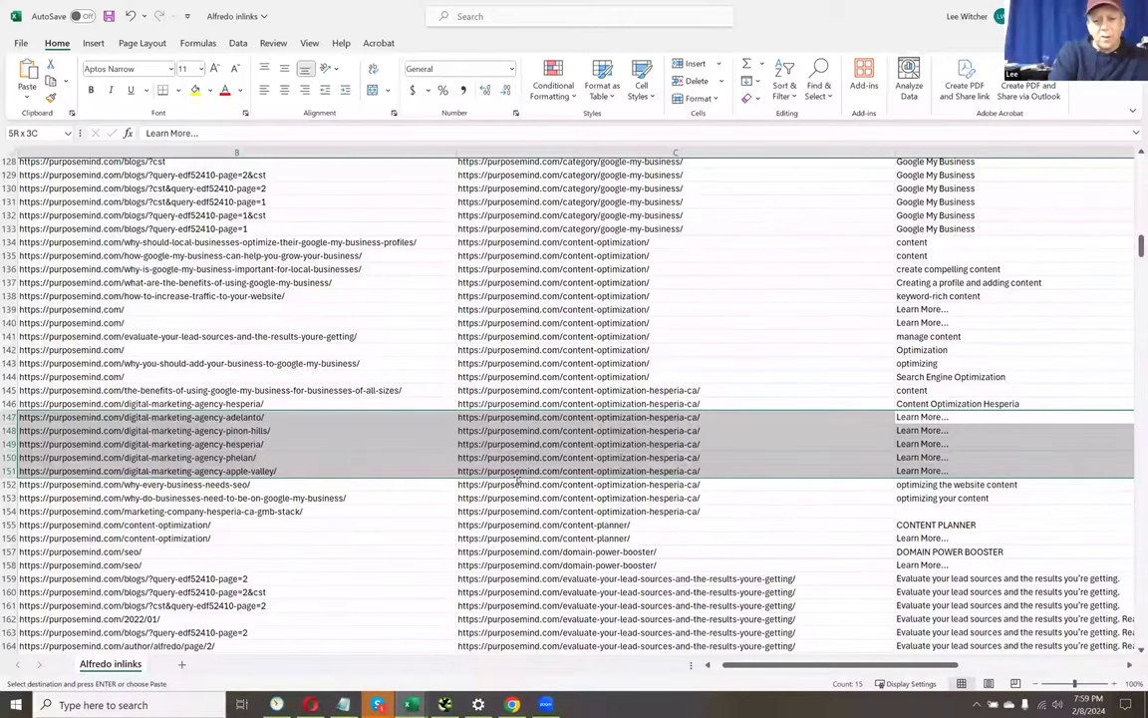
{"action": "key", "text": "shift+BackSpace"}
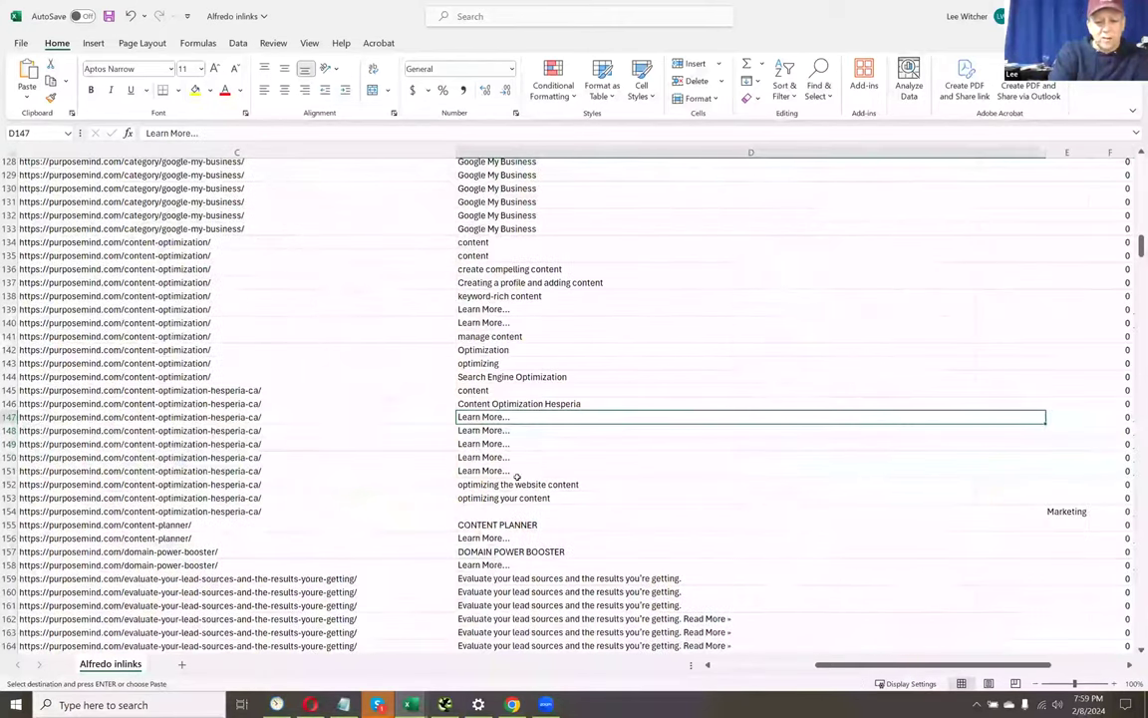
- Review the anchor texts down to row 169 and return to the first /evaluate-your-lead-sources-and-the-results-youre-getting/ link, C159
{"action": "key", "text": "Down"}
{"action": "key", "text": "Down"}
{"action": "key", "text": "Down"}
{"action": "key", "text": "Down"}
{"action": "key", "text": "Down"}
{"action": "key", "text": "Down"}
{"action": "key", "text": "Down"}
{"action": "key", "text": "Down"}
{"action": "key", "text": "Down"}
{"action": "key", "text": "Down"}
{"action": "key", "text": "Down"}
{"action": "key", "text": "Down"}
{"action": "key", "text": "Down"}
{"action": "key", "text": "Down"}
{"action": "key", "text": "Down"}
{"action": "key", "text": "Down"}
{"action": "key", "text": "Down"}
{"action": "key", "text": "Down"}
{"action": "key", "text": "Down"}
{"action": "key", "text": "Down"}
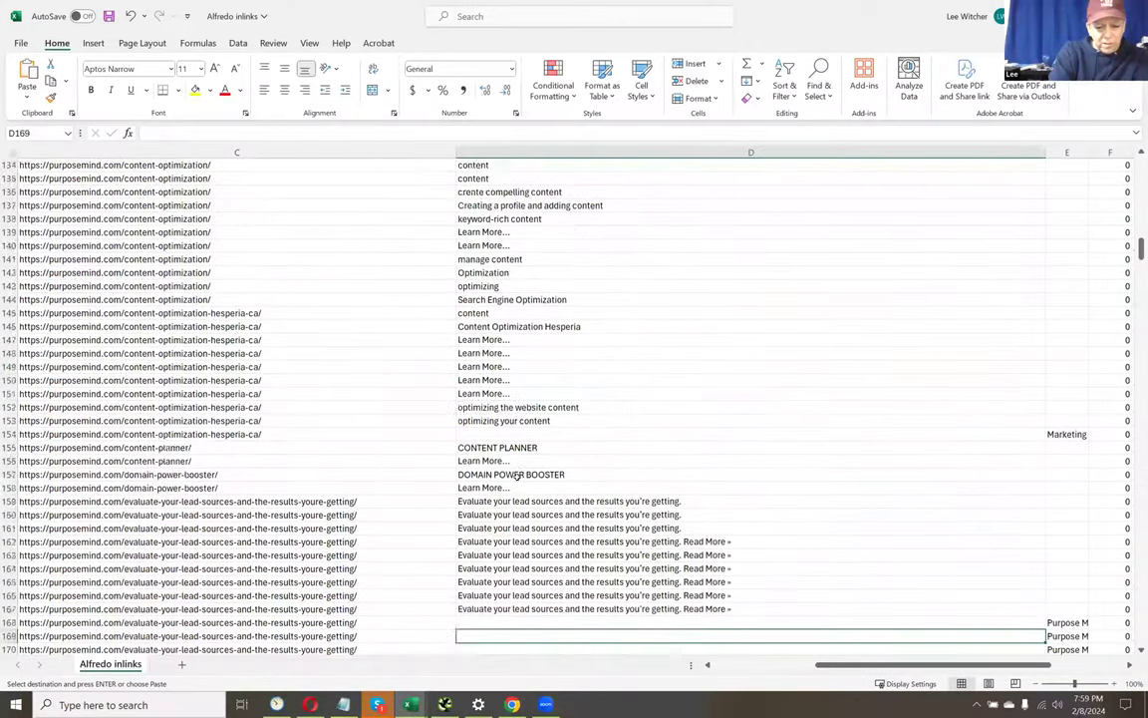
{"action": "key", "text": "Up"}
{"action": "key", "text": "Up"}
{"action": "key", "text": "Up"}
{"action": "key", "text": "Up"}
{"action": "key", "text": "Up"}
{"action": "key", "text": "Up"}
{"action": "key", "text": "Up"}
{"action": "key", "text": "Up"}
{"action": "key", "text": "Up"}
{"action": "key", "text": "Up"}
{"action": "key", "text": "Up"}
{"action": "key", "text": "Up"}
{"action": "key", "text": "Up"}
{"action": "key", "text": "Up"}
{"action": "key", "text": "Up"}
{"action": "key", "text": "Up"}
{"action": "key", "text": "Up"}
{"action": "key", "text": "Left"}
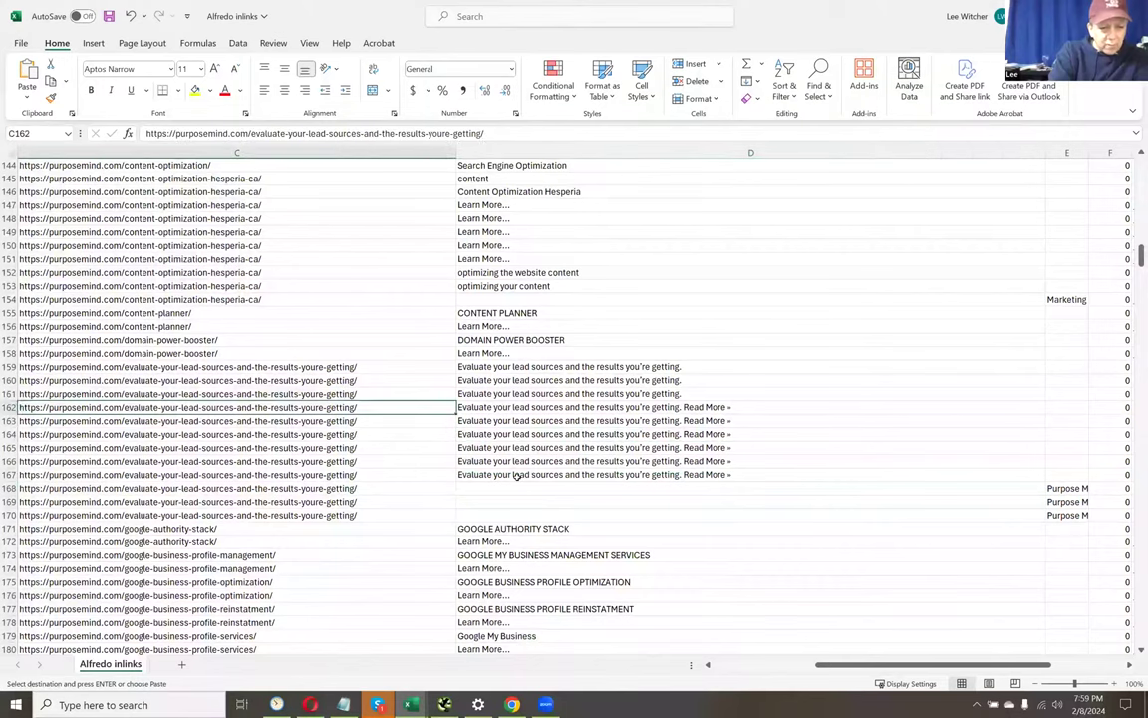
{"action": "key", "text": "Up"}
{"action": "key", "text": "Up"}
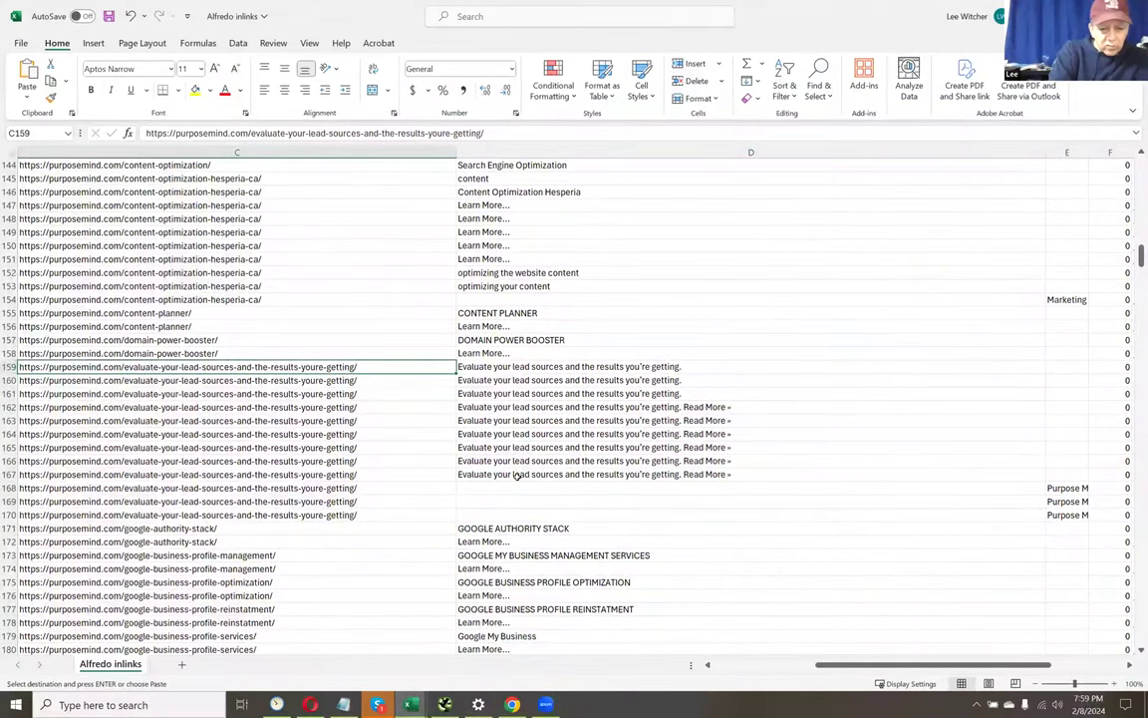
- Highlight the "Evaluate your lead sources" anchor texts from D159 to D166 and move down to D166
{"action": "key", "text": "Right"}
{"action": "key", "text": "shift+Down"}
{"action": "key", "text": "shift+Down"}
{"action": "key", "text": "shift+Down"}
{"action": "key", "text": "shift+Down"}
{"action": "key", "text": "shift+Down"}
{"action": "key", "text": "shift+Down"}
{"action": "key", "text": "shift+Down"}
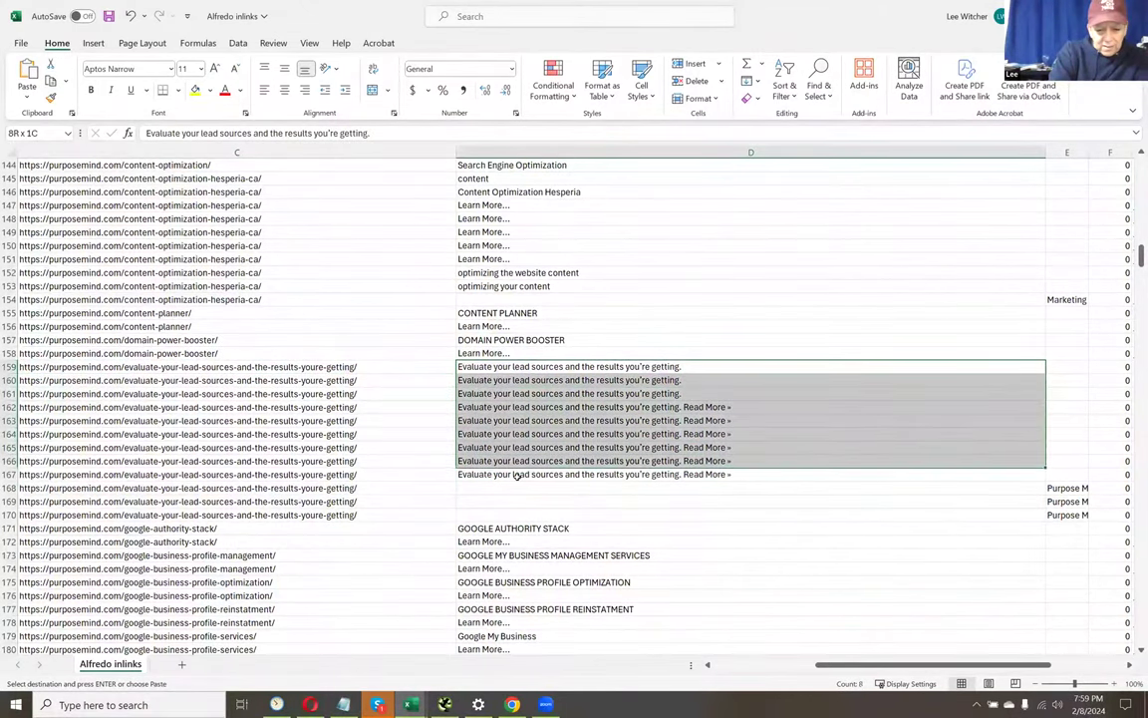
{"action": "key", "text": "Down"}
{"action": "key", "text": "Down"}
{"action": "key", "text": "Down"}
{"action": "key", "text": "Down"}
{"action": "key", "text": "Down"}
{"action": "key", "text": "Down"}
{"action": "key", "text": "Down"}
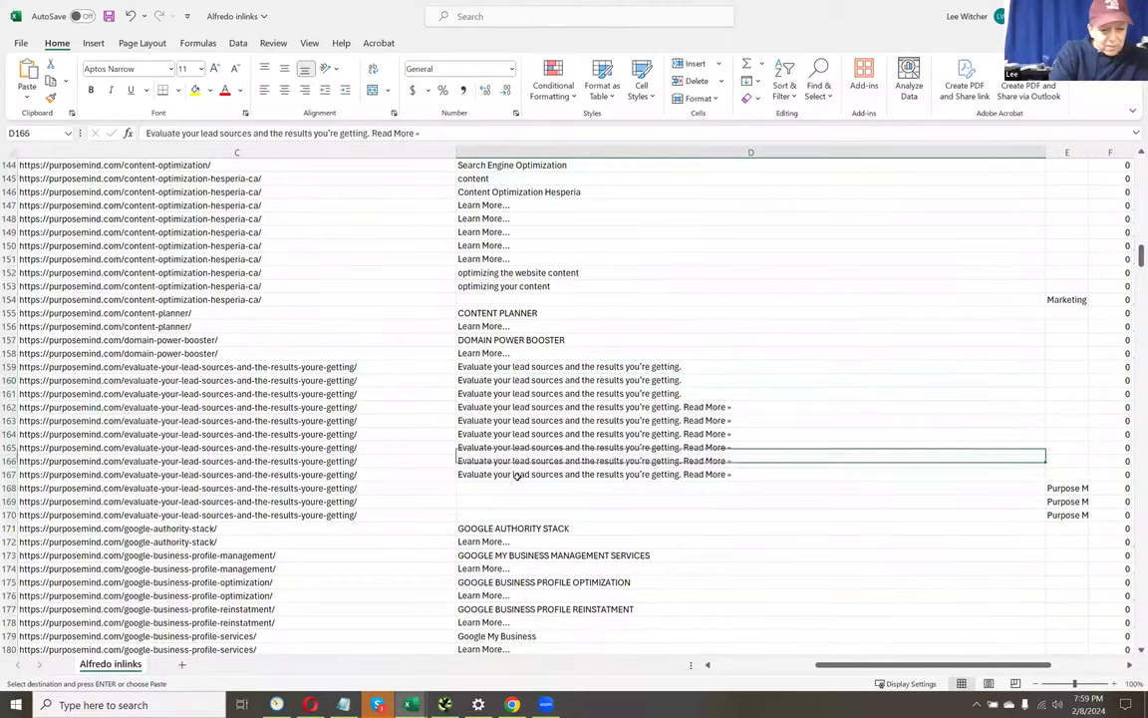
- Highlight the two anchor texts for the /google-authority-stack/ page, D171 to D172, and continue to D173
{"action": "key", "text": "Down"}
{"action": "key", "text": "Down"}
{"action": "key", "text": "Down"}
{"action": "key", "text": "Down"}
{"action": "key", "text": "Down"}
{"action": "key", "text": "shift+Down"}
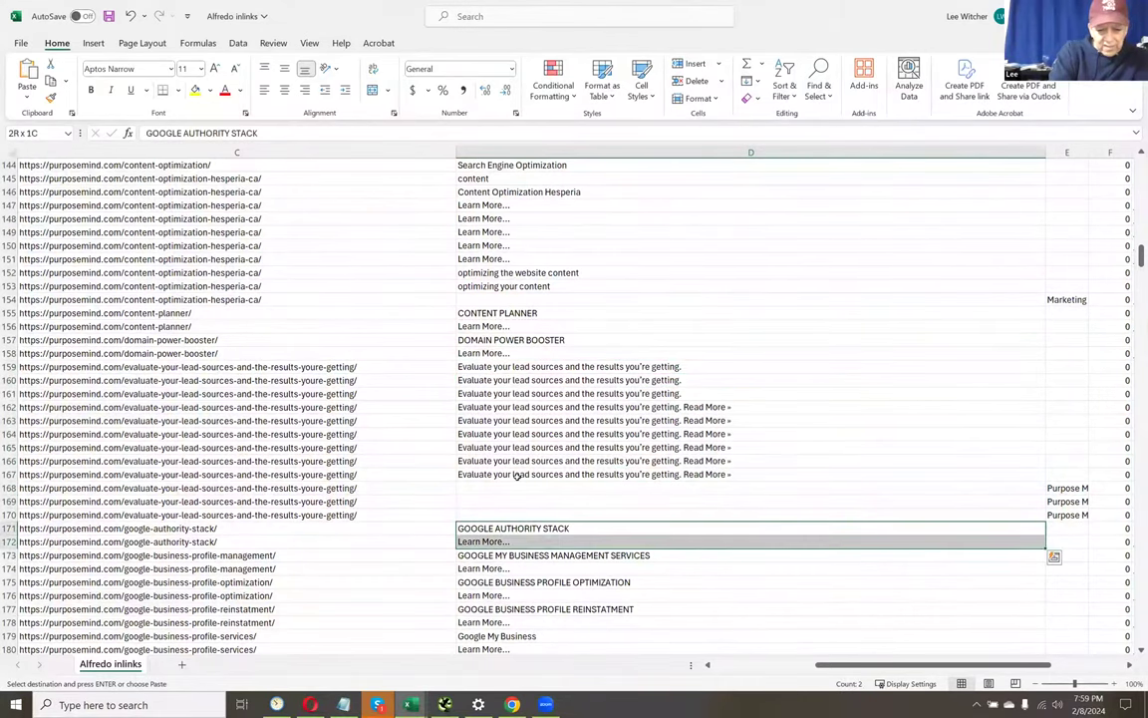
{"action": "key", "text": "Down"}
{"action": "key", "text": "Down"}
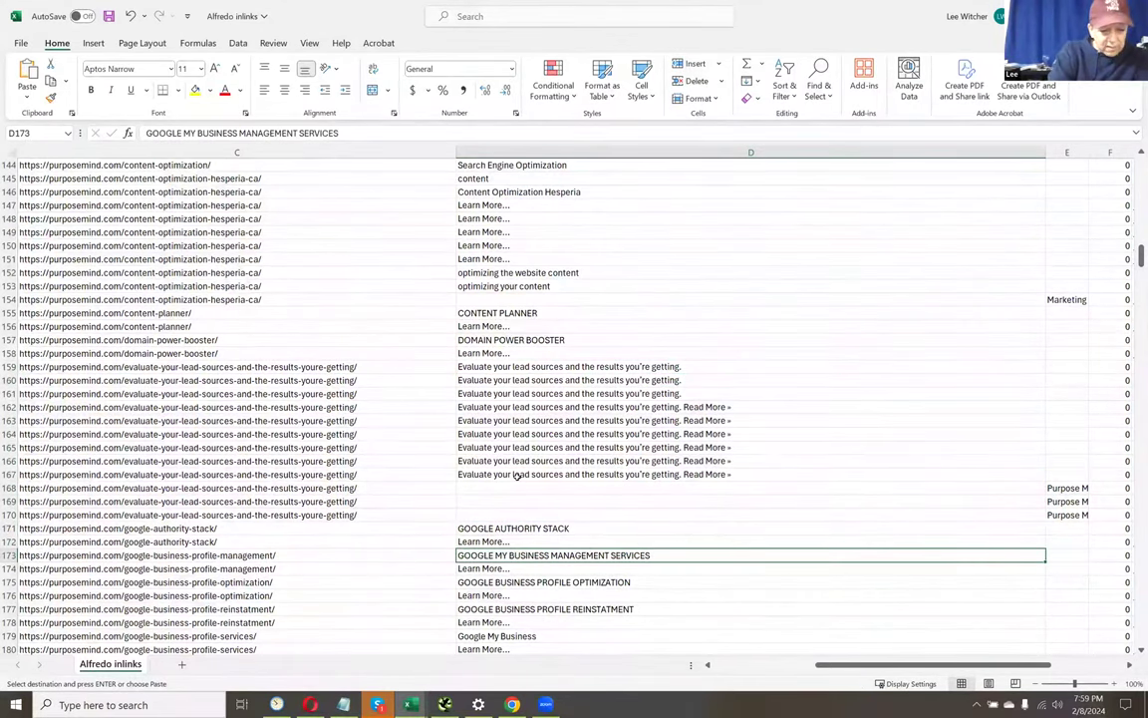
- Highlight the "Google My Business" anchor texts of the links to the /google-my-business/ page, D184 to D190
{"action": "scroll", "coordinate": [517, 476], "scroll_direction": "down", "scroll_amount": 7}
{"action": "left_click", "coordinate": [518, 420]}
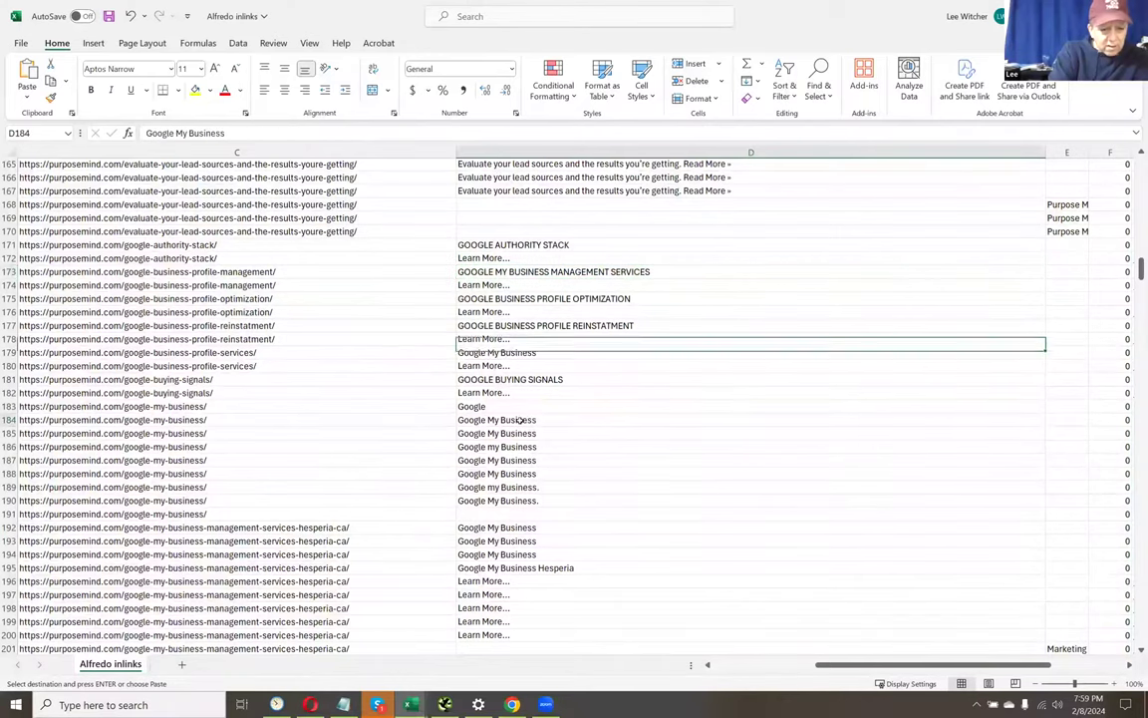
{"action": "key", "text": "shift+Down"}
{"action": "key", "text": "shift+Down"}
{"action": "key", "text": "shift+Down"}
{"action": "key", "text": "shift+Down"}
{"action": "key", "text": "shift+Down"}
{"action": "key", "text": "shift+Down"}
{"action": "key", "text": "shift+Down"}
{"action": "key", "text": "shift+Down"}
{"action": "key", "text": "shift+Down"}
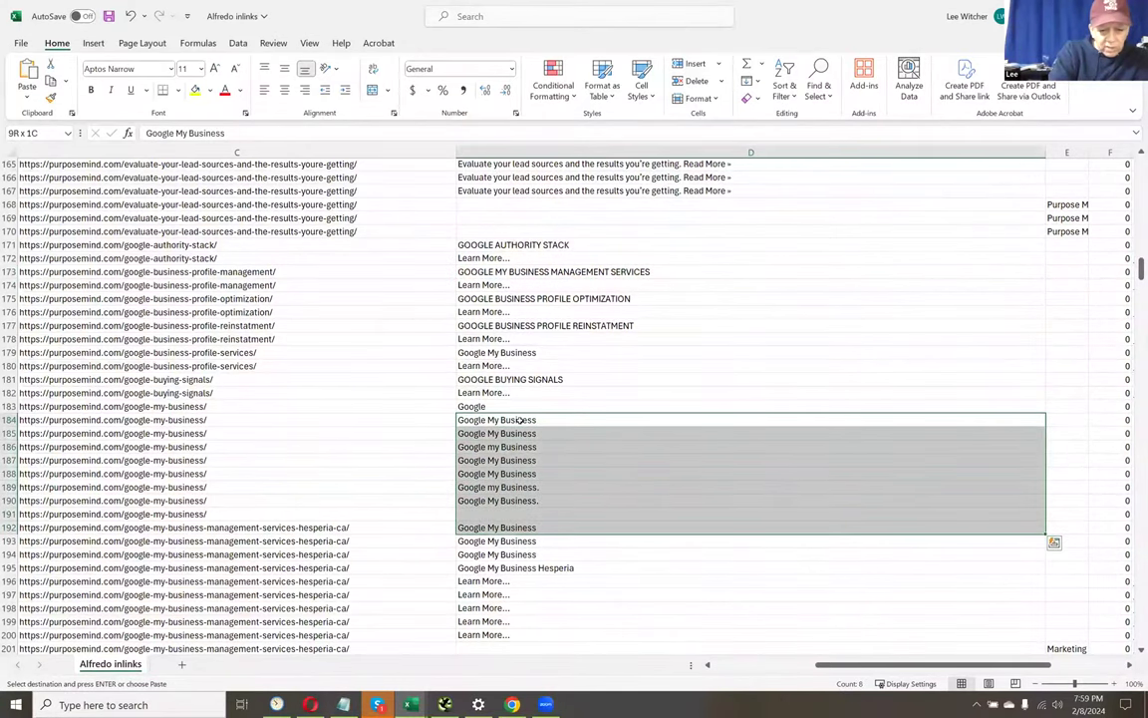
{"action": "key", "text": "shift+Up"}
{"action": "key", "text": "shift+Up"}
{"action": "key", "text": "shift+Up"}
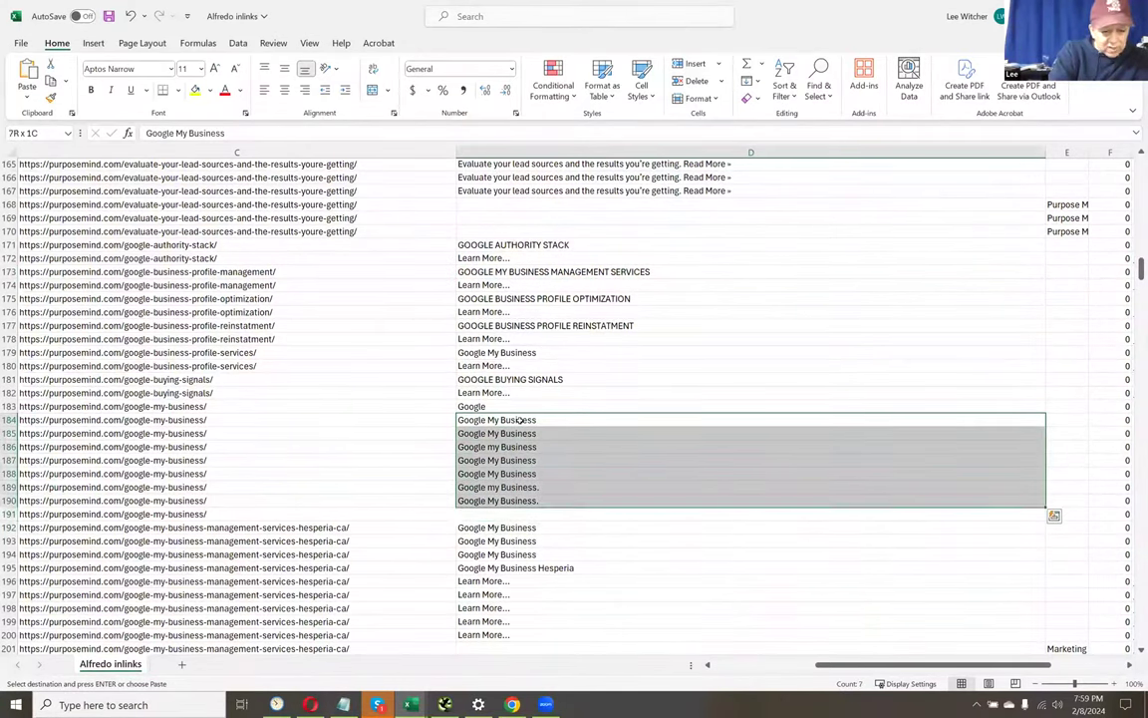
- Highlight the "Google My Business" links to /google-my-business-management-services-hesperia-ca/, C192 to D194, and view the rows down to 228
{"action": "left_click", "coordinate": [493, 527]}
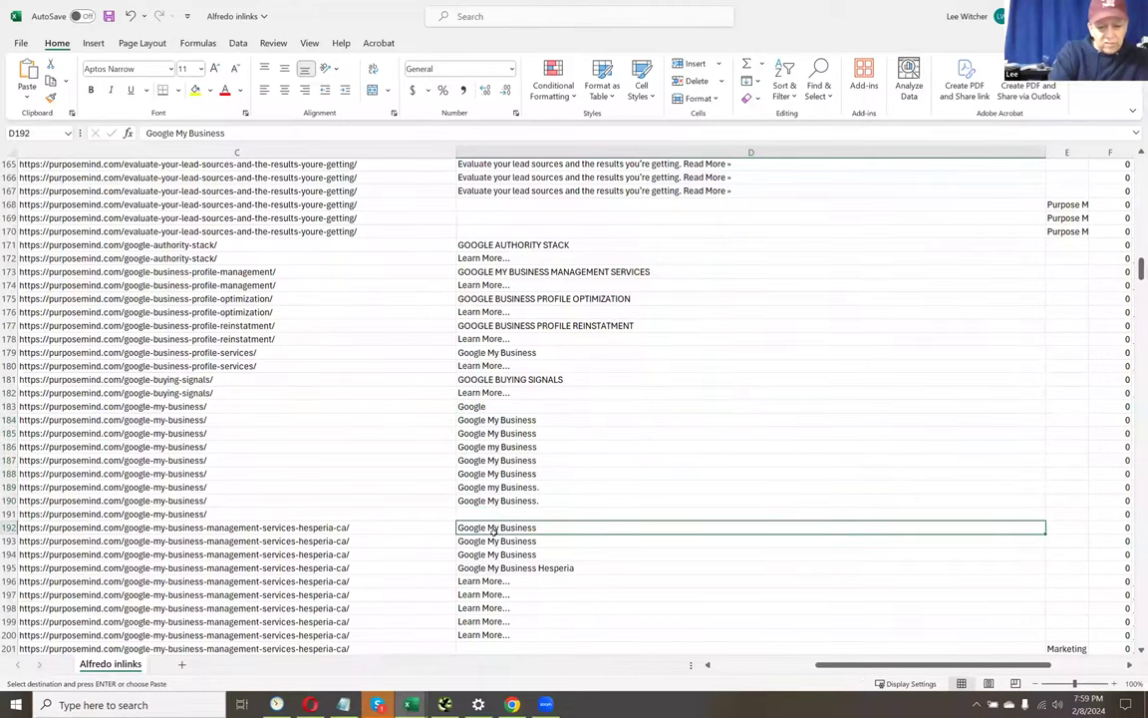
{"action": "key", "text": "shift+Down"}
{"action": "key", "text": "shift+Down"}
{"action": "key", "text": "shift+Left"}
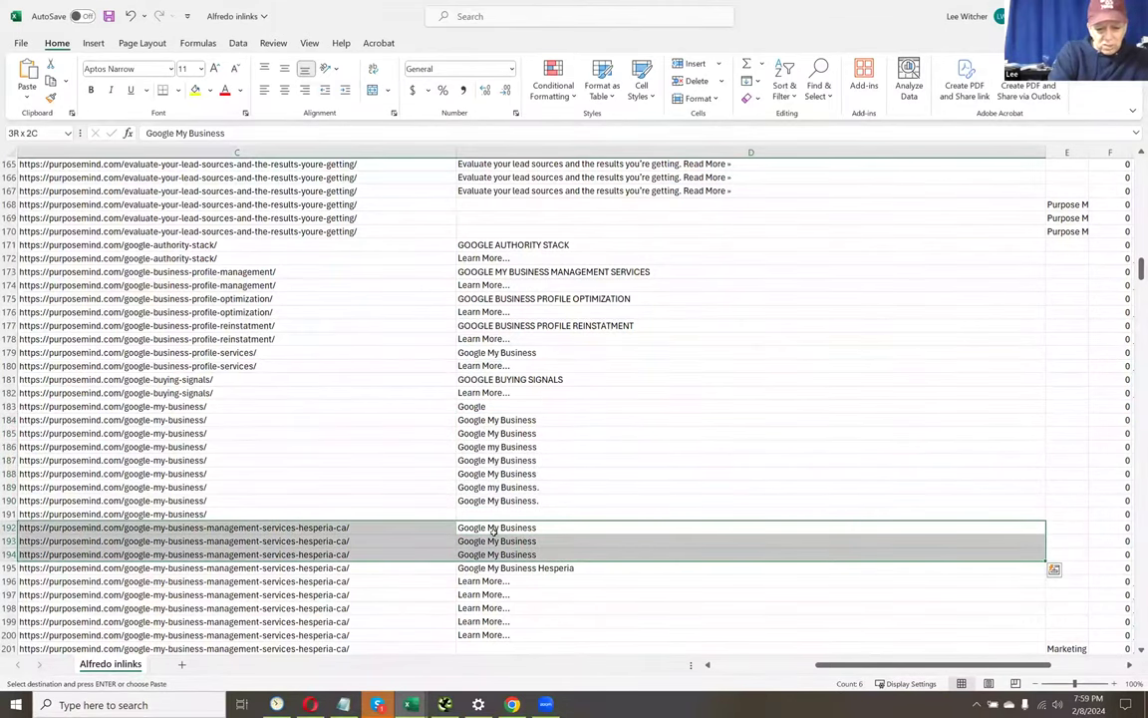
{"action": "scroll", "coordinate": [492, 531], "scroll_direction": "down", "scroll_amount": 3}
{"action": "scroll", "coordinate": [493, 532], "scroll_direction": "down", "scroll_amount": 7}
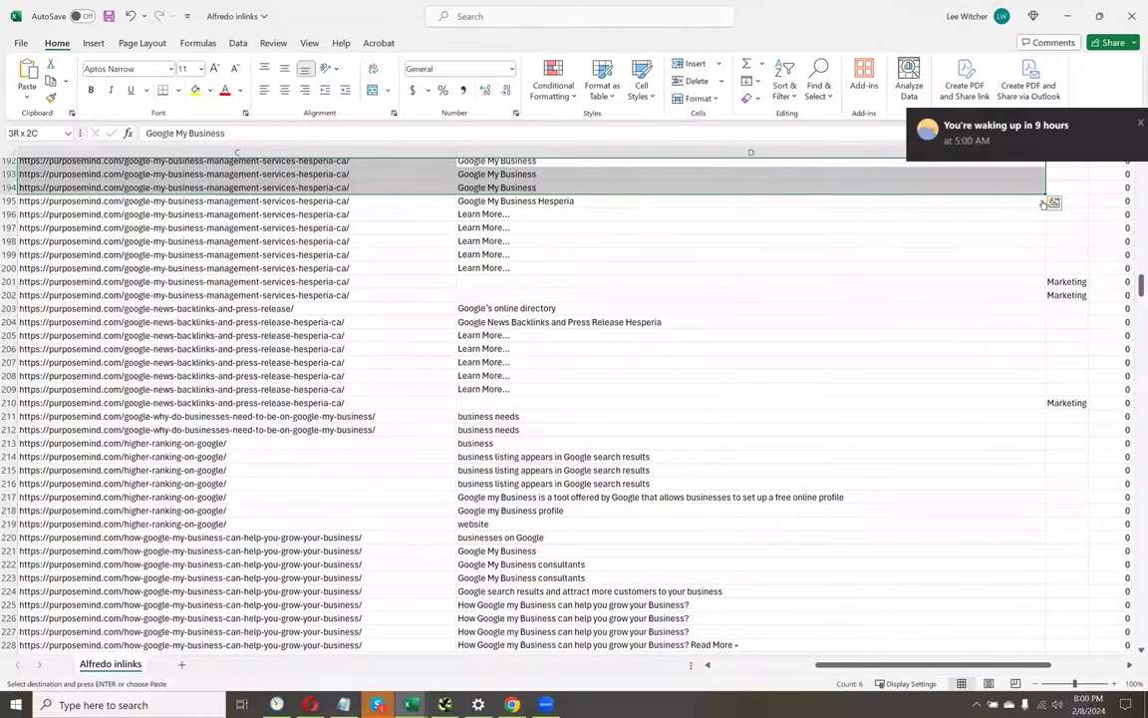
- Dismiss the wake-up notification and bring up the BBQ inlinks workbook in a maximized window
{"action": "left_click", "coordinate": [1140, 122]}
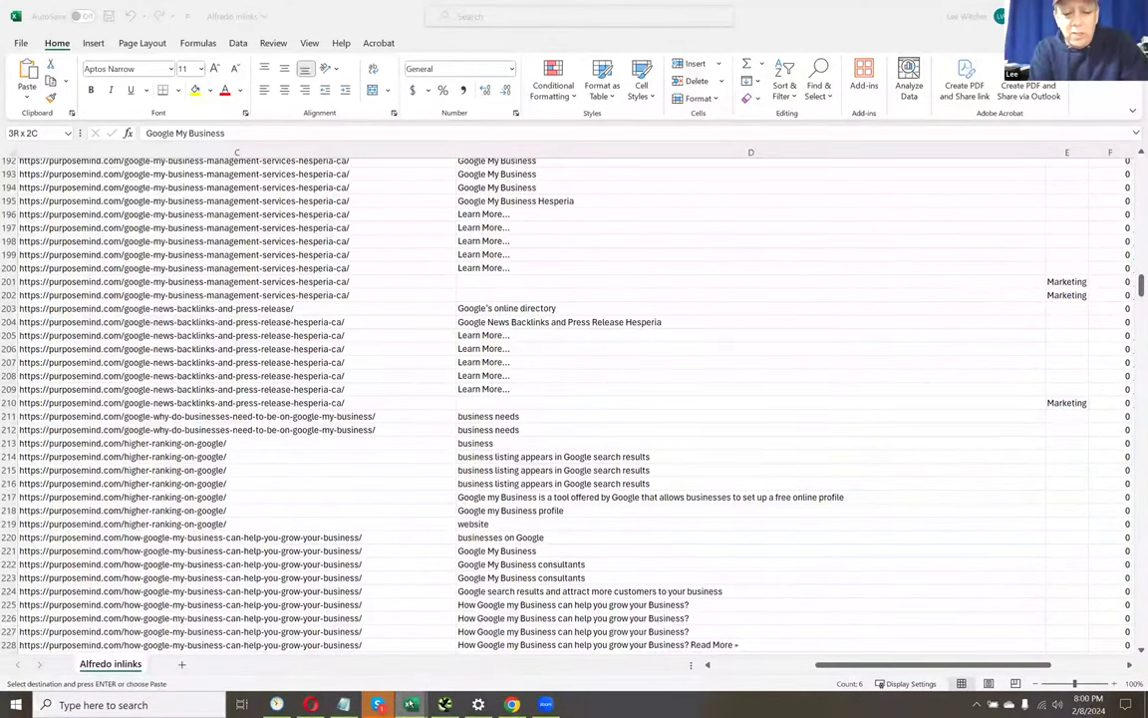
{"action": "left_click", "coordinate": [408, 704]}
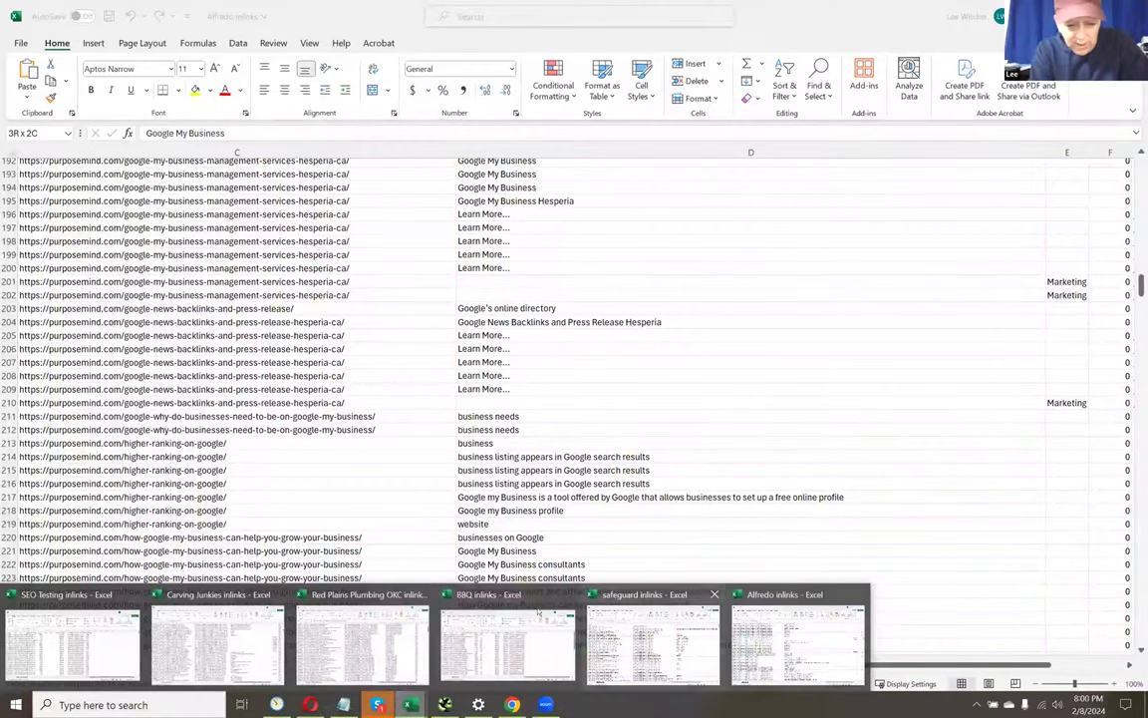
{"action": "left_click", "coordinate": [538, 612]}
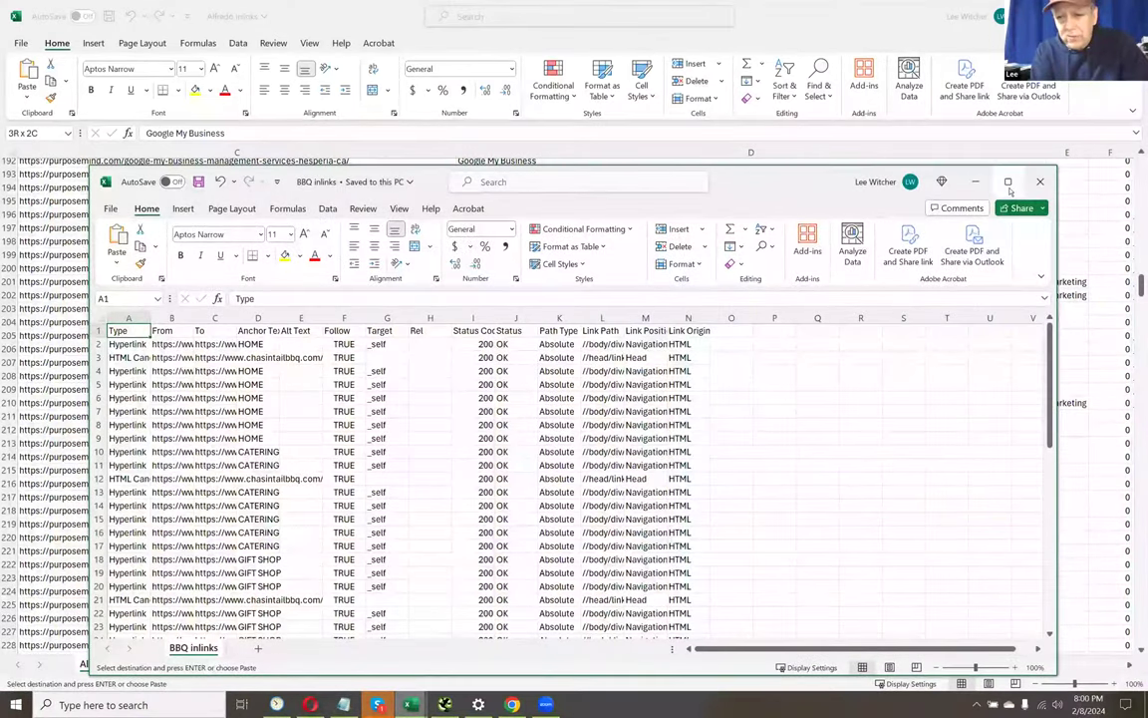
{"action": "left_click", "coordinate": [1007, 182]}
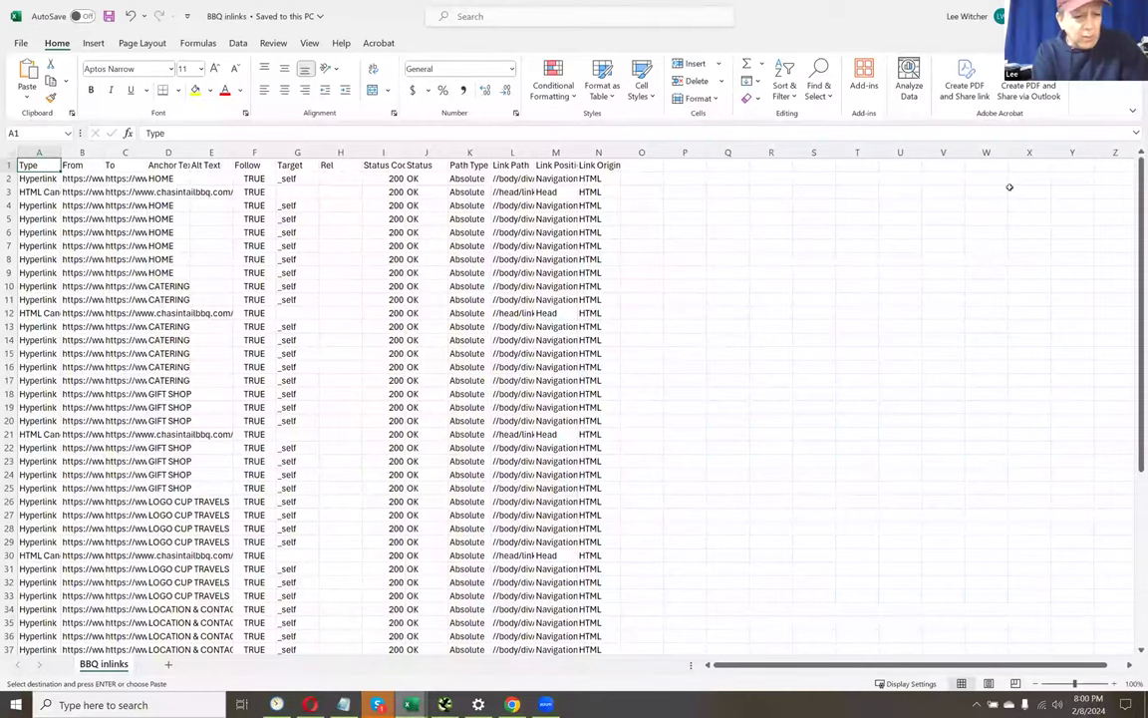
- Sort the whole inlinks table by Link Position in A to Z order, treating the first row as headers
{"action": "key", "text": "ctrl+shift+End"}
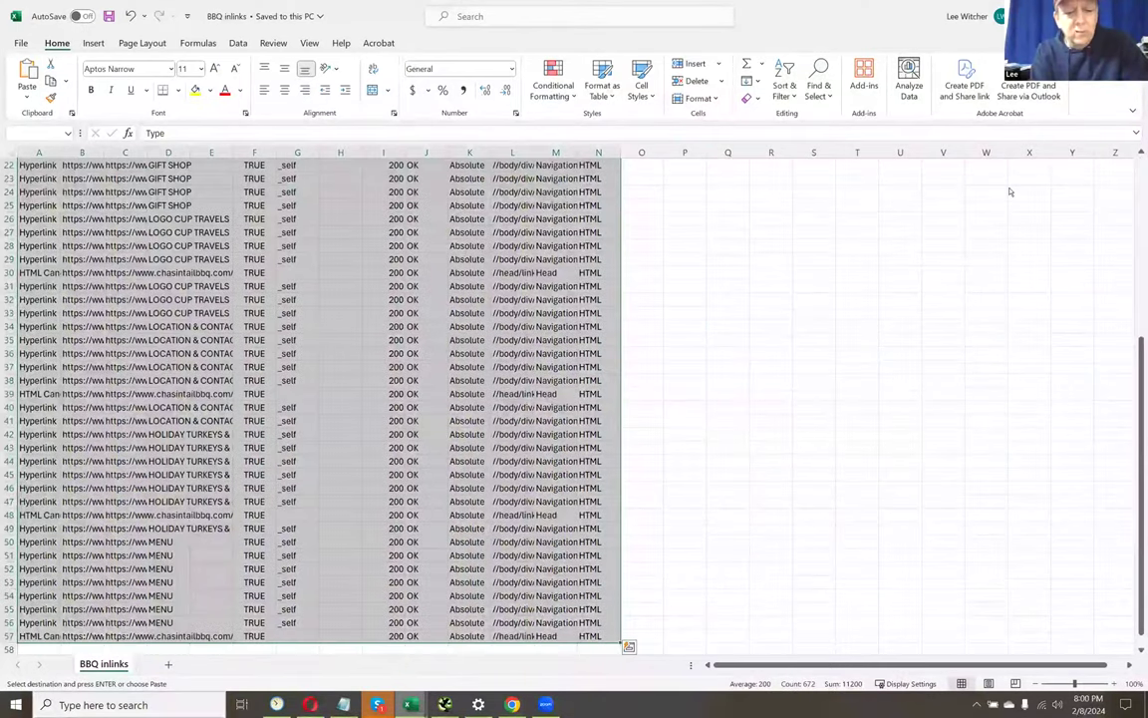
{"action": "key", "text": "alt+a"}
{"action": "key", "text": "s"}
{"action": "key", "text": "s"}
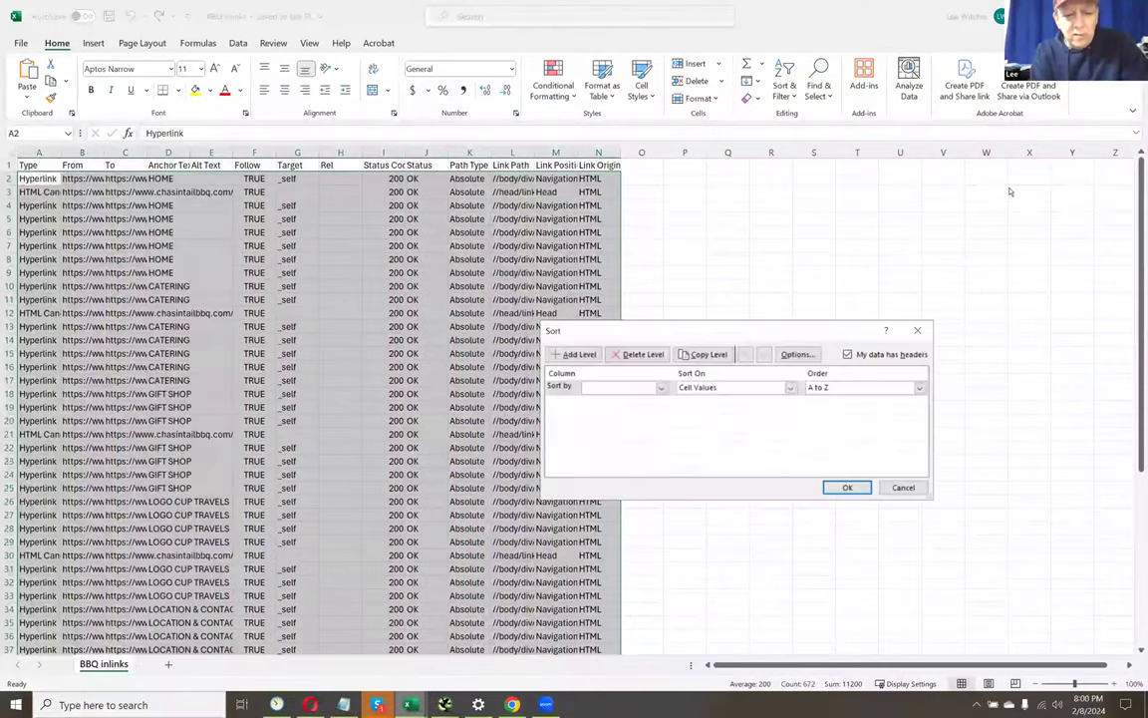
{"action": "left_click", "coordinate": [629, 391]}
{"action": "scroll", "coordinate": [622, 457], "scroll_direction": "down", "scroll_amount": 1}
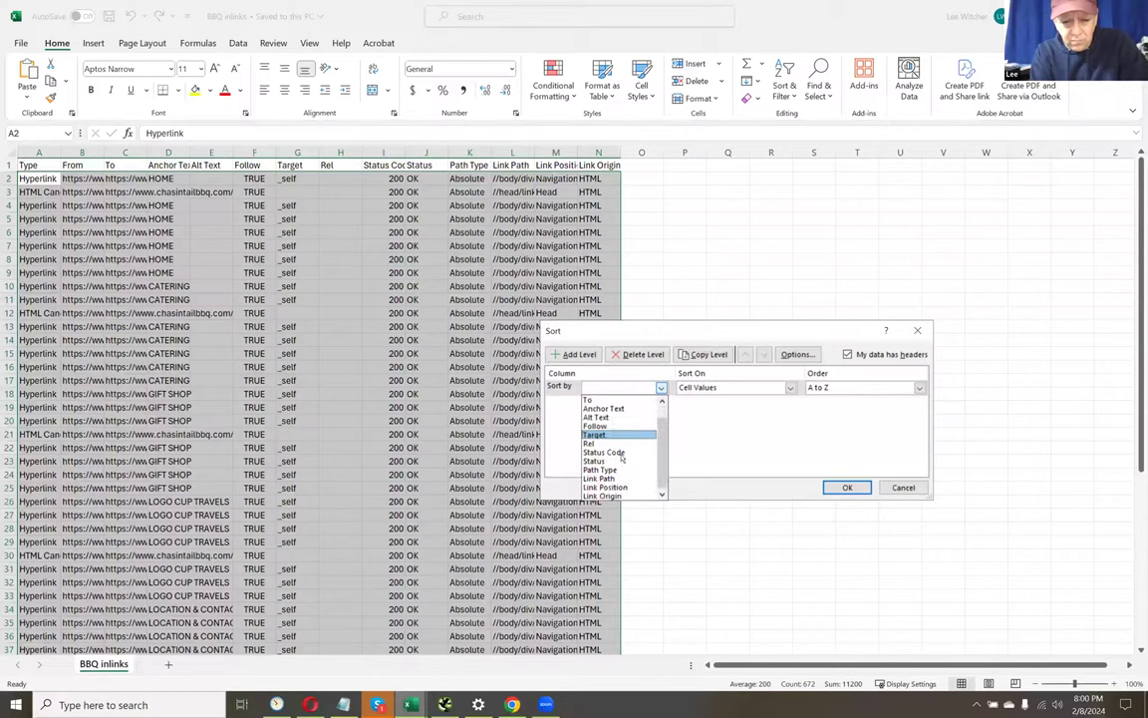
{"action": "left_click", "coordinate": [613, 486]}
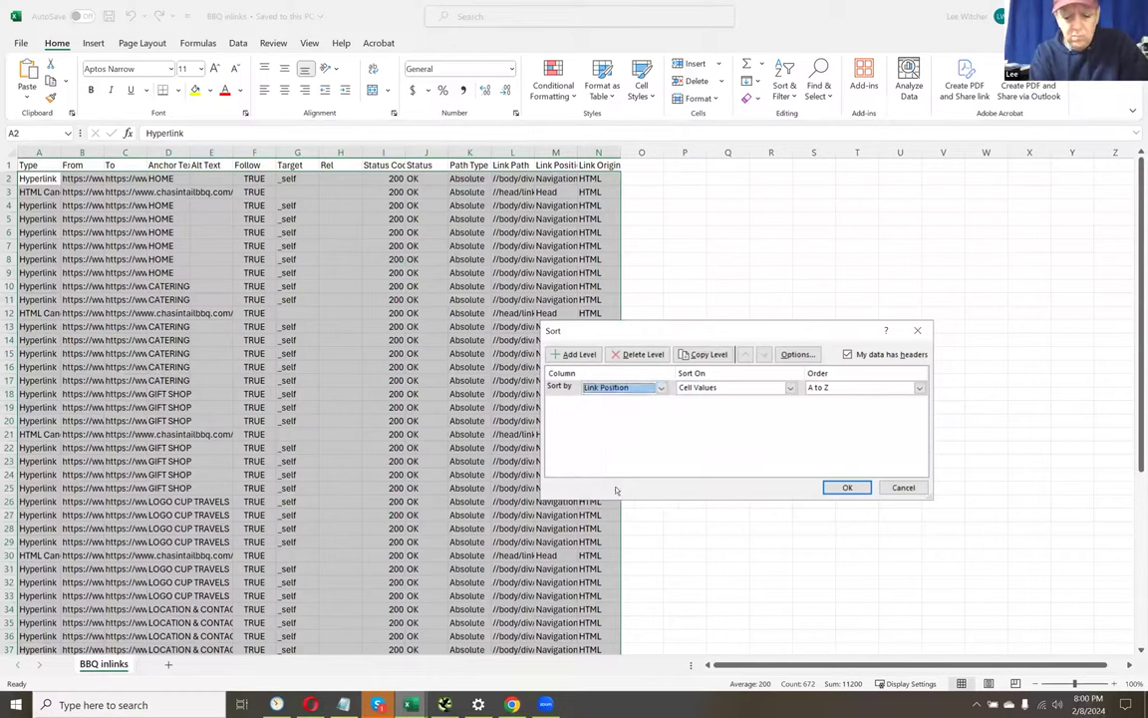
{"action": "key", "text": "Return"}
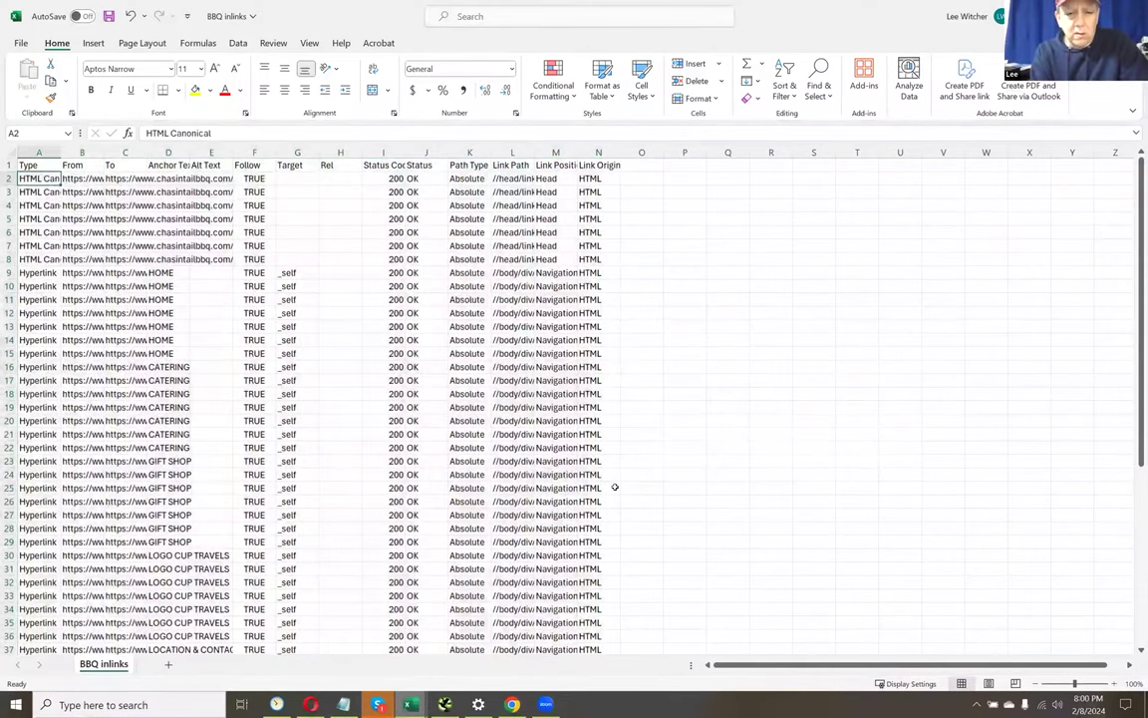
- Check the Link Position column by selecting its Navigation entries from M9 down to M57, and return to the column header
{"action": "key", "text": "Right"}
{"action": "key", "text": "Right"}
{"action": "key", "text": "Right"}
{"action": "key", "text": "Right"}
{"action": "key", "text": "Right"}
{"action": "key", "text": "Right"}
{"action": "key", "text": "Right"}
{"action": "key", "text": "Right"}
{"action": "key", "text": "Right"}
{"action": "key", "text": "Right"}
{"action": "key", "text": "Right"}
{"action": "key", "text": "Right"}
{"action": "key", "text": "Down"}
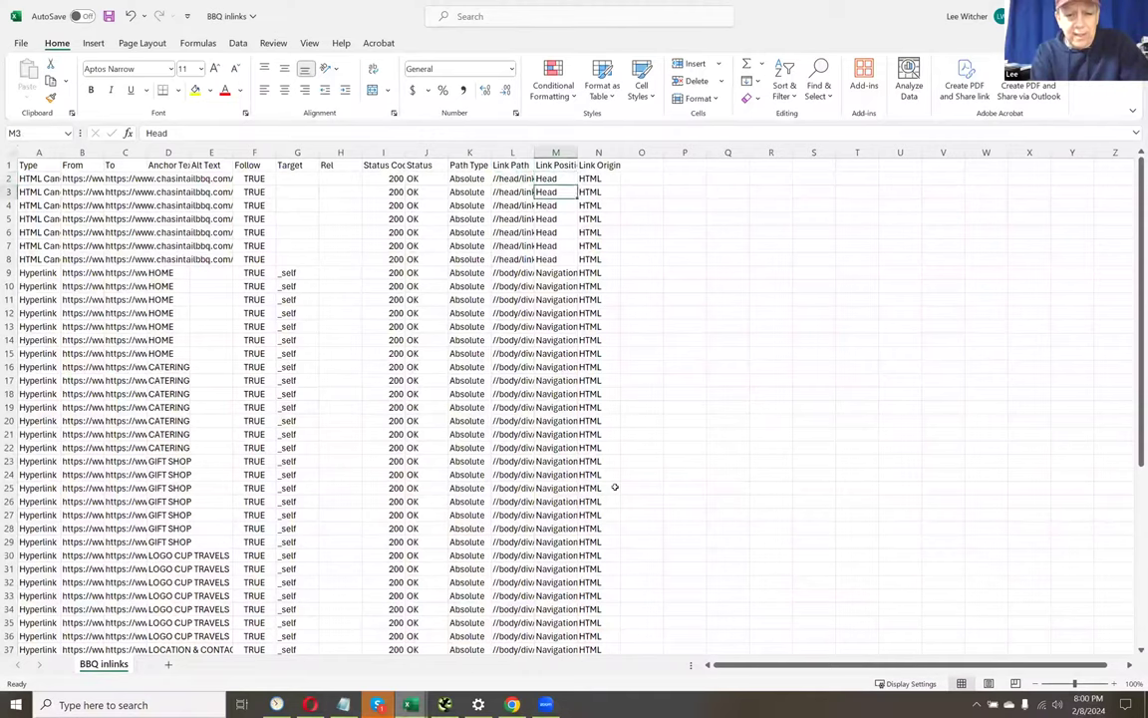
{"action": "key", "text": "Down"}
{"action": "key", "text": "Down"}
{"action": "key", "text": "Down"}
{"action": "key", "text": "Down"}
{"action": "key", "text": "Down"}
{"action": "key", "text": "Down"}
{"action": "key", "text": "ctrl+shift+Down"}
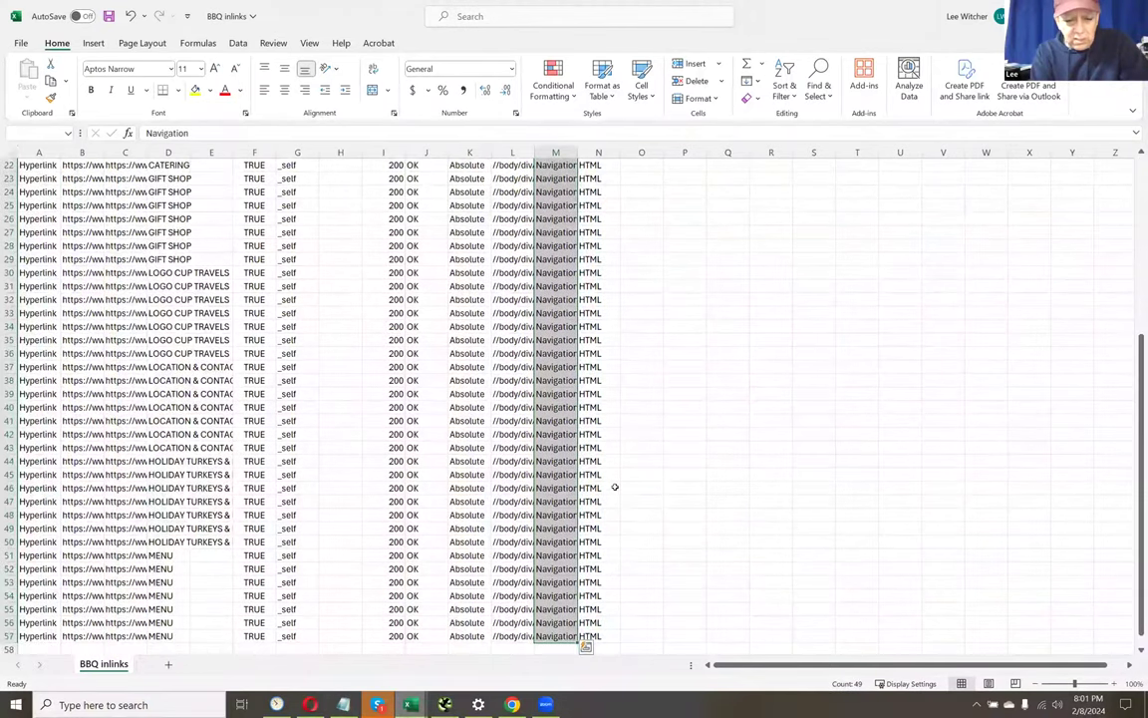
{"action": "key", "text": "ctrl+Up"}
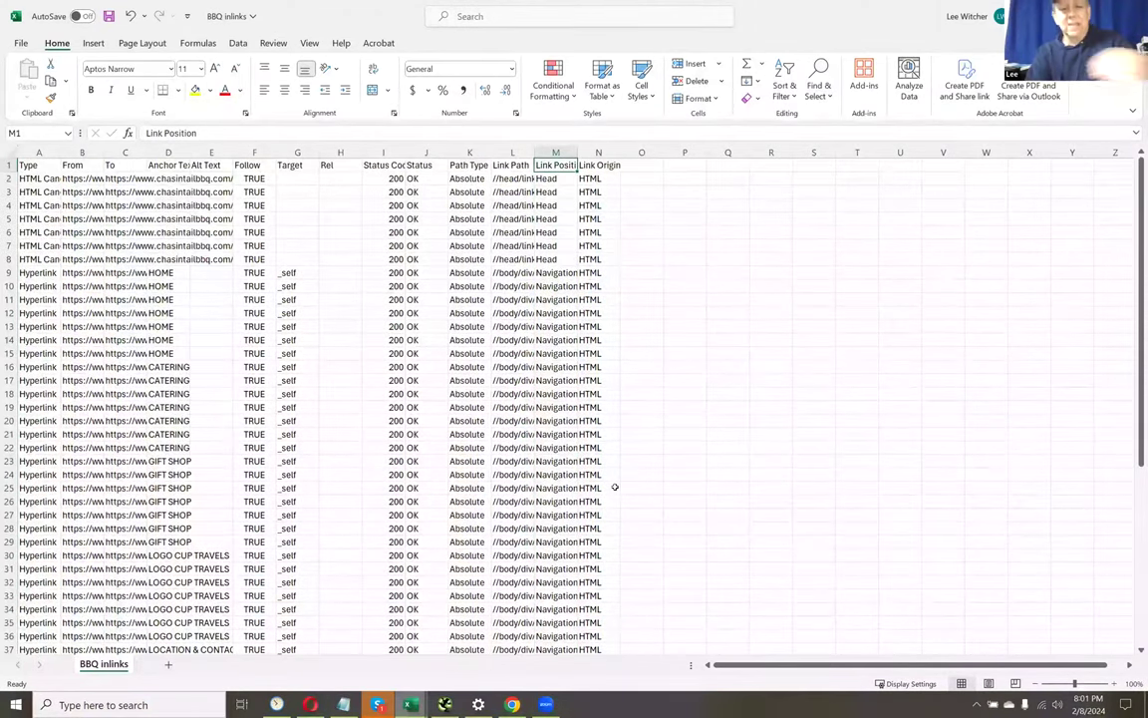